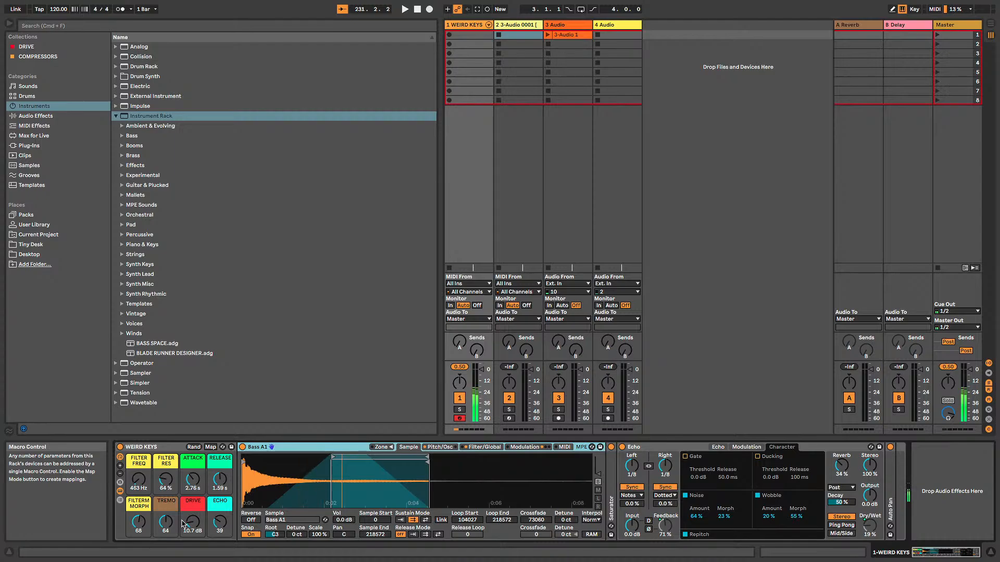
# Convert the Bass A1 Sampler in the WEIRD KEYS rack to Simpler and back to Sampler
pyautogui.rightClick(323, 447)
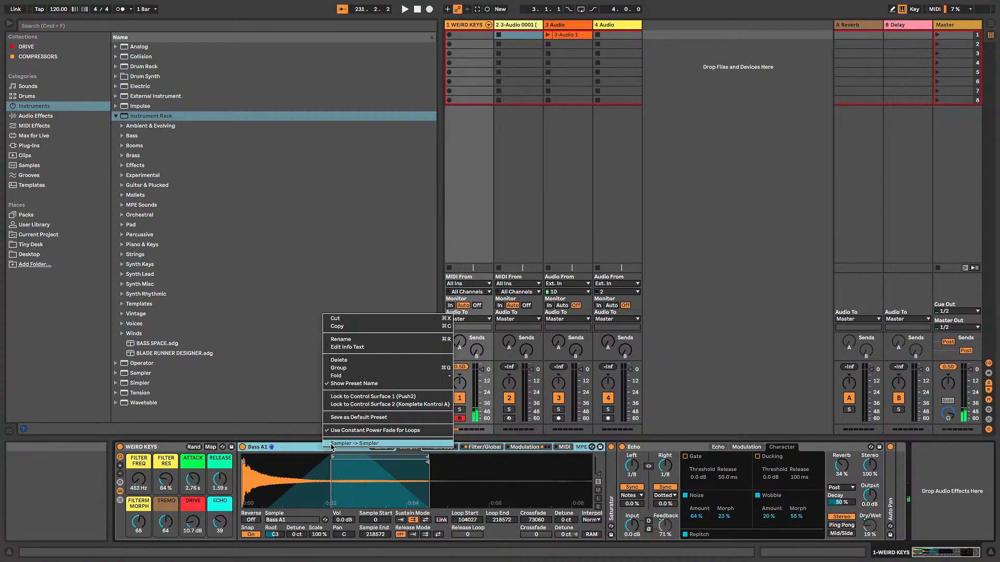
pyautogui.click(328, 448)
pyautogui.rightClick(332, 447)
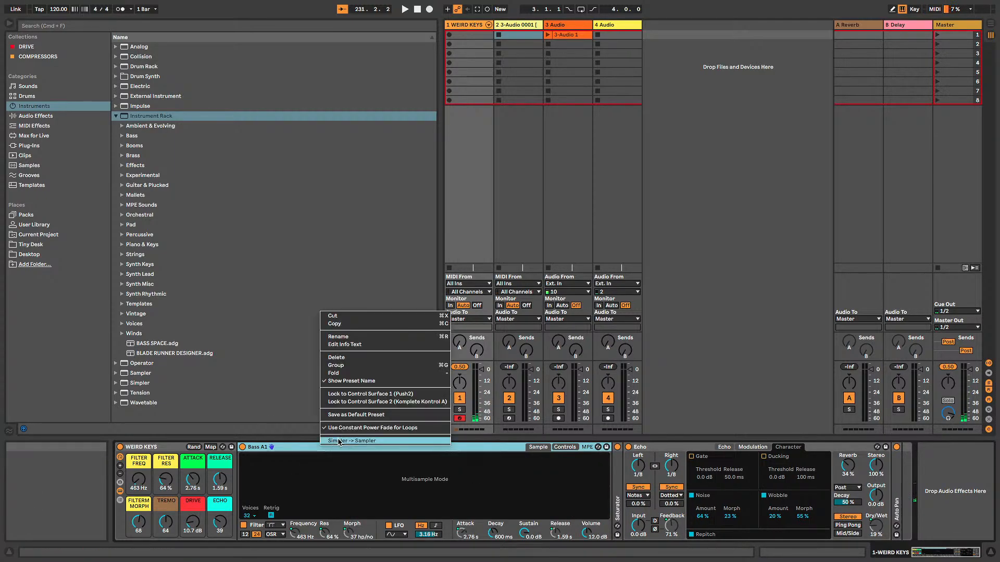
pyautogui.click(339, 441)
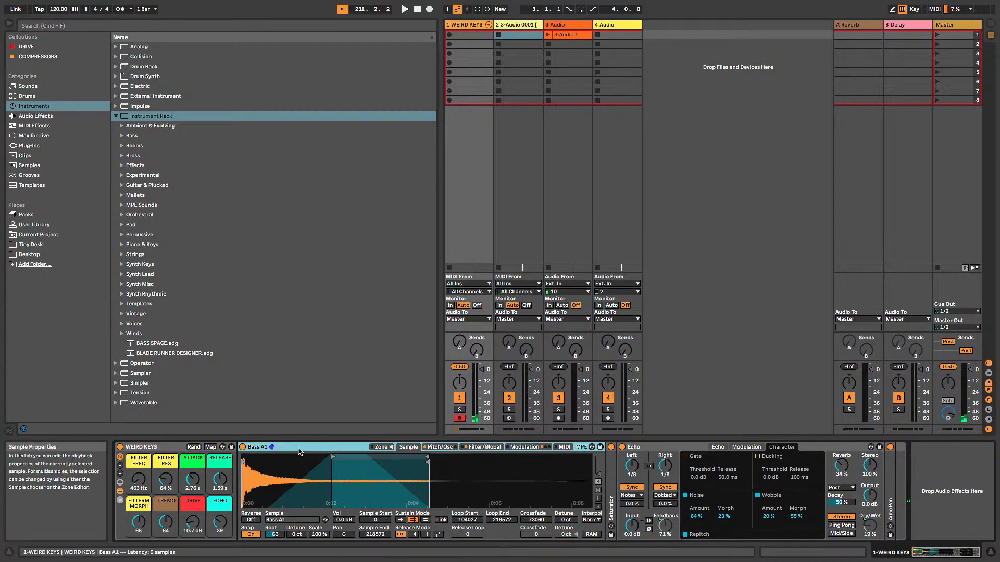
# Show the Sampler's key zones, select the Bass A1 layer and locate its sample file in the browser
pyautogui.click(390, 448)
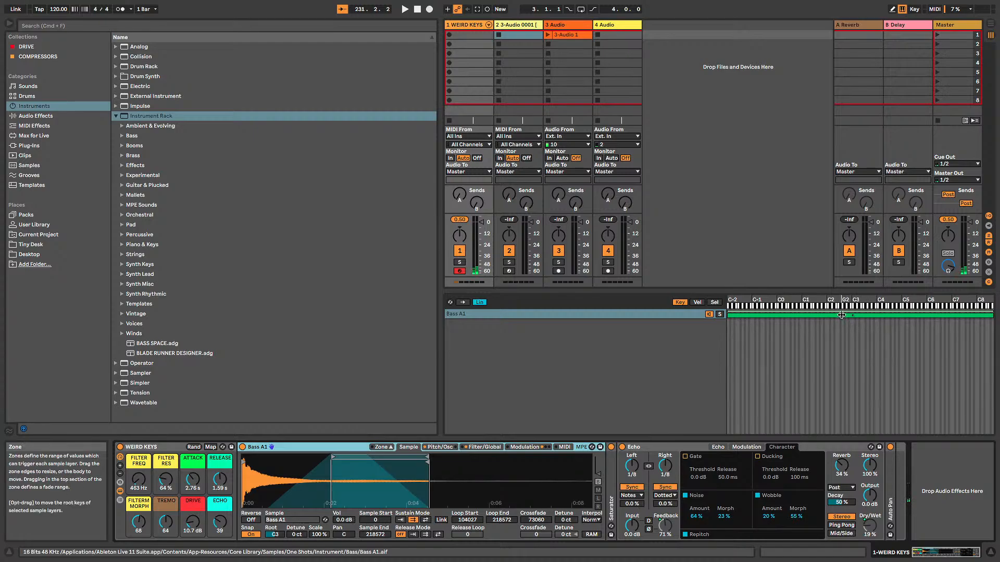
pyautogui.click(574, 336)
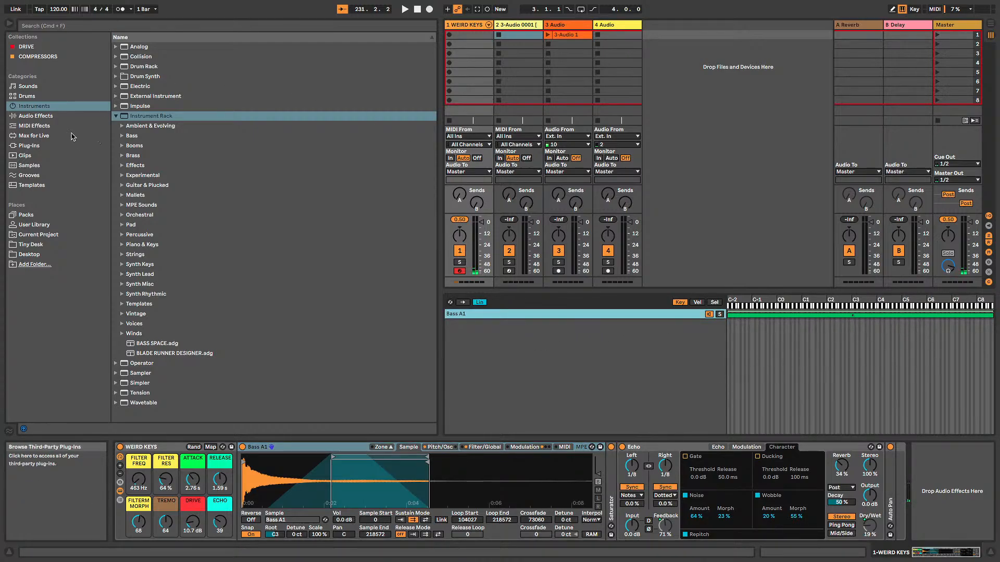
pyautogui.press('super+alt+r')
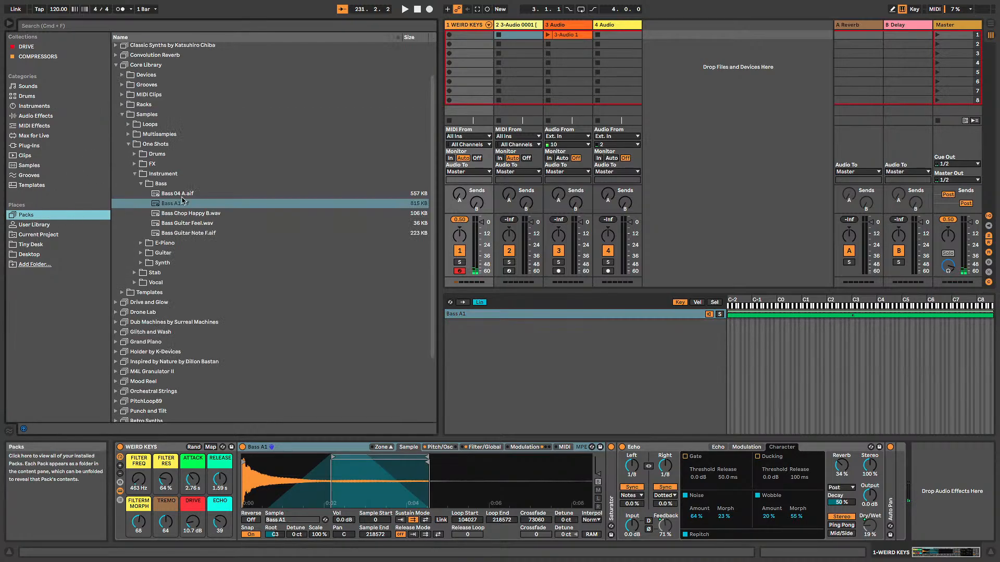
# Preview the Bass Chop Happy B, Bass Guitar Feel and Bass Guitar Note F one-shots
pyautogui.click(192, 213)
pyautogui.click(193, 227)
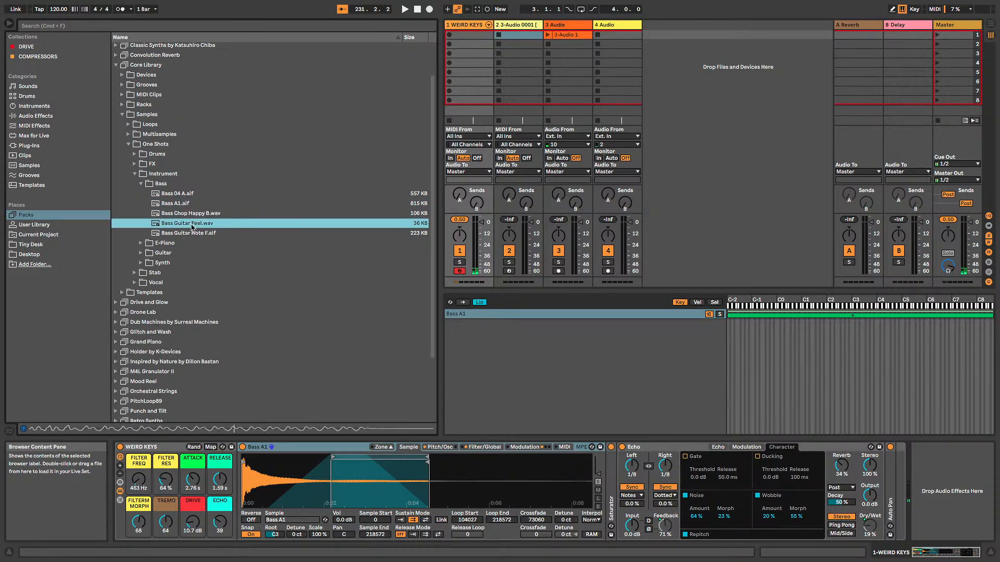
pyautogui.click(195, 234)
# Collapse the Instrument folder, expand the FX one-shots and preview samples from Blip Dropped.wav through Gunshot FX.wav
pyautogui.click(139, 184)
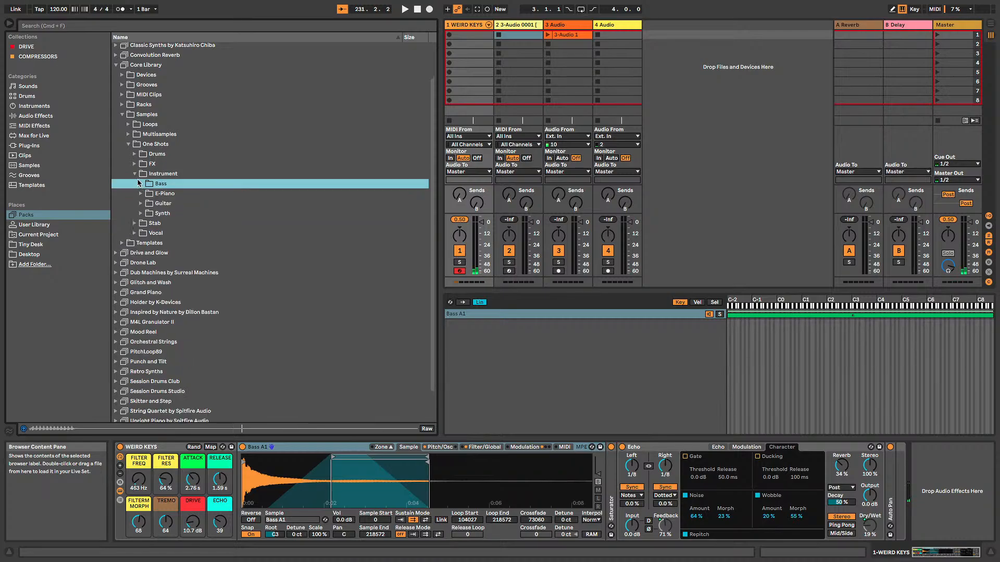
pyautogui.click(134, 175)
pyautogui.click(134, 169)
pyautogui.click(170, 181)
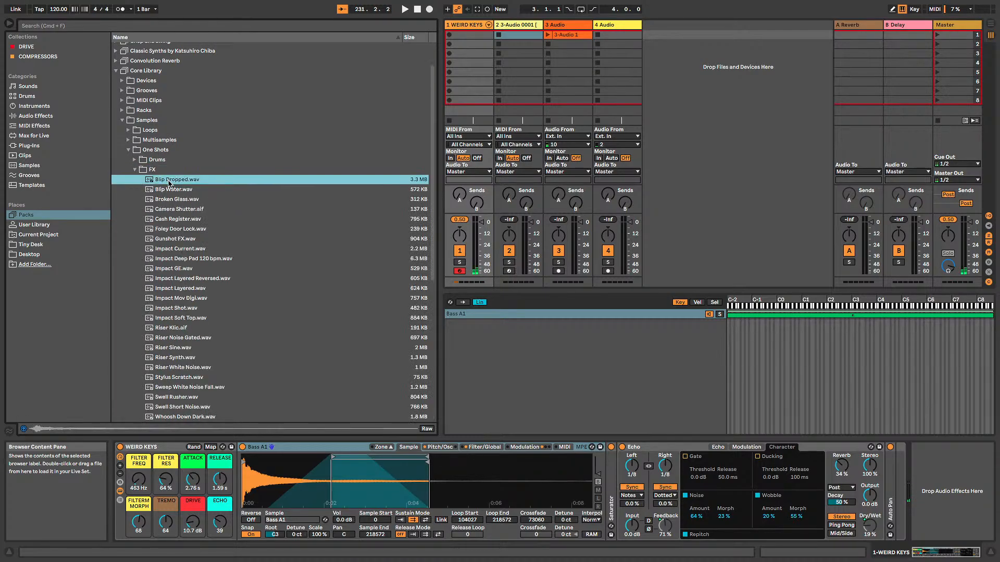
pyautogui.click(172, 191)
pyautogui.click(178, 210)
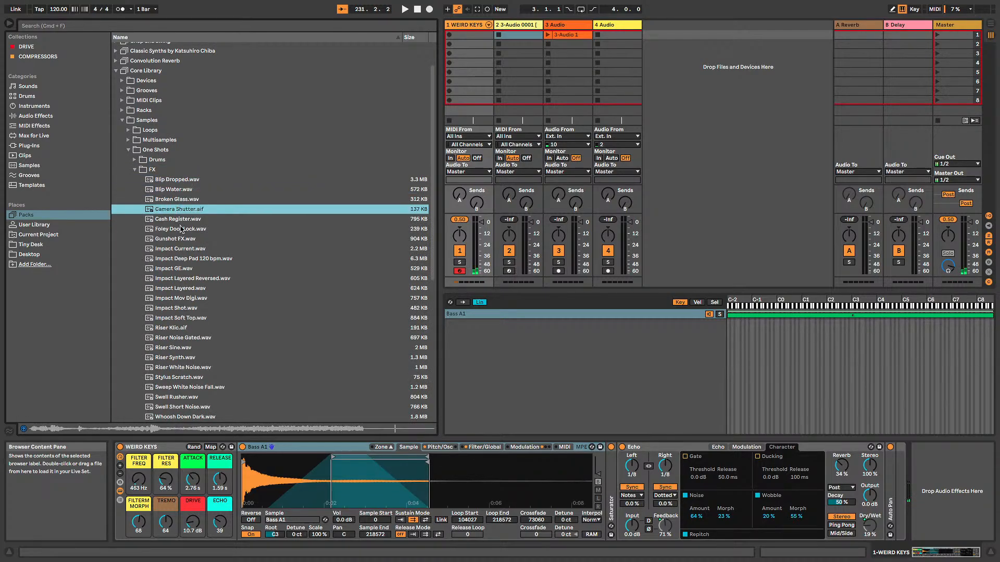
pyautogui.click(180, 223)
pyautogui.click(188, 232)
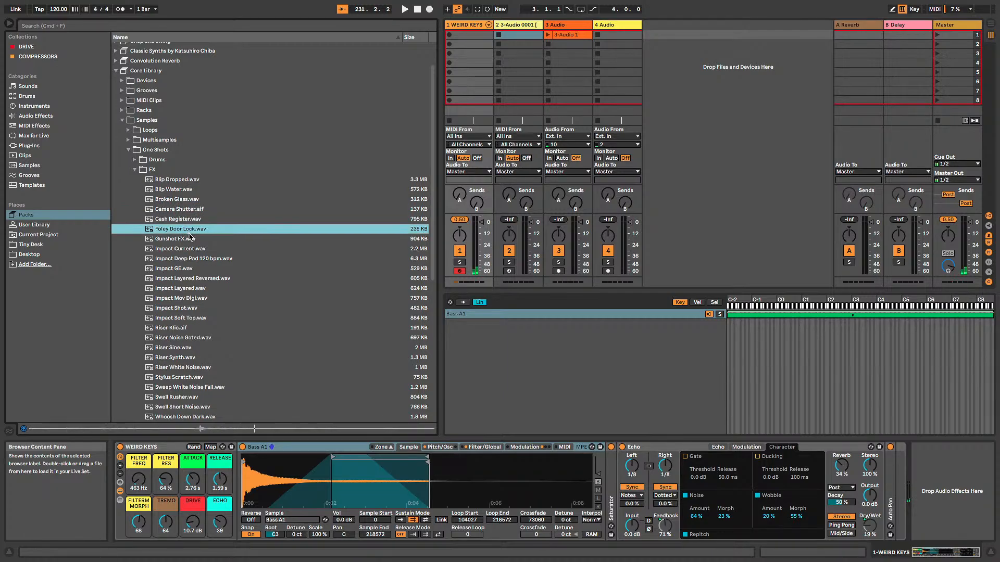
pyautogui.click(190, 239)
# Preview the Riser Noise Gated, Riser Sine, Riser Klic and Impact Soft Top samples in the FX folder
pyautogui.scroll(-1, 202, 291)
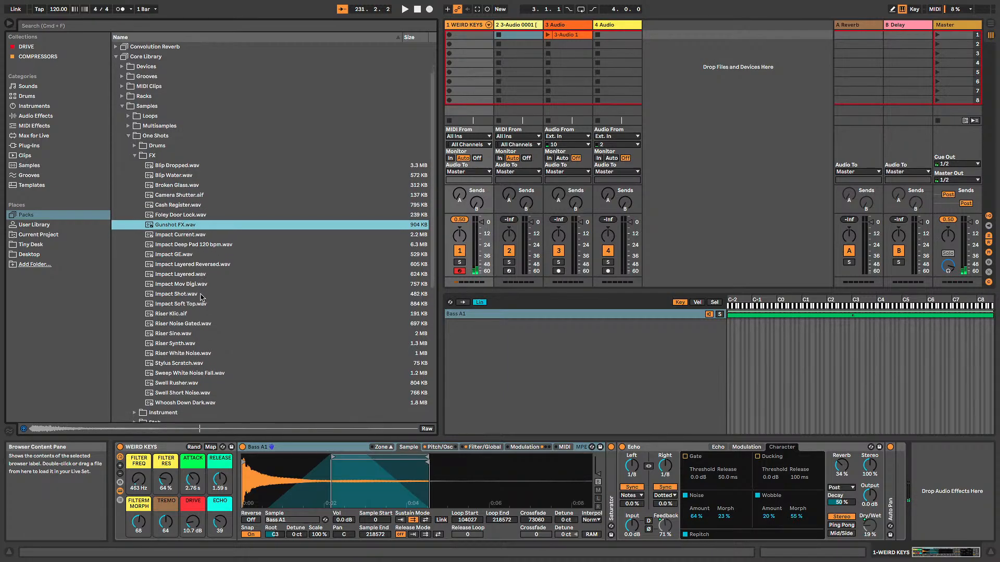
pyautogui.click(205, 325)
pyautogui.click(199, 335)
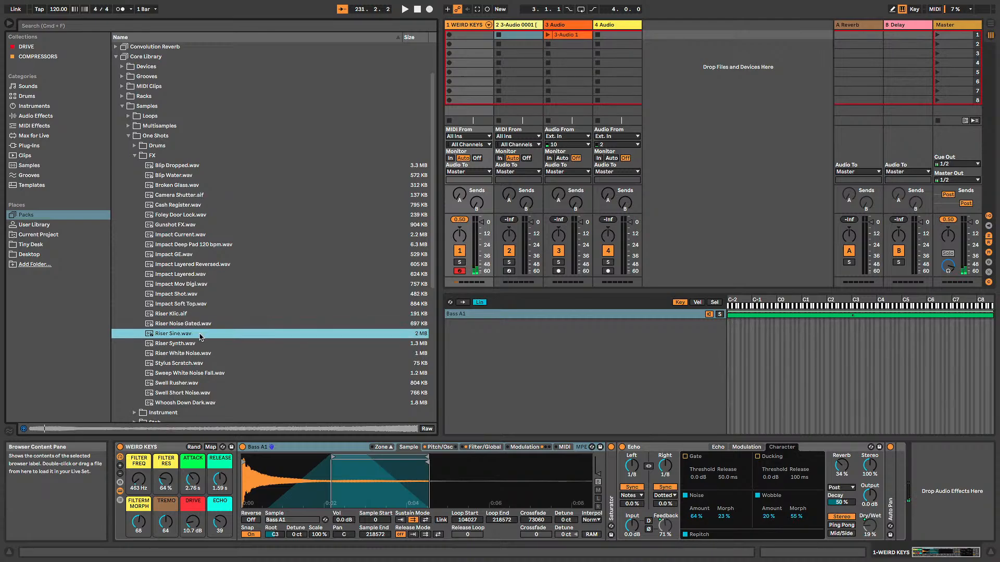
pyautogui.click(193, 315)
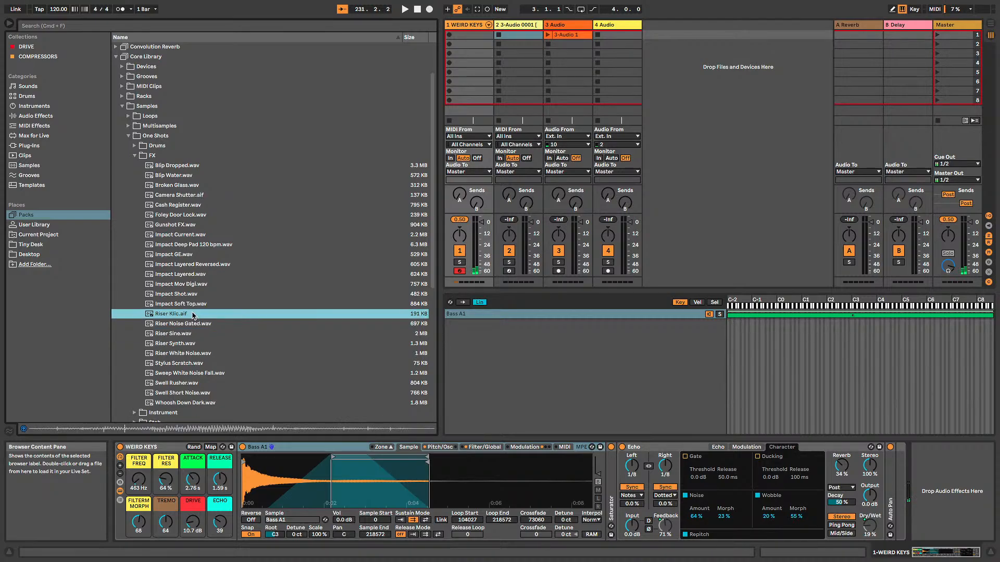
pyautogui.click(192, 305)
# Add Swell Rusher.wav from the FX folder as a second sample layer below Bass A1 in the Sampler
pyautogui.scroll(-2, 219, 372)
pyautogui.click(200, 350)
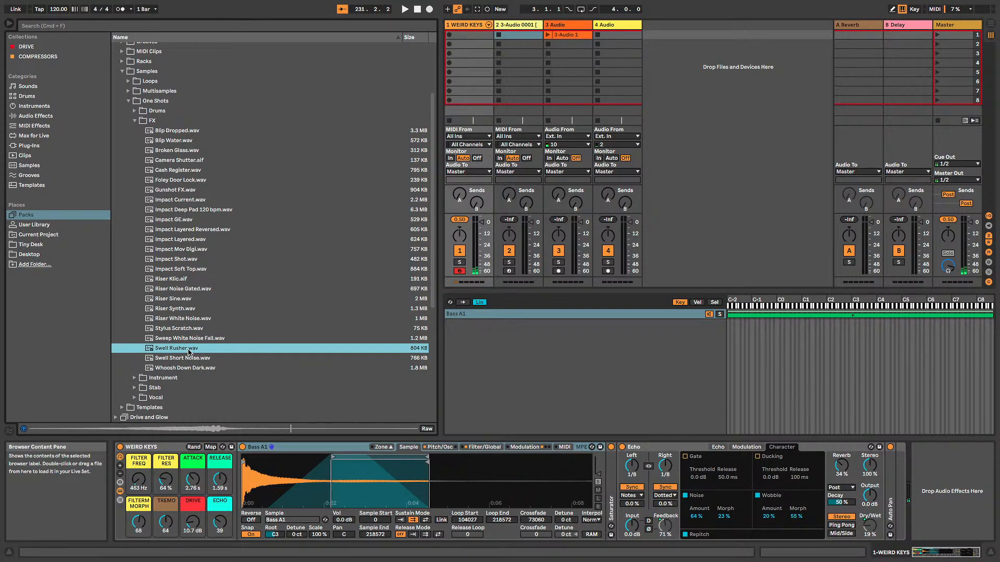
pyautogui.moveTo(425, 350); pyautogui.dragTo(491, 335)
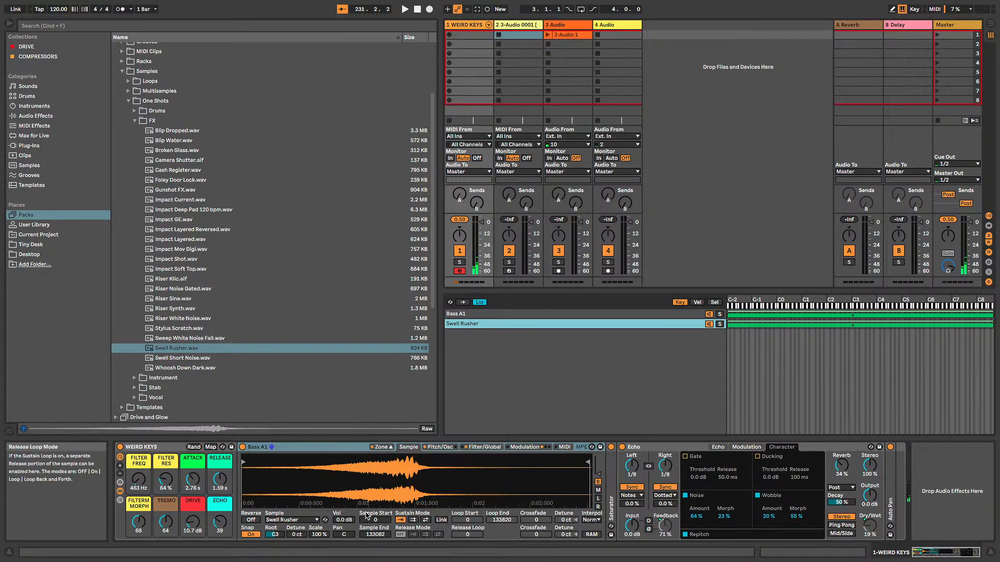
# Lower the Swell Rusher layer's sample volume to -35 dB
pyautogui.moveTo(349, 523); pyautogui.dragTo(347, 539)
pyautogui.hscroll(-1, 344, 520)
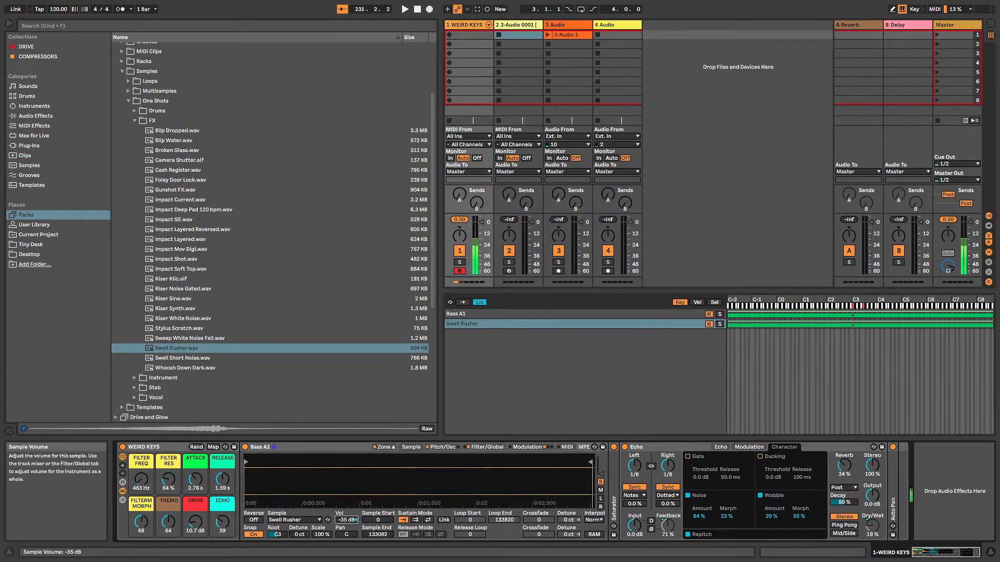
pyautogui.click(254, 520)
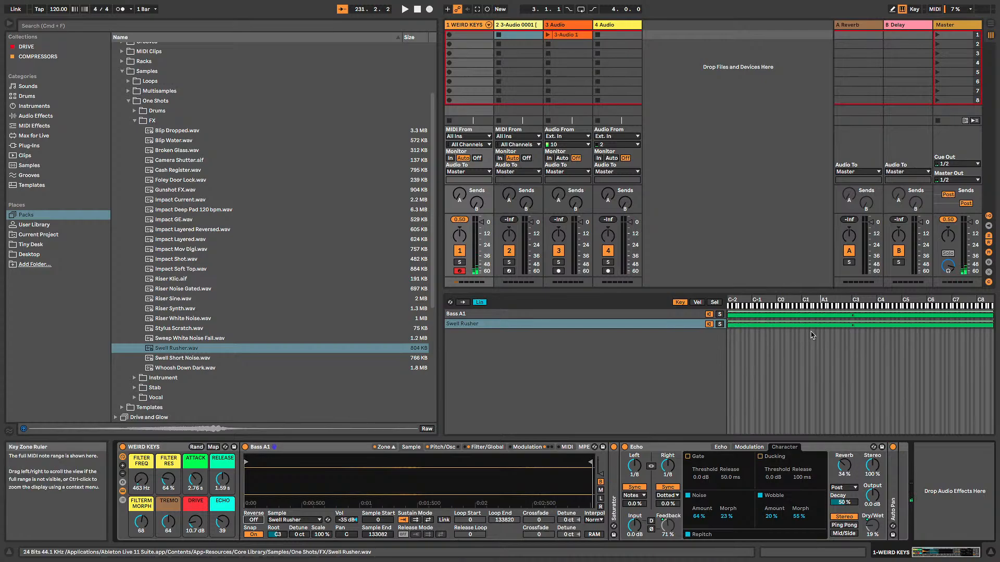
# Start the Swell Rusher key zone at about C4 and try ending the Bass A1 key zone just below it
pyautogui.moveTo(731, 326); pyautogui.dragTo(879, 329)
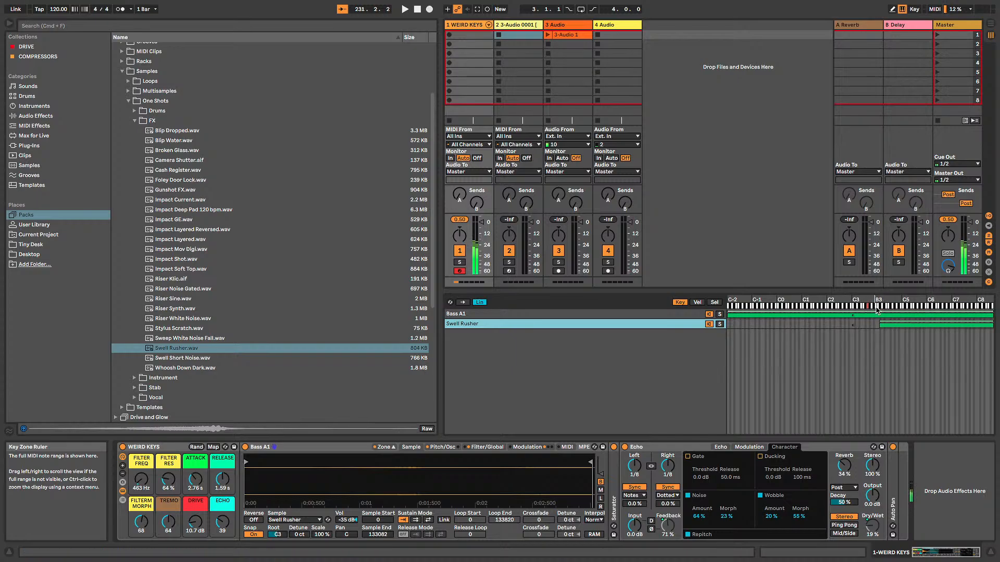
pyautogui.press('x')
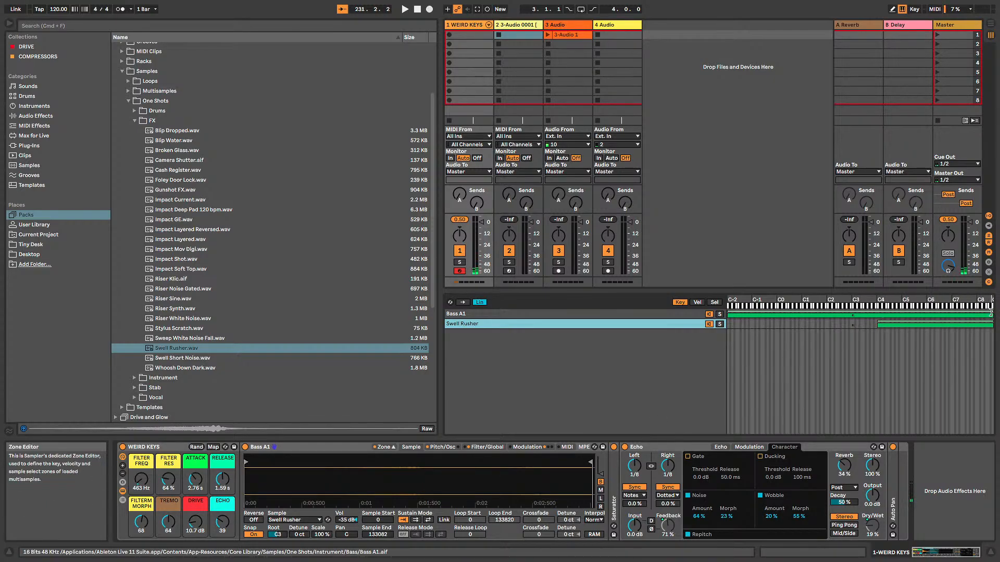
pyautogui.moveTo(993, 315); pyautogui.dragTo(871, 316)
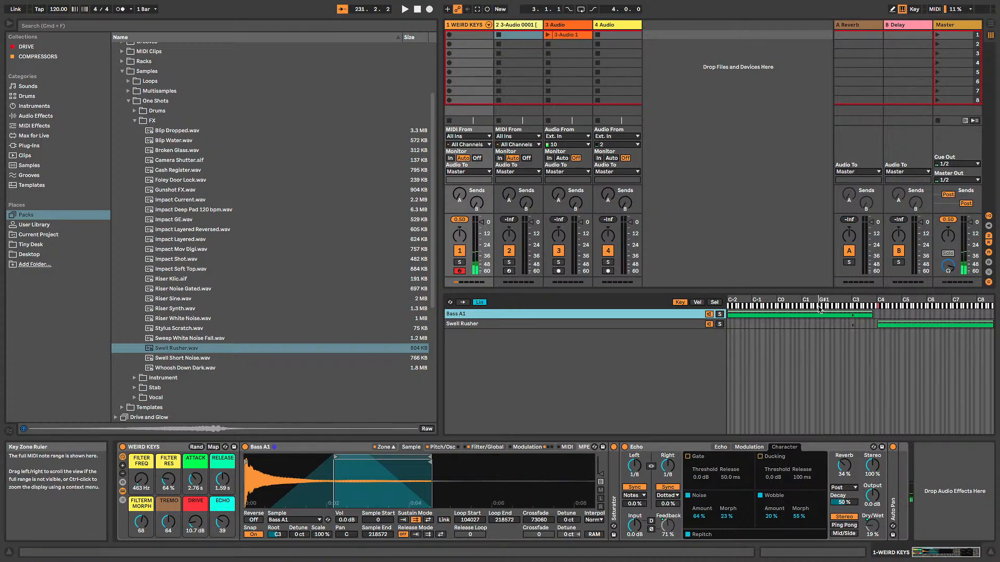
pyautogui.moveTo(872, 315); pyautogui.dragTo(996, 317)
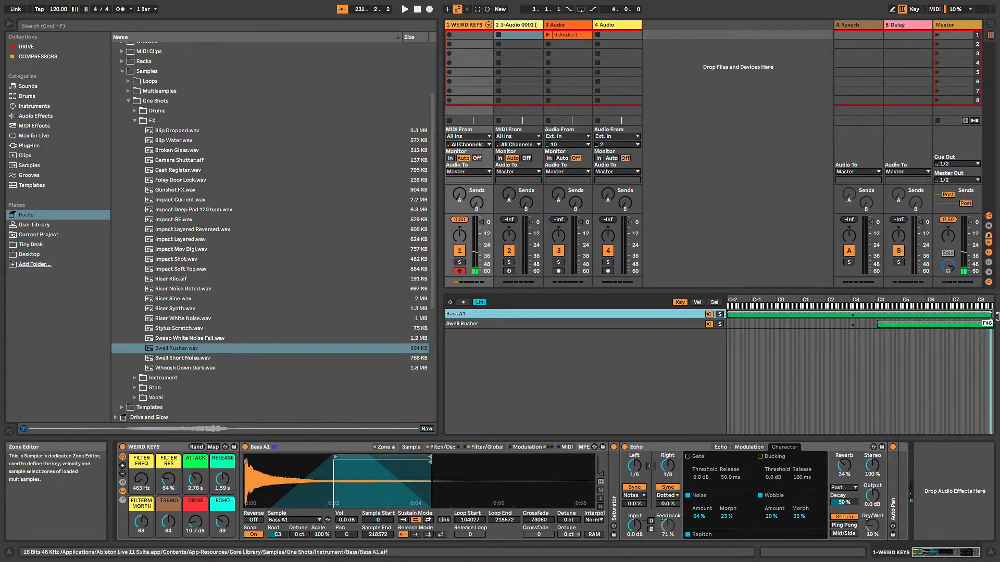
# Limit the Swell Rusher layer's velocity zone to velocities from about 107 up to 127
pyautogui.click(696, 303)
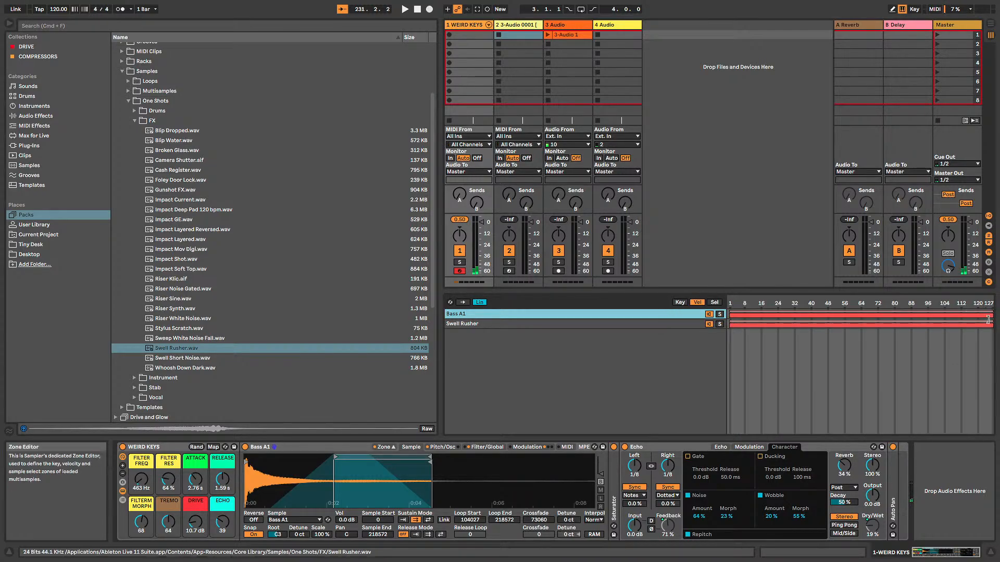
pyautogui.moveTo(732, 324); pyautogui.dragTo(952, 337)
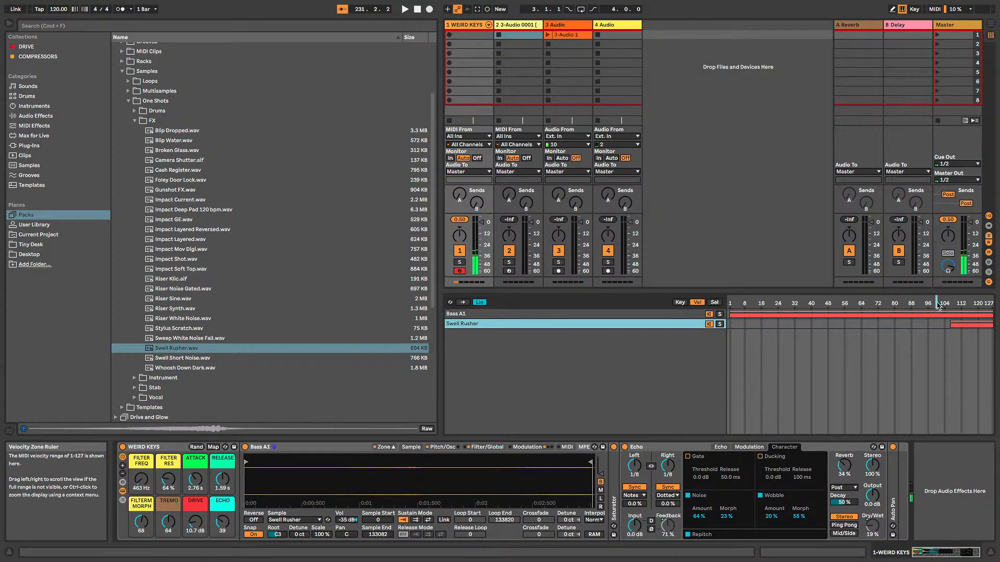
pyautogui.press('c')
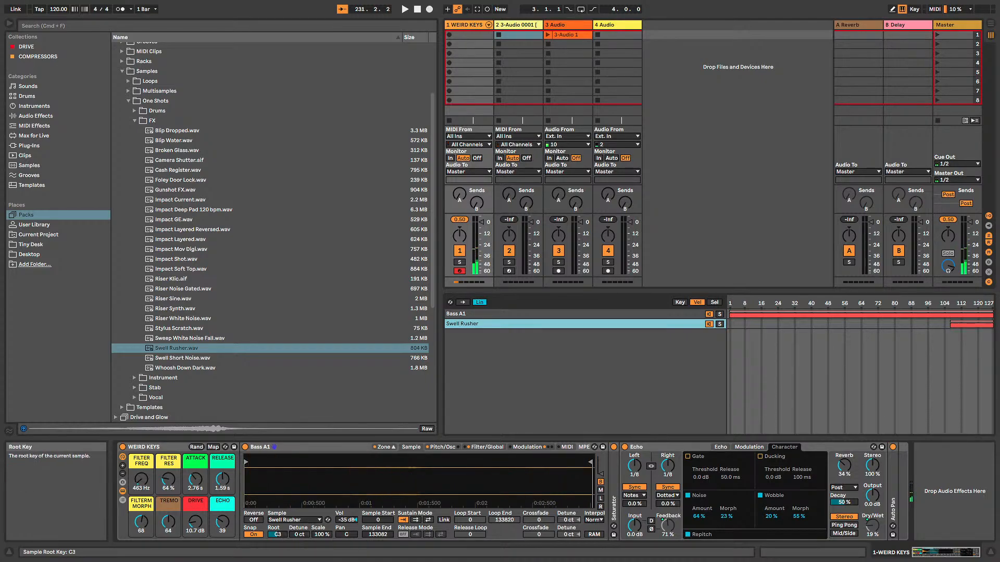
# Set the Swell Rusher layer's root key to C8
pyautogui.click(278, 535)
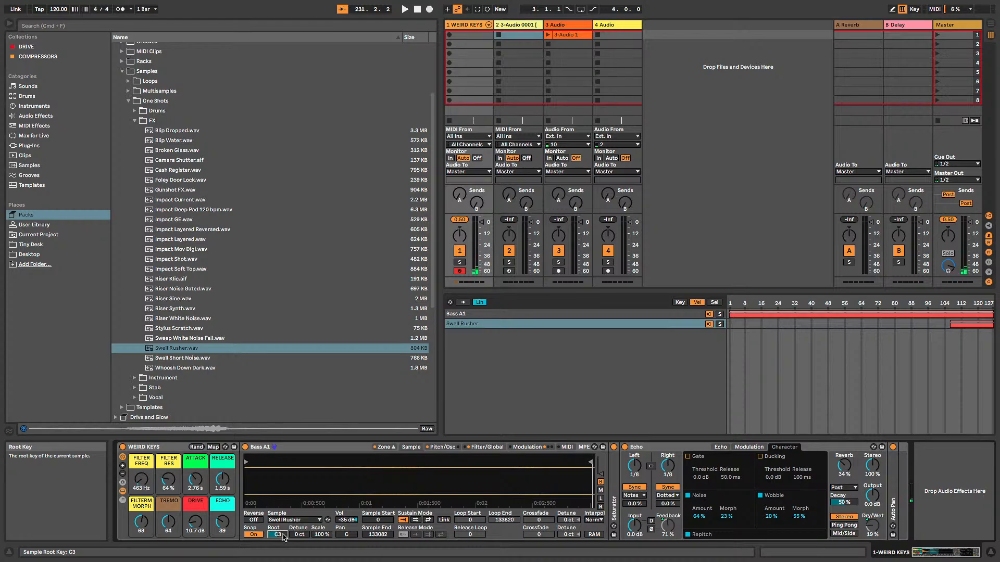
pyautogui.moveTo(283, 535); pyautogui.dragTo(283, 468)
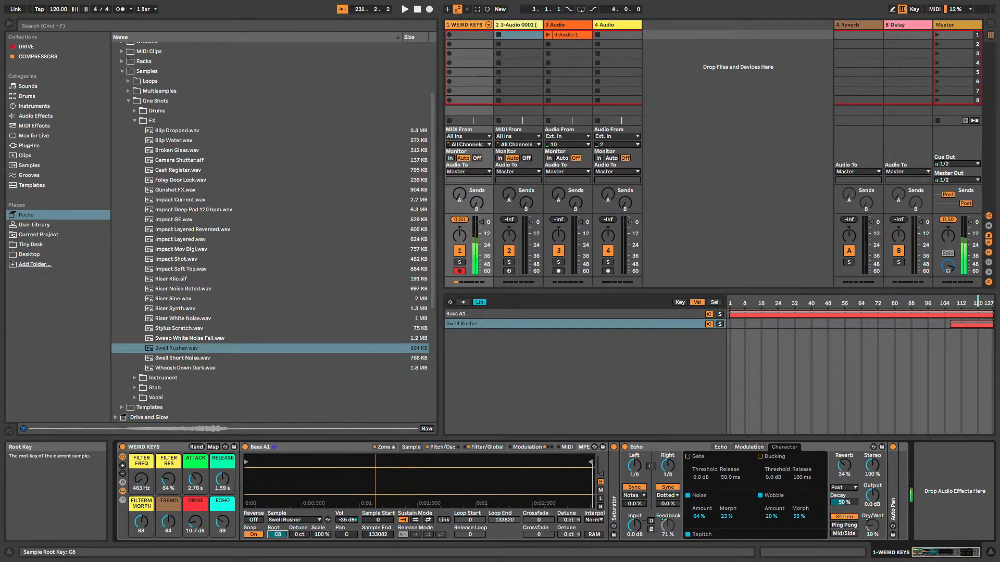
pyautogui.hscroll(-1, 285, 536)
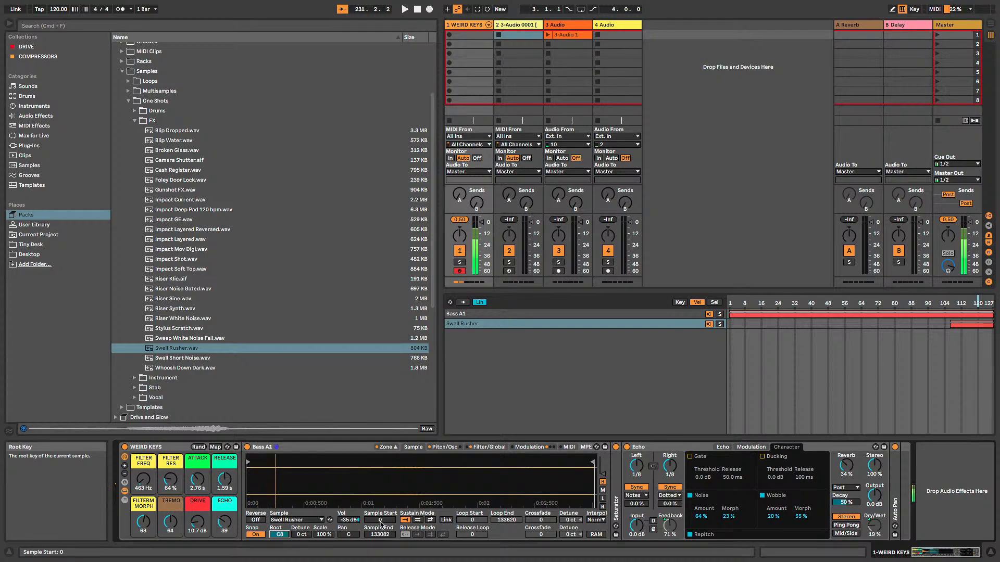
# Set the Swell Rusher layer's sample start to 16253 and its volume to -18 dB
pyautogui.moveTo(349, 520); pyautogui.dragTo(348, 506)
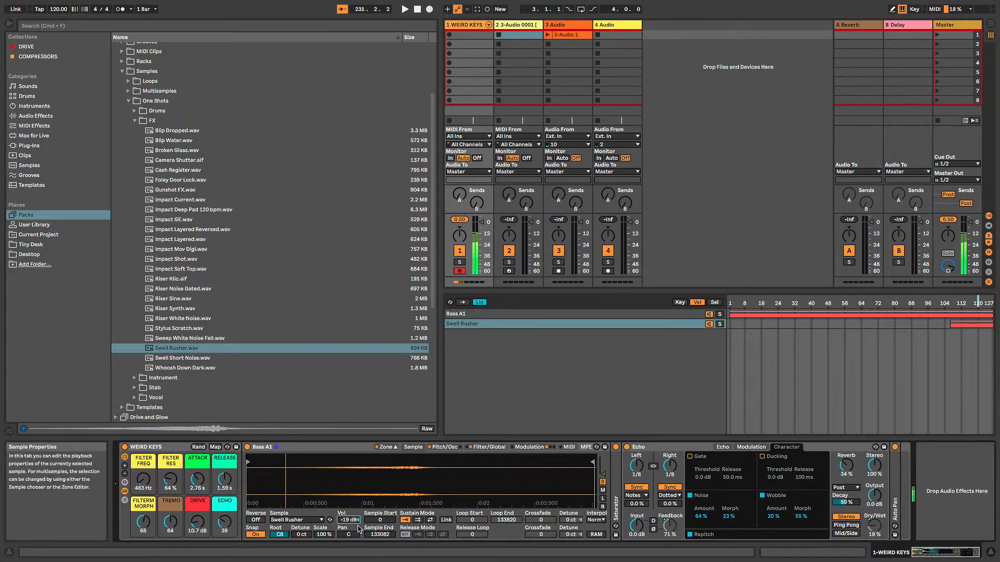
pyautogui.moveTo(348, 520); pyautogui.dragTo(349, 515)
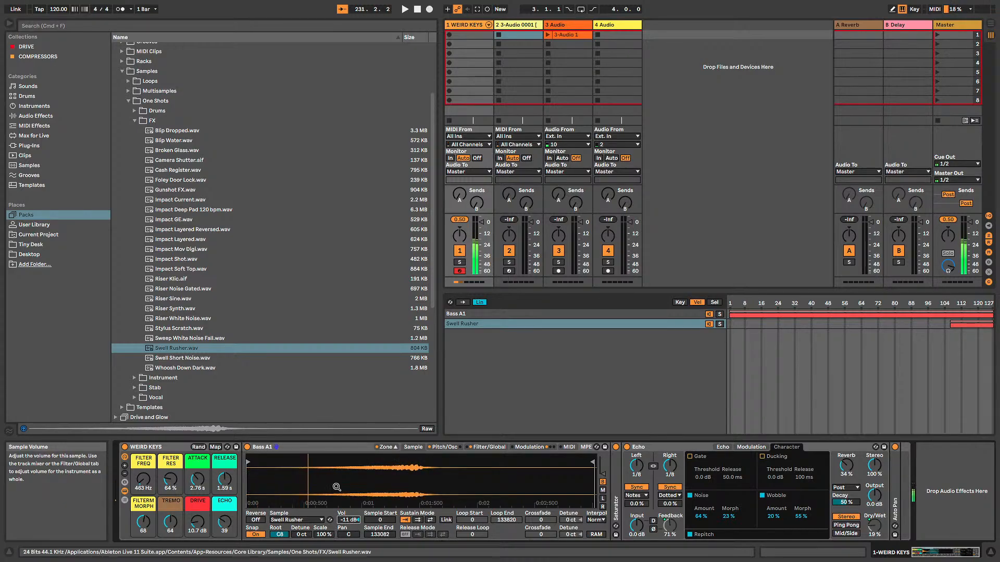
pyautogui.moveTo(249, 462); pyautogui.dragTo(295, 465)
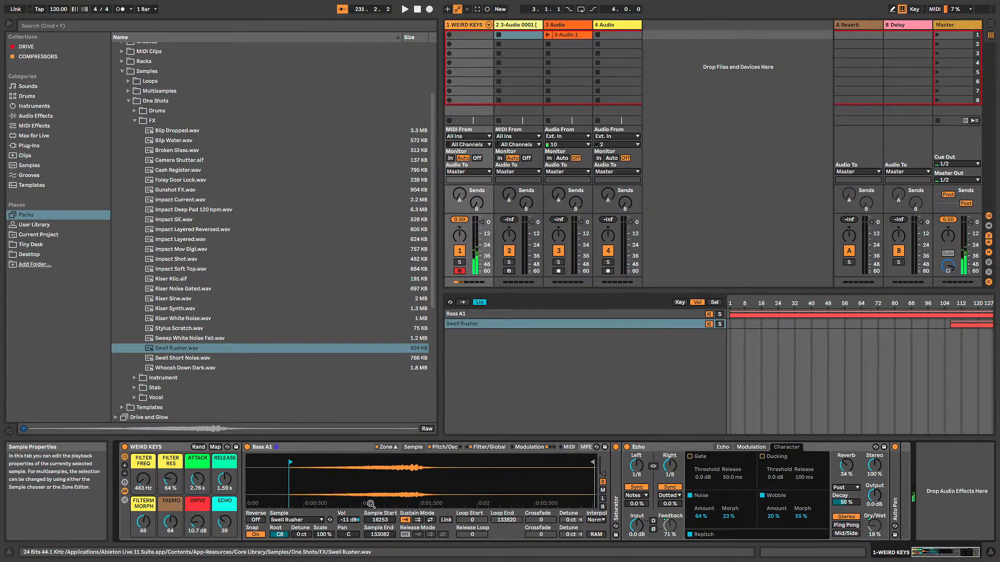
pyautogui.moveTo(353, 520)
pyautogui.mouseDown()
pyautogui.moveTo(353, 546)
pyautogui.moveTo(353, 534)
pyautogui.mouseUp()
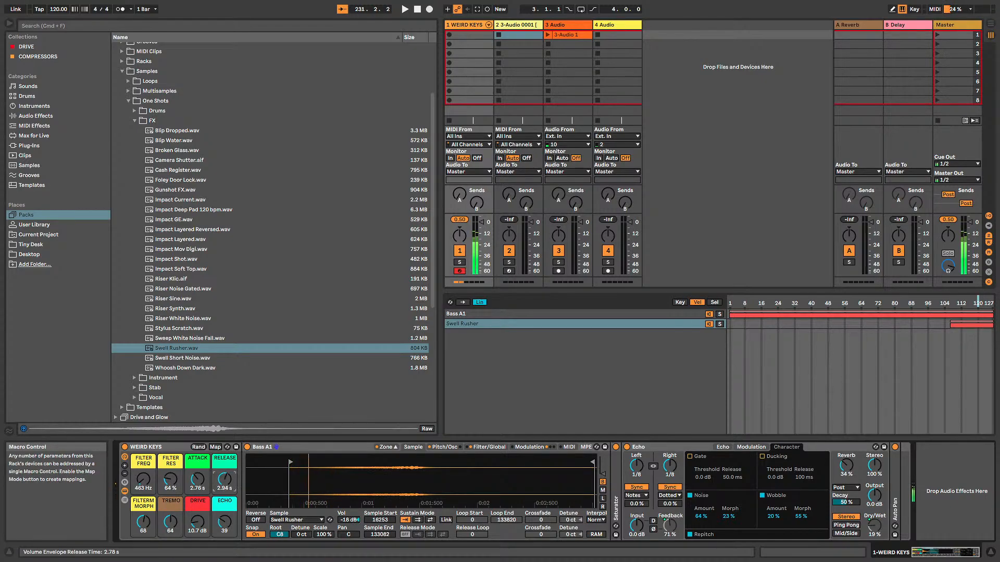
# Raise the rack's Release macro to 5.44 s
pyautogui.moveTo(230, 484); pyautogui.dragTo(228, 469)
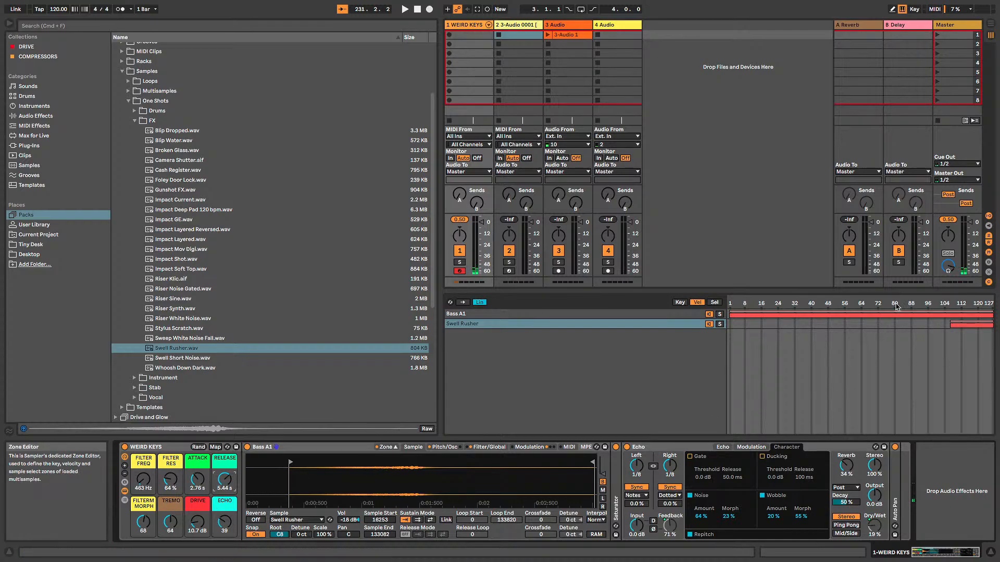
# Extend the Swell Rusher key zone down across the whole keyboard range and select the Bass A1 layer
pyautogui.click(681, 302)
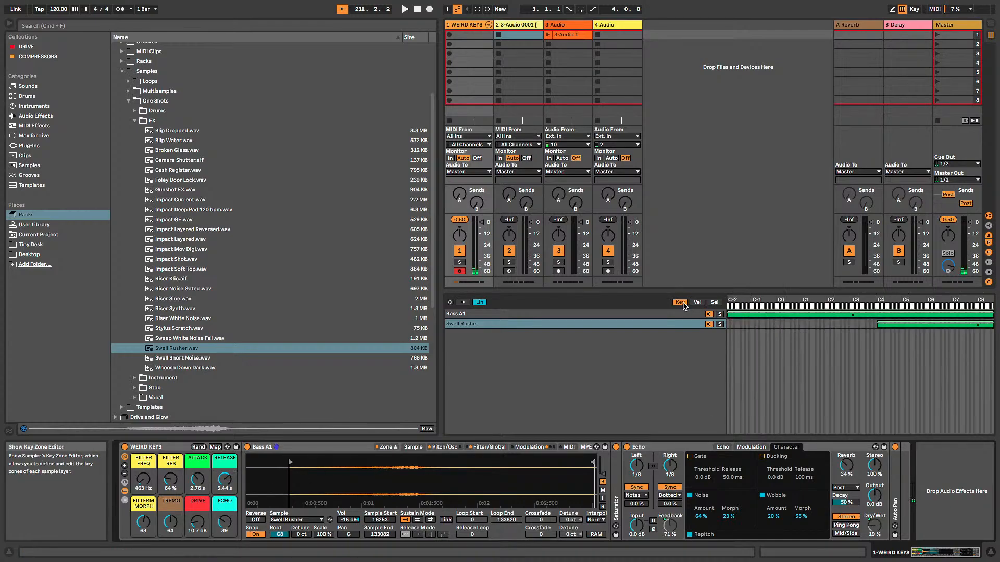
pyautogui.moveTo(878, 324); pyautogui.dragTo(630, 323)
pyautogui.click(631, 315)
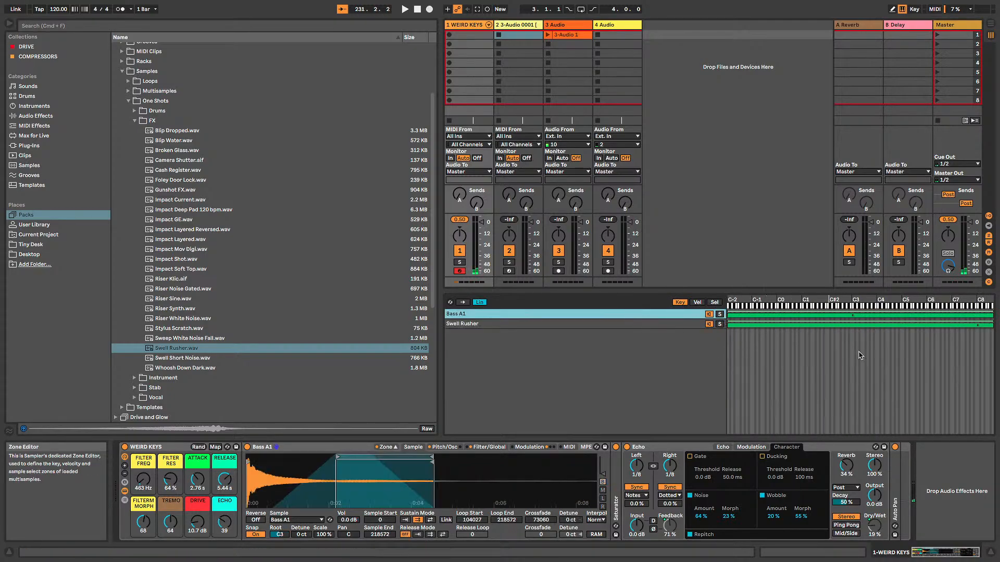
# Show the velocity zones, then select the Swell Rusher layer and lower its sample volume to -40 dB
pyautogui.click(697, 302)
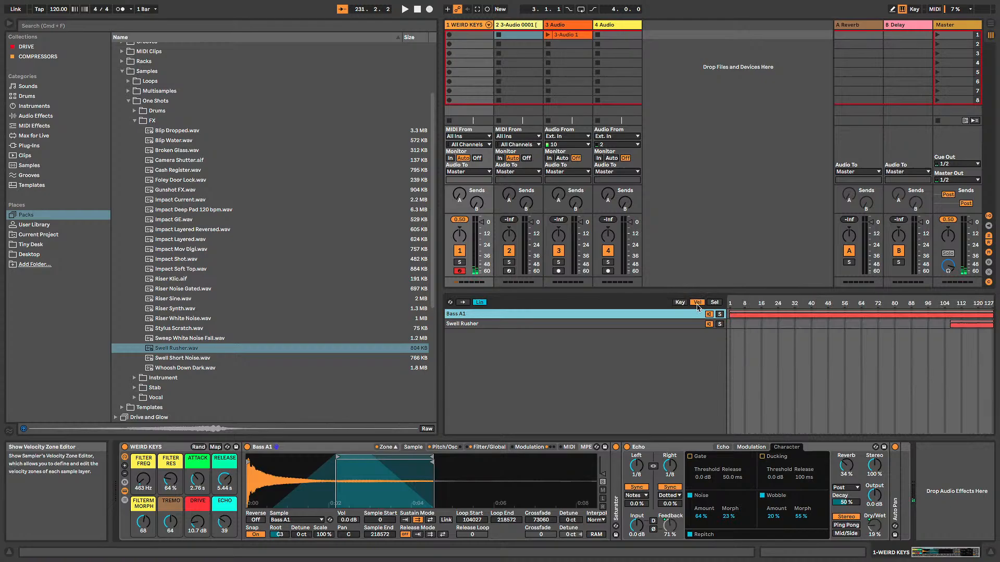
pyautogui.click(979, 324)
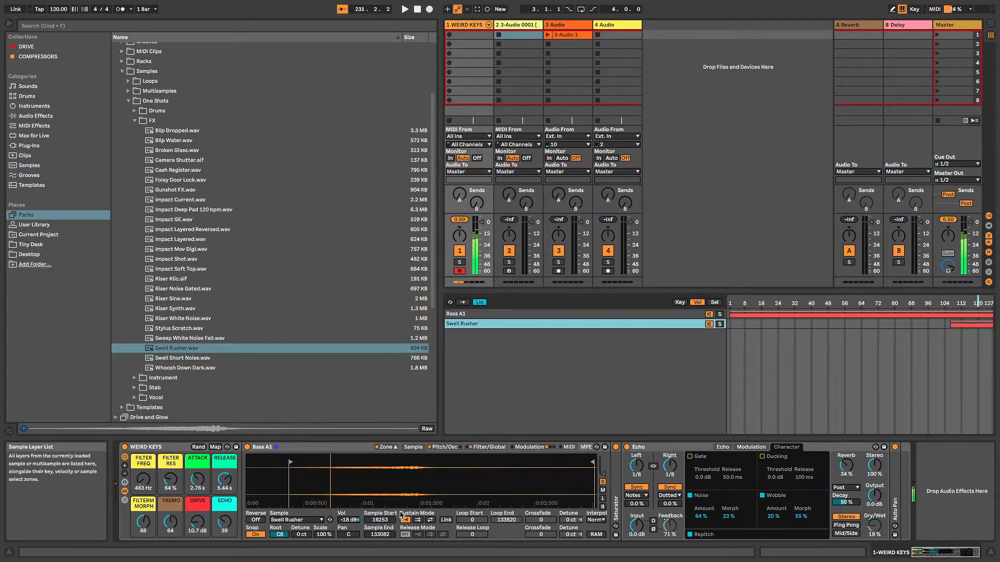
pyautogui.click(337, 522)
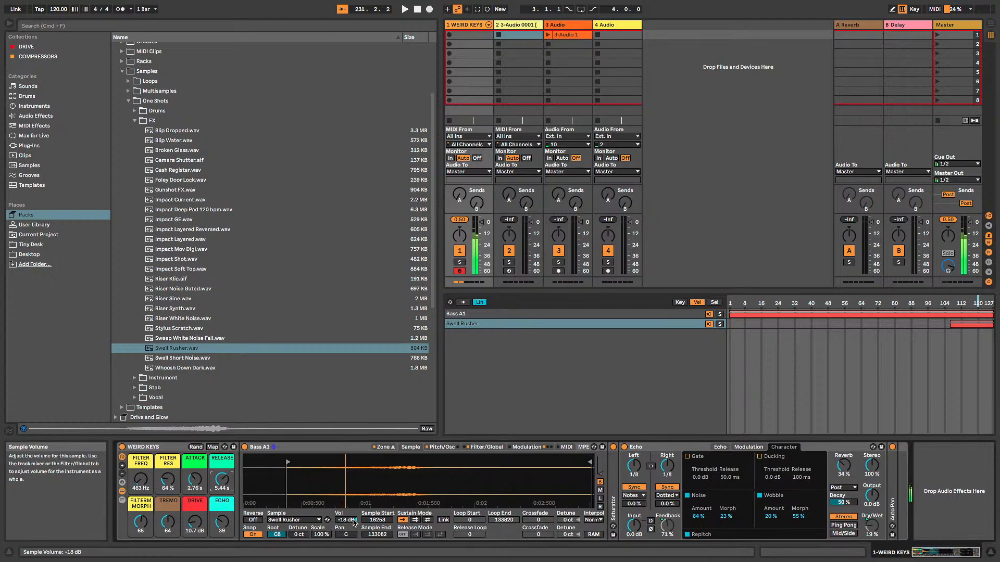
pyautogui.moveTo(348, 521)
pyautogui.mouseDown()
pyautogui.moveTo(348, 546)
pyautogui.moveTo(342, 522)
pyautogui.mouseUp()
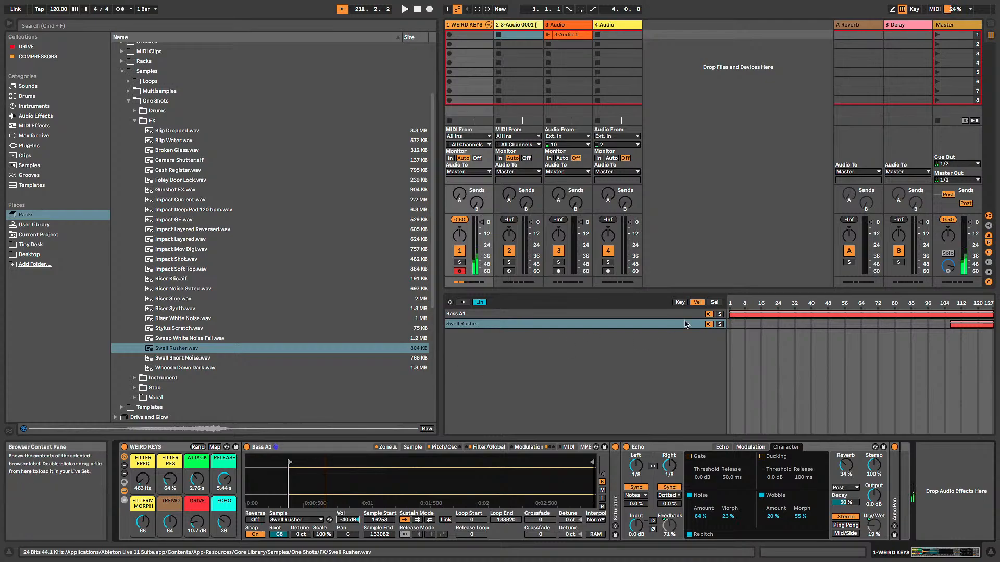
# View the sample select zones of both layers and return to the key zones
pyautogui.click(715, 303)
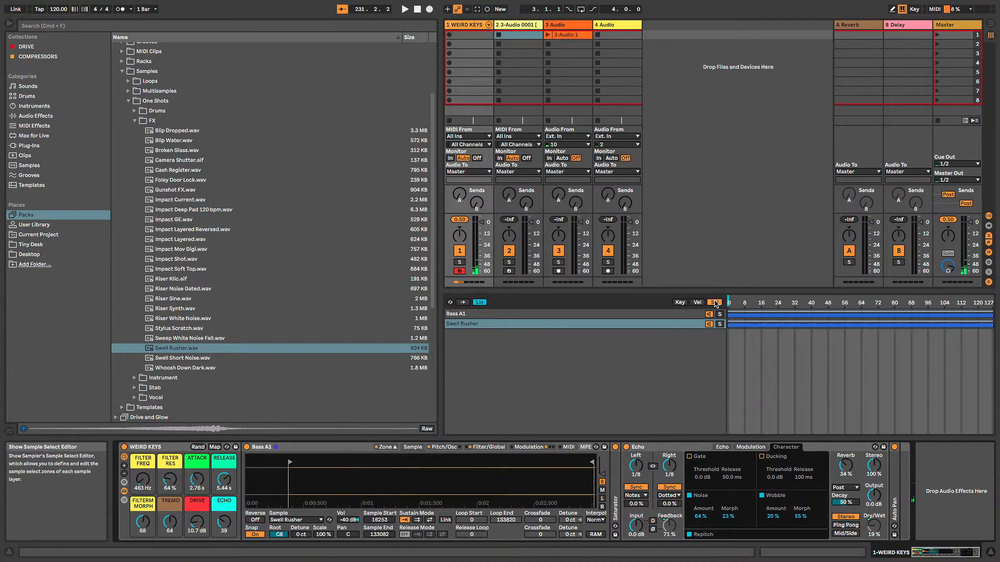
pyautogui.click(680, 303)
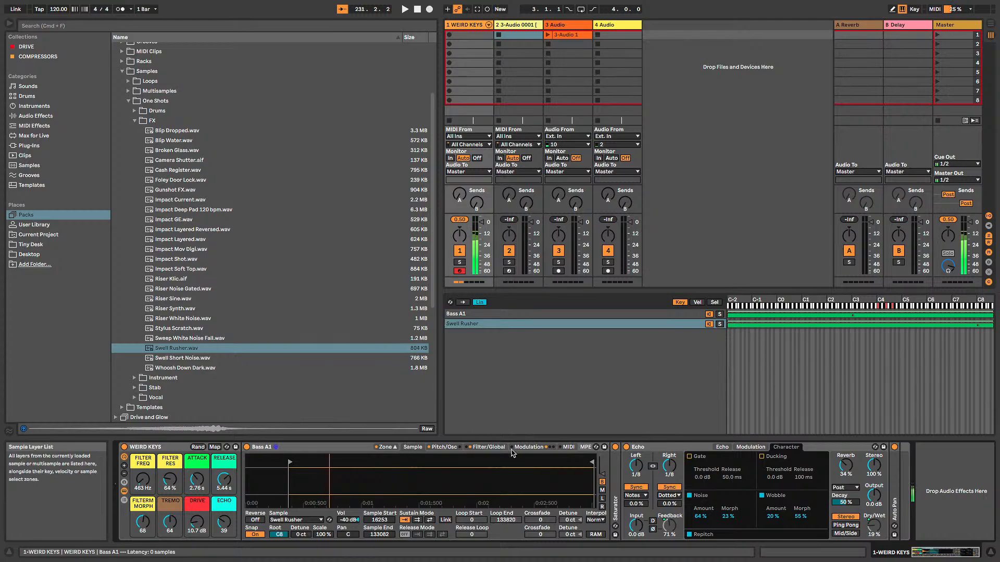
# Turn on Sampler's modulation oscillator in the pitch and oscillator settings, keeping it in FM mode
pyautogui.click(443, 448)
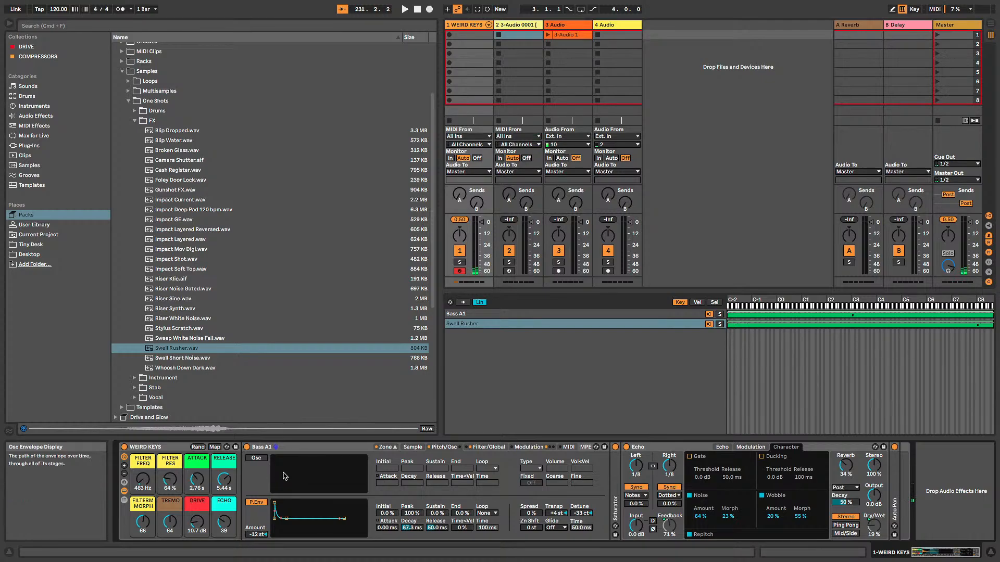
pyautogui.click(256, 459)
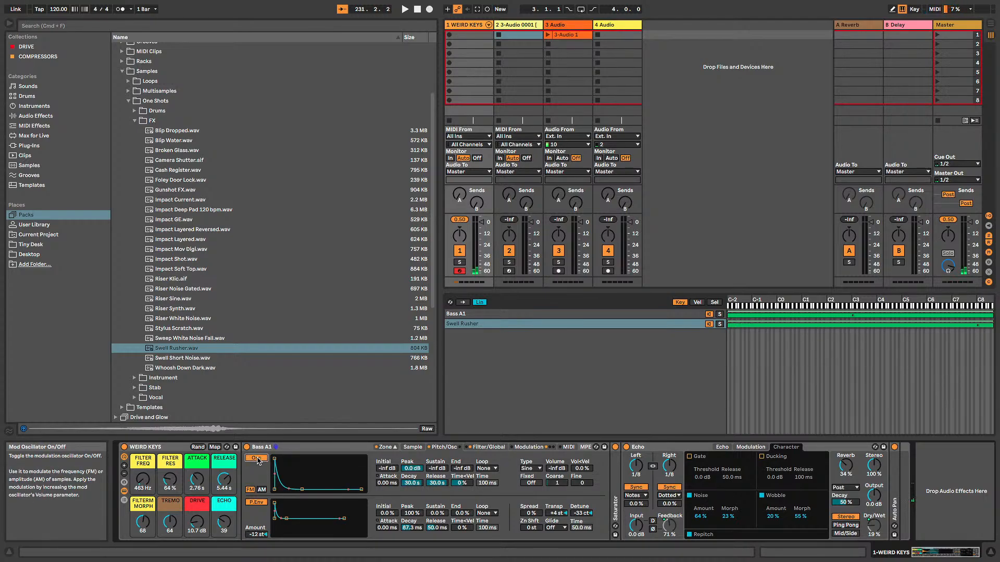
pyautogui.click(263, 490)
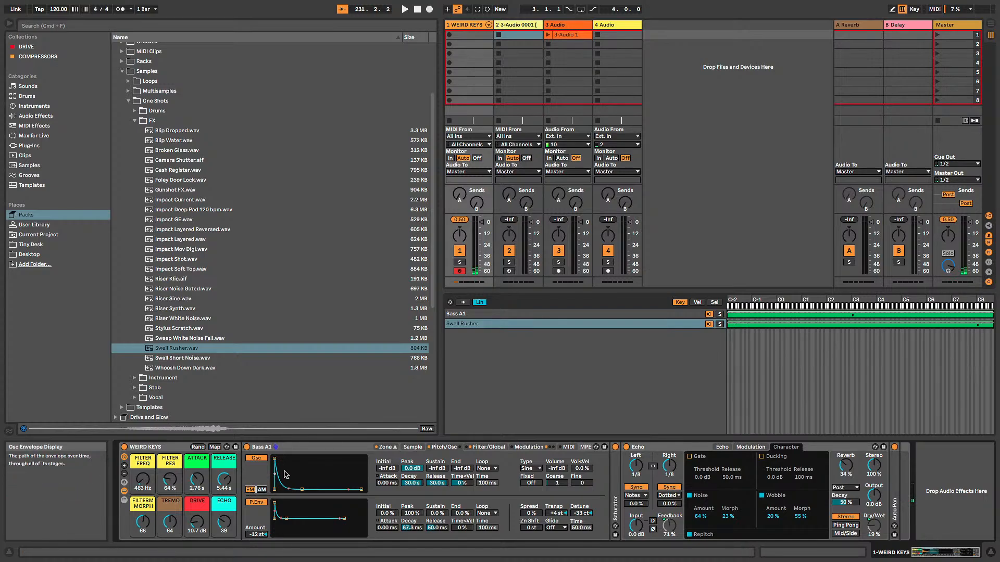
# Shape the oscillator envelope with a -inf dB initial level, about 1.53 s attack, -0.7 dB peak, 60 s decay and -4.1 dB sustain
pyautogui.moveTo(290, 491)
pyautogui.mouseDown()
pyautogui.moveTo(315, 491)
pyautogui.moveTo(304, 490)
pyautogui.mouseUp()
pyautogui.moveTo(292, 464); pyautogui.dragTo(289, 466)
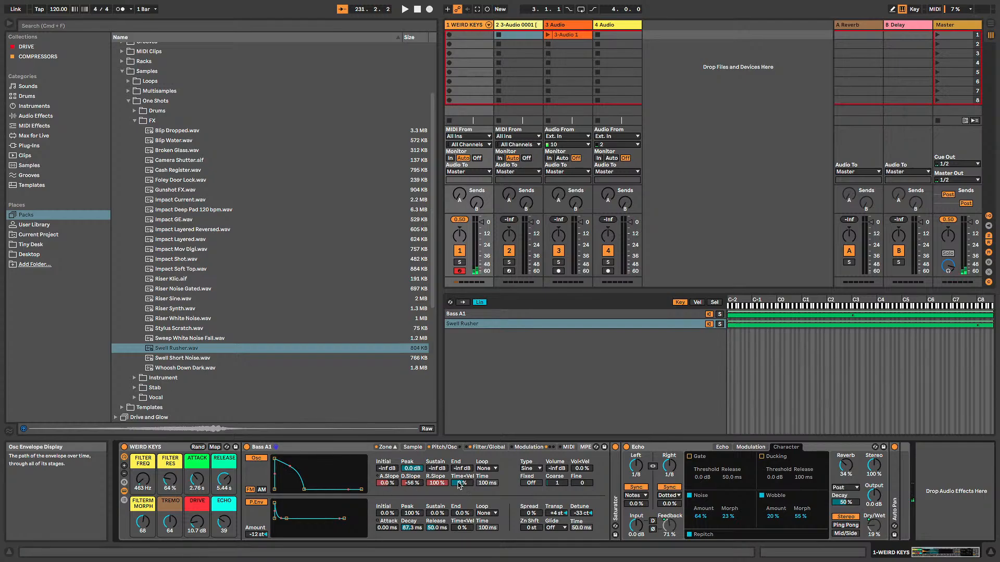
pyautogui.moveTo(387, 468); pyautogui.dragTo(387, 461)
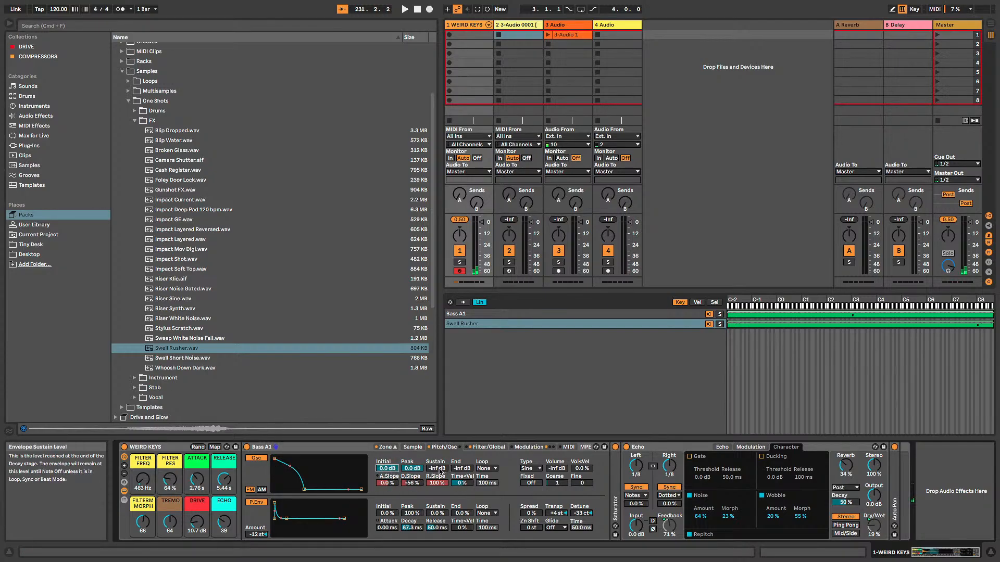
pyautogui.moveTo(437, 468); pyautogui.dragTo(436, 440)
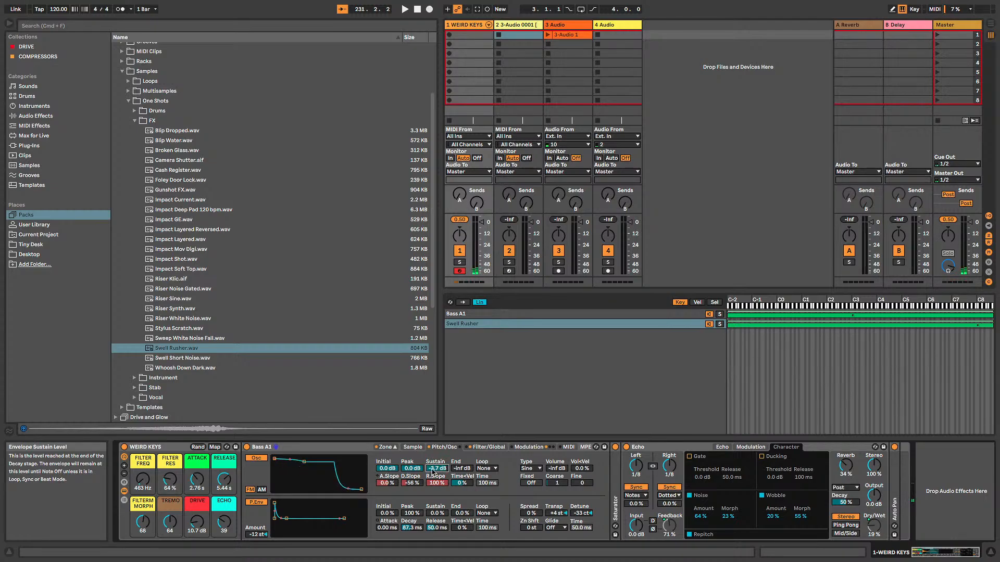
pyautogui.moveTo(388, 473); pyautogui.dragTo(388, 508)
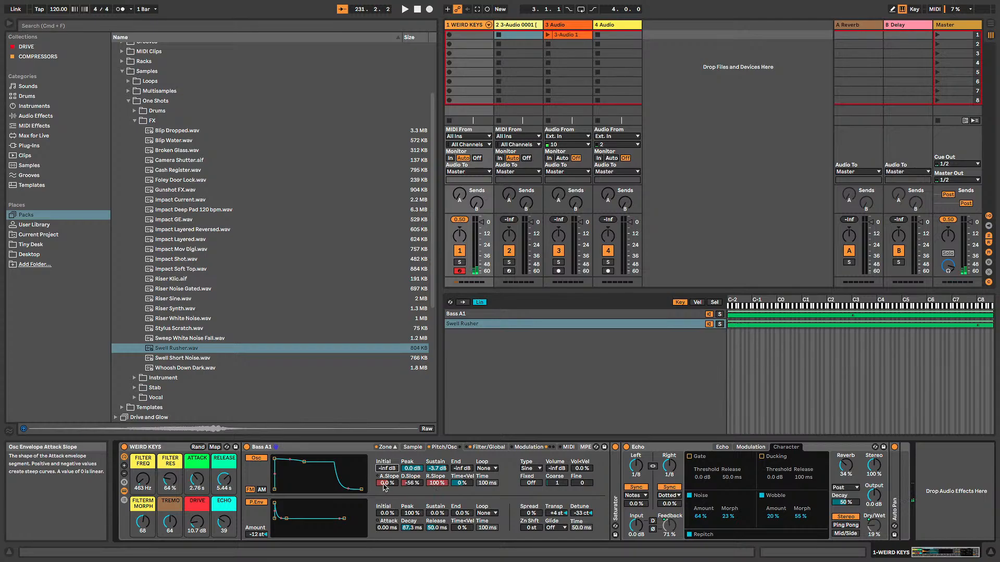
pyautogui.moveTo(290, 461); pyautogui.dragTo(329, 462)
pyautogui.hscroll(-1, 300, 461)
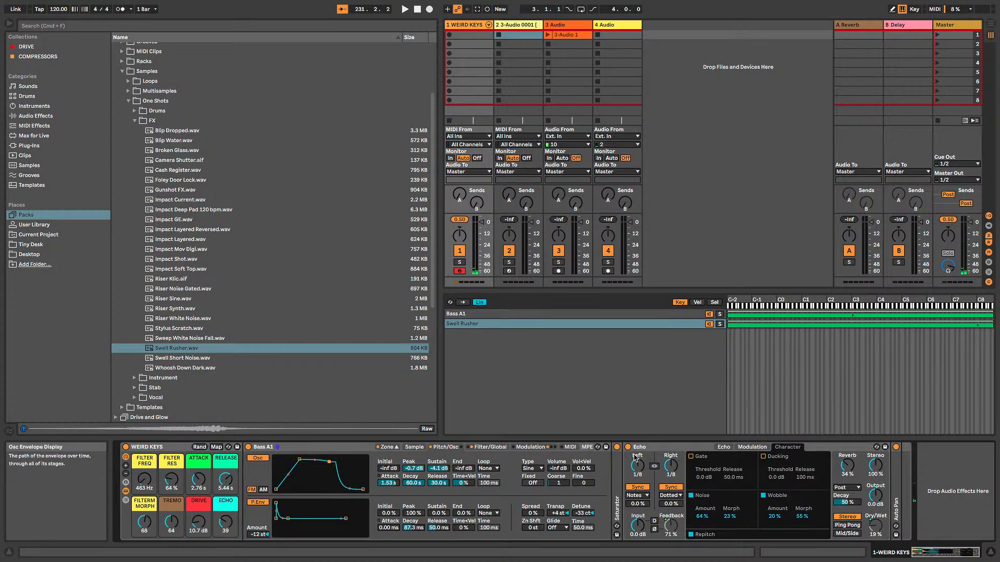
# Set the modulation oscillator's volume to -19 dB
pyautogui.hscroll(1, 554, 472)
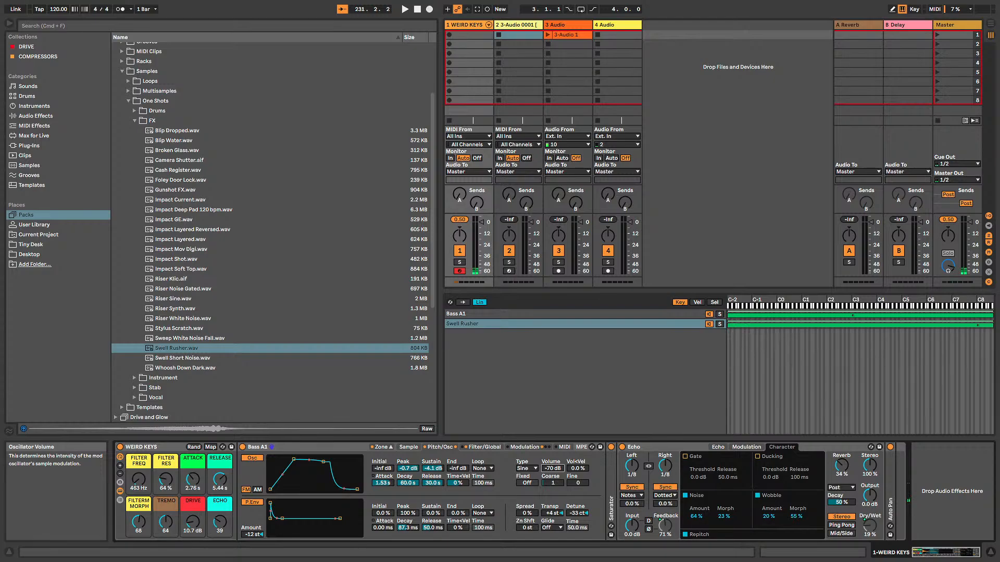
pyautogui.moveTo(553, 469); pyautogui.dragTo(553, 471)
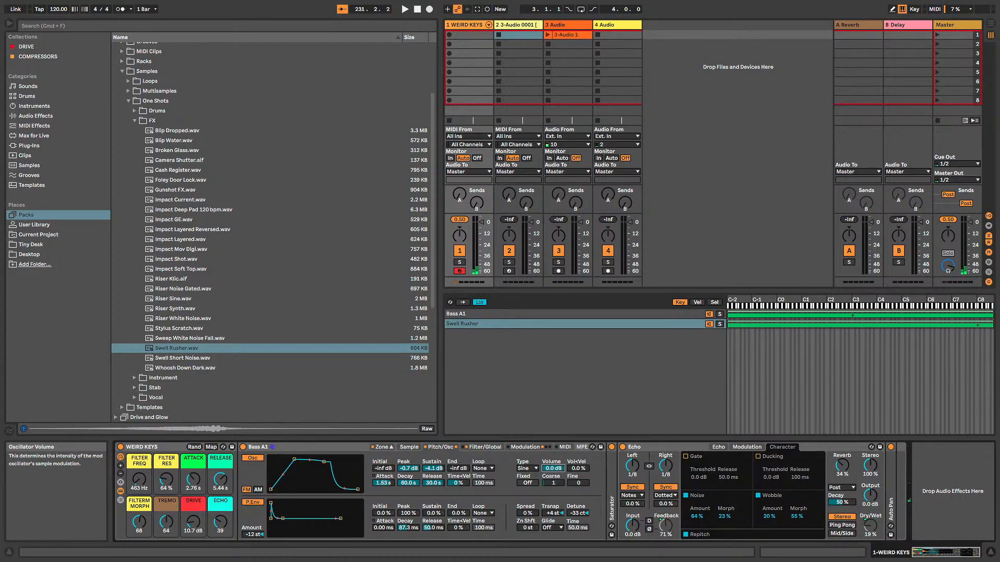
pyautogui.moveTo(552, 469); pyautogui.dragTo(552, 466)
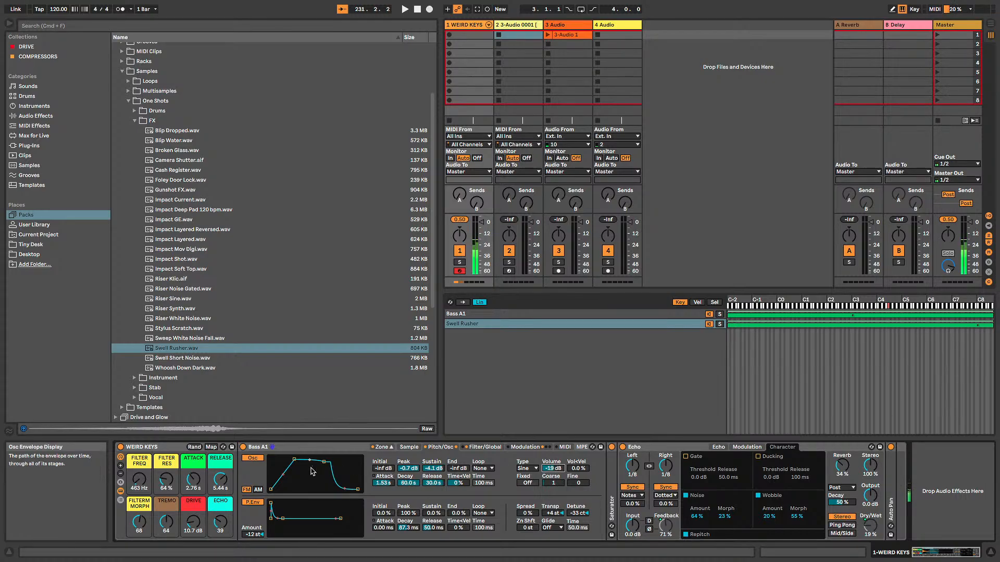
# Set the oscillator envelope's attack to 0 ms with a 0 dB peak, and try AM modulation before returning to FM
pyautogui.moveTo(295, 460); pyautogui.dragTo(270, 458)
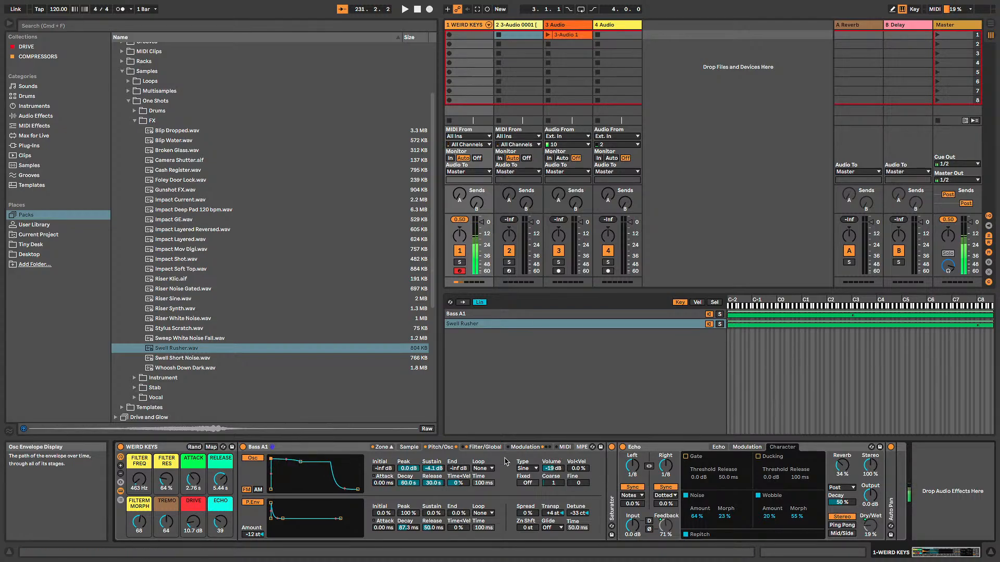
pyautogui.click(259, 490)
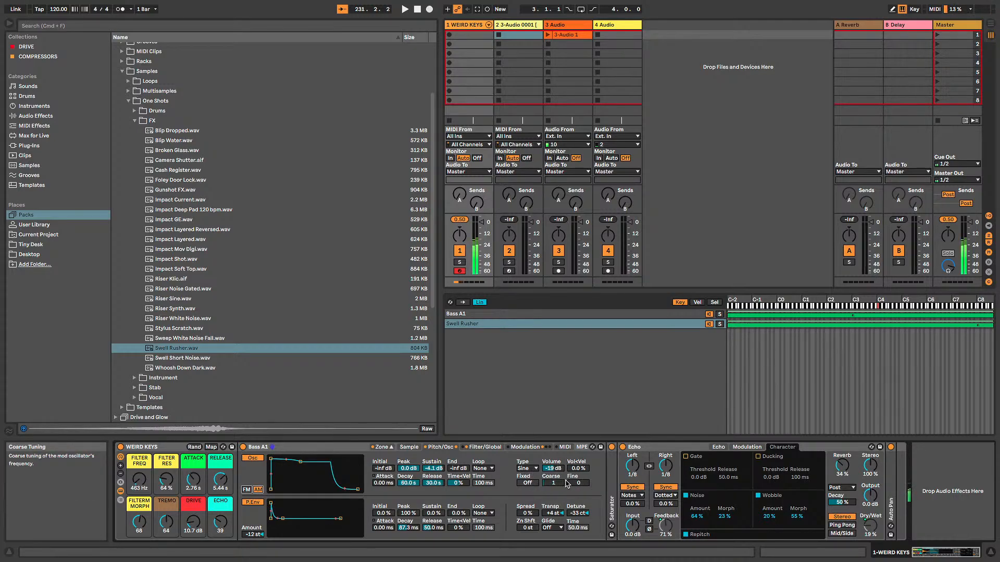
pyautogui.click(245, 490)
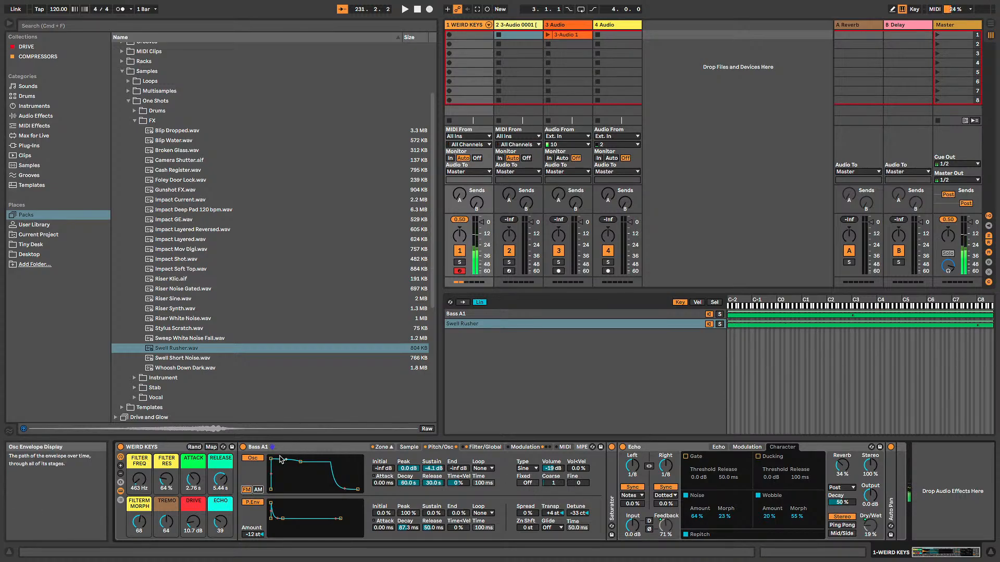
# Change the modulation oscillator's waveform type to Sq 64
pyautogui.click(535, 467)
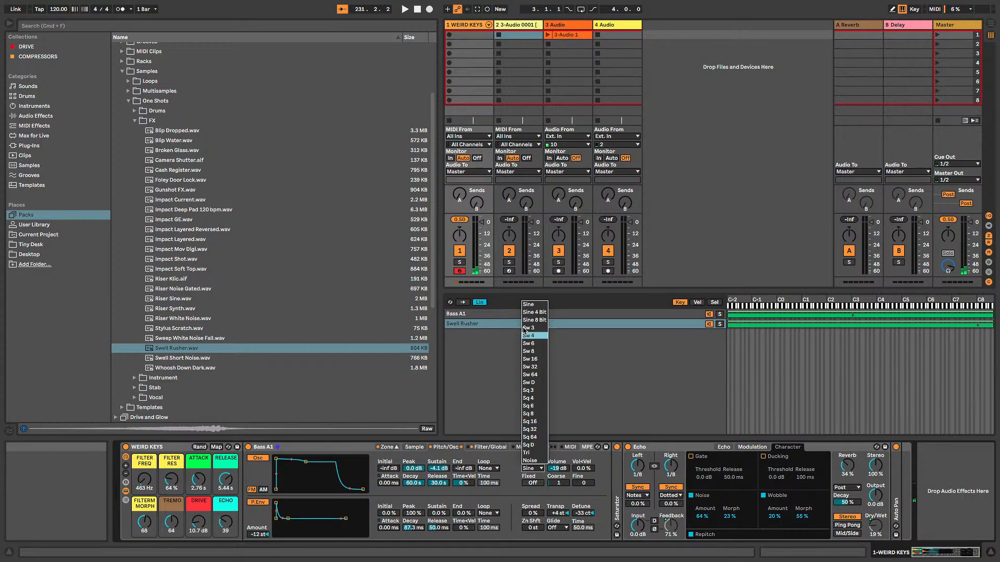
pyautogui.click(508, 464)
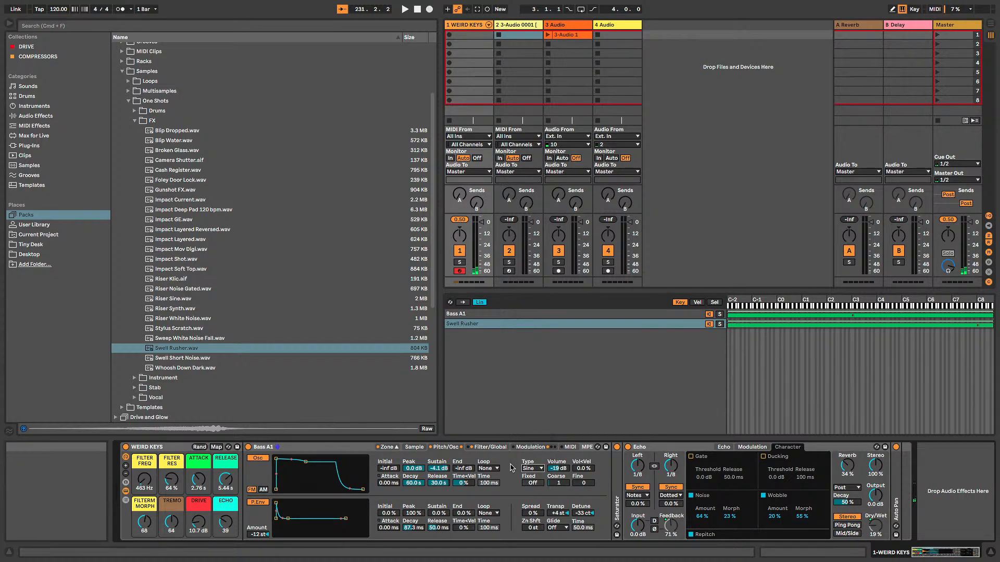
pyautogui.click(538, 469)
pyautogui.click(536, 439)
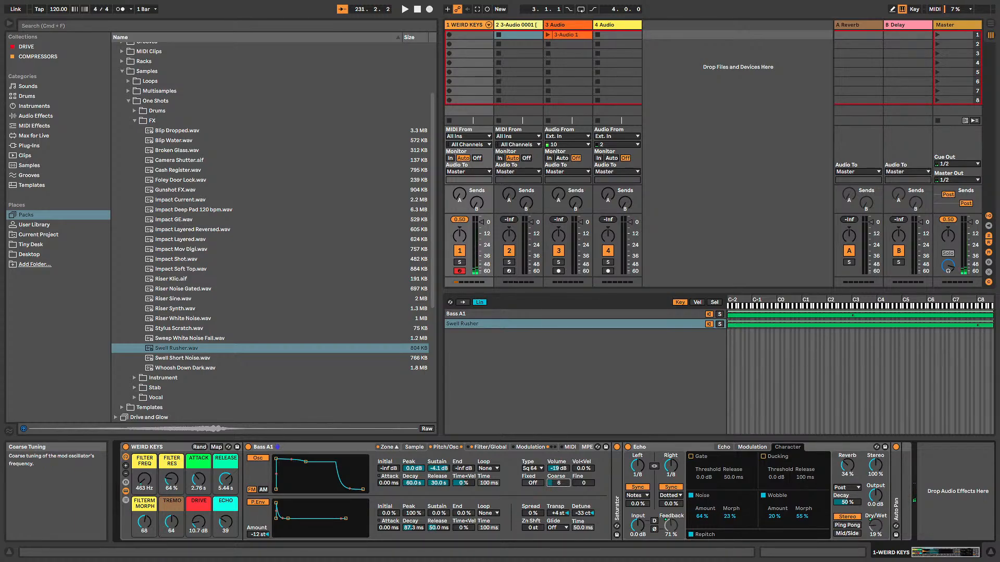
# Set the modulation oscillator's coarse tuning to 0.5 and its volume to -32 dB
pyautogui.click(557, 469)
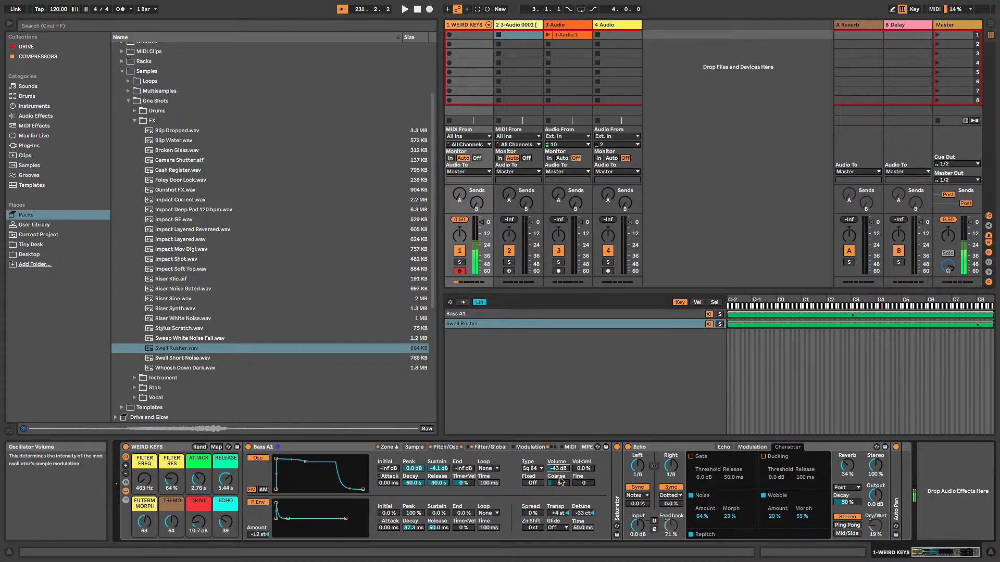
pyautogui.click(558, 483)
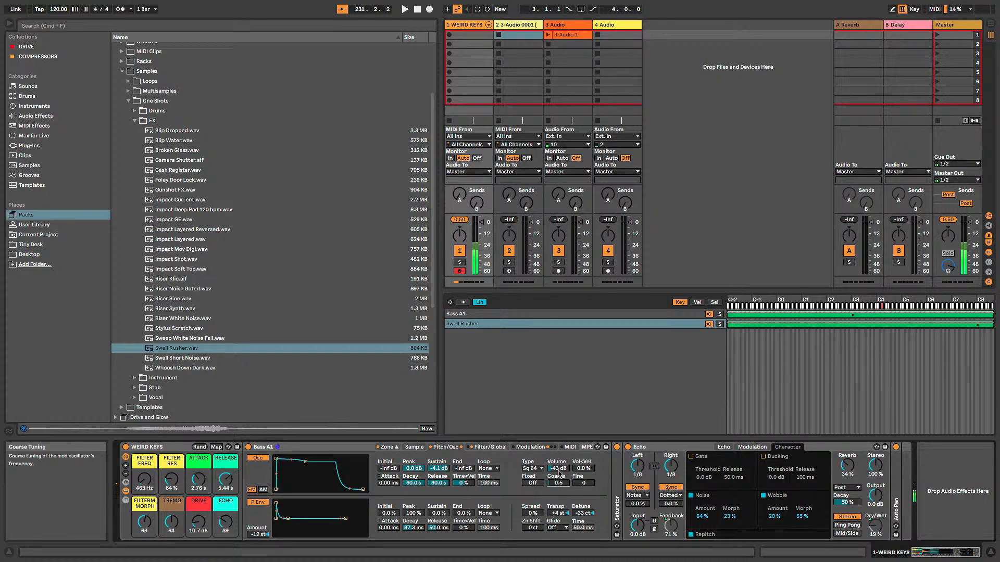
pyautogui.moveTo(558, 470); pyautogui.dragTo(558, 462)
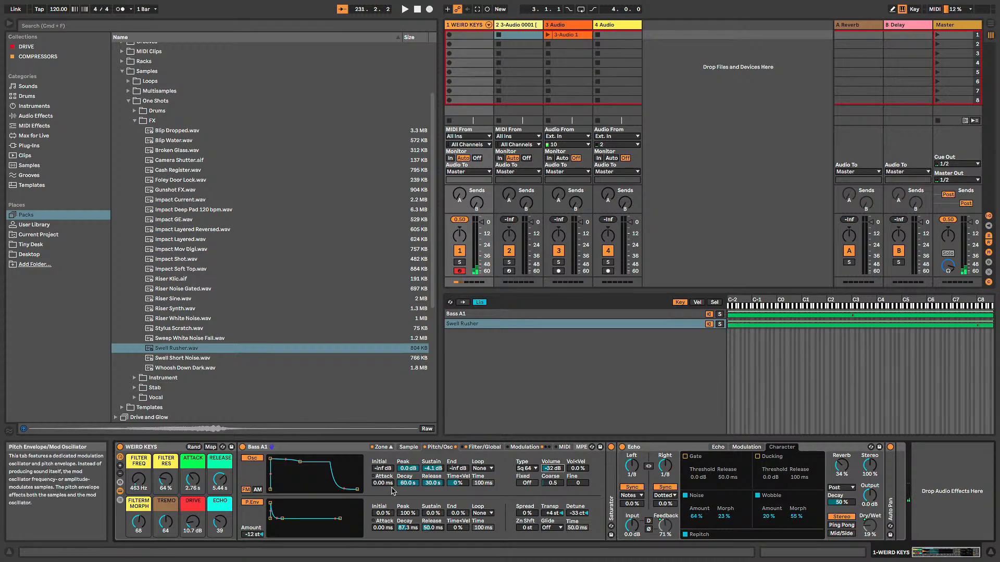
# Reshape the oscillator envelope with a 4.47 s attack, 0 dB sustain, 49.5 s release and a -15% attack slope
pyautogui.moveTo(271, 461); pyautogui.dragTo(326, 459)
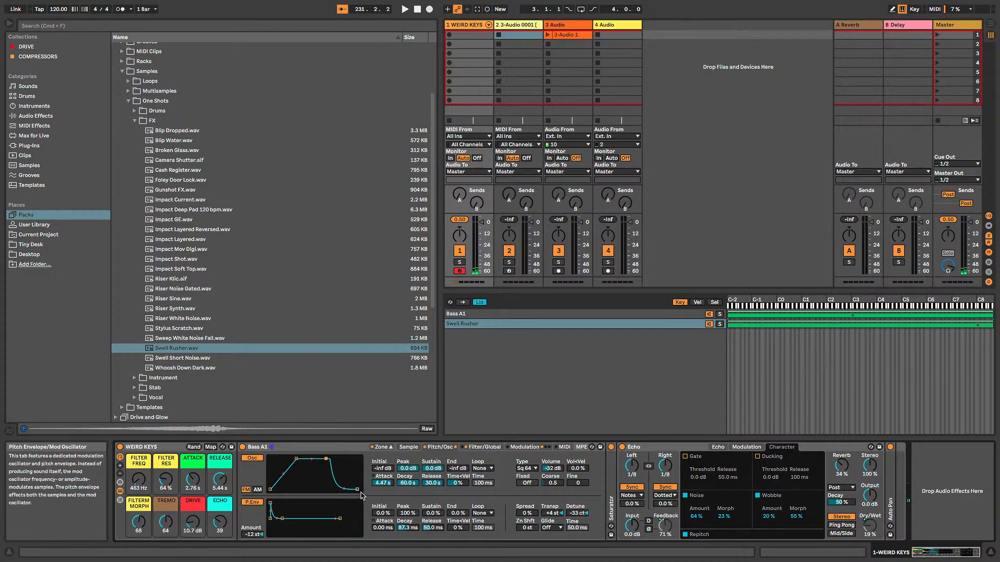
pyautogui.moveTo(359, 489); pyautogui.dragTo(358, 490)
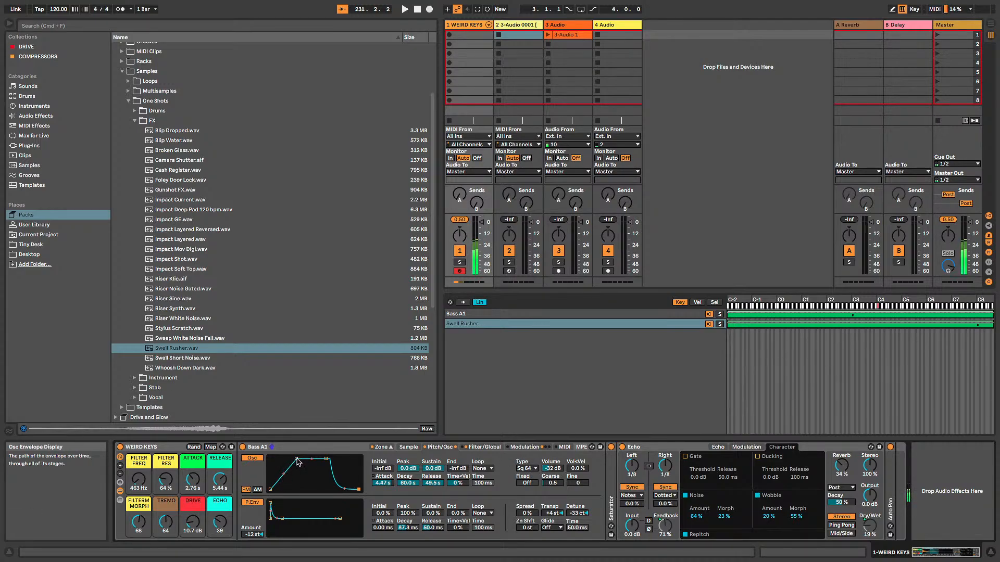
pyautogui.moveTo(286, 475); pyautogui.dragTo(286, 479)
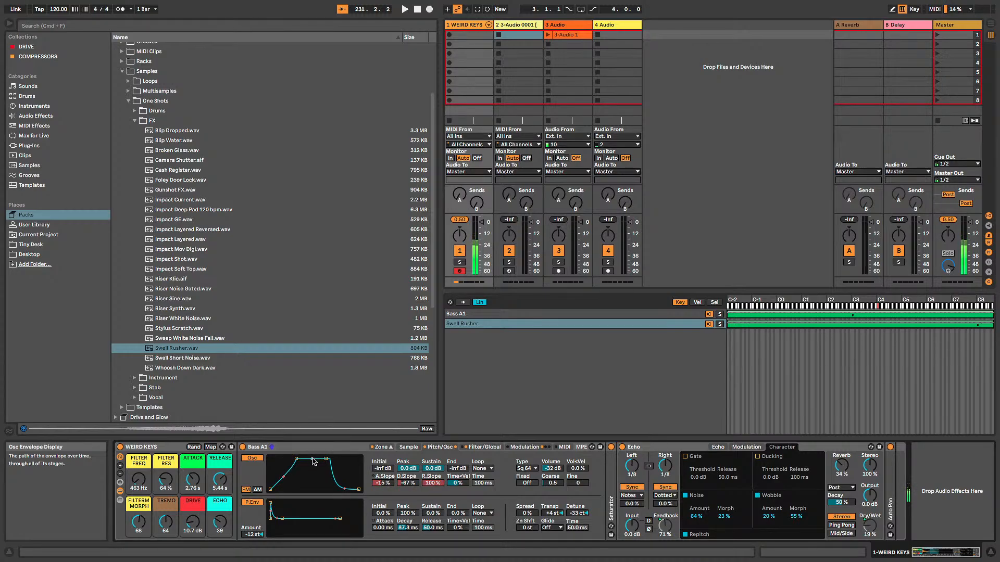
# Set the oscillator envelope to about 33.6 s decay, 0 dB sustain and 60 s release, and shift the computer keyboard down an octave
pyautogui.moveTo(327, 463); pyautogui.dragTo(324, 490)
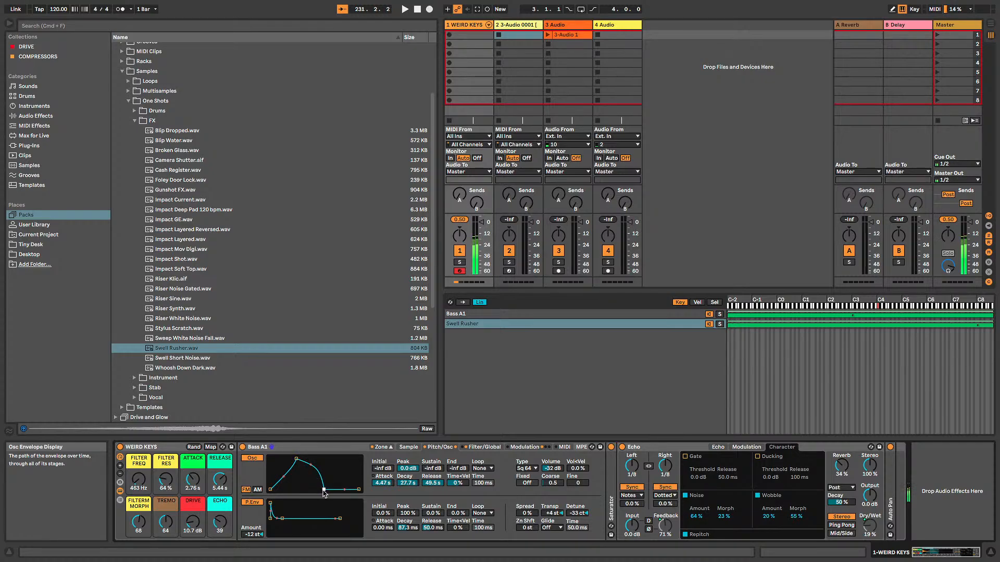
pyautogui.moveTo(432, 483); pyautogui.dragTo(408, 513)
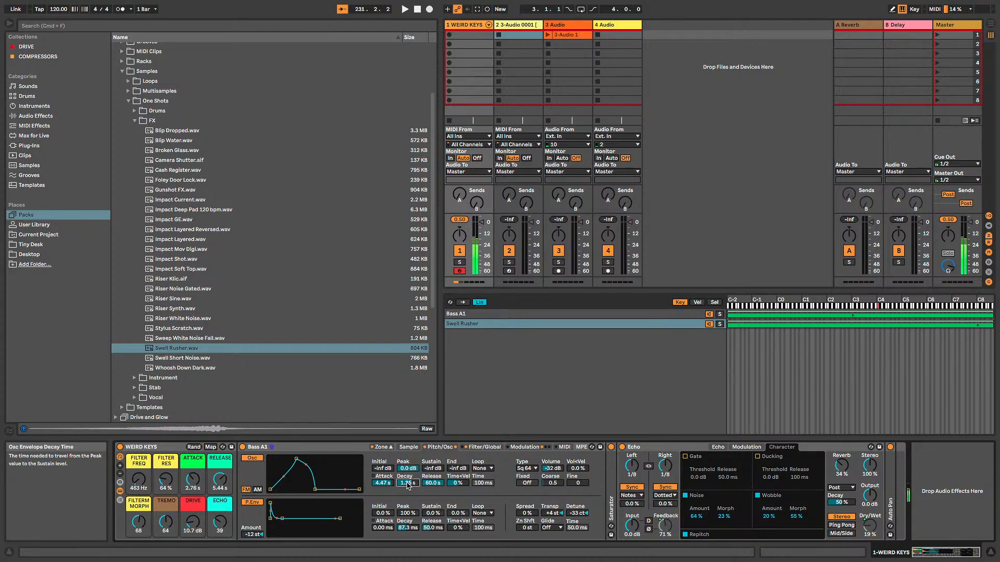
pyautogui.press('z')
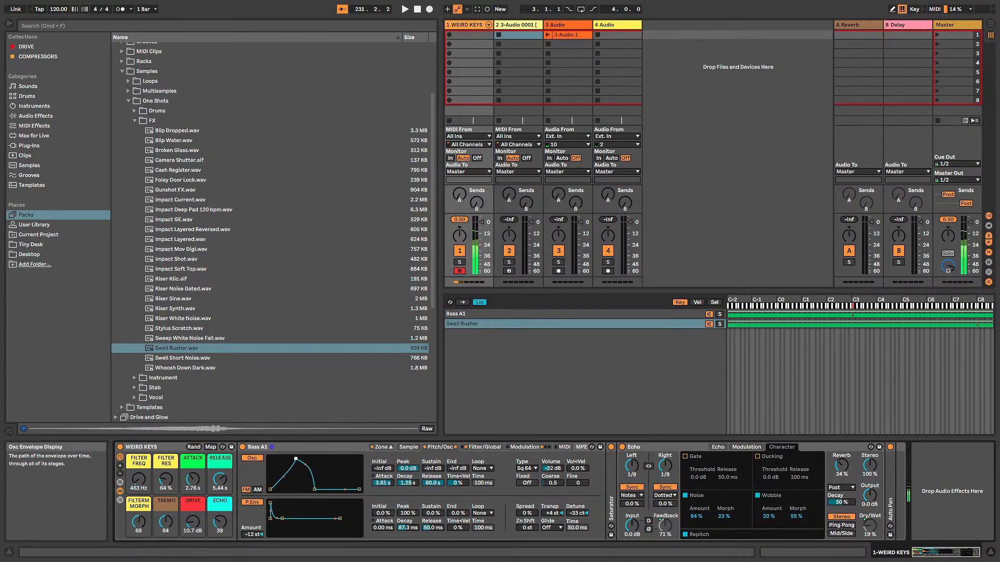
pyautogui.moveTo(315, 490); pyautogui.dragTo(324, 458)
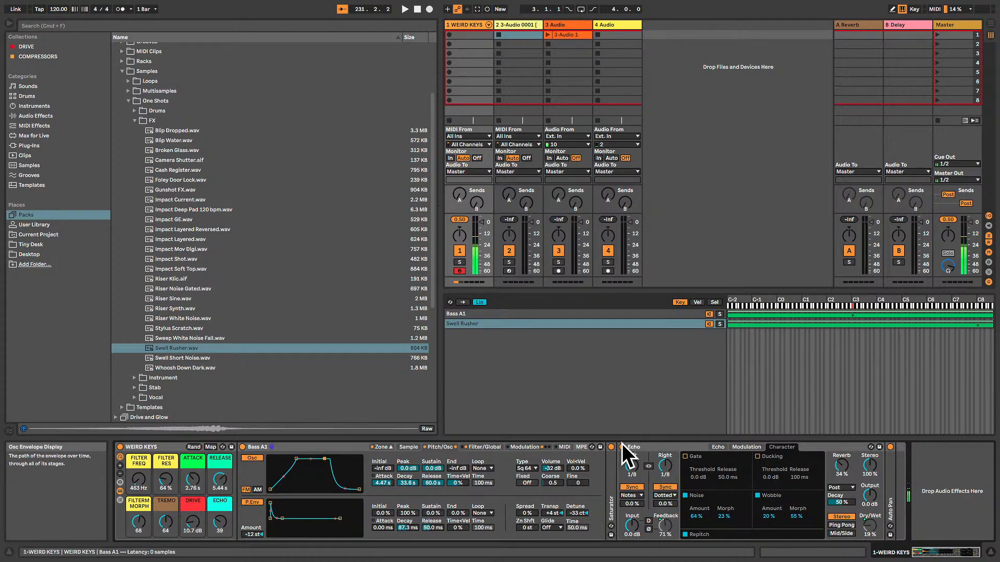
# Set the modulation oscillator's volume to -29 dB and lower the computer keyboard's octave range to C2 to D3
pyautogui.moveTo(551, 468); pyautogui.dragTo(551, 463)
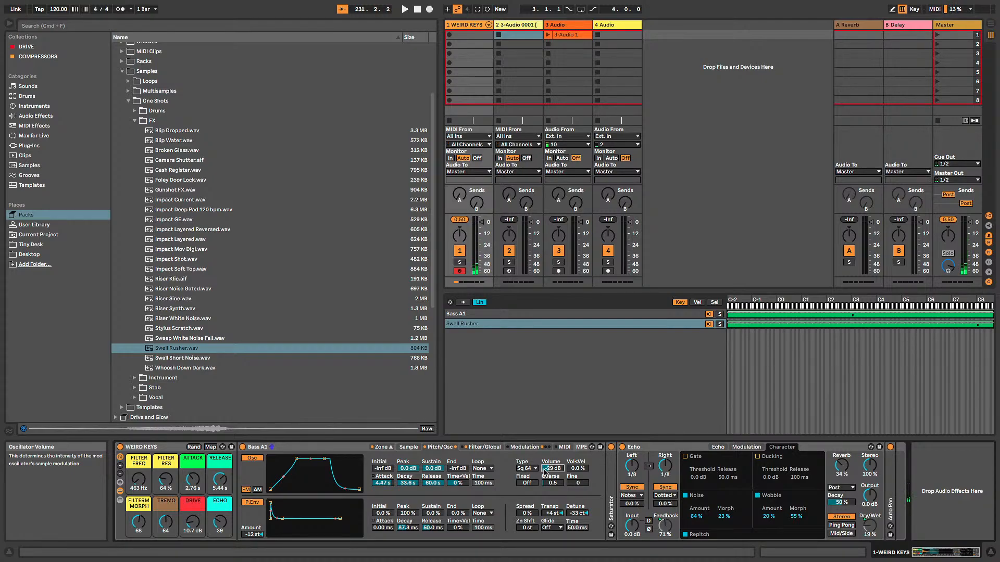
pyautogui.hscroll(-1, 545, 473)
pyautogui.press('z')
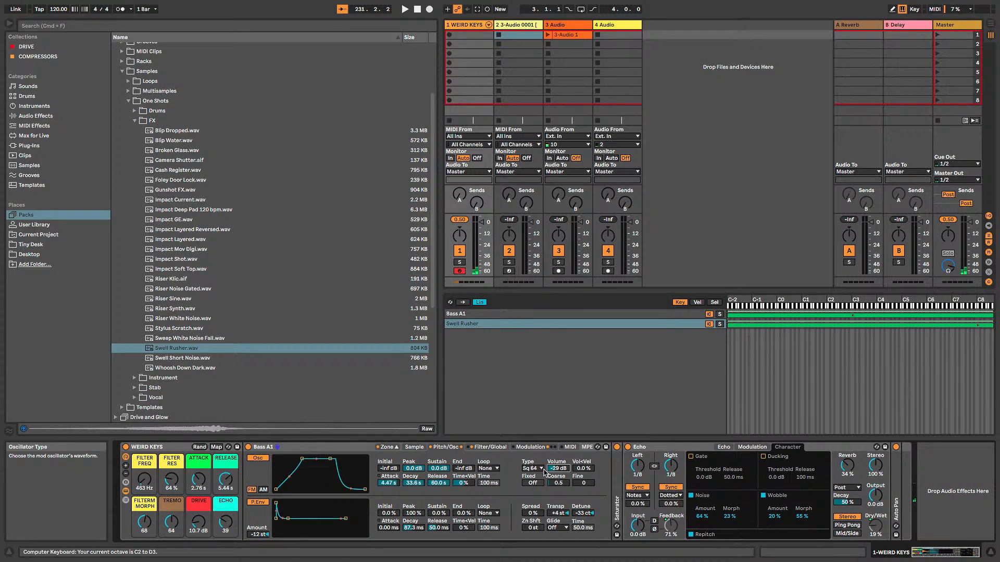
# Set the rack's filter morph macro to 116, filter frequency to about 1.3 kHz, resonance to 60% and attack to 3.20 s
pyautogui.press('a')
pyautogui.hscroll(1, 545, 471)
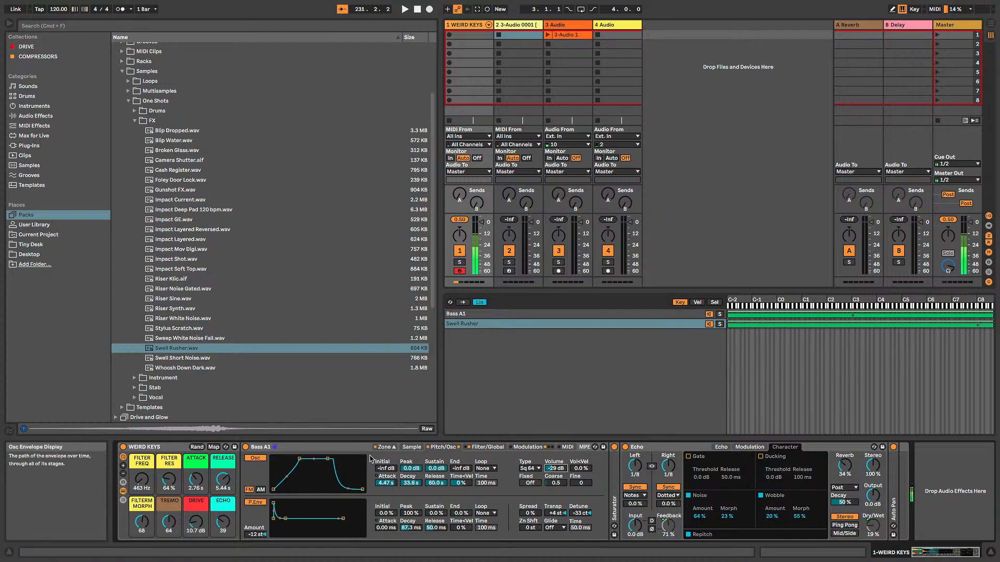
pyautogui.click(488, 448)
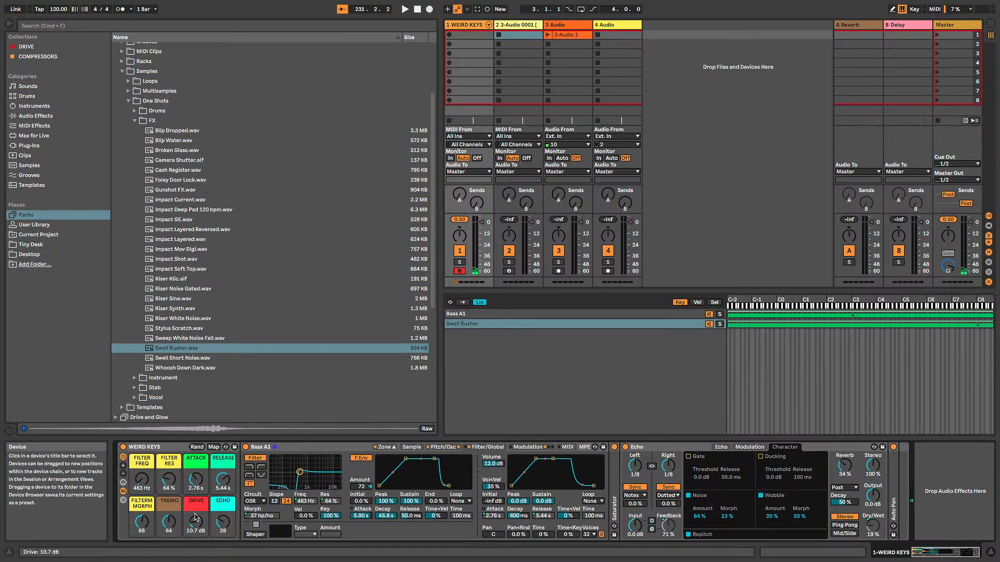
pyautogui.moveTo(139, 527)
pyautogui.mouseDown()
pyautogui.moveTo(140, 507)
pyautogui.moveTo(140, 520)
pyautogui.mouseUp()
pyautogui.moveTo(142, 479); pyautogui.dragTo(168, 482)
pyautogui.moveTo(142, 521)
pyautogui.mouseDown()
pyautogui.moveTo(142, 536)
pyautogui.moveTo(142, 518)
pyautogui.mouseUp()
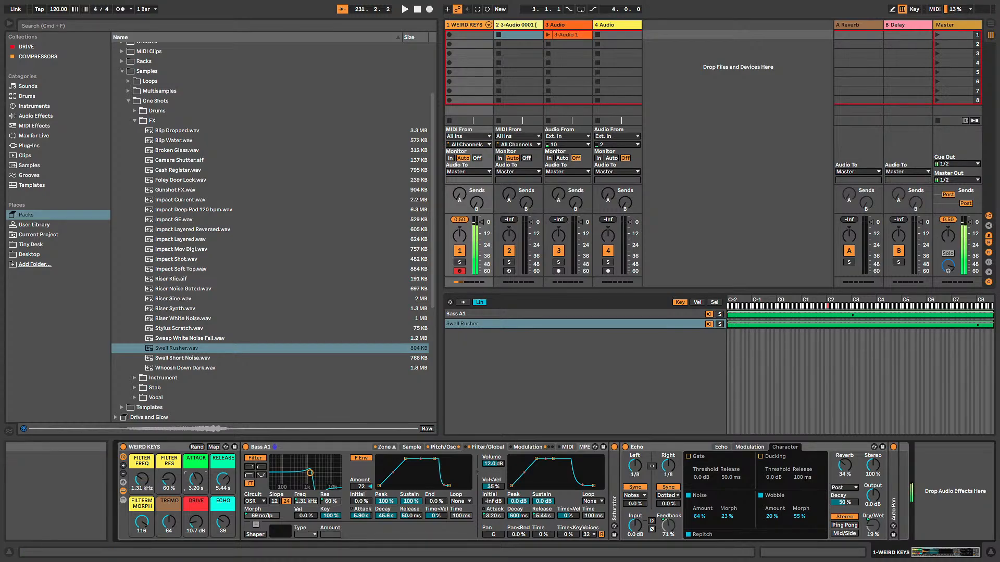
# Turn the modulation oscillator's volume down to -inf dB and raise the filter frequency macro to 4.49 kHz
pyautogui.click(438, 446)
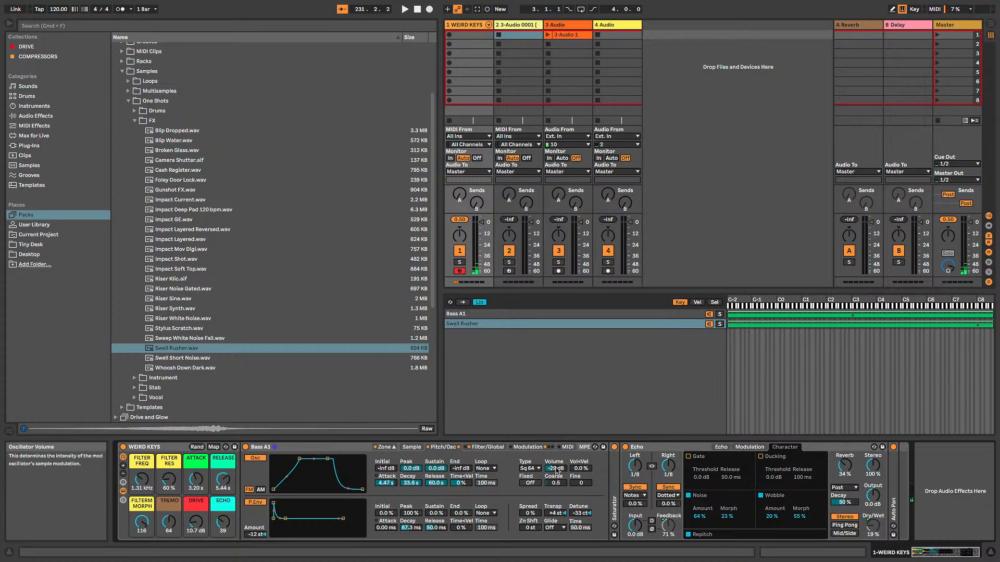
pyautogui.moveTo(556, 470); pyautogui.dragTo(556, 510)
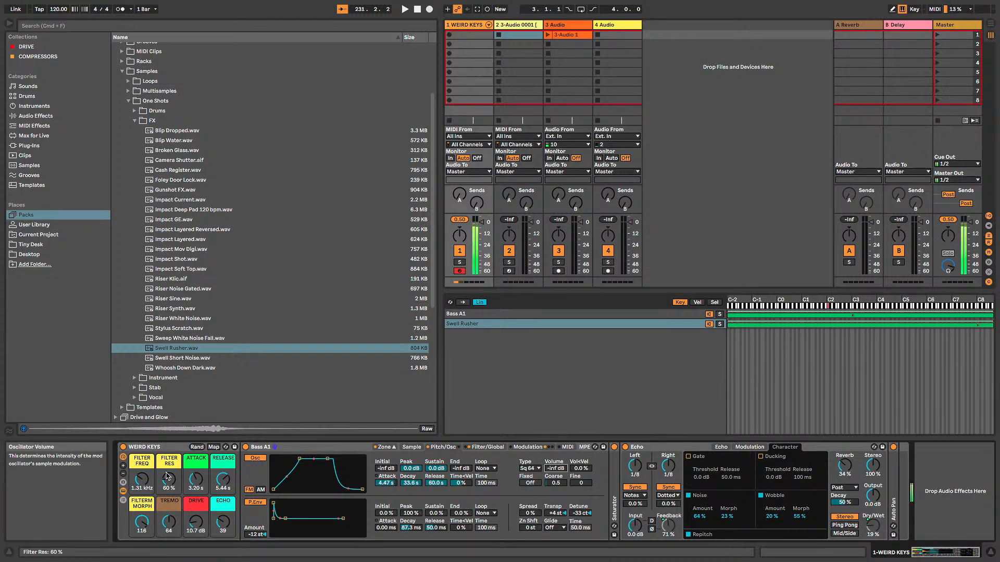
pyautogui.moveTo(135, 486); pyautogui.dragTo(134, 474)
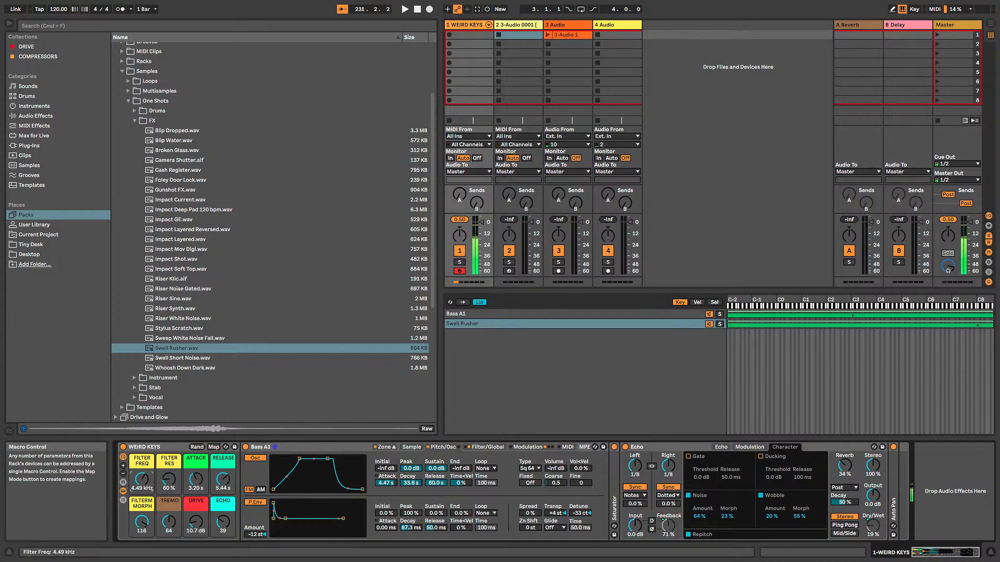
# Change the modulation oscillator to a Sine waveform with -22 dB volume and a coarse tuning of 3
pyautogui.moveTo(556, 468); pyautogui.dragTo(556, 463)
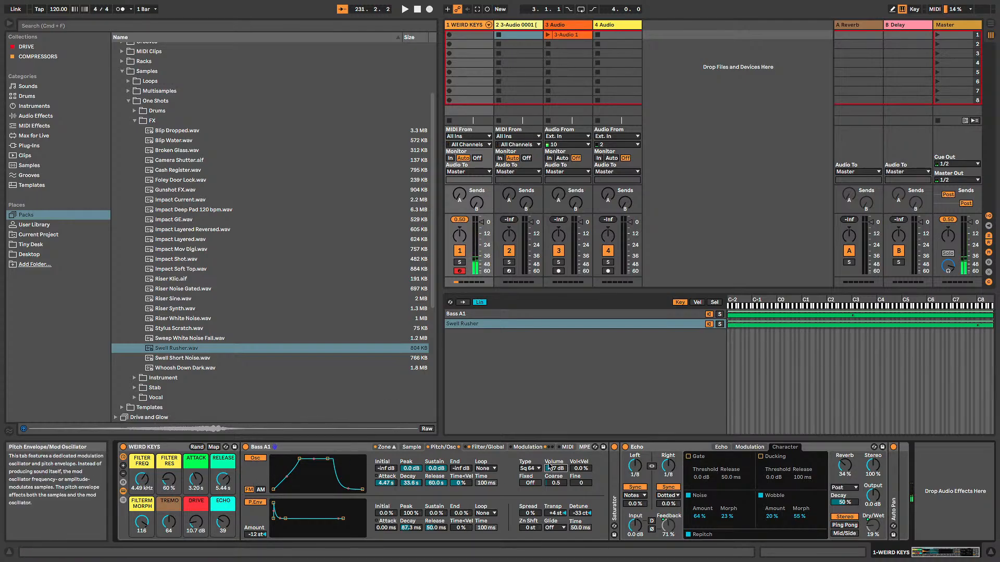
pyautogui.click(530, 469)
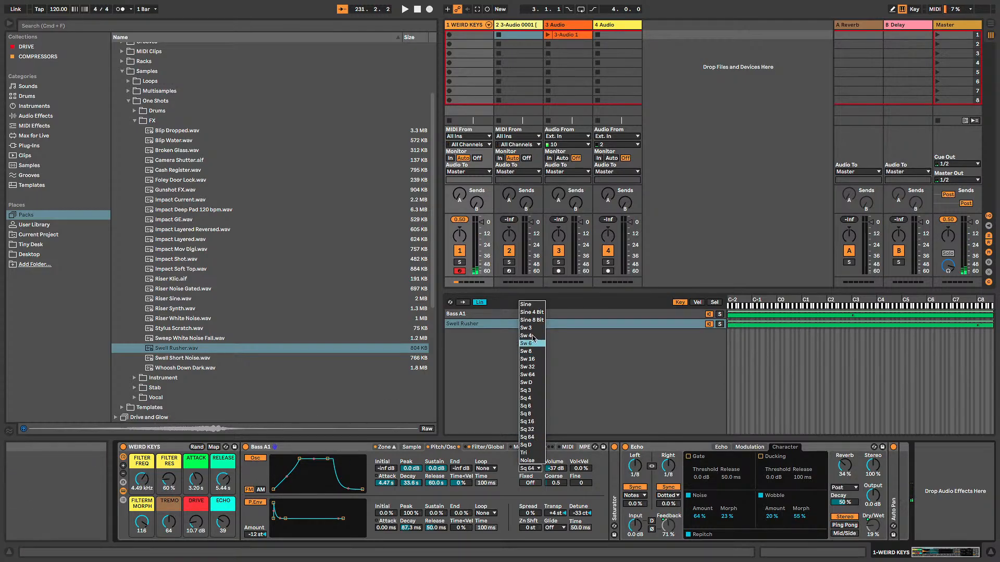
pyautogui.click(530, 305)
pyautogui.moveTo(558, 473); pyautogui.dragTo(559, 458)
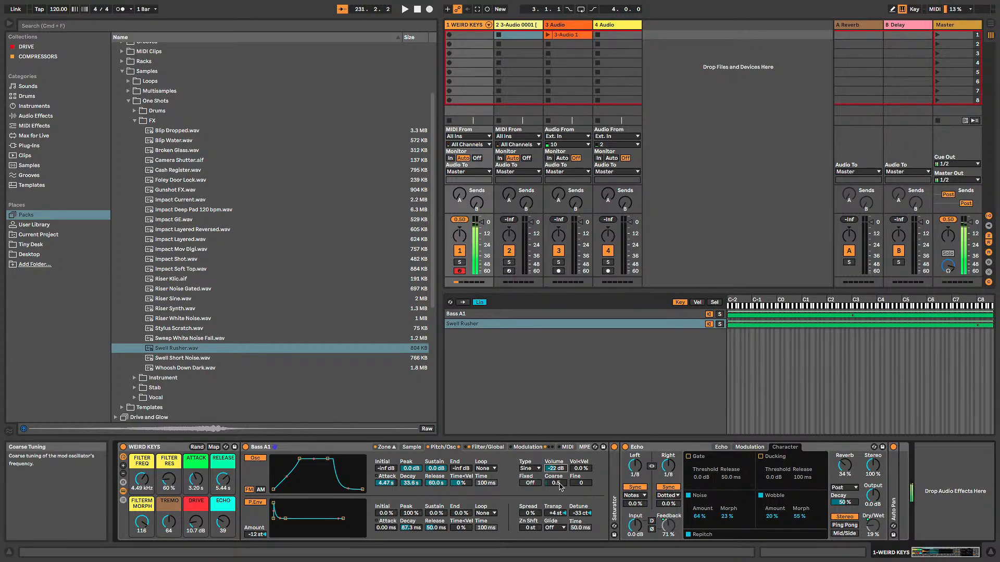
pyautogui.click(560, 484)
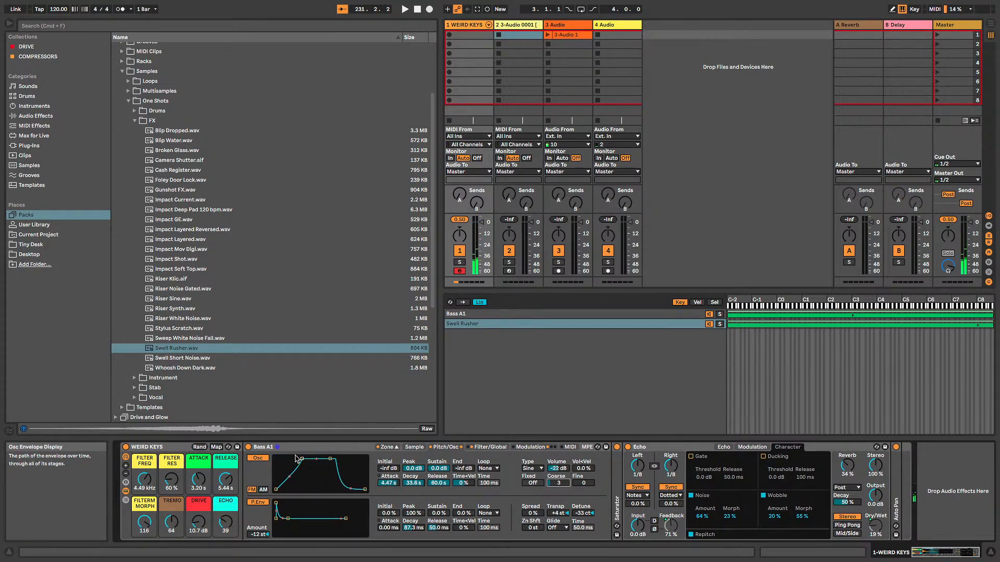
# Set the oscillator envelope to 0.00 ms attack and 27.7 s release, and the modulation oscillator to -33 dB with coarse tuning 4
pyautogui.moveTo(296, 459); pyautogui.dragTo(275, 460)
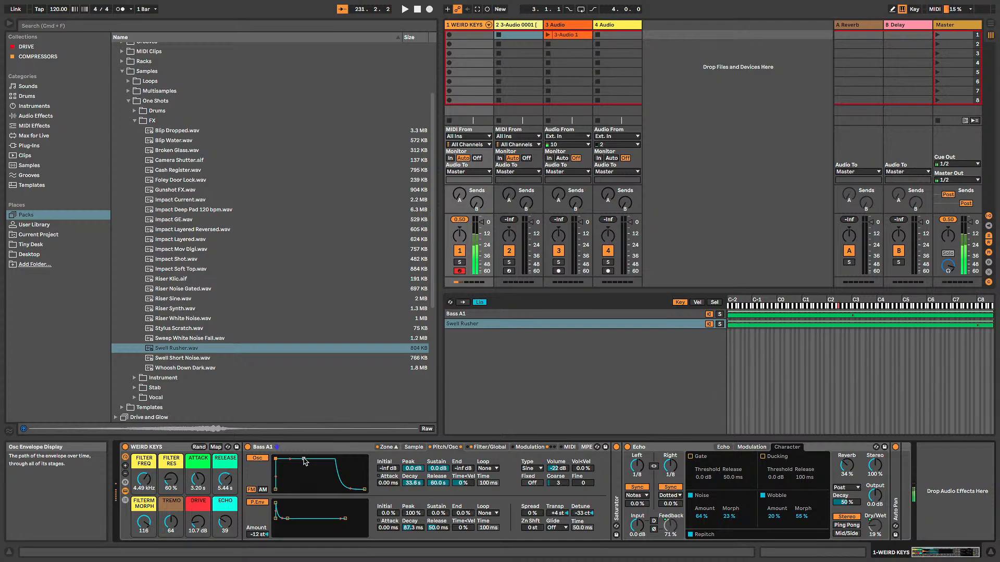
pyautogui.moveTo(562, 468)
pyautogui.mouseDown()
pyautogui.moveTo(562, 500)
pyautogui.moveTo(558, 470)
pyautogui.mouseUp()
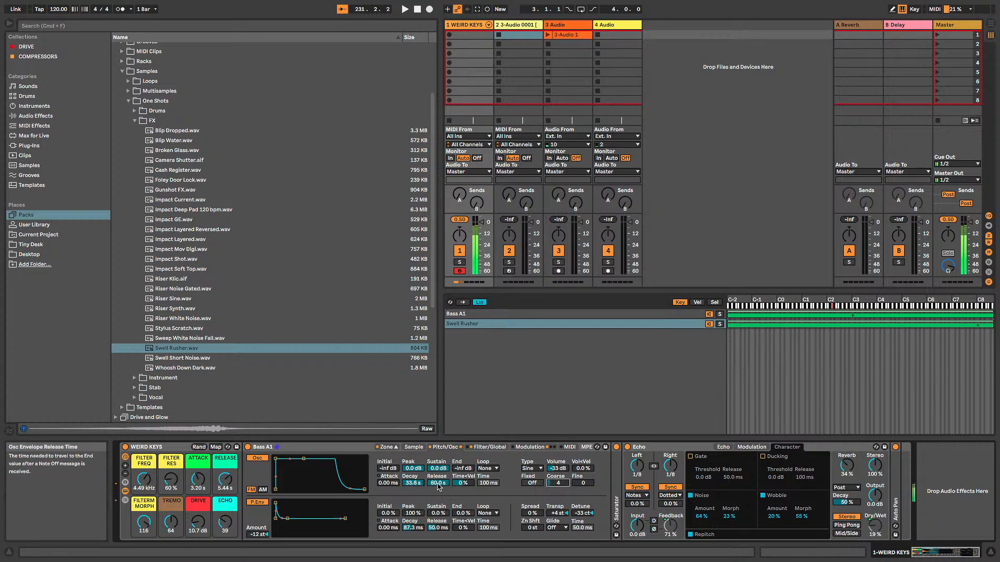
pyautogui.moveTo(438, 483); pyautogui.dragTo(438, 501)
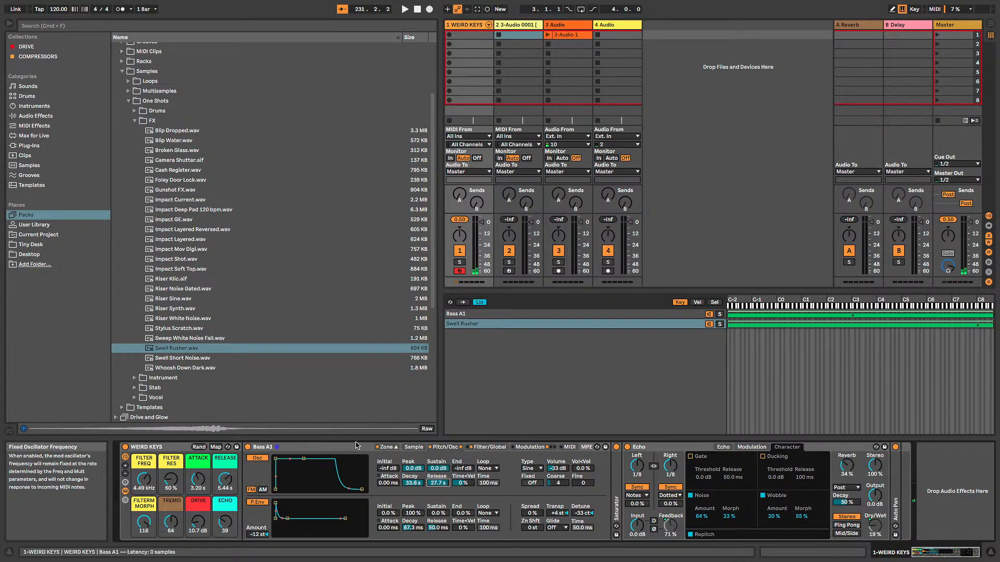
# Review the Bass A1 Sampler's zones, sample and filter settings, ending on its pitch and oscillator settings
pyautogui.click(332, 447)
pyautogui.click(385, 447)
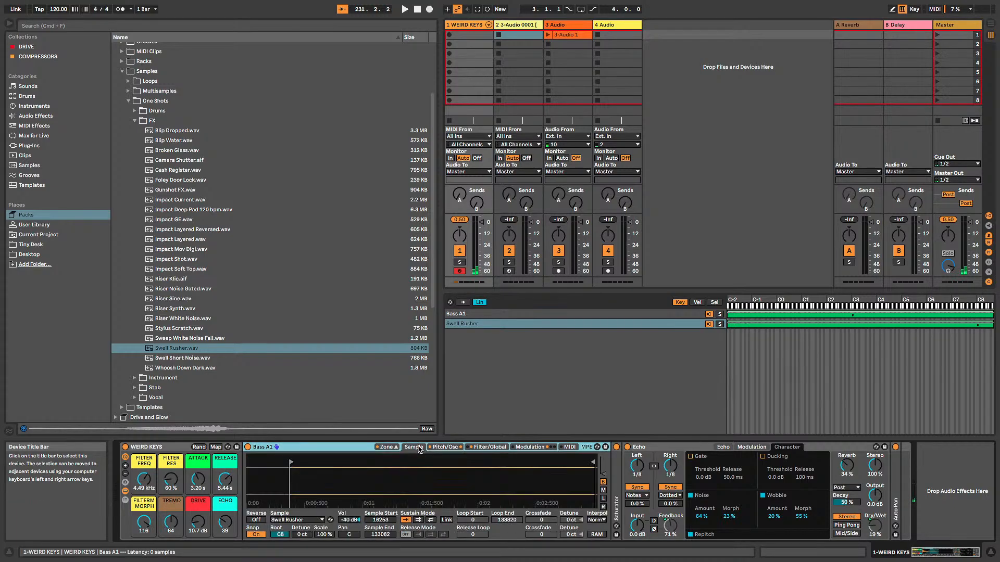
pyautogui.click(384, 449)
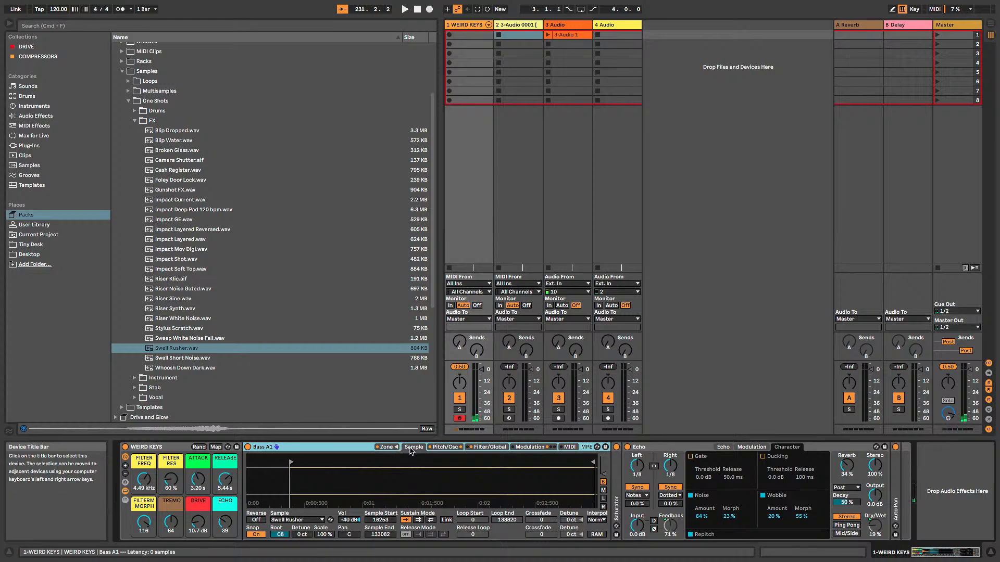
pyautogui.click(392, 449)
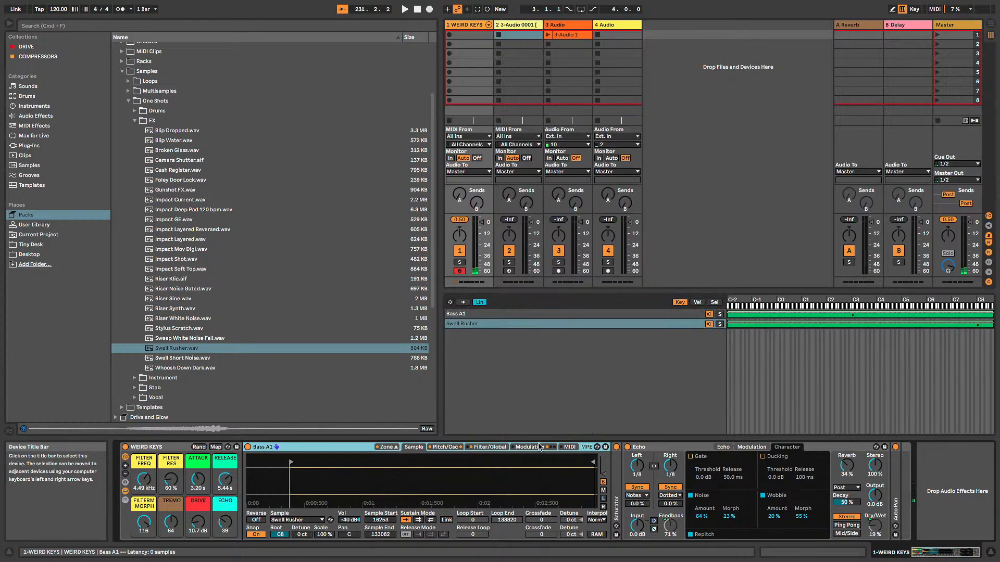
pyautogui.click(493, 449)
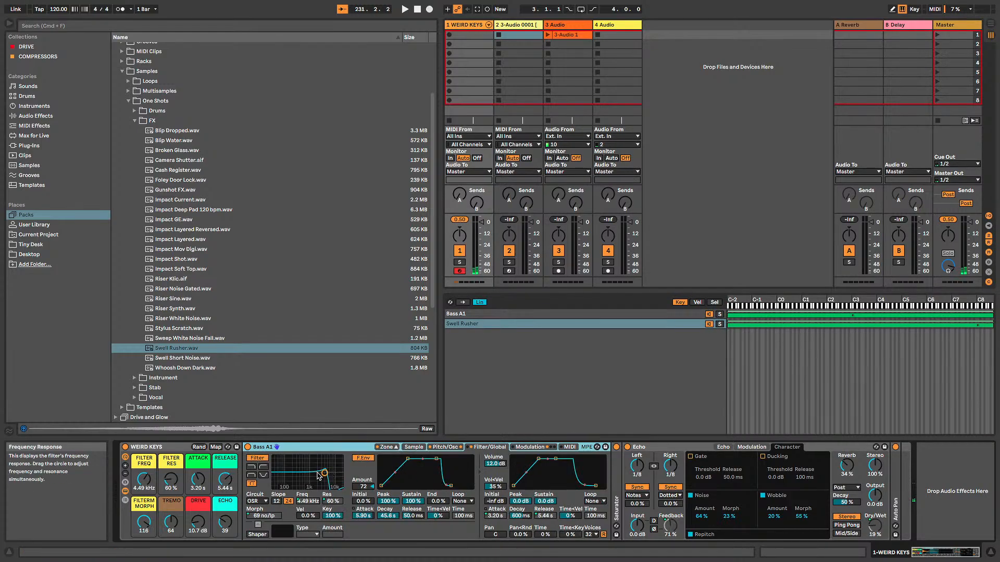
pyautogui.click(445, 447)
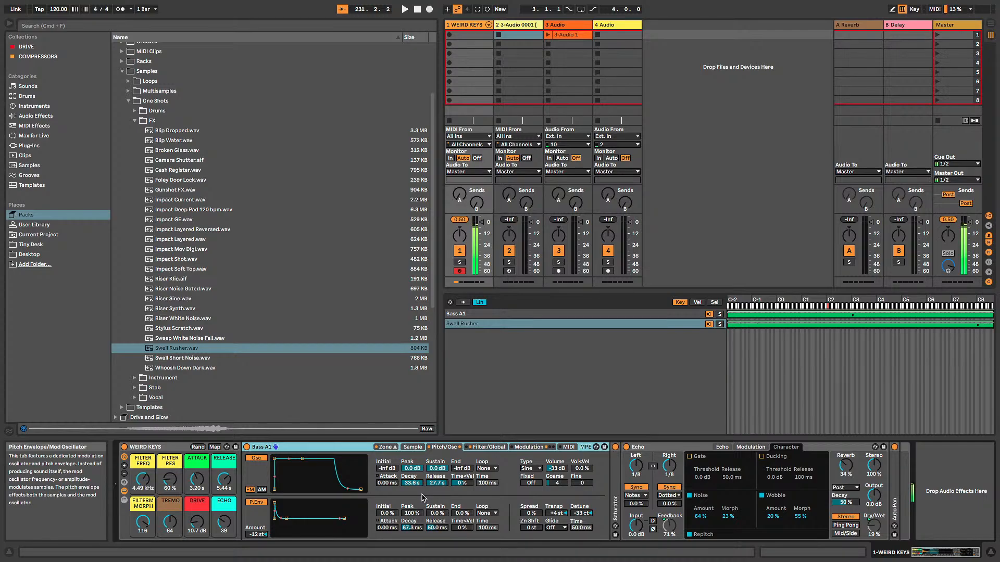
# Set the rack's macros to filter morph 99, tremolo 0, drive 15.5 dB and echo 22
pyautogui.hscroll(1, 365, 499)
pyautogui.moveTo(219, 523); pyautogui.dragTo(166, 517)
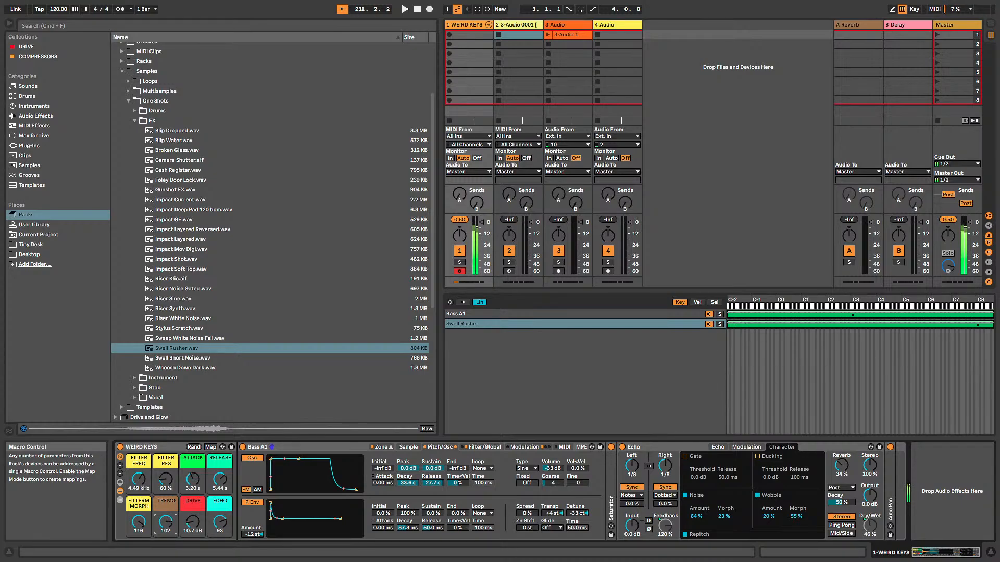
pyautogui.click(192, 522)
pyautogui.moveTo(192, 522); pyautogui.dragTo(192, 534)
pyautogui.moveTo(139, 522); pyautogui.dragTo(139, 531)
pyautogui.moveTo(215, 522); pyautogui.dragTo(225, 527)
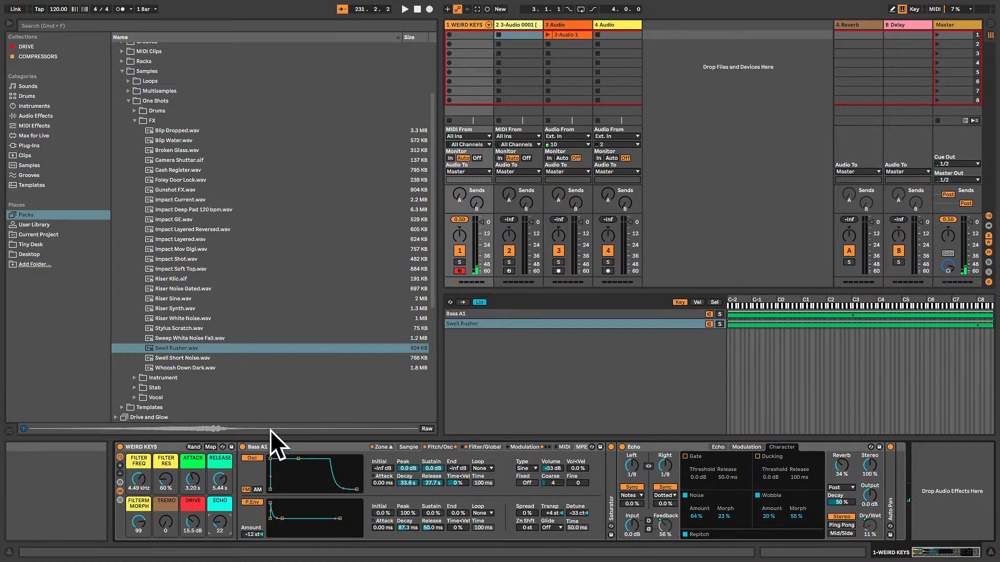
# Show the WEIRD KEYS rack's macro variations and set release to 3.11 s, drive to 9.53 dB and echo to 1
pyautogui.click(302, 447)
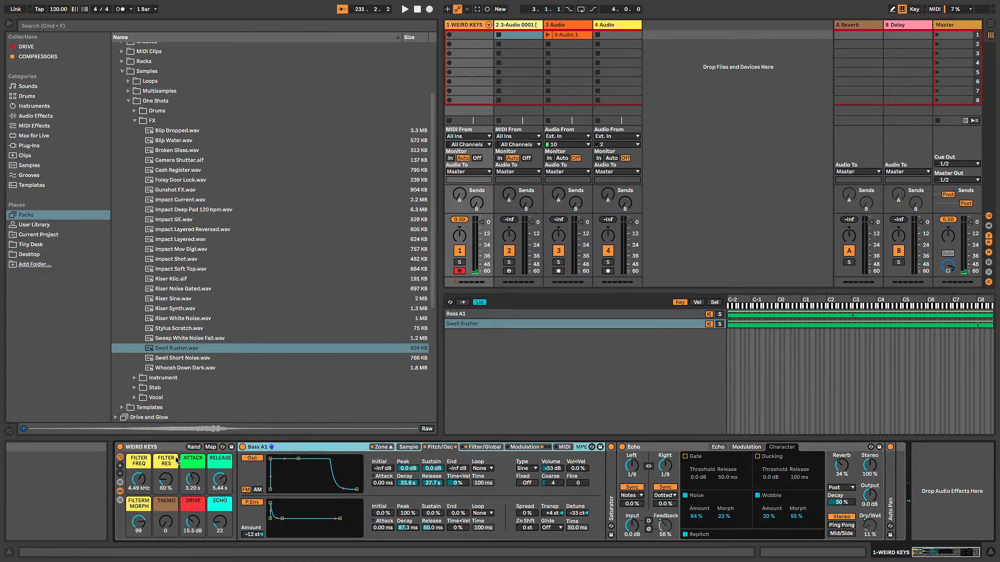
pyautogui.click(161, 449)
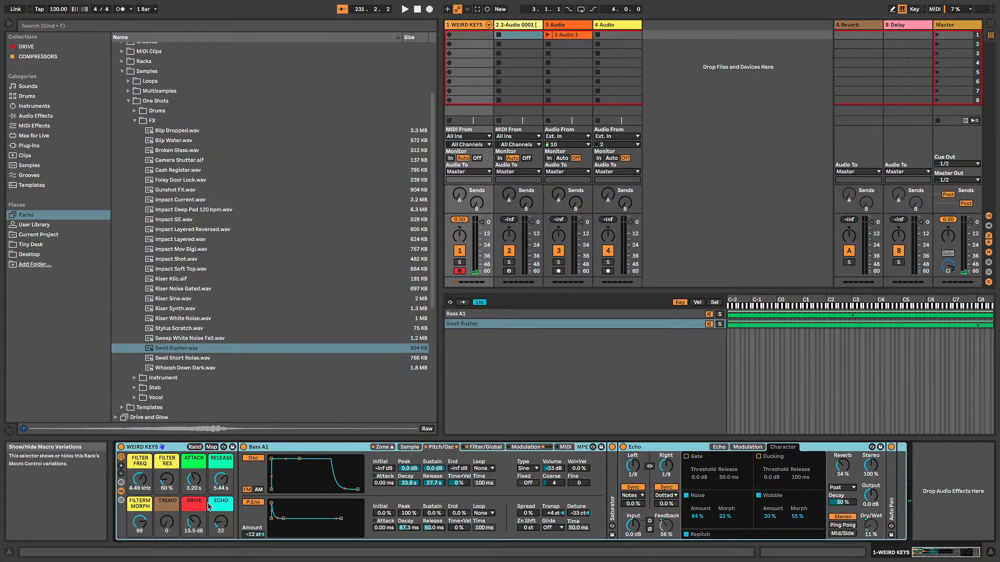
pyautogui.click(121, 482)
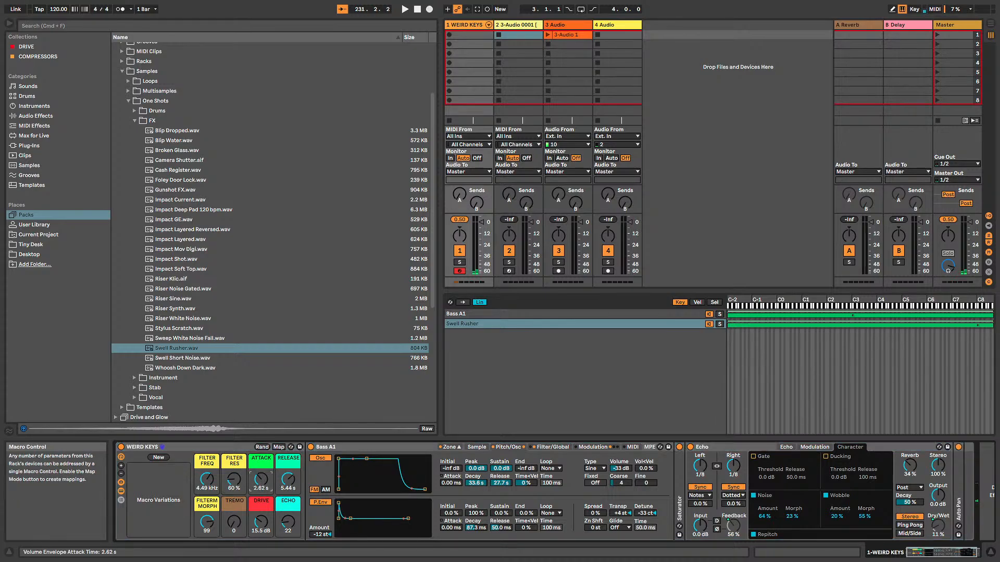
pyautogui.moveTo(261, 479); pyautogui.dragTo(262, 534)
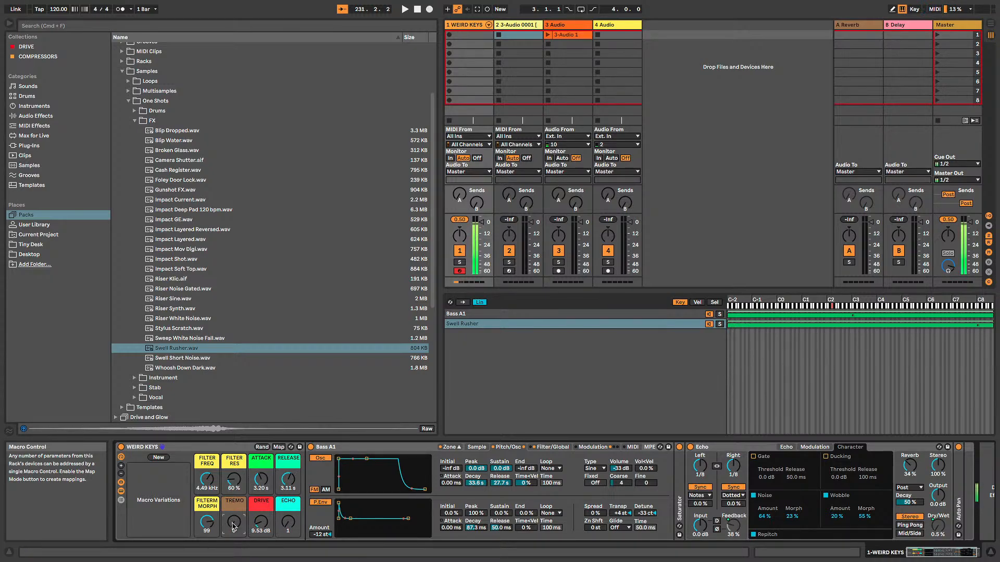
# Unfold the Auto Pan device, compare the sound with it off and on, and test the tremolo macro
pyautogui.doubleClick(959, 474)
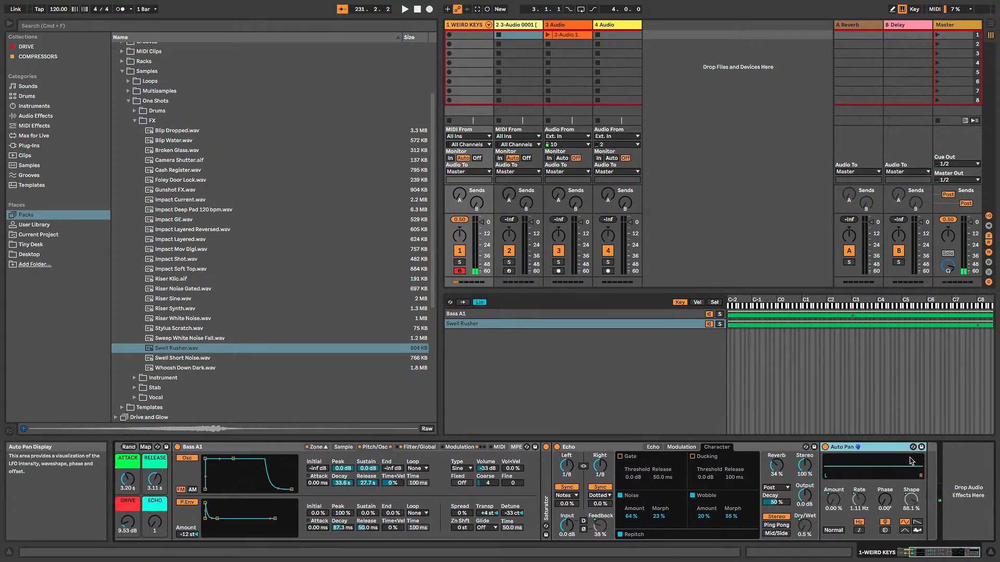
pyautogui.click(825, 447)
pyautogui.click(825, 447)
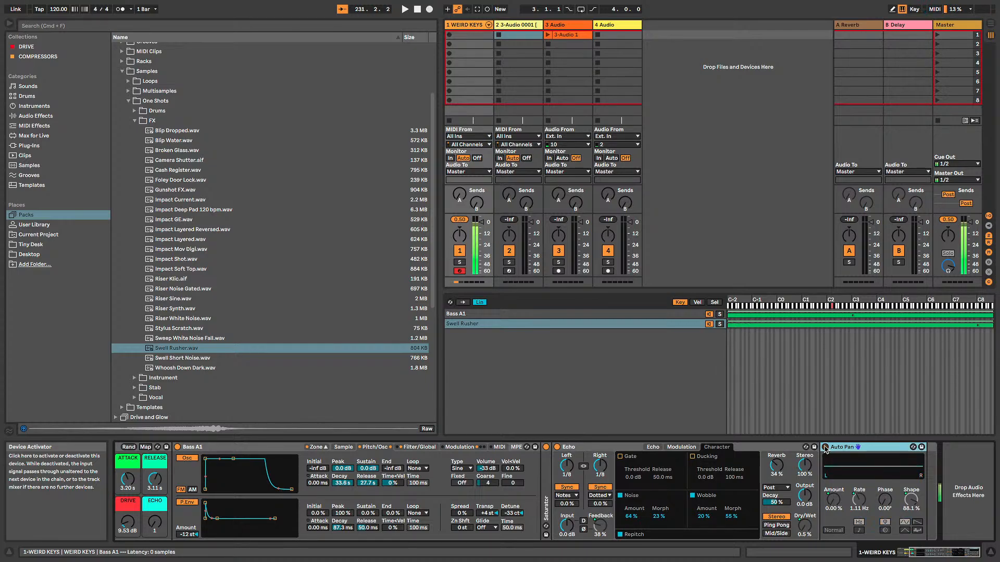
pyautogui.hscroll(-5, 411, 479)
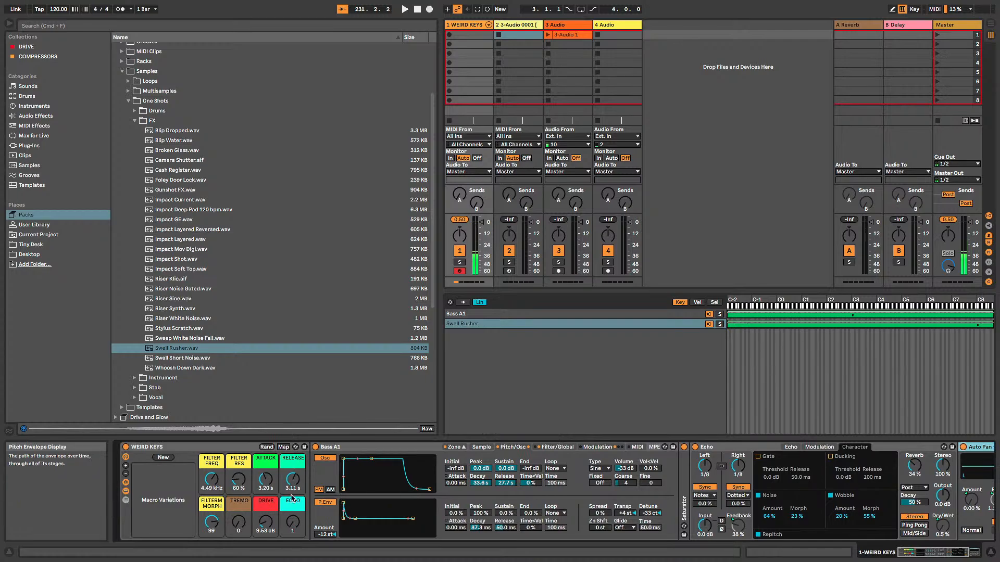
pyautogui.moveTo(241, 526); pyautogui.dragTo(241, 527)
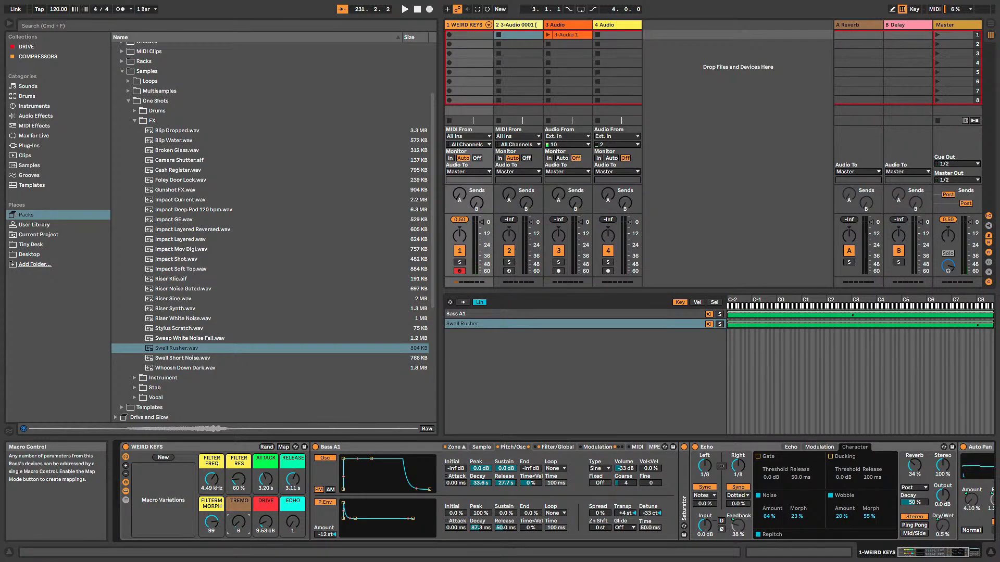
# With the computer keyboard raised to C3 to D4, set the modulation oscillator's volume to -inf dB and the drive macro to 9.05 dB
pyautogui.press('z')
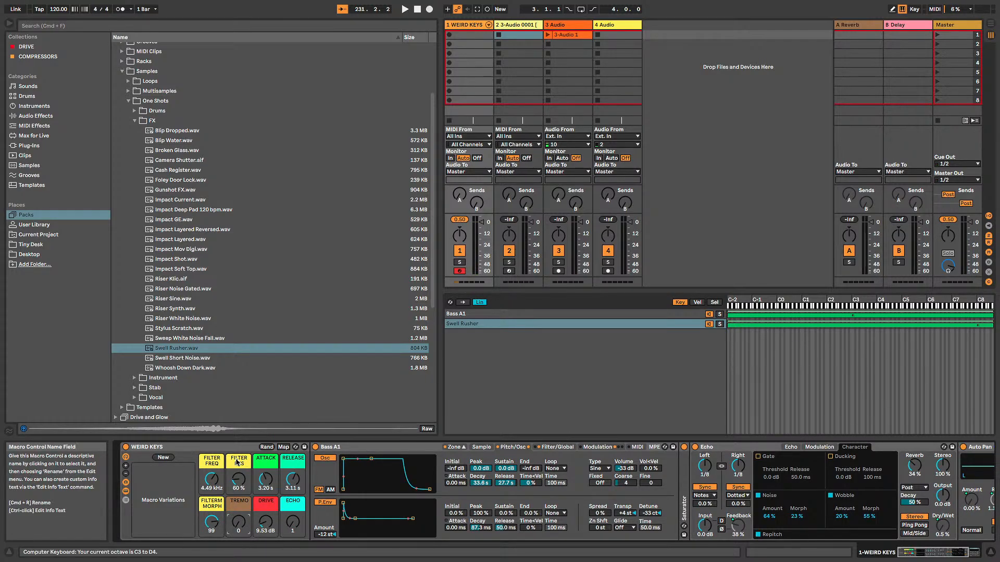
pyautogui.press('a')
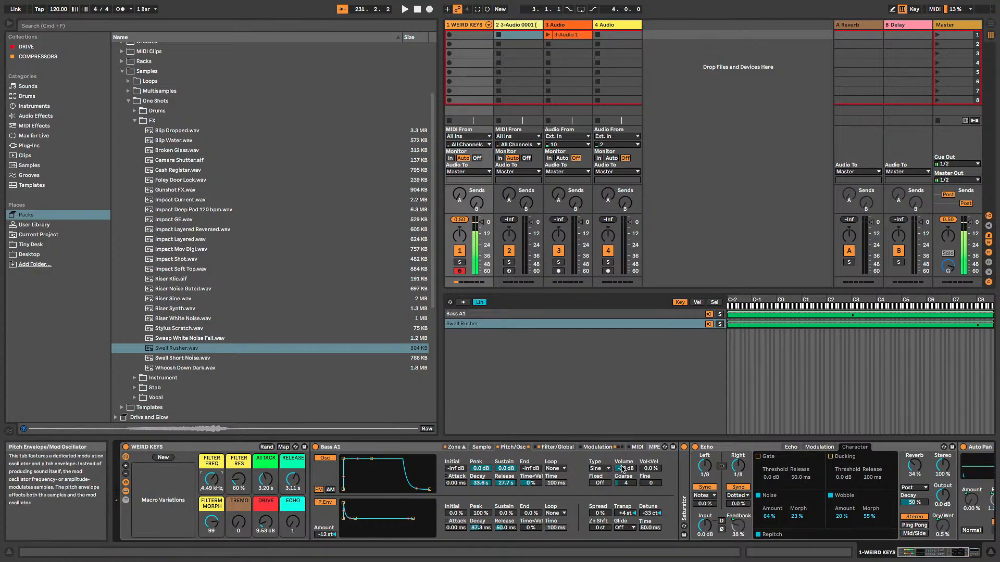
pyautogui.moveTo(625, 468); pyautogui.dragTo(625, 492)
pyautogui.hscroll(1, 336, 527)
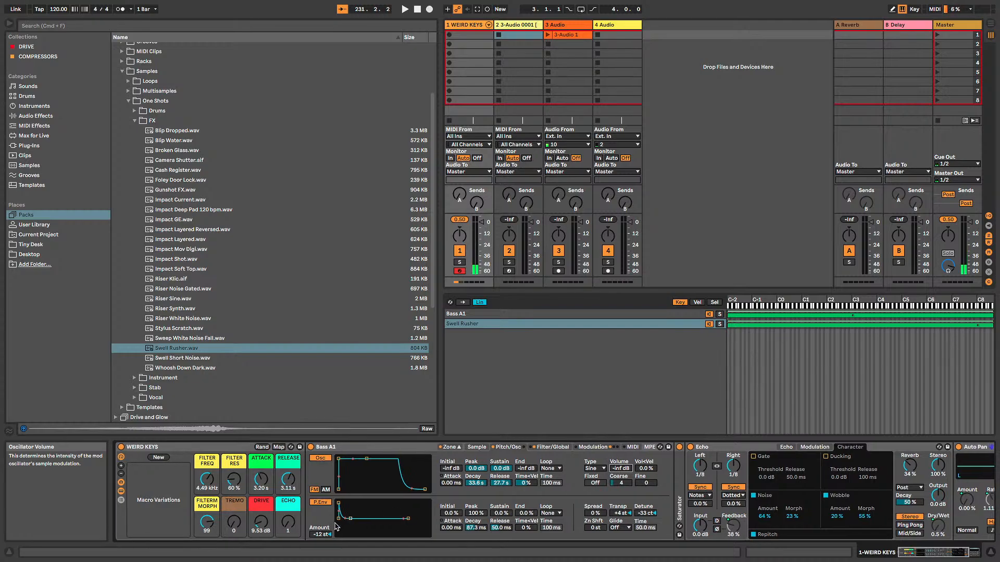
pyautogui.press('a')
pyautogui.moveTo(249, 523); pyautogui.dragTo(249, 520)
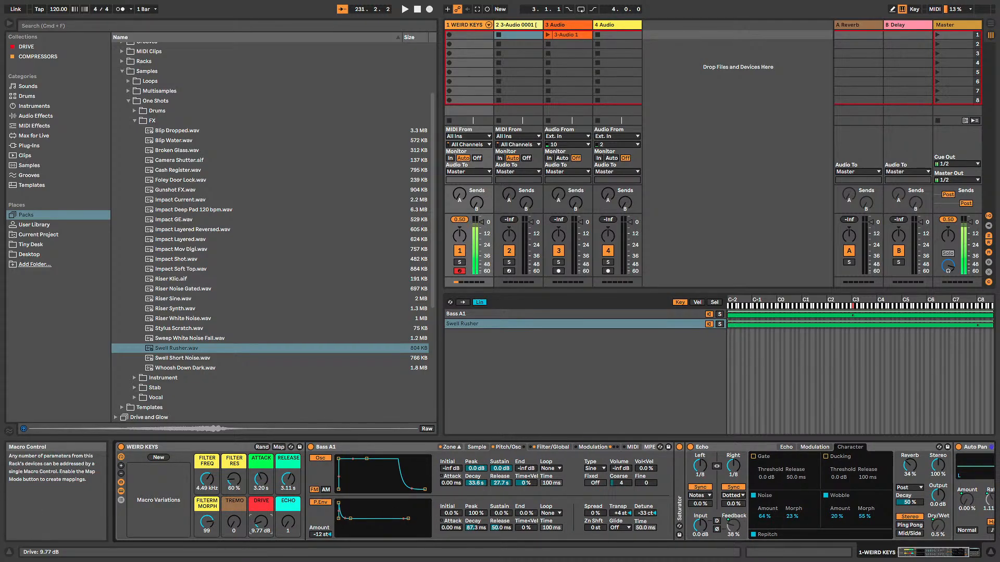
# Add two more macro controls to the rack and map the modulation oscillator's volume to Macro 9
pyautogui.click(120, 466)
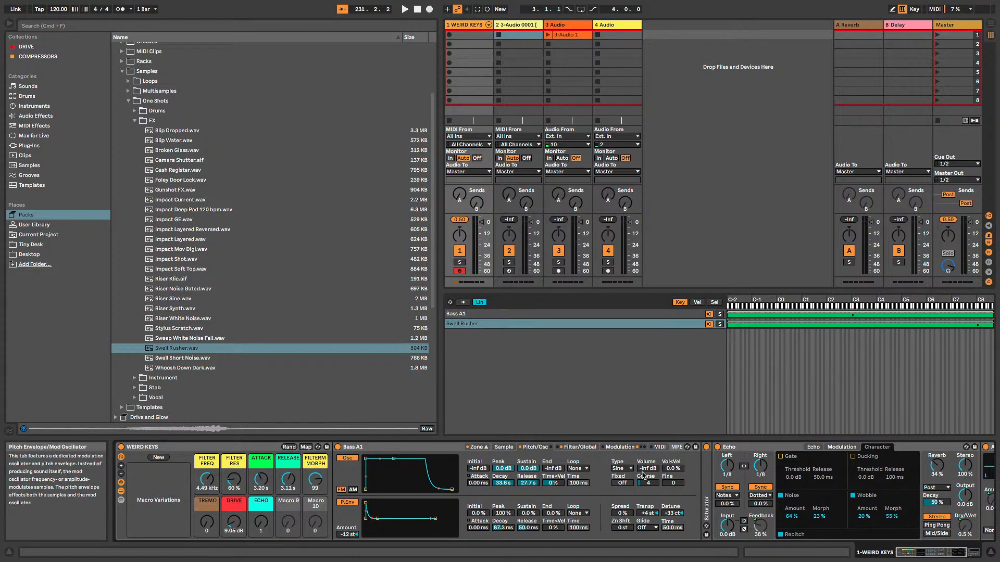
pyautogui.rightClick(647, 471)
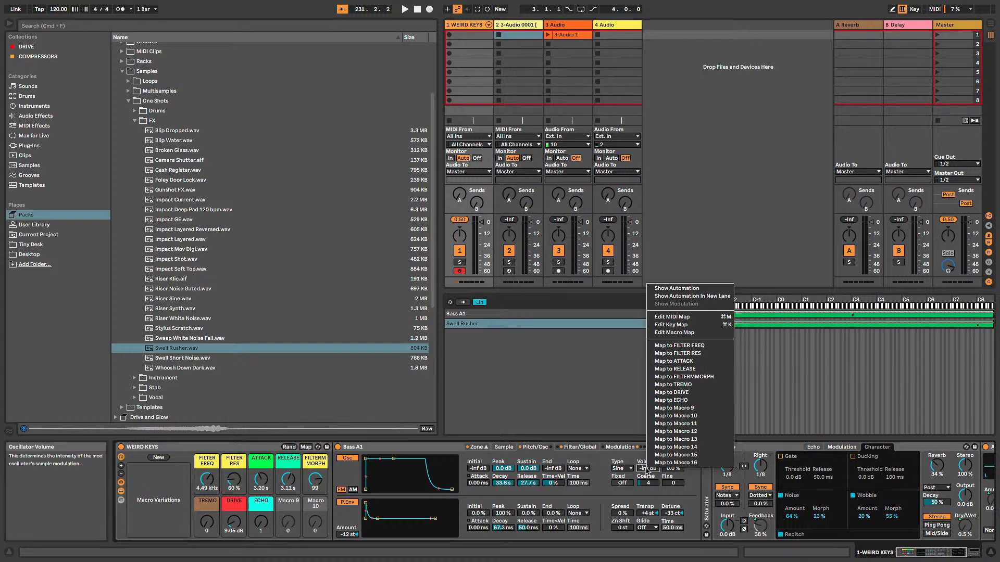
pyautogui.click(693, 409)
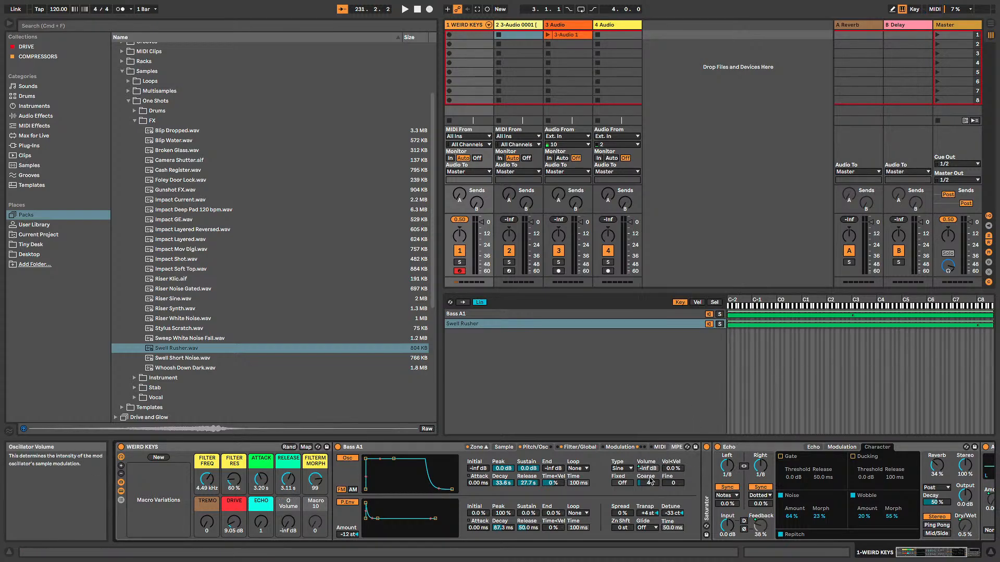
# Map the modulation oscillator's coarse tuning to Macro 10 and name that macro FM PITCH
pyautogui.rightClick(649, 483)
pyautogui.click(698, 430)
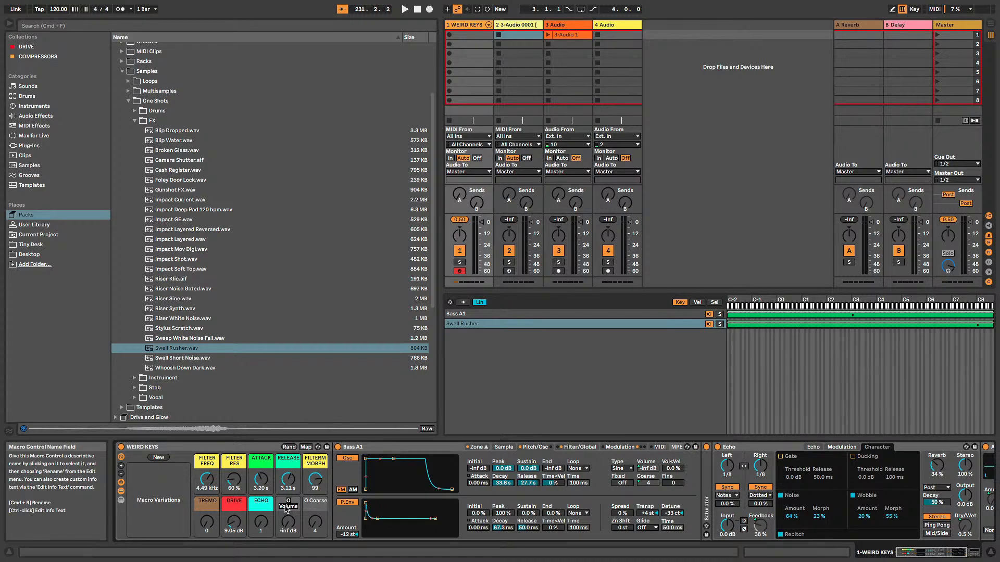
pyautogui.write('FM')
pyautogui.press('Tab')
pyautogui.write('FM PITCH')
# Rename the macro controlling the modulation oscillator's volume to FM AMOUNT
pyautogui.click(285, 507)
pyautogui.write('fm ammoun')
pyautogui.press('Return')
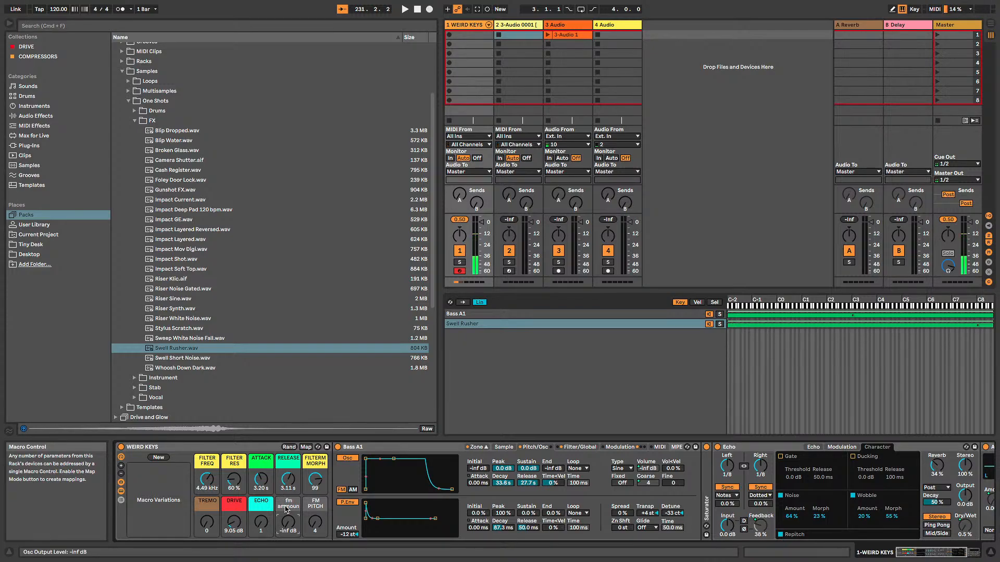
pyautogui.press('super+f')
pyautogui.click(286, 508)
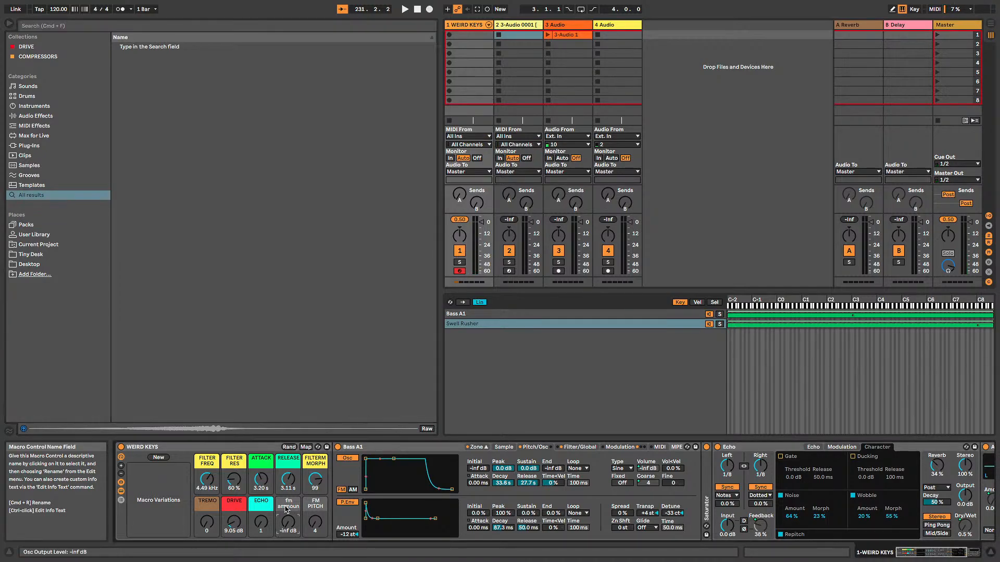
pyautogui.write('FM AMOUNT')
pyautogui.press('Return')
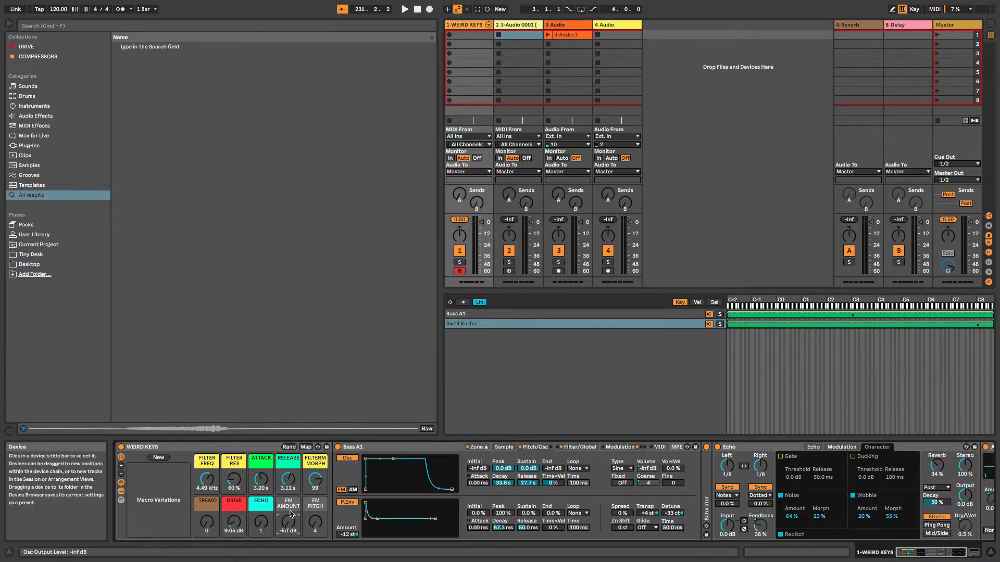
# Set the FM AMOUNT macro to -30 dB and shape the modulation oscillator envelope with 10.5 s attack, 49.5 s decay and -26 dB sustain
pyautogui.moveTo(285, 521); pyautogui.dragTo(315, 519)
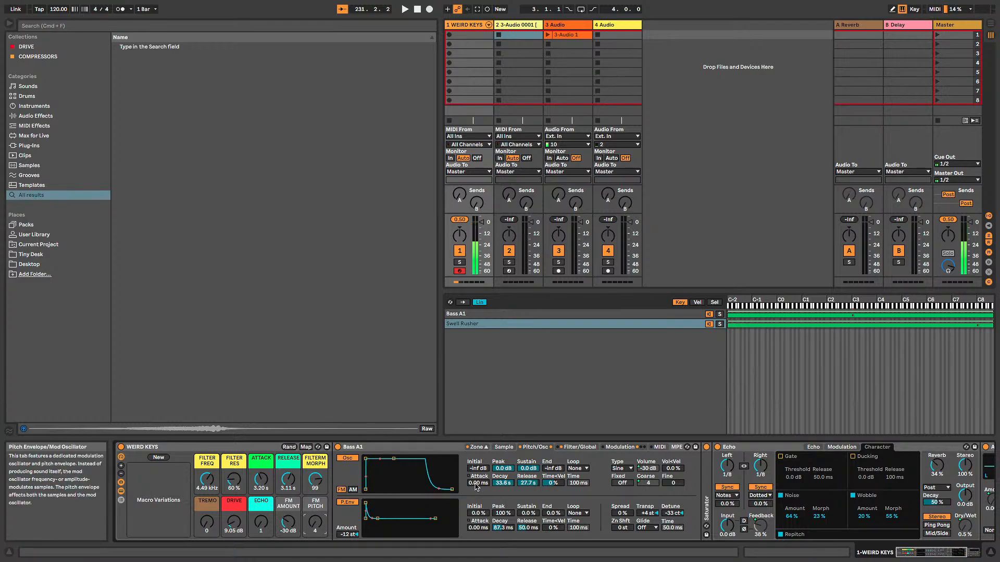
pyautogui.moveTo(366, 459); pyautogui.dragTo(390, 459)
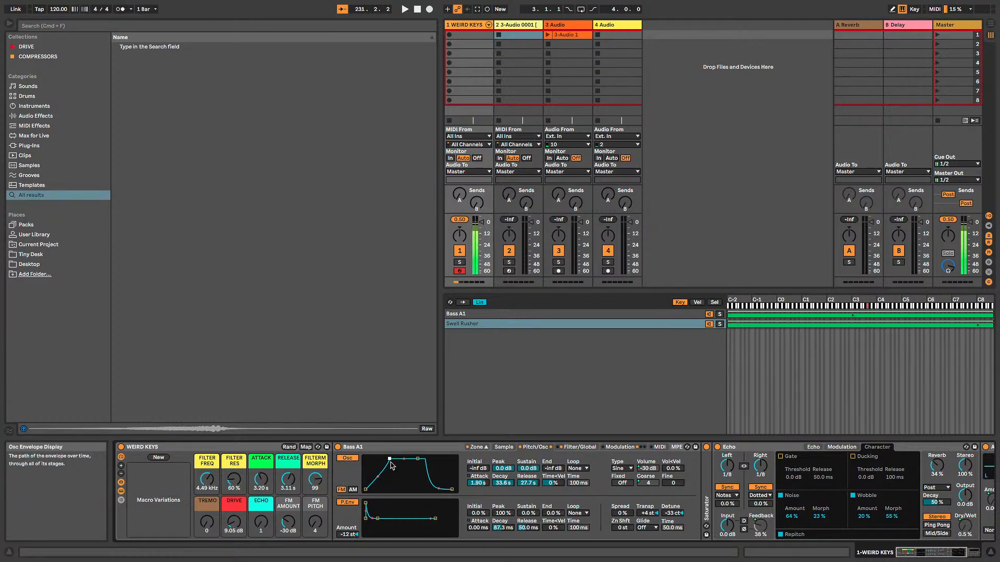
pyautogui.moveTo(390, 459); pyautogui.dragTo(423, 478)
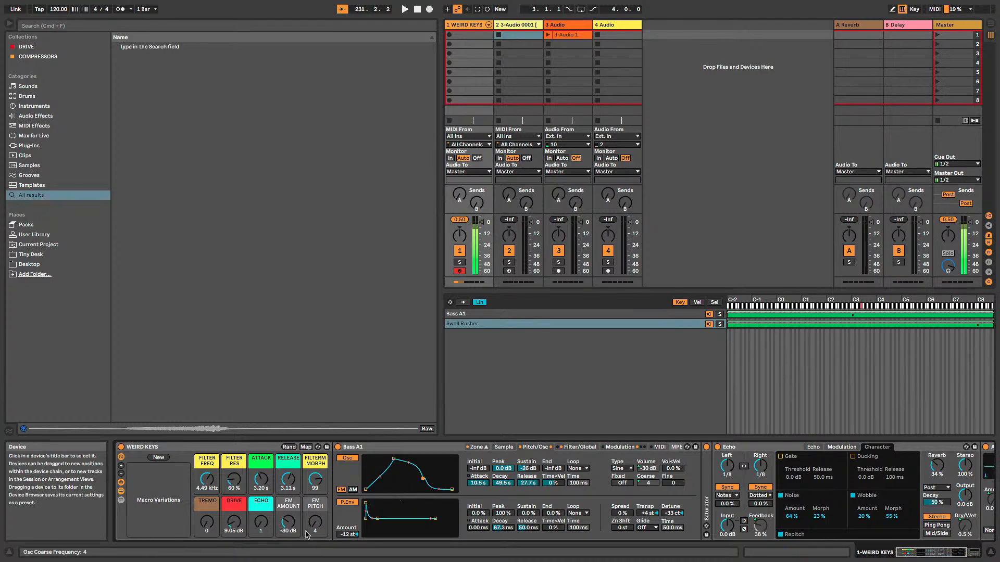
# Set the minimum of the FM PITCH macro's mapping range to 0.125
pyautogui.moveTo(307, 534); pyautogui.dragTo(307, 527)
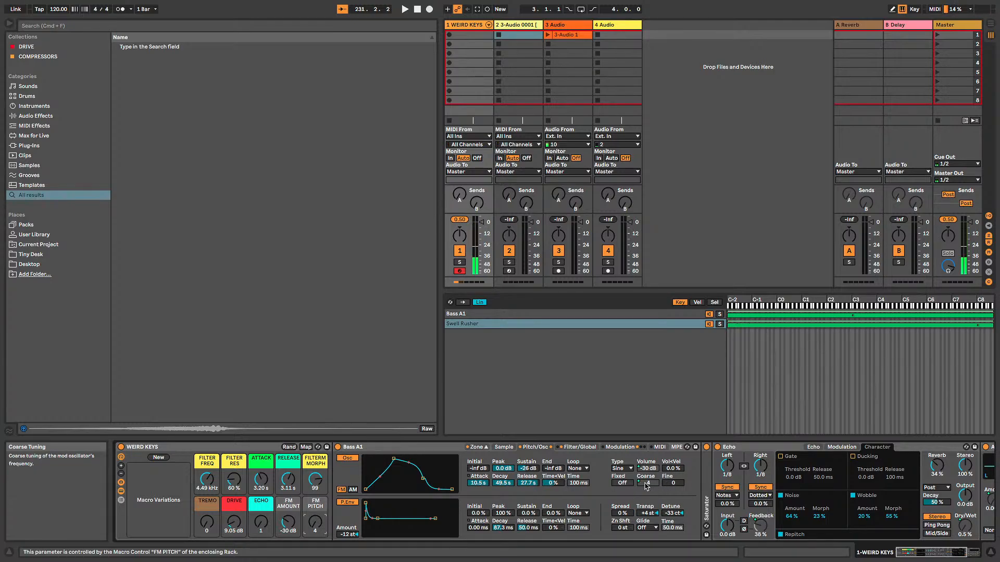
pyautogui.click(305, 446)
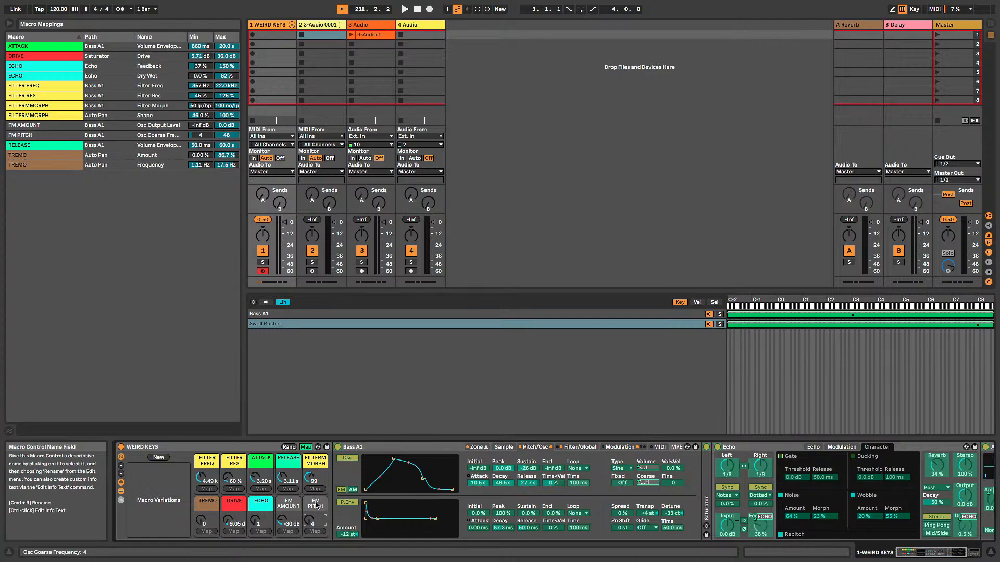
pyautogui.moveTo(208, 134); pyautogui.dragTo(208, 138)
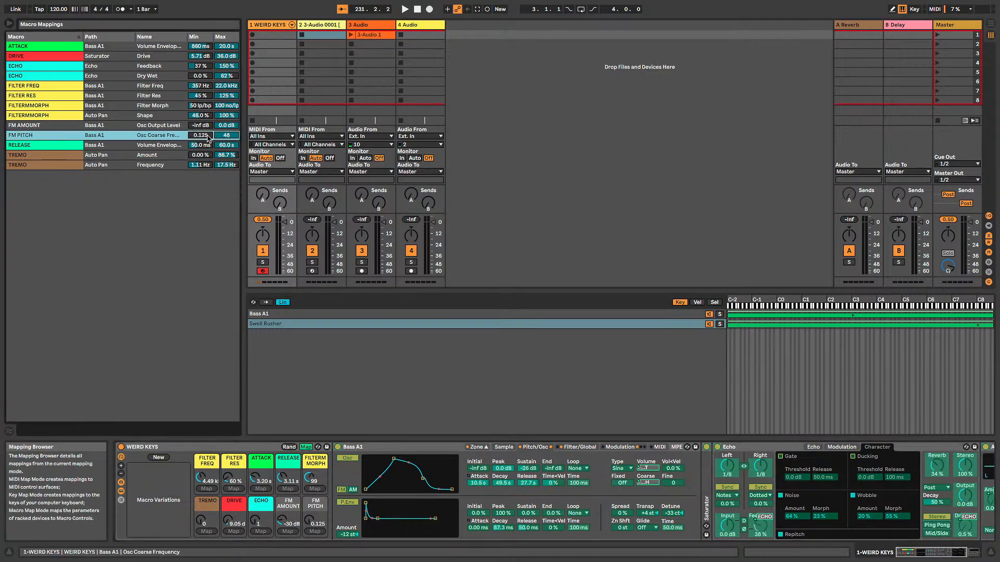
pyautogui.click(306, 447)
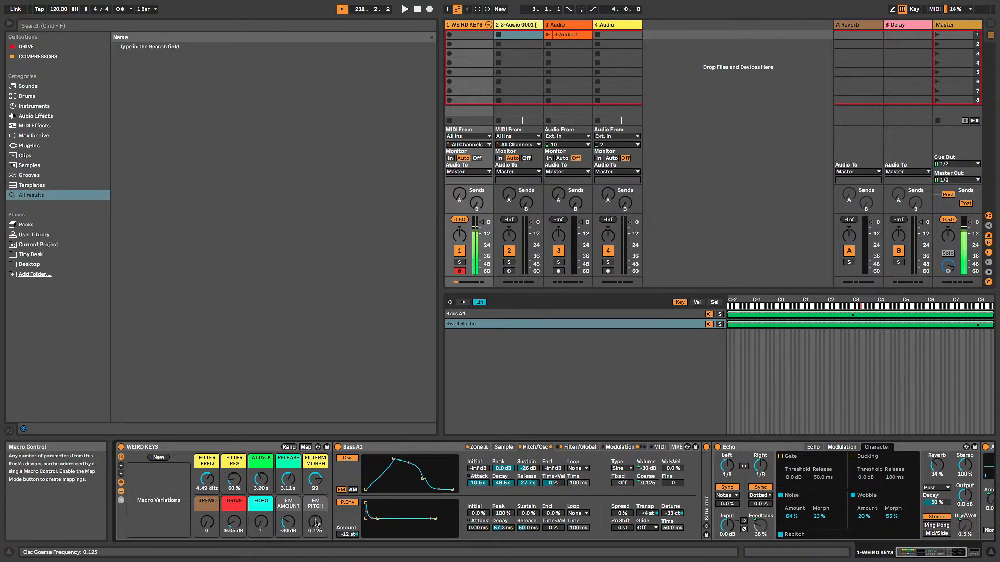
# Try the FM macros, set FM AMOUNT to -inf dB, FM PITCH to 0.125 and ECHO to 0, and hide the zone editor
pyautogui.moveTo(316, 521); pyautogui.dragTo(315, 513)
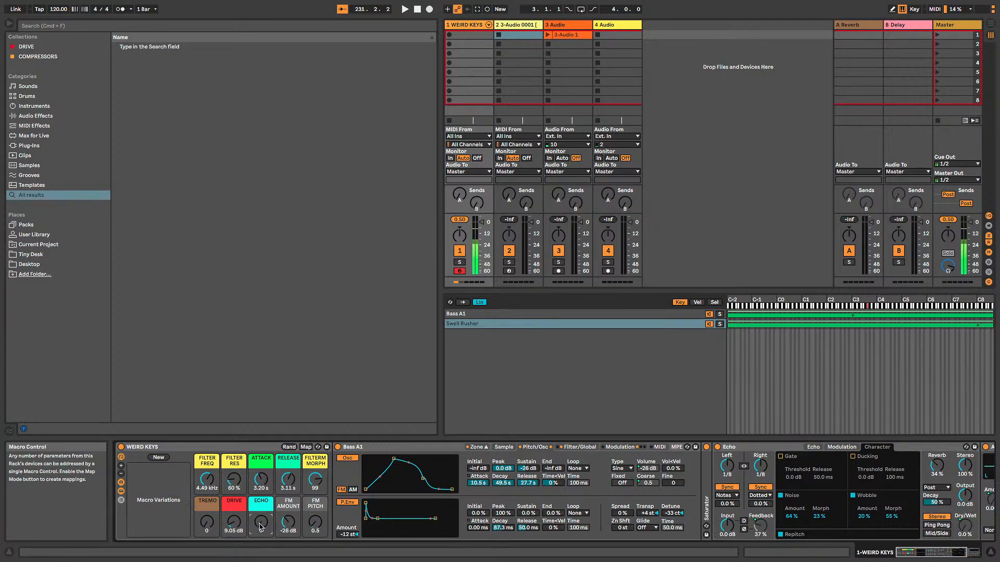
pyautogui.moveTo(314, 517); pyautogui.dragTo(280, 547)
pyautogui.click(469, 448)
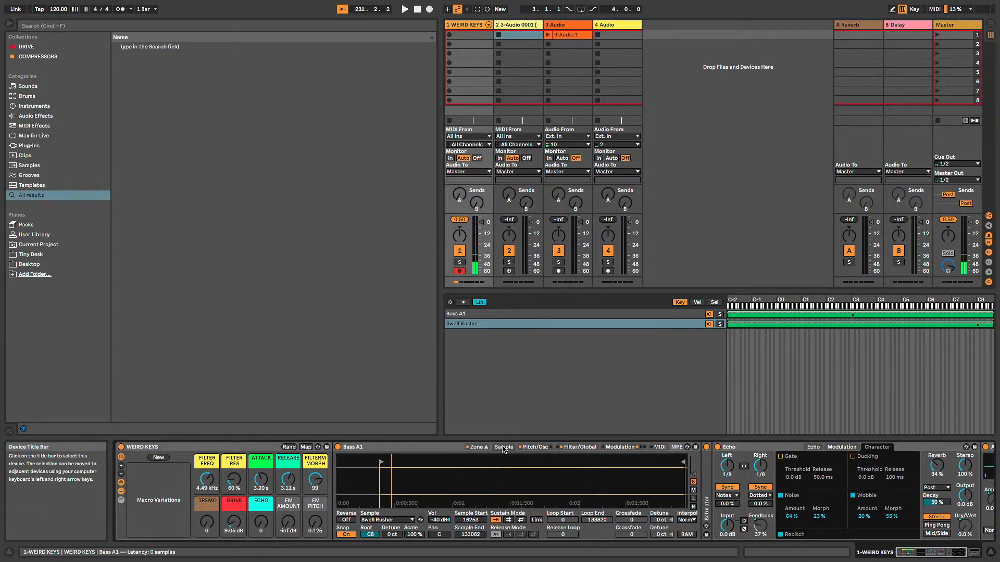
pyautogui.click(470, 448)
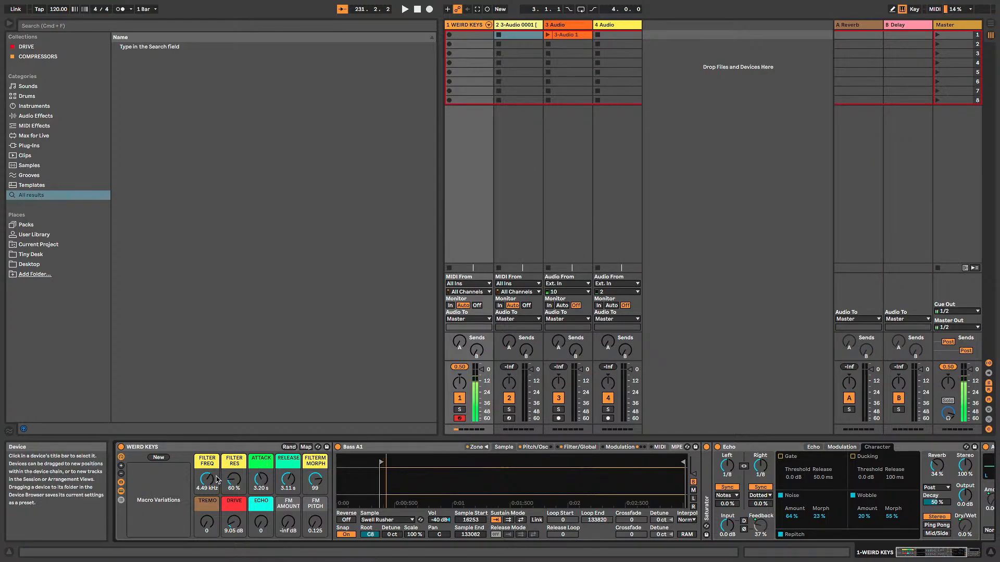
# Set filter frequency to 5.28 kHz, resonance to 58 % and release to 1.27 s, and store the settings as macro variation BASS PAD
pyautogui.moveTo(217, 479); pyautogui.dragTo(217, 474)
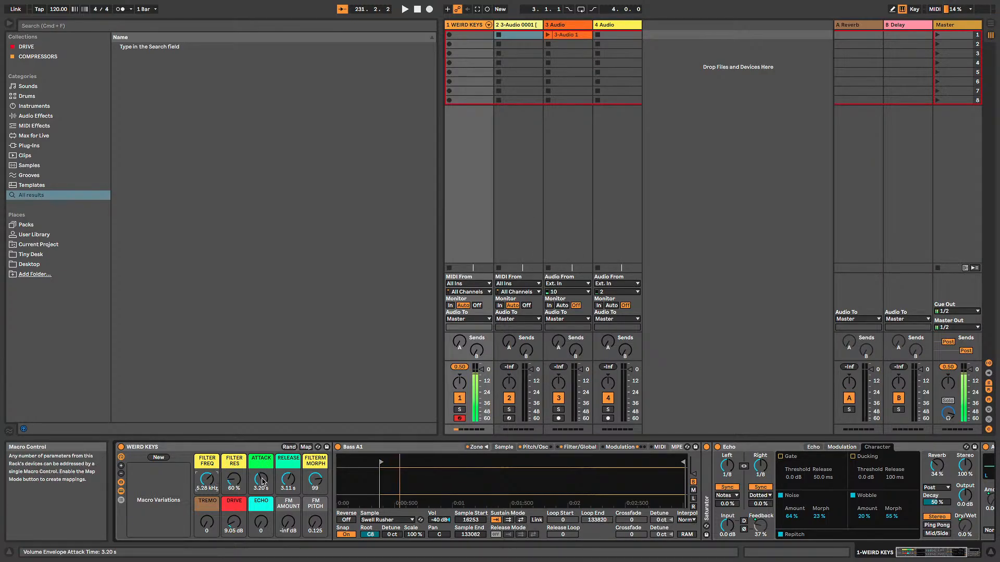
pyautogui.moveTo(234, 479); pyautogui.dragTo(288, 486)
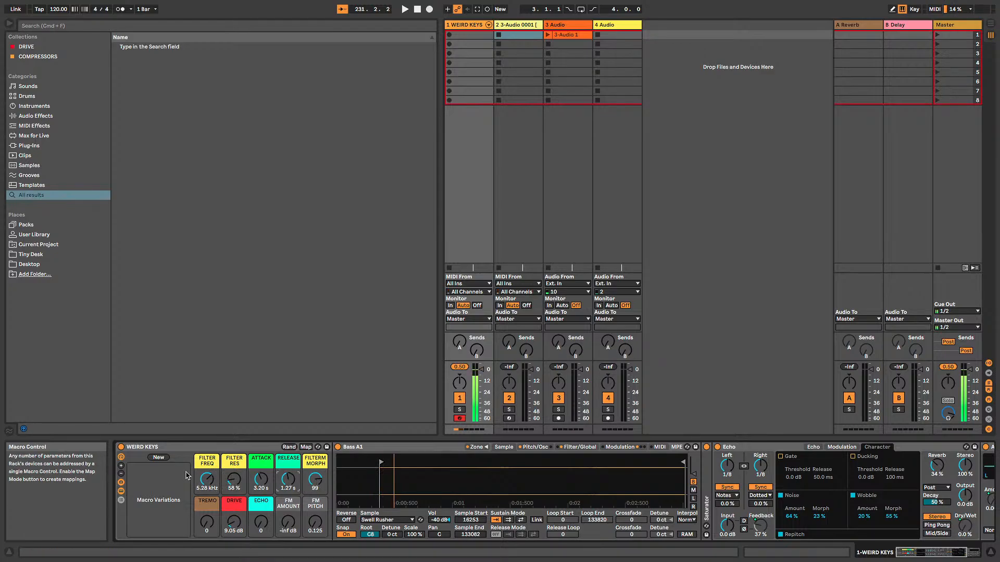
pyautogui.click(160, 458)
pyautogui.click(159, 467)
pyautogui.press('super+r')
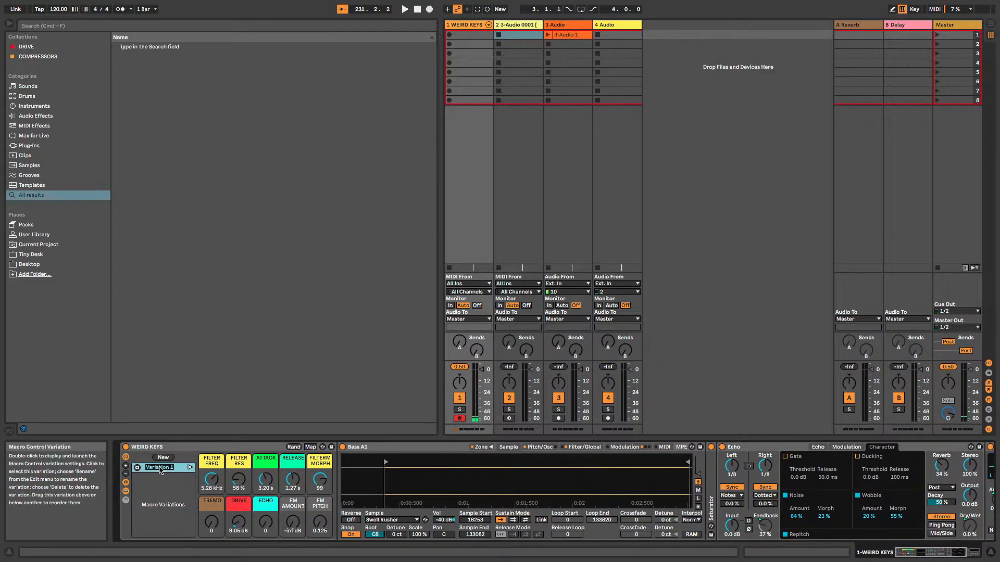
pyautogui.write('BASS PAD')
# Randomize the macros, set FM AMOUNT to -19 dB and audition the sound with the computer keyboard raised to C4 to D5
pyautogui.click(300, 447)
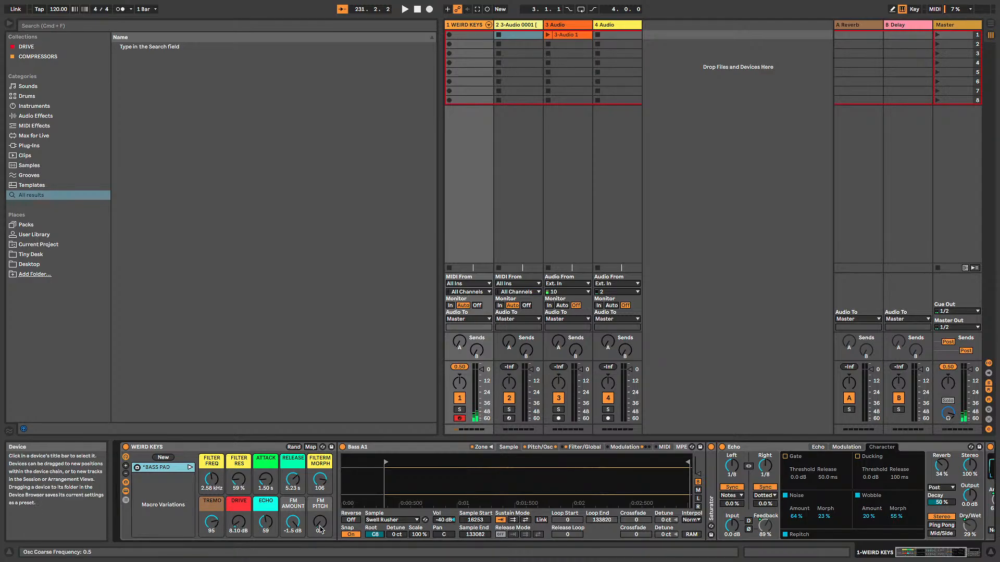
pyautogui.moveTo(292, 531); pyautogui.dragTo(292, 549)
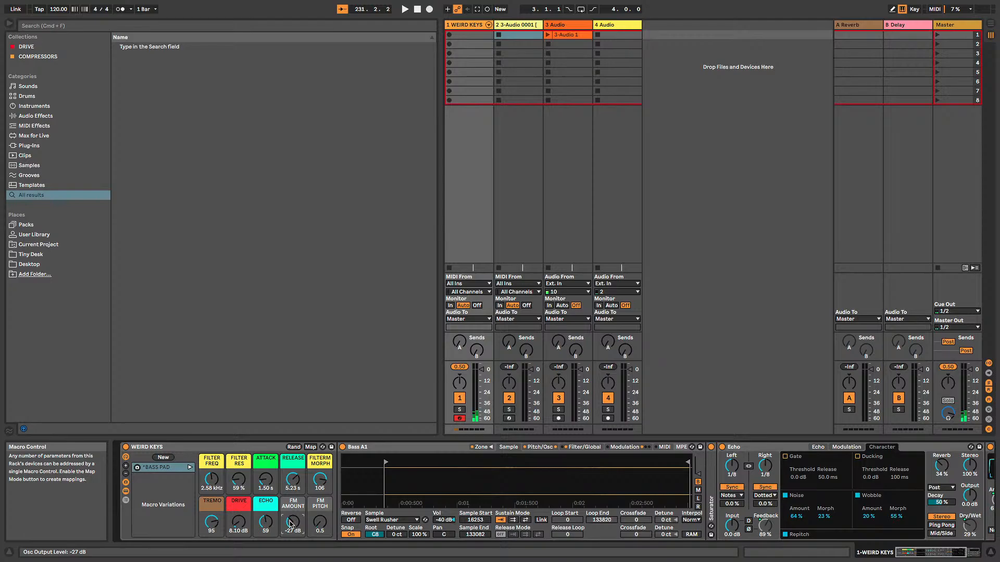
pyautogui.moveTo(290, 524); pyautogui.dragTo(290, 515)
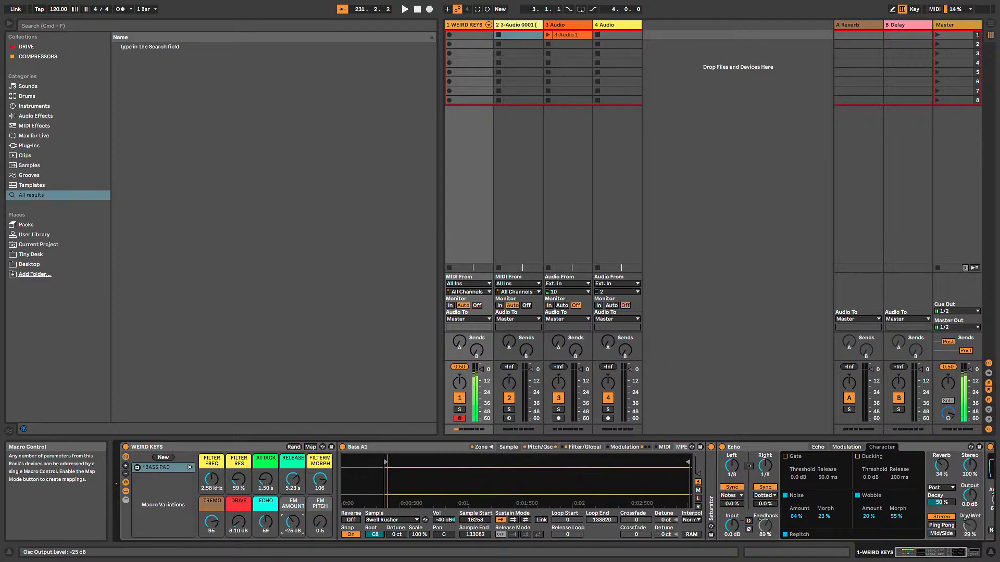
pyautogui.press('x')
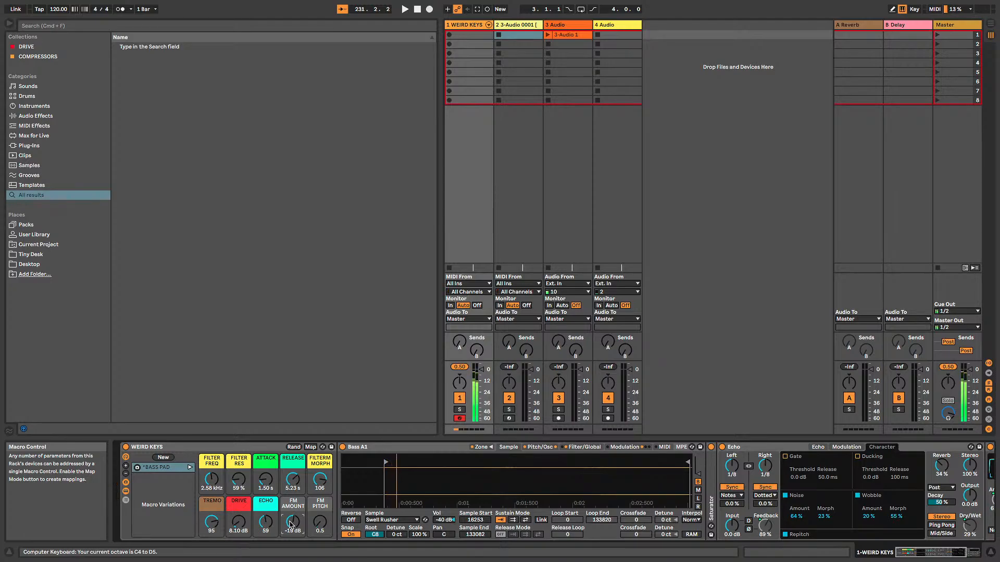
pyautogui.press('a')
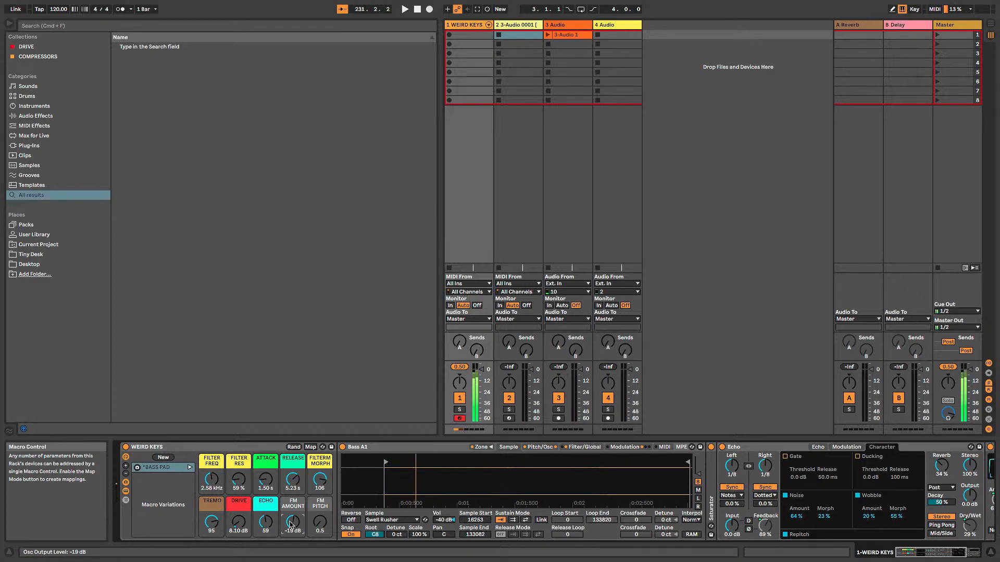
# Store the current macro settings as a new variation named CHASE SCENE
pyautogui.click(168, 459)
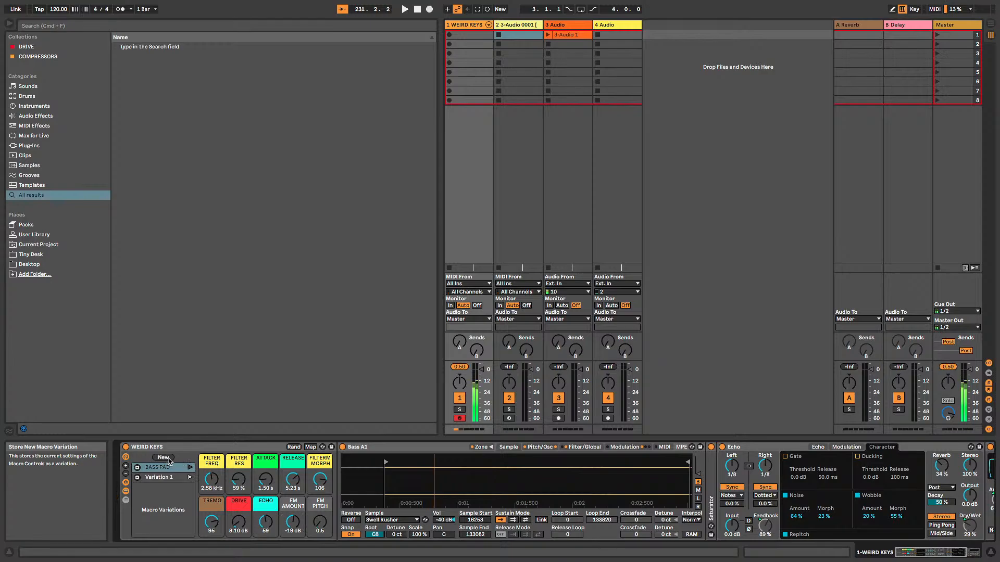
pyautogui.click(156, 479)
pyautogui.write('CHAU')
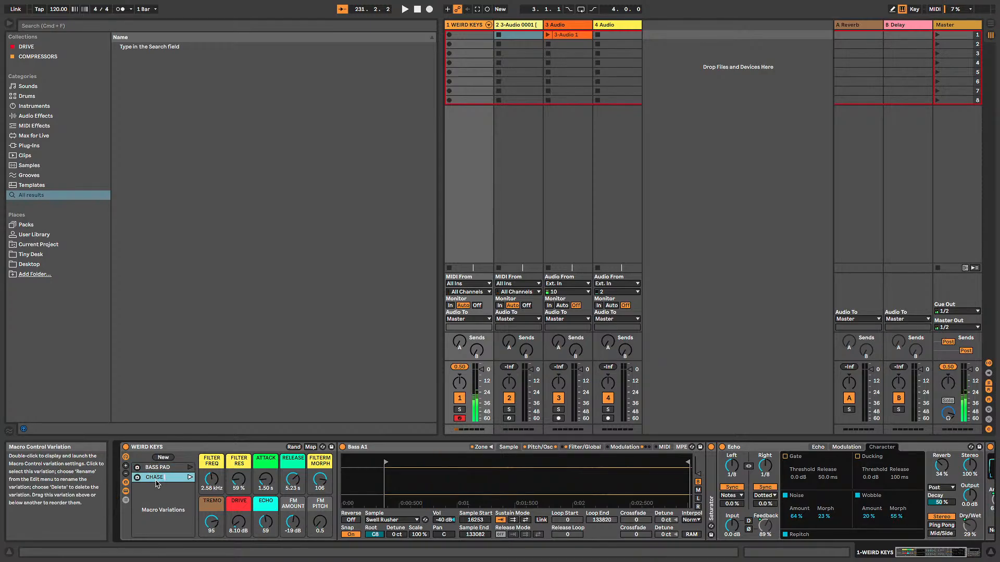
pyautogui.write('E SCENE')
pyautogui.press('Return')
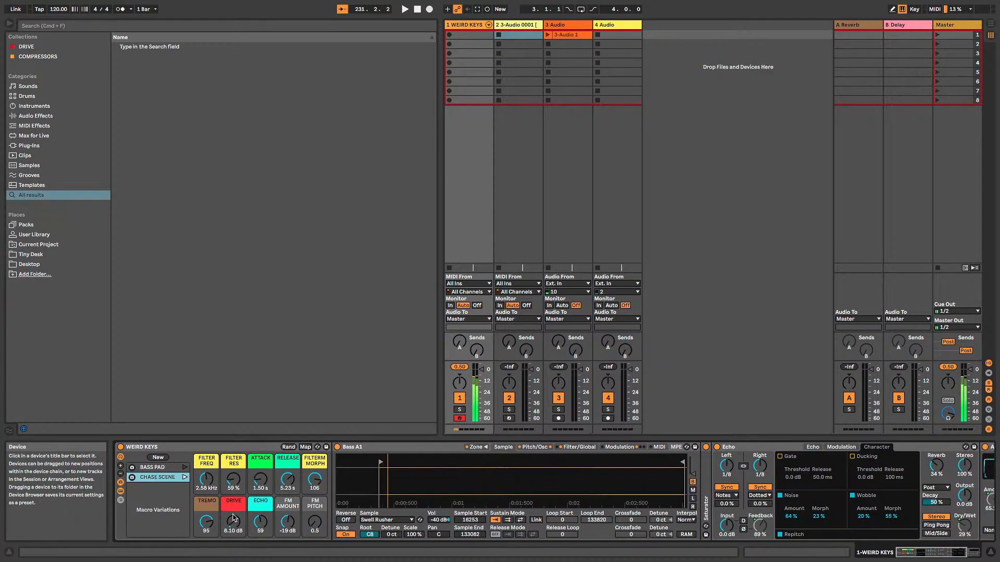
# Set attack to 2.90 s, filter morph to 91 and FM AMOUNT to -21 dB, and overwrite the CHASE SCENE variation with these settings
pyautogui.moveTo(260, 480); pyautogui.dragTo(261, 463)
pyautogui.moveTo(316, 483)
pyautogui.mouseDown()
pyautogui.moveTo(316, 500)
pyautogui.moveTo(316, 489)
pyautogui.mouseUp()
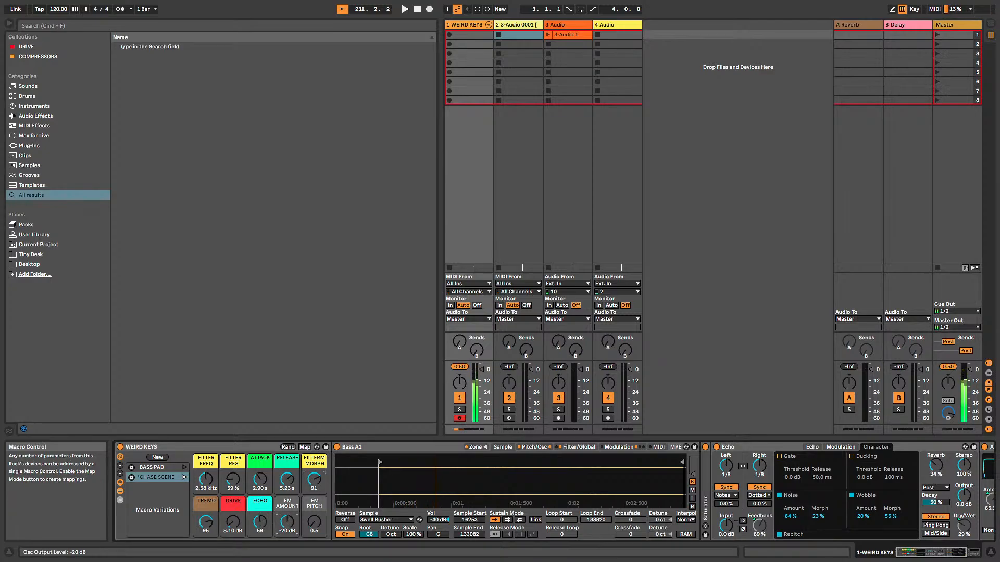
pyautogui.moveTo(287, 525); pyautogui.dragTo(287, 529)
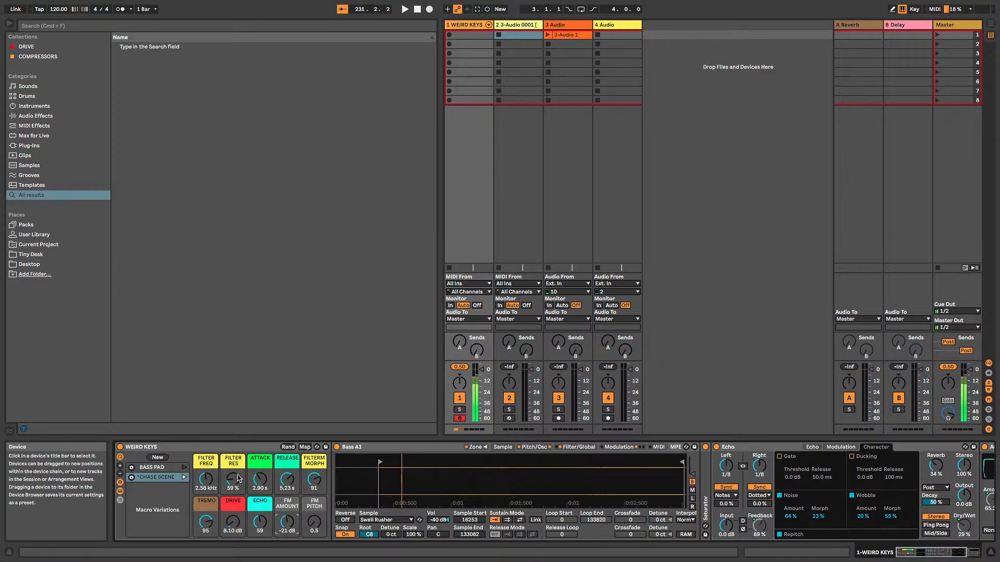
pyautogui.click(132, 479)
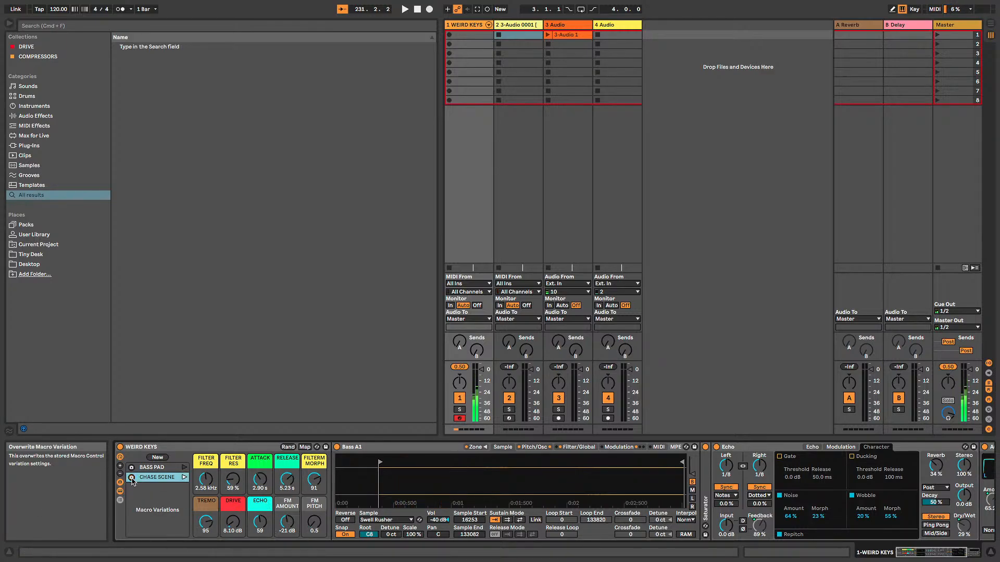
# Randomize the macros again, set the drive macro to 15.3 dB and start playback
pyautogui.click(288, 448)
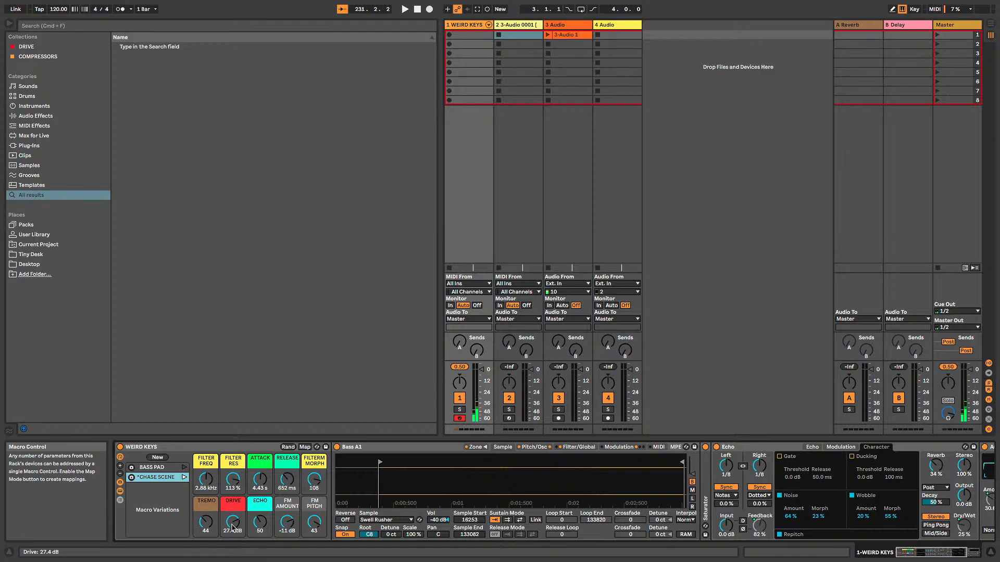
pyautogui.moveTo(233, 523); pyautogui.dragTo(232, 526)
pyautogui.press('space')
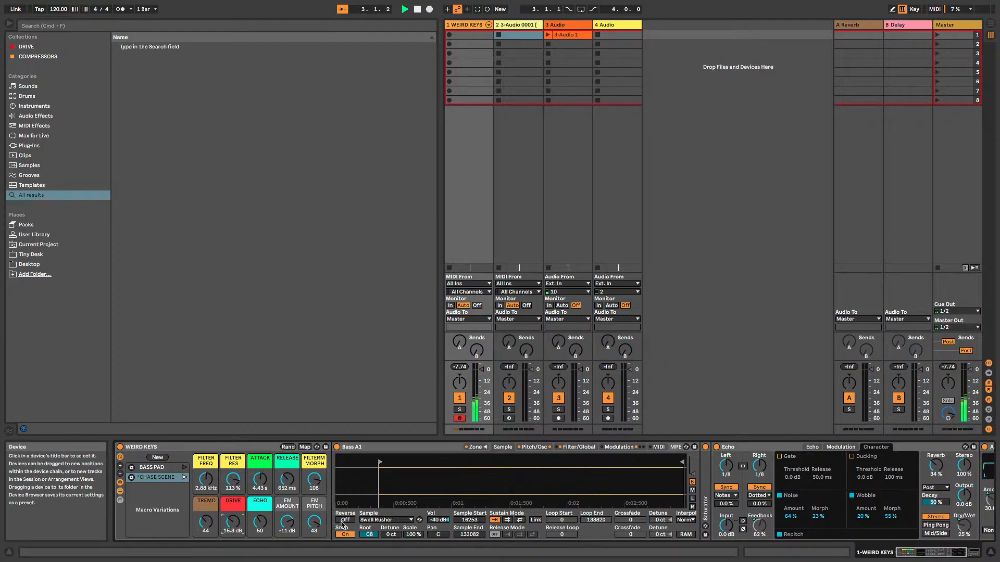
# Raise the computer keyboard an octave and set FM AMOUNT to -48 dB, DRIVE to 8.10 dB, and TREMO and ECHO to 0
pyautogui.moveTo(287, 524); pyautogui.dragTo(287, 558)
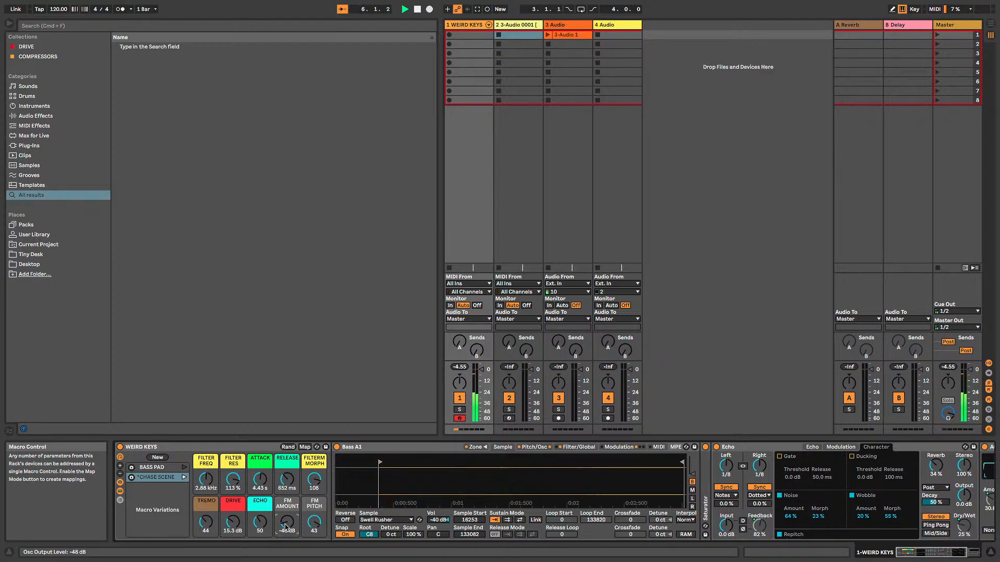
pyautogui.press('x')
pyautogui.moveTo(232, 522); pyautogui.dragTo(215, 544)
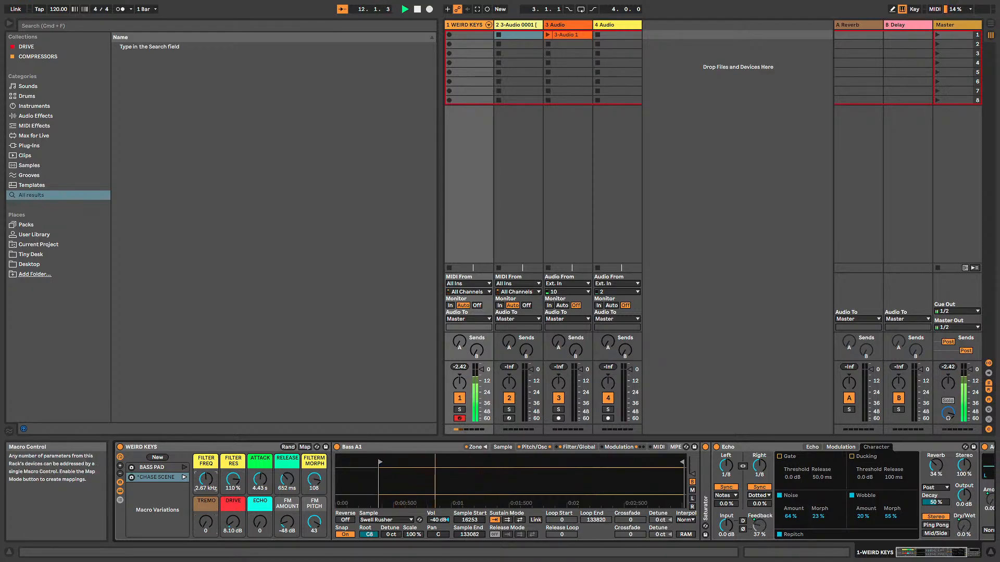
# Show the Sampler's filter settings and set filter frequency to 916 Hz, resonance to 66 %, morph to 114, attack to 860 ms and release to 50 ms
pyautogui.moveTo(212, 482); pyautogui.dragTo(212, 495)
pyautogui.moveTo(316, 480); pyautogui.dragTo(315, 500)
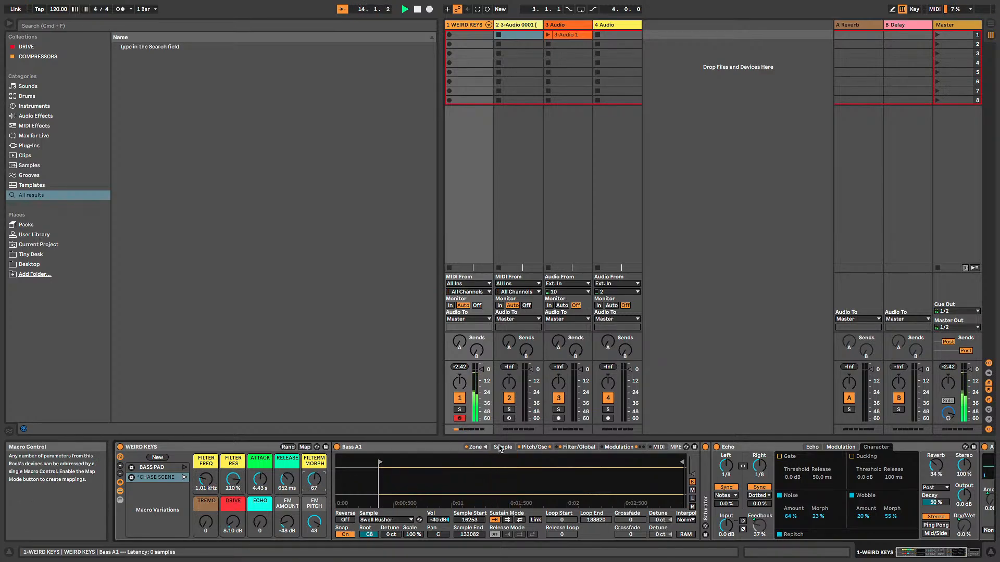
pyautogui.click(575, 449)
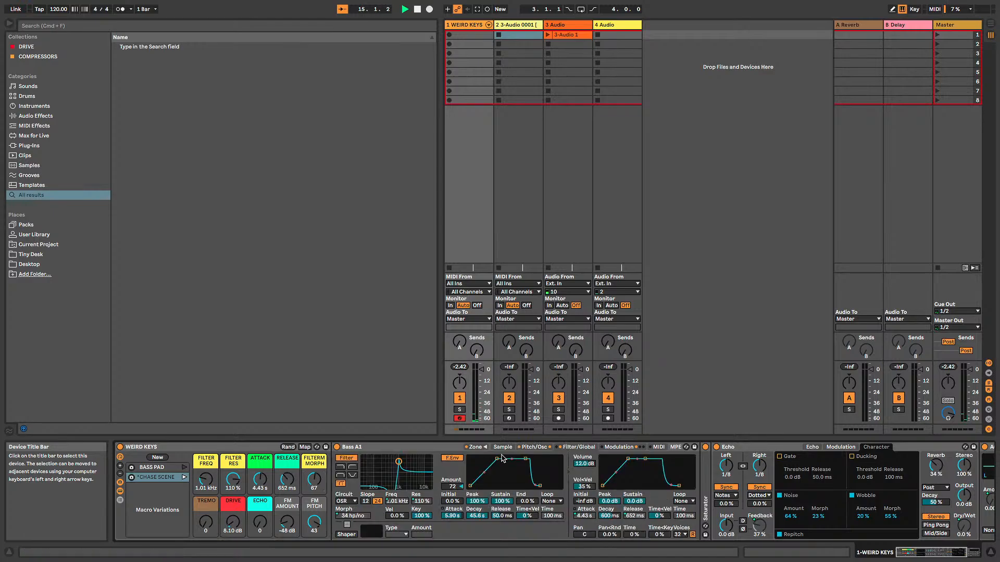
pyautogui.moveTo(315, 480); pyautogui.dragTo(316, 456)
pyautogui.moveTo(230, 484); pyautogui.dragTo(288, 483)
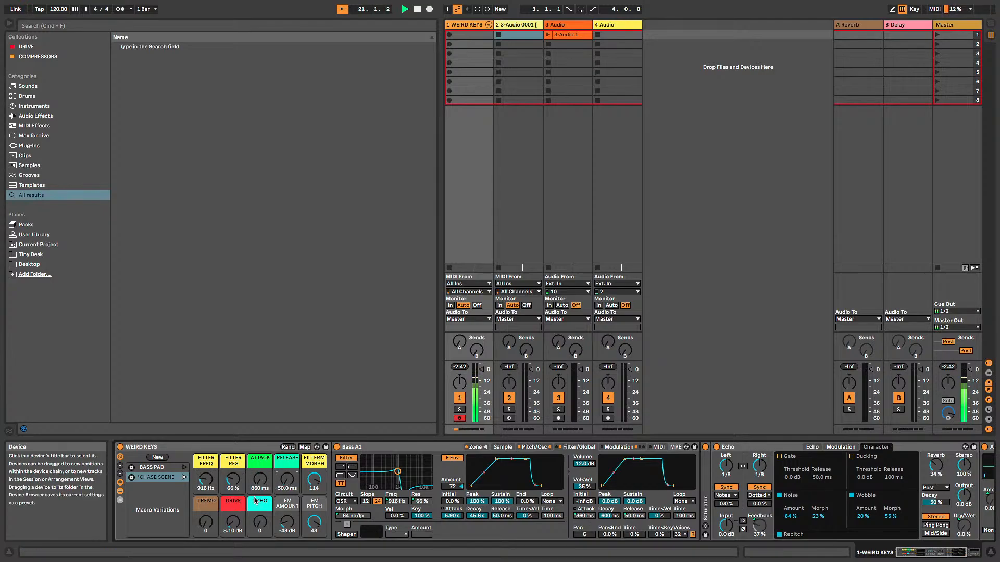
# Set the DRIVE macro to 5.71 dB, FM AMOUNT to -inf dB and FILTER RES to 65 %
pyautogui.moveTo(233, 521); pyautogui.dragTo(233, 525)
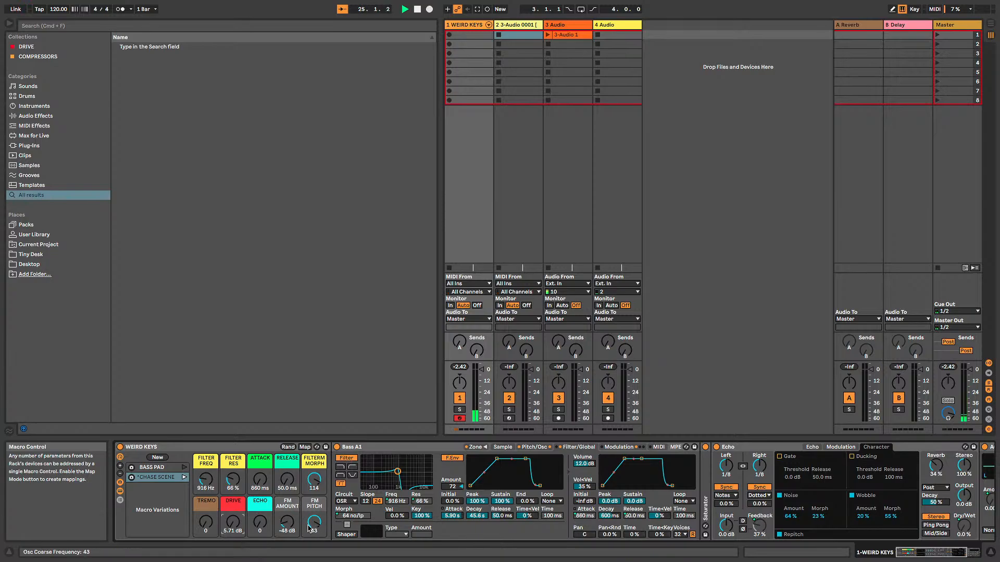
pyautogui.moveTo(287, 522); pyautogui.dragTo(289, 526)
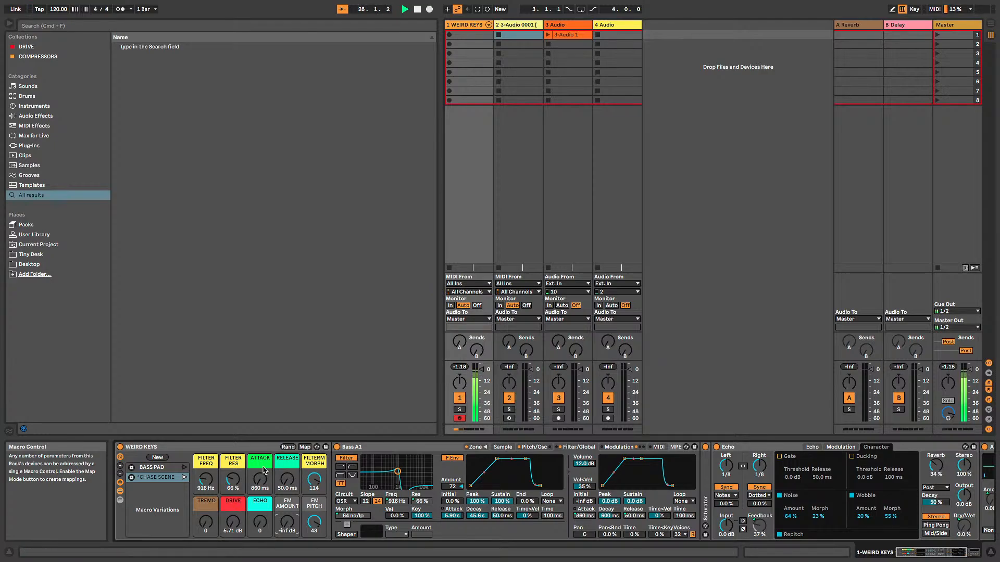
pyautogui.moveTo(236, 481); pyautogui.dragTo(236, 482)
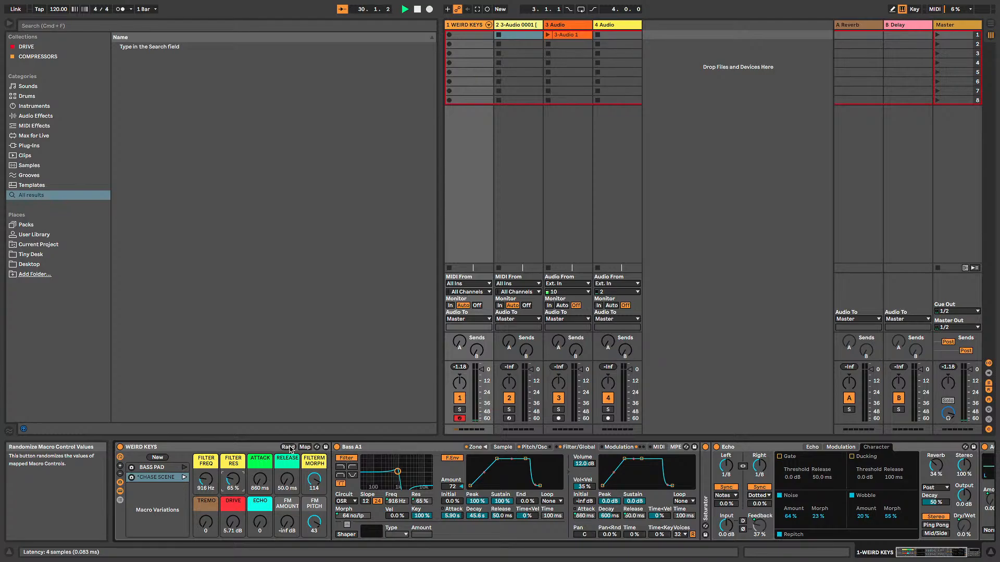
# Randomize the macros, then set ECHO to 75, filter morph to 127, FILTER FREQ to 545 Hz and FILTER RES to 48 %
pyautogui.click(288, 448)
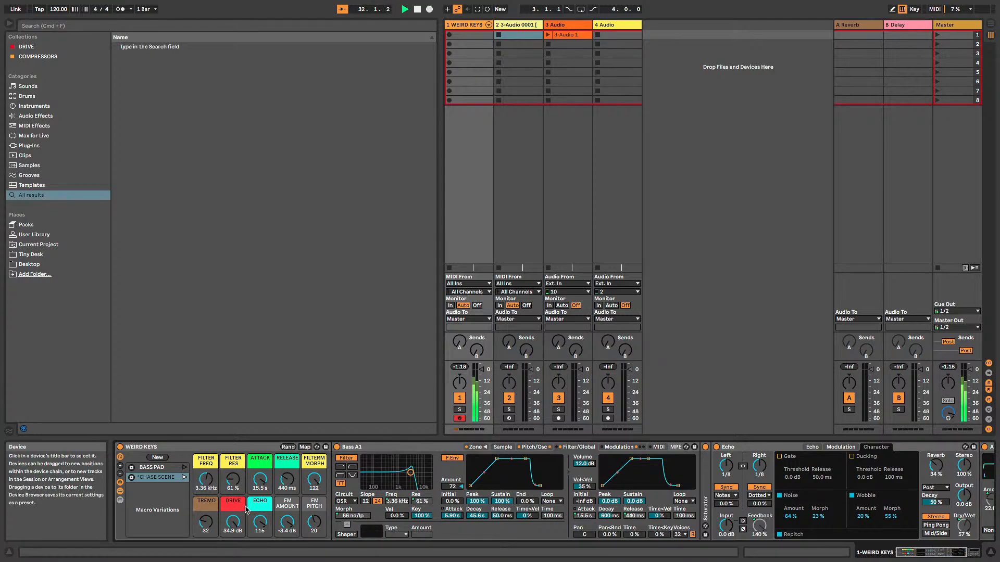
pyautogui.moveTo(271, 522); pyautogui.dragTo(270, 523)
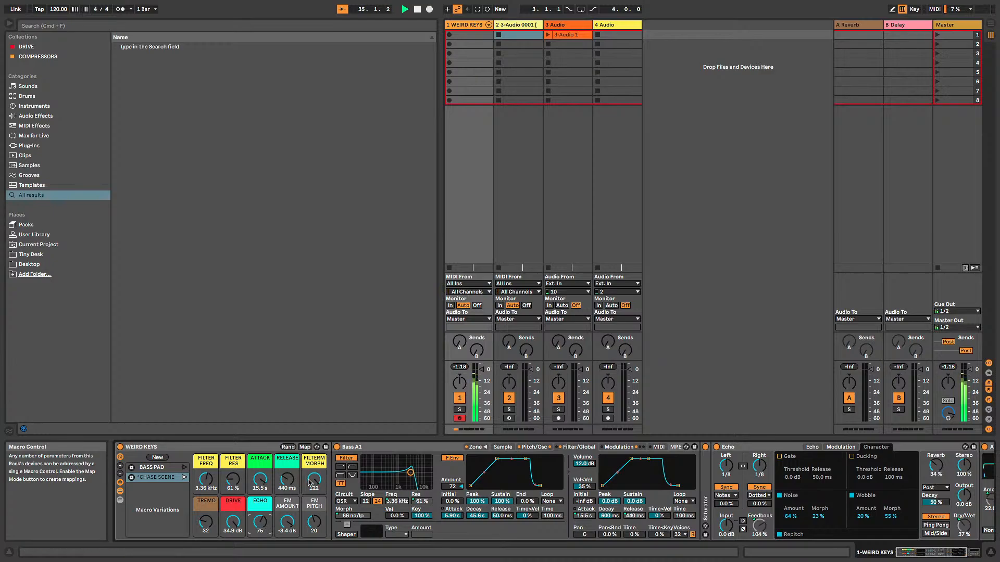
pyautogui.moveTo(314, 481)
pyautogui.mouseDown()
pyautogui.moveTo(314, 498)
pyautogui.moveTo(313, 484)
pyautogui.mouseUp()
pyautogui.moveTo(201, 481); pyautogui.dragTo(233, 485)
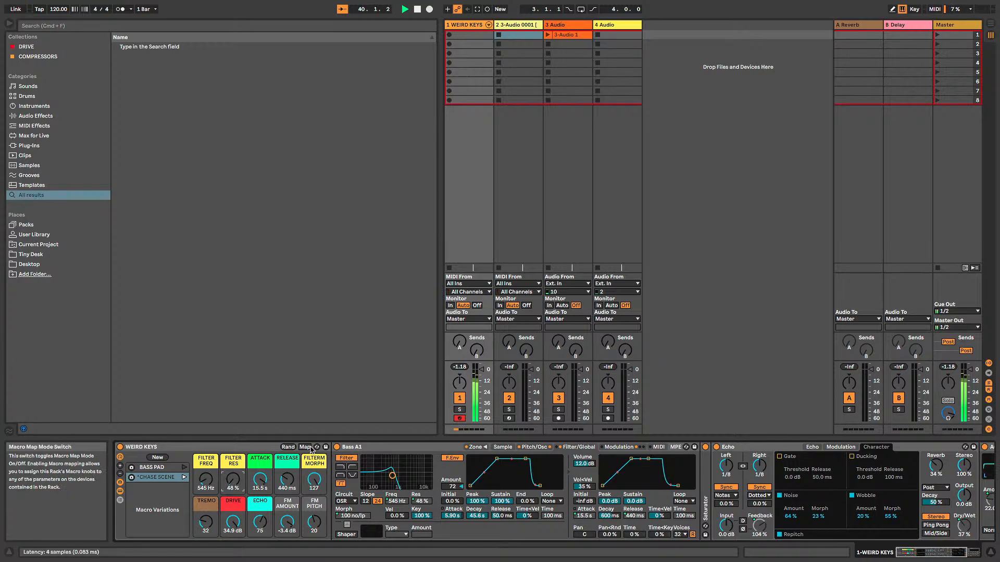
# Set the minimum of the FILTER RES macro mapping to 0.0 % and leave macro mapping mode
pyautogui.click(304, 447)
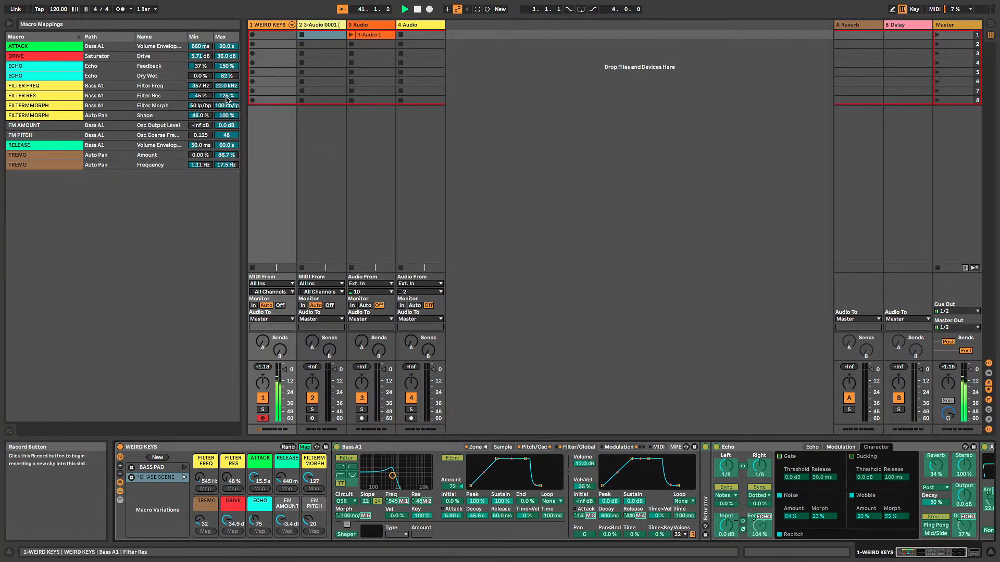
pyautogui.moveTo(201, 95); pyautogui.dragTo(201, 119)
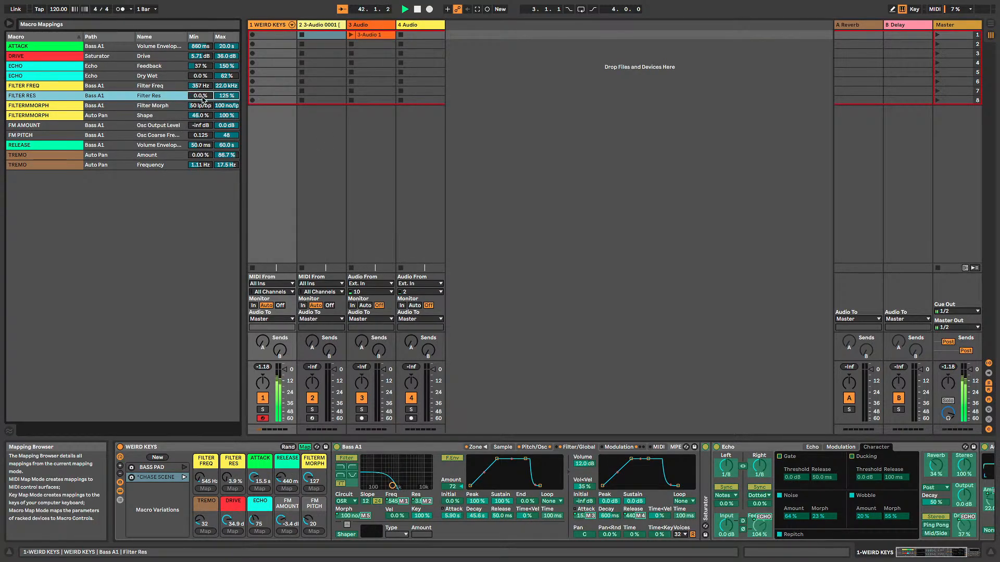
pyautogui.click(228, 478)
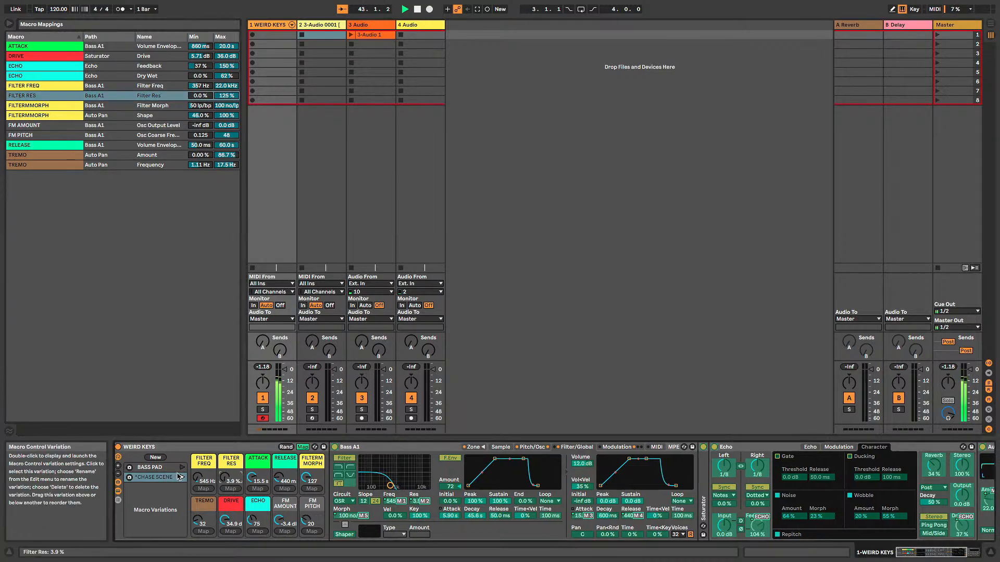
pyautogui.click(303, 446)
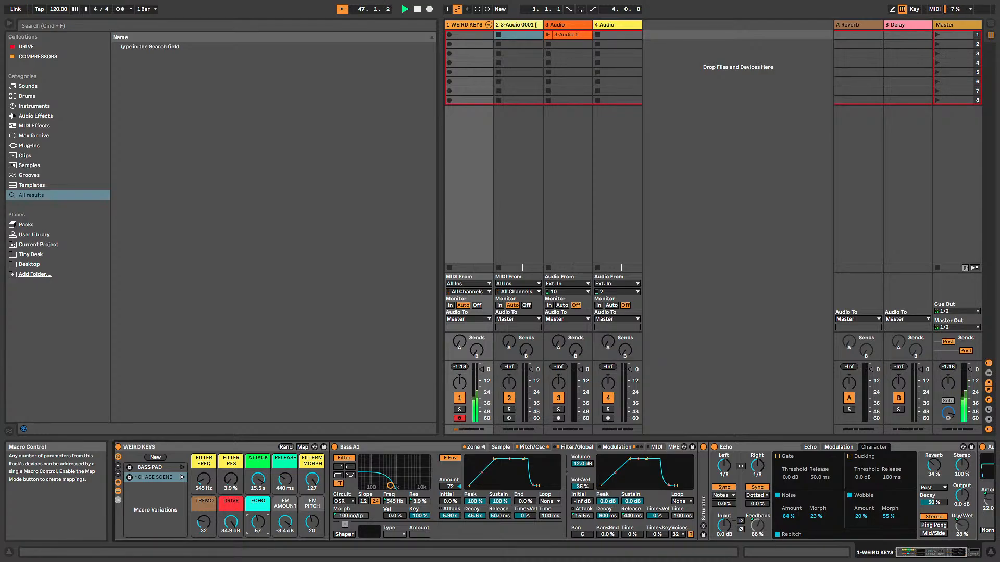
# Store the current macro settings as a new variation named HIGH AND WEIRD
pyautogui.click(155, 458)
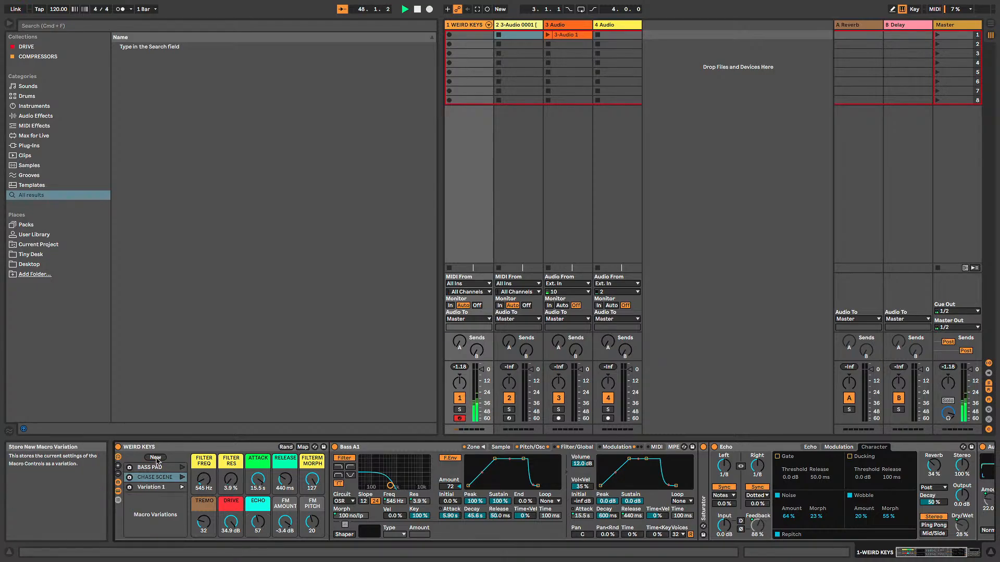
pyautogui.click(156, 487)
pyautogui.press('super+r')
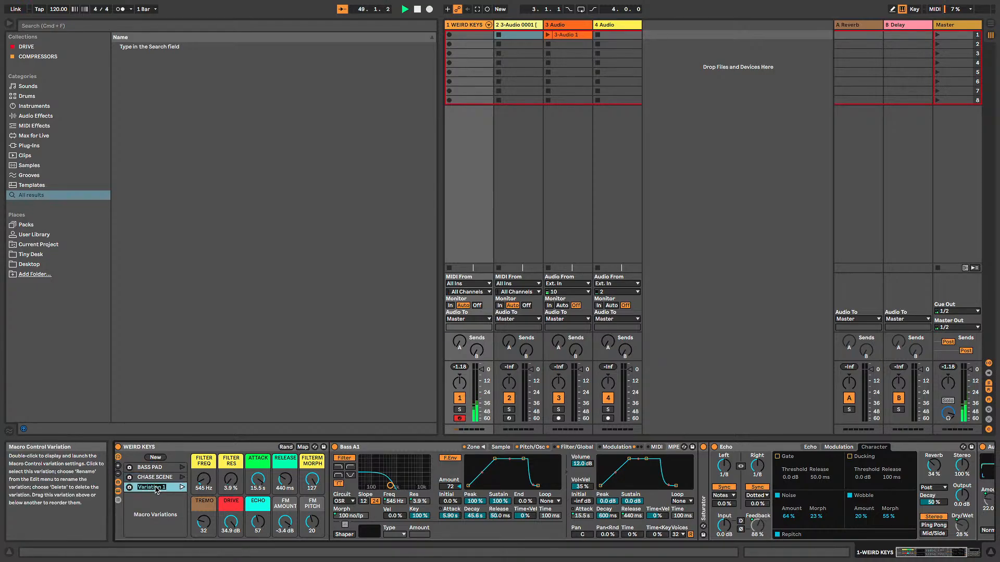
pyautogui.write('W')
pyautogui.write('IGH AND WEIRD')
# Set DRIVE to 29.1 dB, FILTER FREQ to 1.27 kHz, FM PITCH to 15 and FM AMOUNT to -7.2 dB, and select the WEIRD KEYS rack
pyautogui.moveTo(231, 521); pyautogui.dragTo(230, 527)
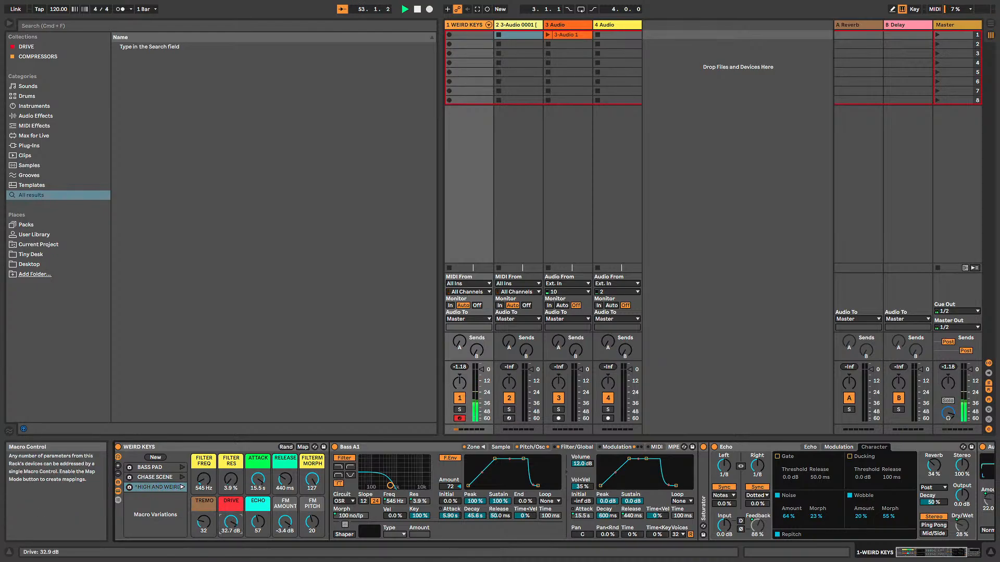
pyautogui.hscroll(-1, 281, 507)
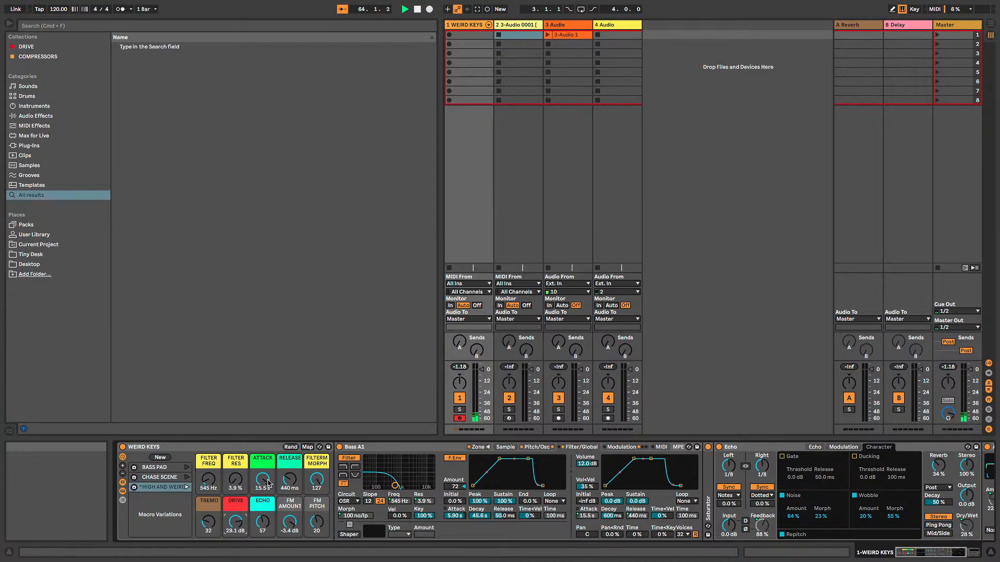
pyautogui.moveTo(212, 486); pyautogui.dragTo(212, 485)
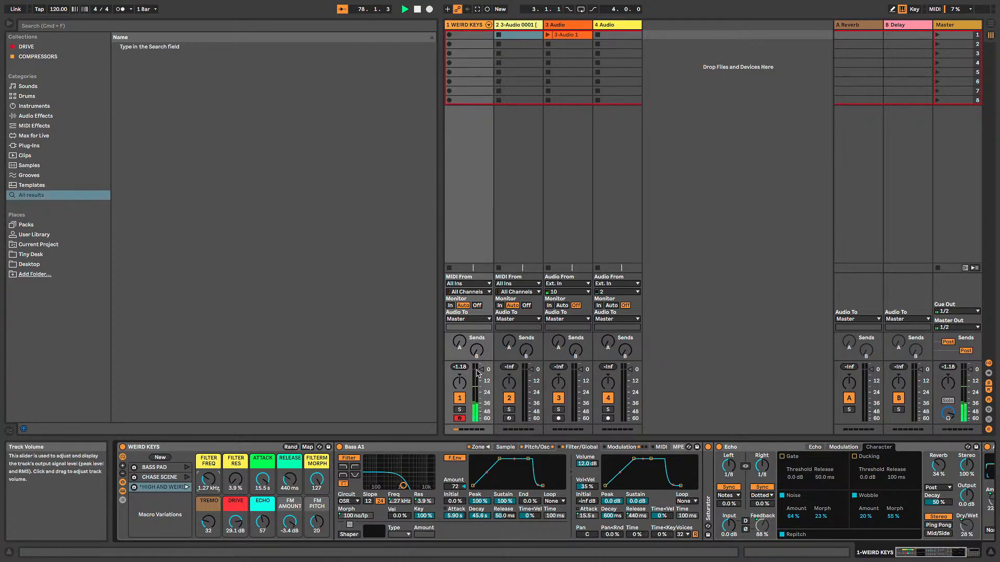
pyautogui.hscroll(1, 323, 454)
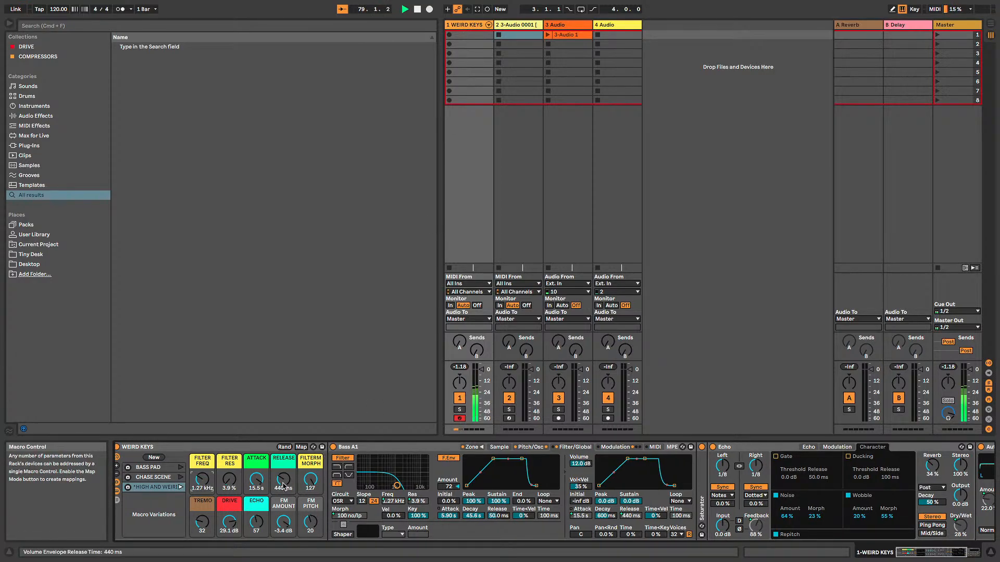
pyautogui.hscroll(4, 285, 503)
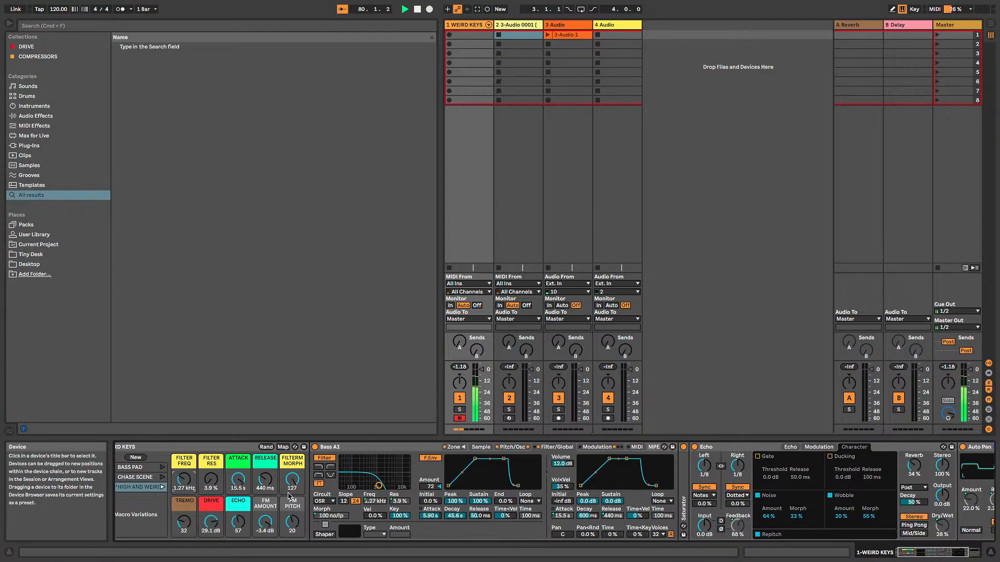
pyautogui.scroll(-5, 287, 518)
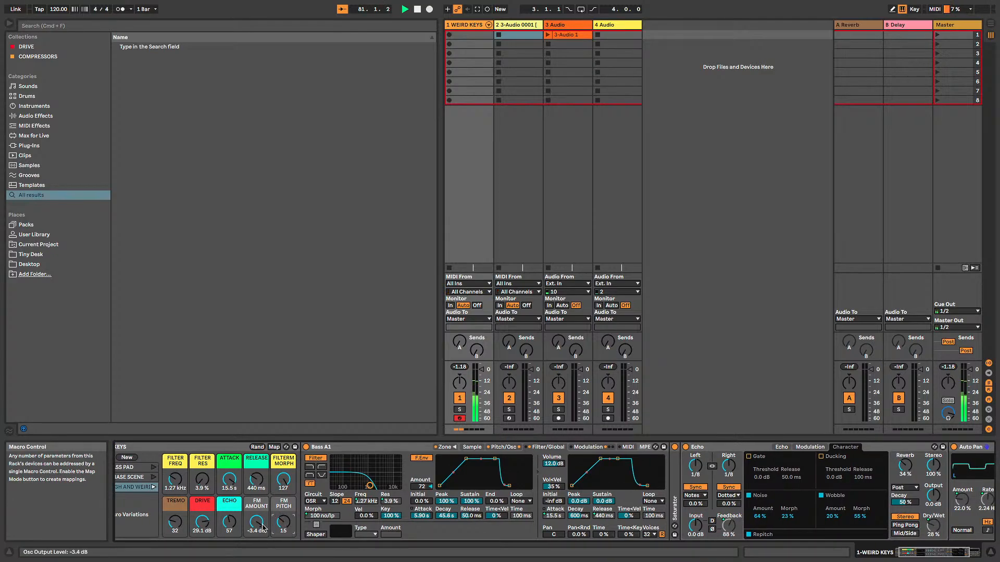
pyautogui.scroll(-4, 262, 527)
pyautogui.click(228, 447)
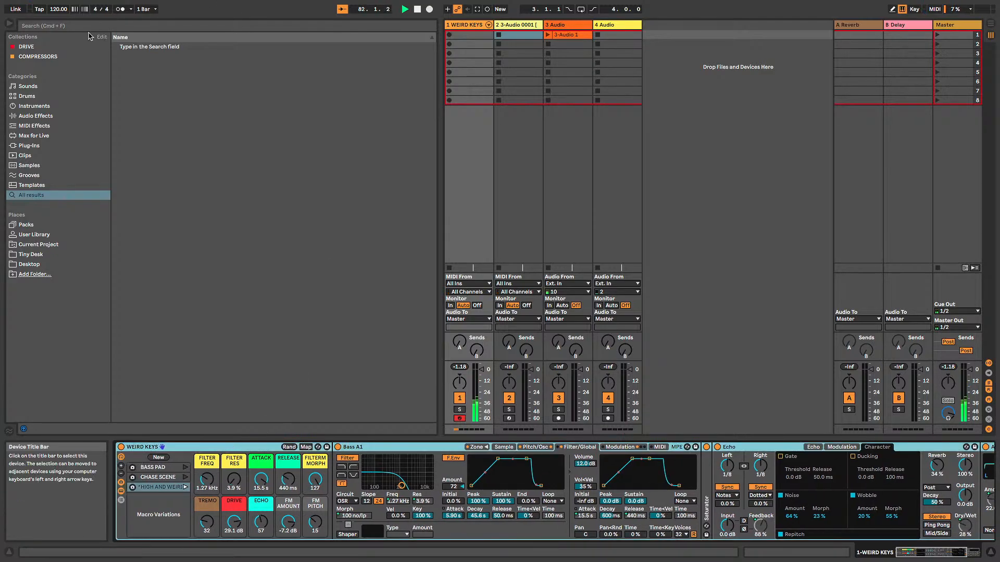
# Select and record-arm the second track with the 3-Audio 0001 sample, and raise the computer keyboard by an octave
pyautogui.click(526, 26)
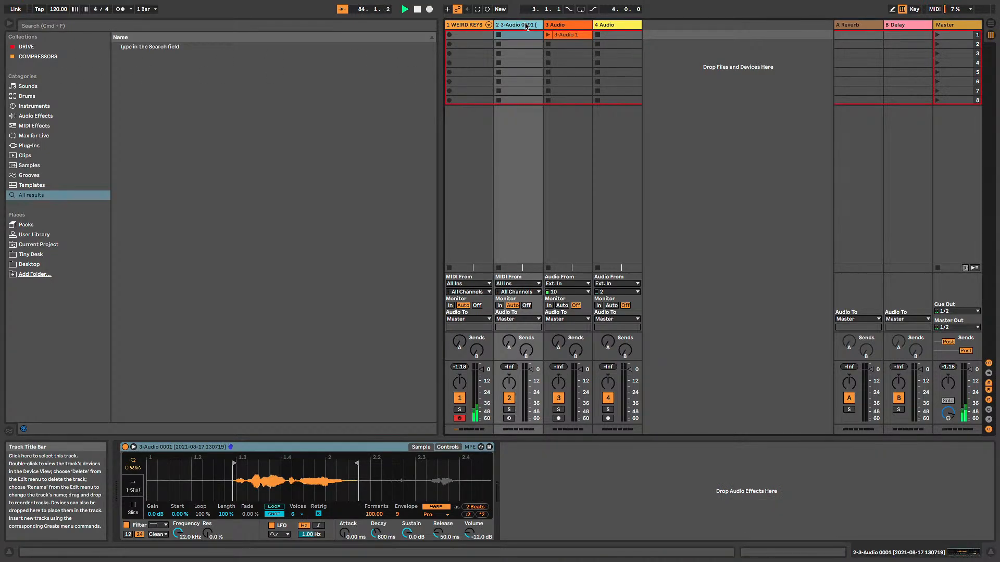
pyautogui.click(510, 418)
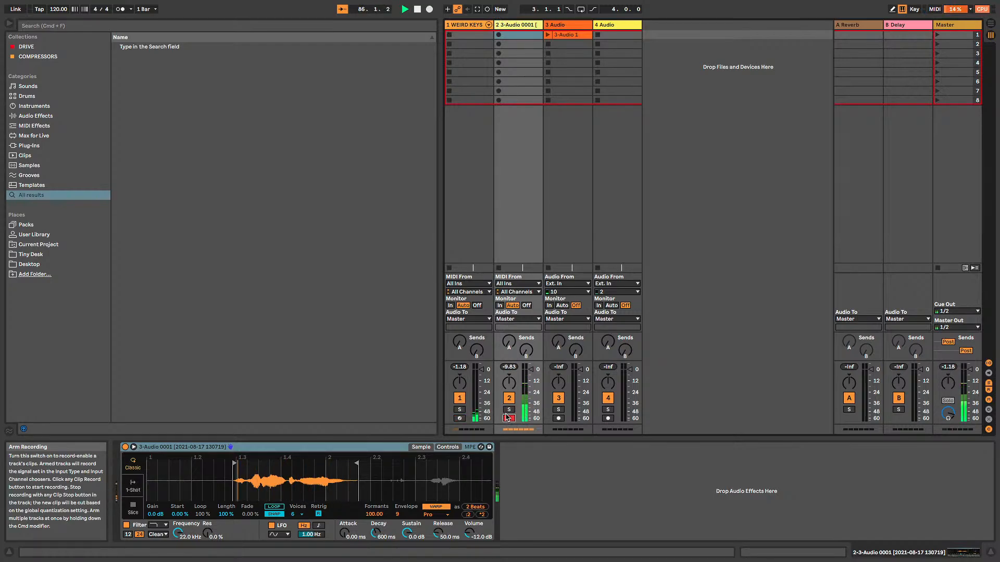
pyautogui.press('x')
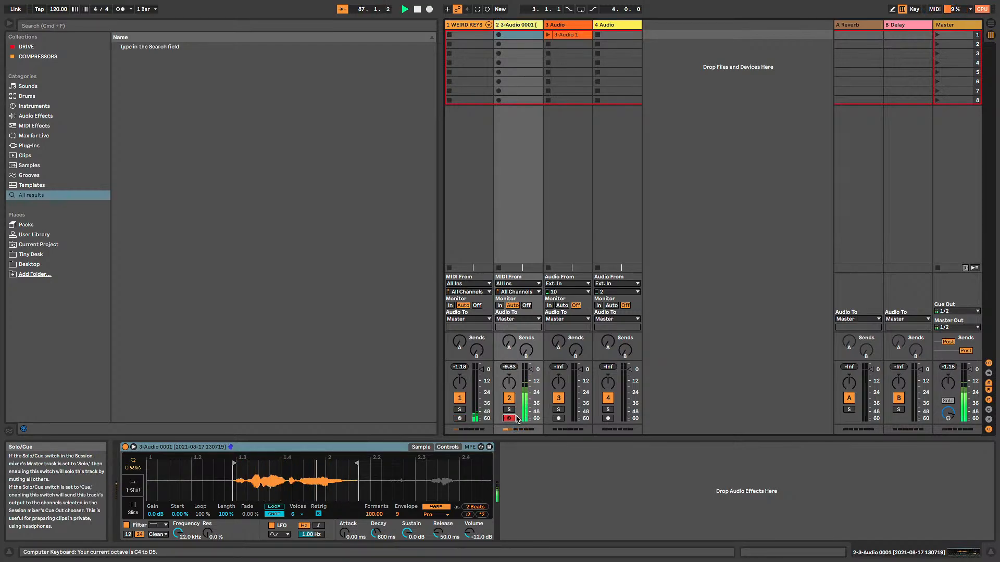
# Replace the 3-Audio 0001 track with a new empty MIDI track placed directly after WEIRD KEYS
pyautogui.click(521, 26)
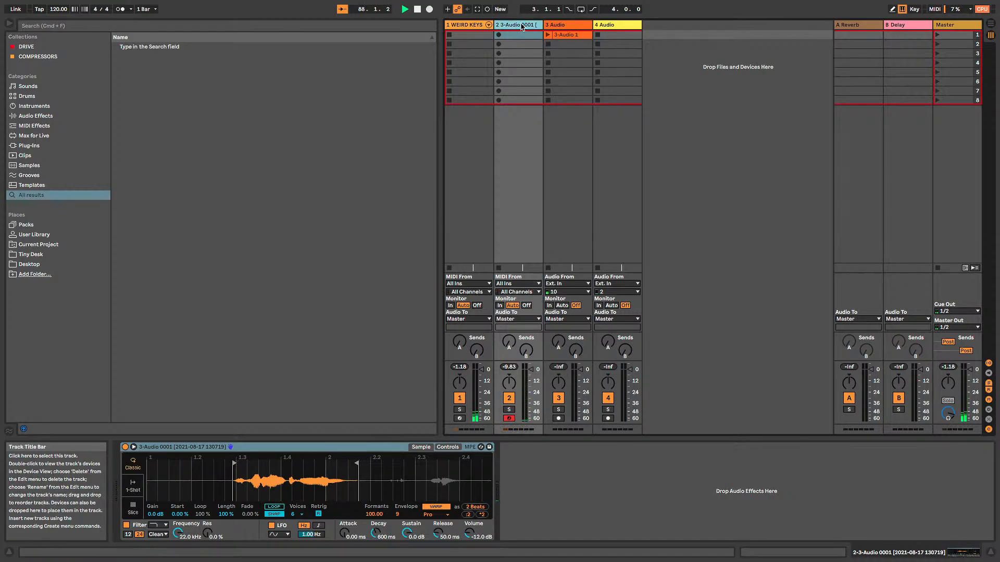
pyautogui.press('Delete')
pyautogui.press('super+shift+t')
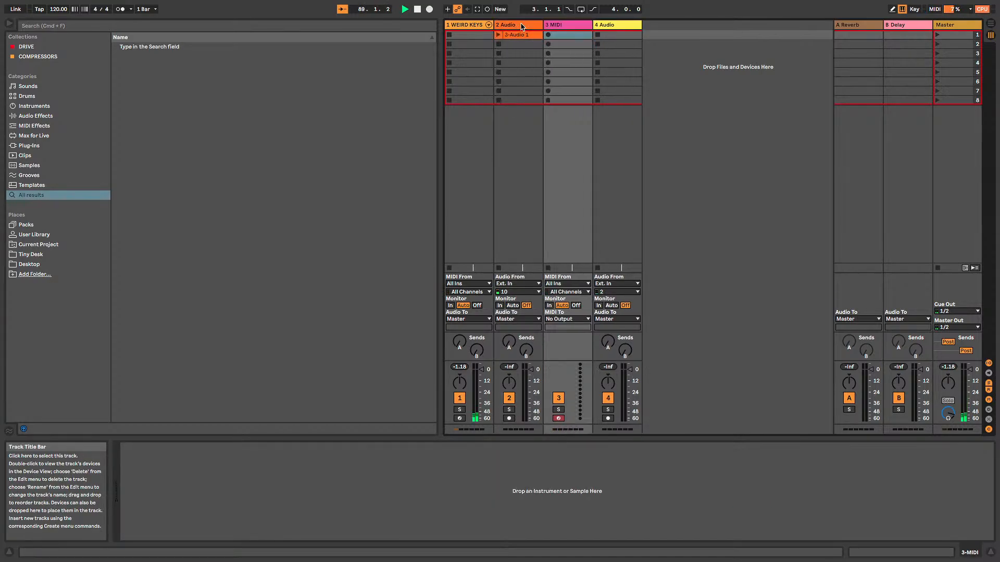
pyautogui.moveTo(528, 18)
pyautogui.mouseDown()
pyautogui.moveTo(526, 34)
pyautogui.moveTo(502, 39)
pyautogui.moveTo(509, 21)
pyautogui.mouseUp()
pyautogui.rightClick(519, 25)
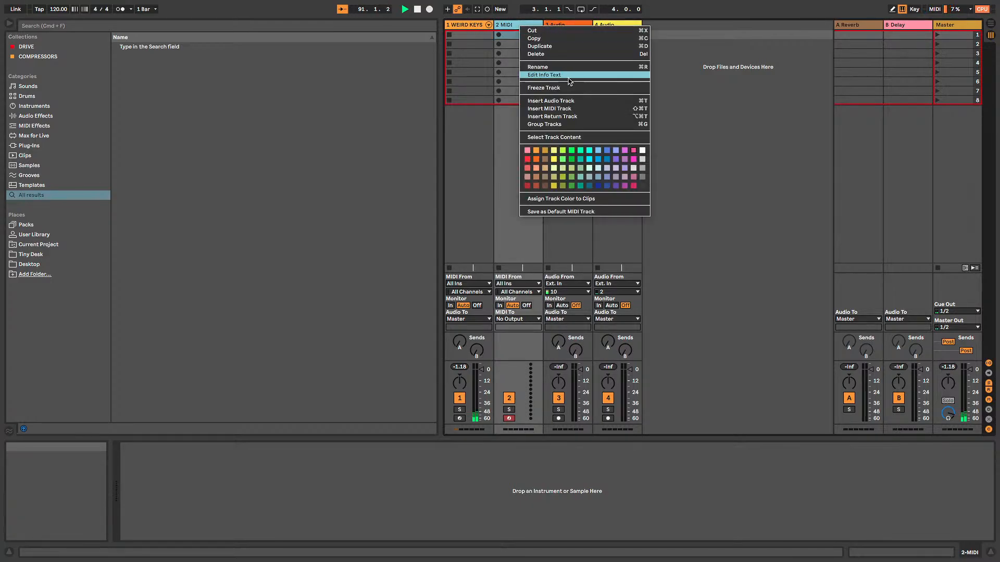
pyautogui.click(679, 87)
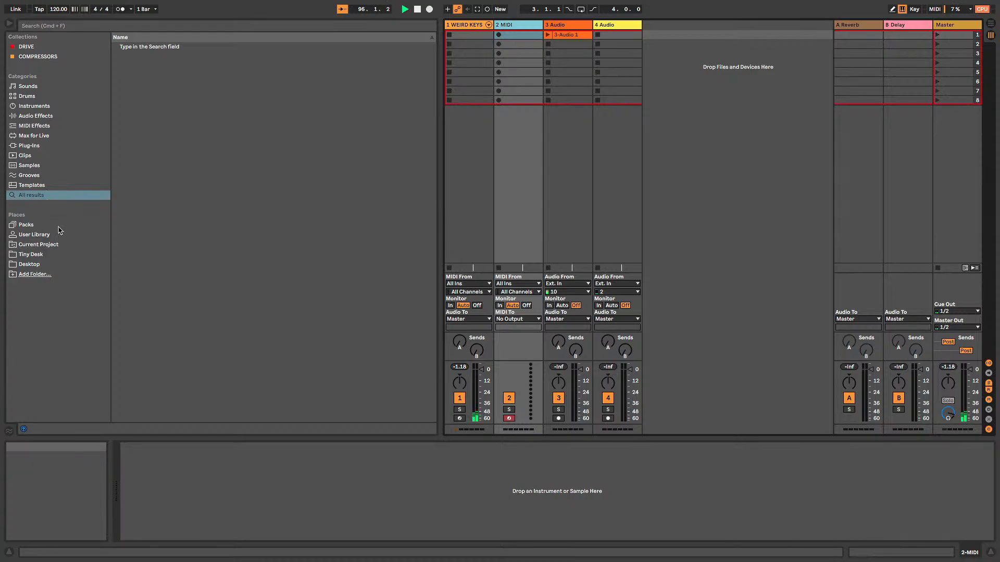
# Browse the installed packs to the Core Library's Samples, One Shots, Drums, Kick folder
pyautogui.click(40, 237)
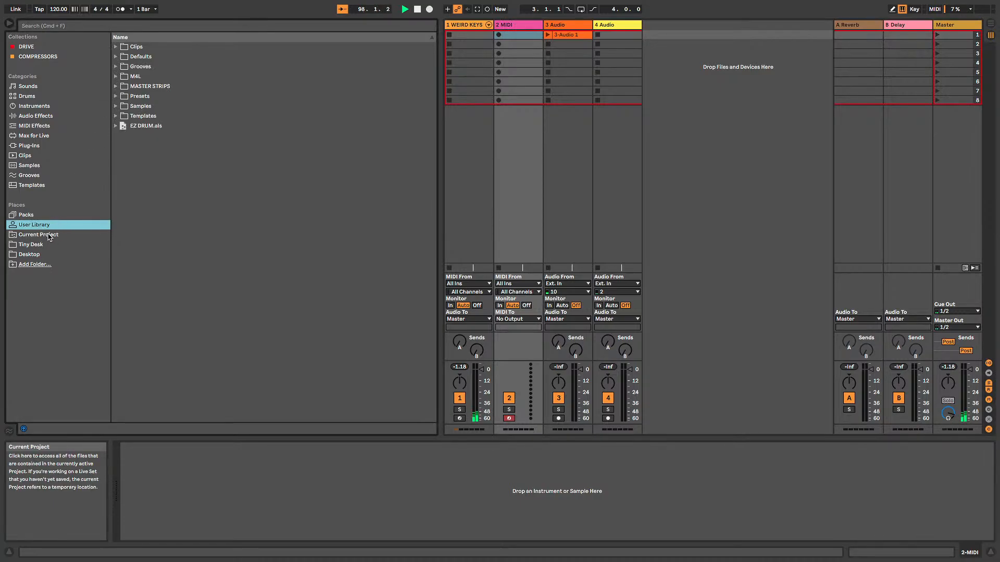
pyautogui.click(31, 215)
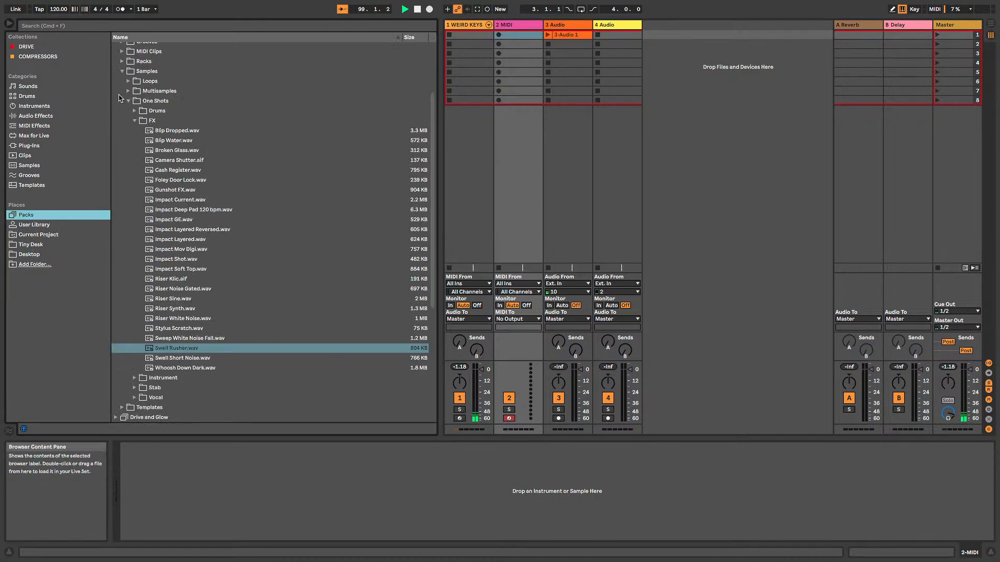
pyautogui.click(121, 71)
pyautogui.click(159, 108)
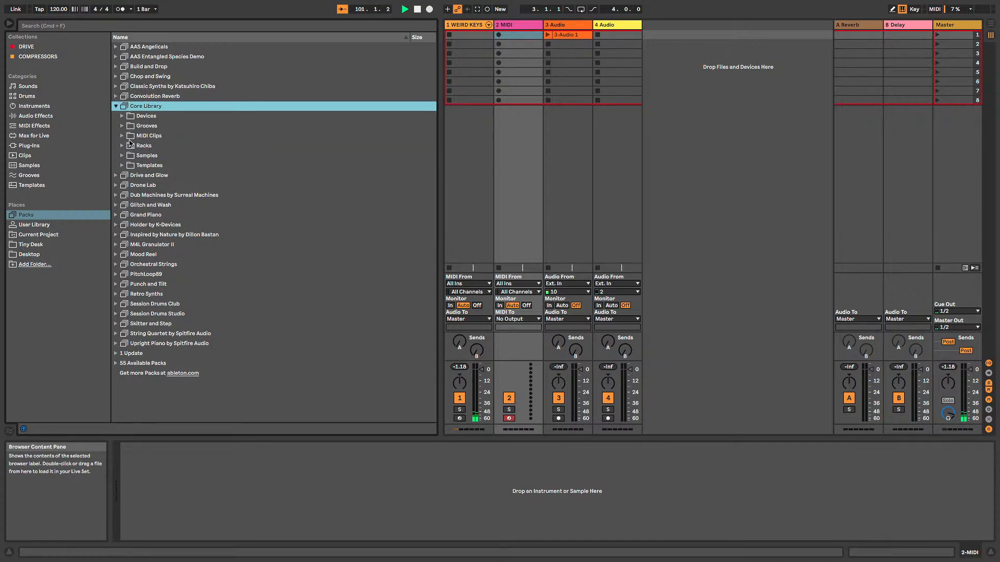
pyautogui.click(122, 156)
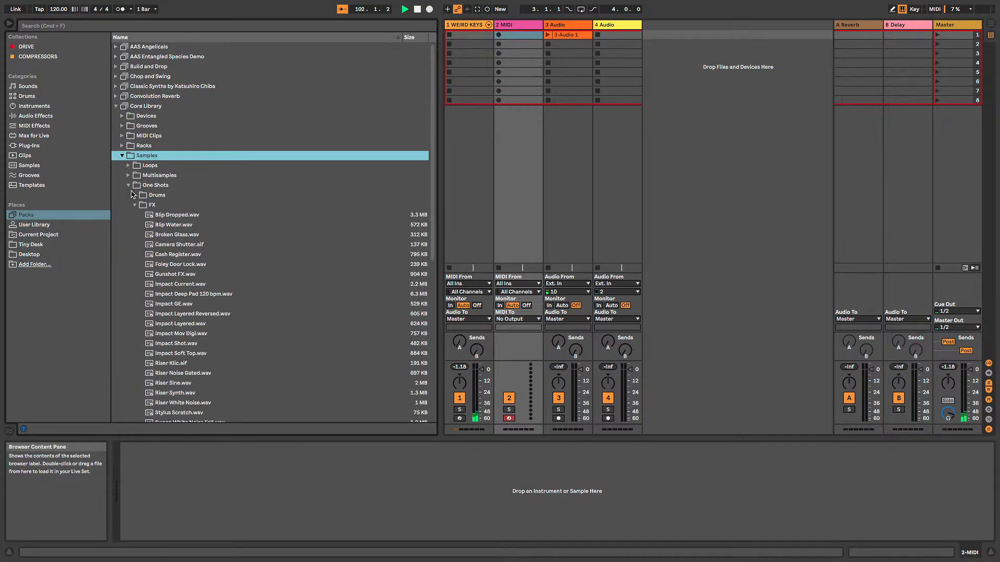
pyautogui.click(134, 204)
pyautogui.click(134, 196)
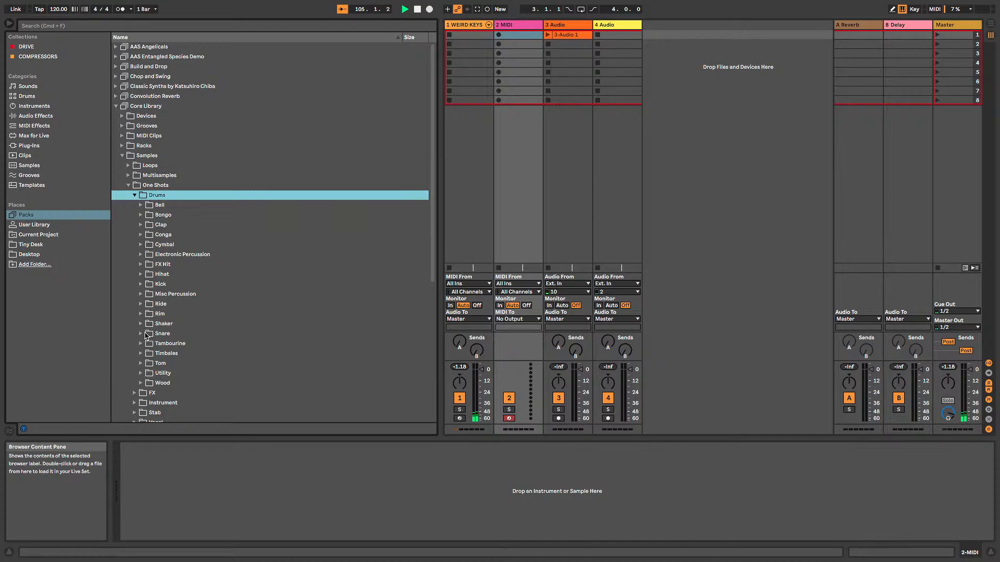
pyautogui.click(141, 284)
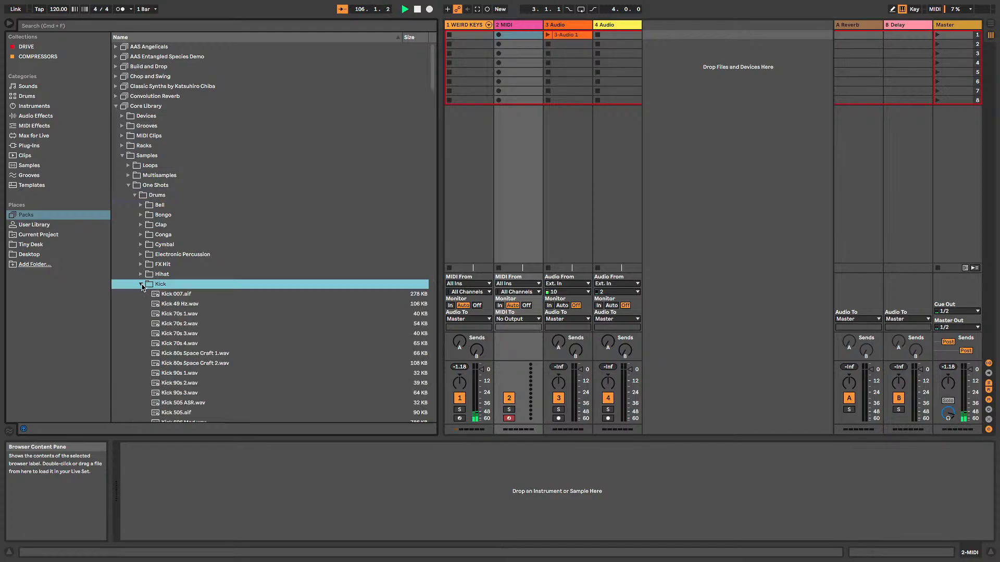
# Preview Kick 007, Kick 49 Hz, Kick 606 Mod and Kick 505, and look through the remaining samples in the Kick folder
pyautogui.click(180, 295)
pyautogui.click(183, 304)
pyautogui.scroll(-2, 183, 309)
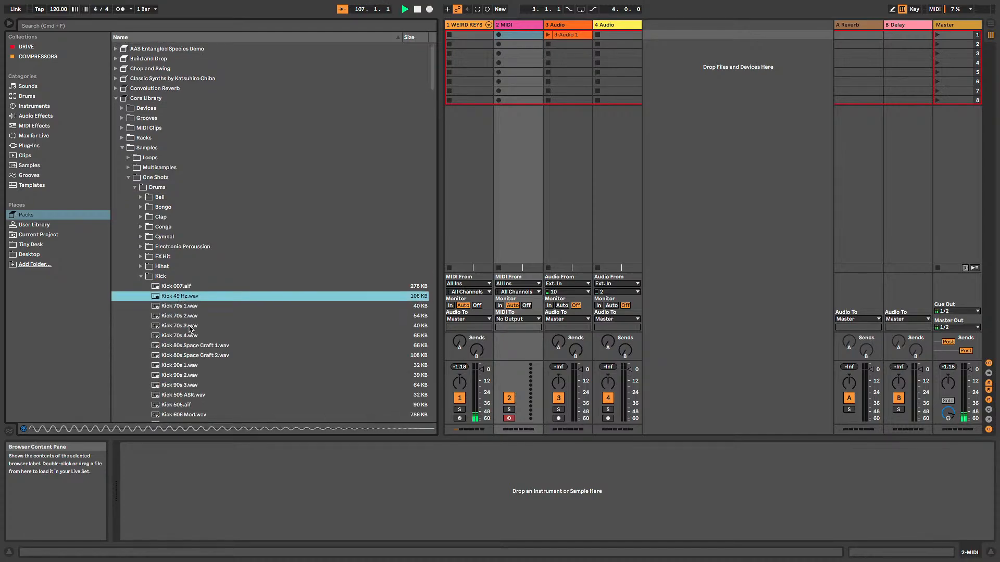
pyautogui.click(183, 254)
pyautogui.scroll(-5, 190, 284)
pyautogui.click(189, 290)
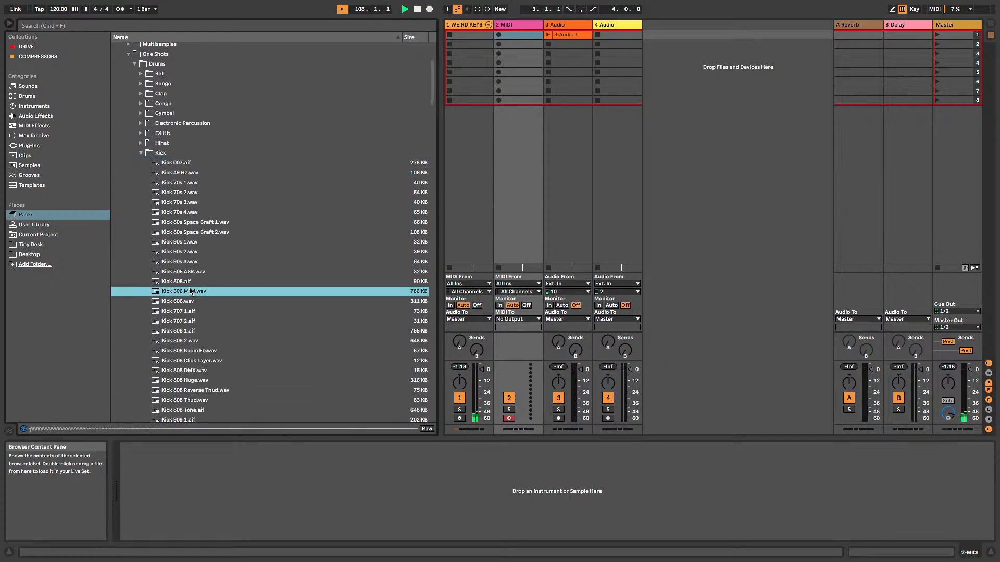
pyautogui.click(188, 281)
pyautogui.scroll(-20, 188, 284)
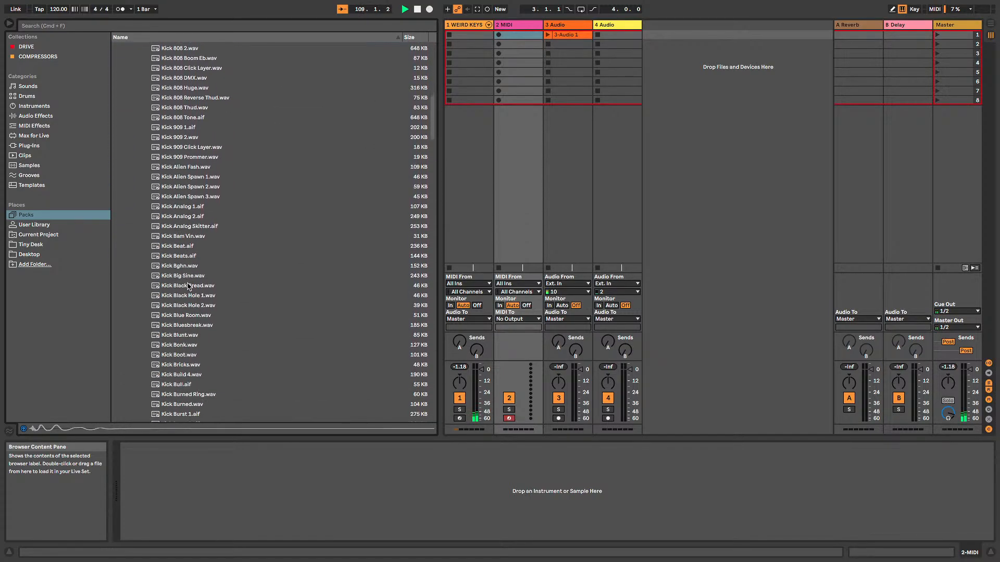
pyautogui.scroll(-3, 188, 285)
pyautogui.scroll(-10, 189, 285)
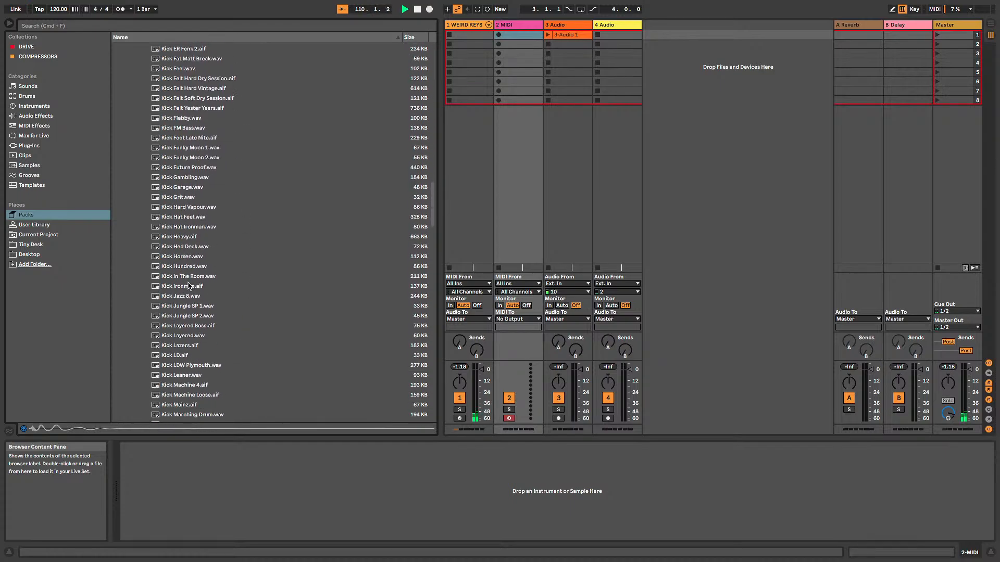
pyautogui.scroll(-10, 193, 281)
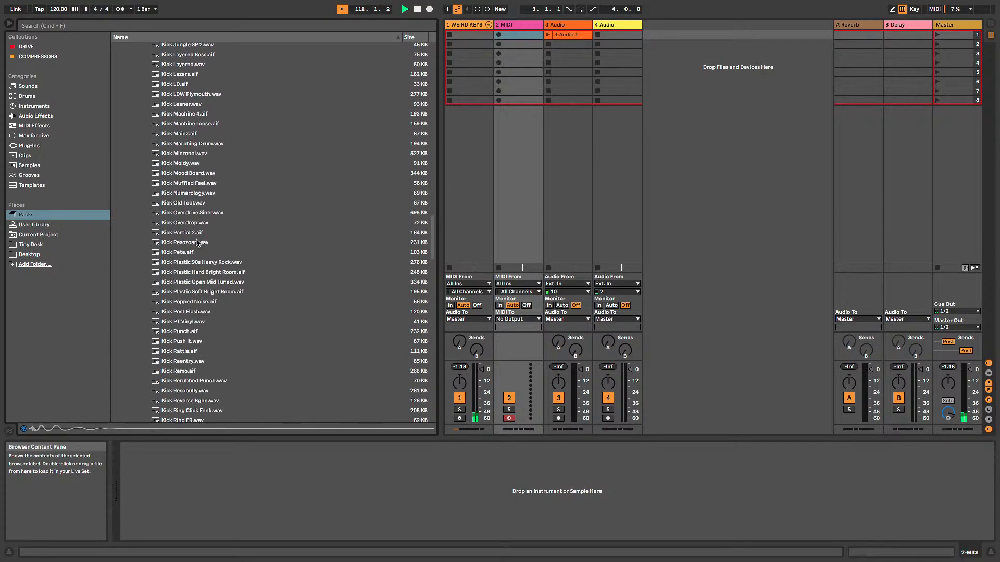
pyautogui.scroll(-20, 197, 242)
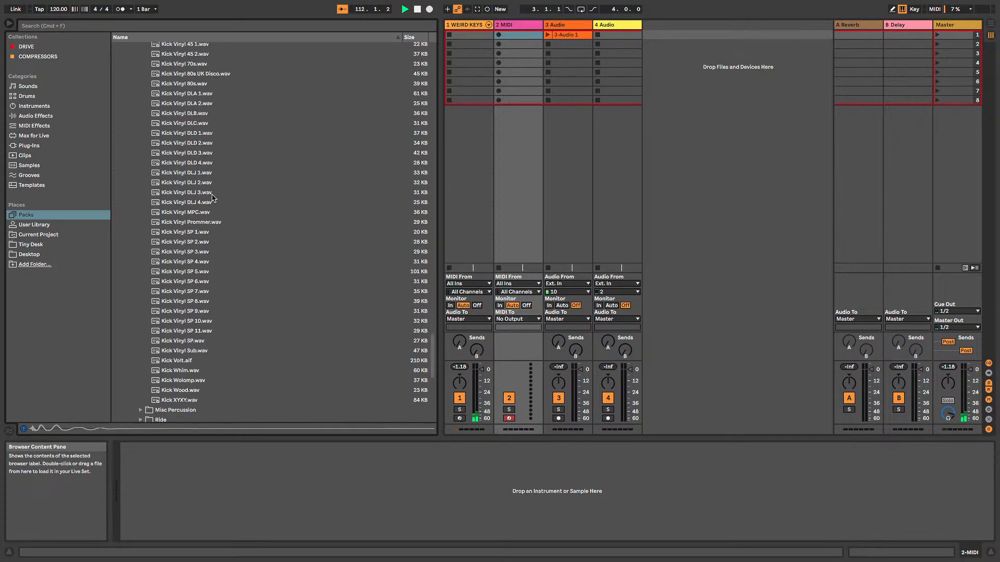
pyautogui.scroll(7, 213, 219)
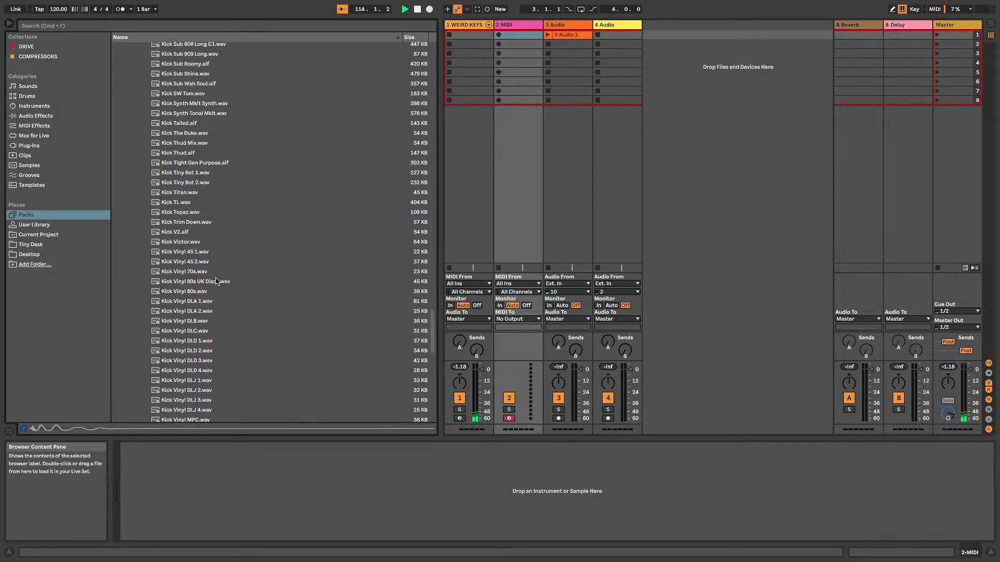
# Preview the Kick Vinyl 45 and 70s samples, and load Kick Vinyl 45 2.wav onto the empty MIDI track with WEIRD KEYS muted
pyautogui.click(211, 256)
pyautogui.click(213, 263)
pyautogui.scroll(4, 213, 224)
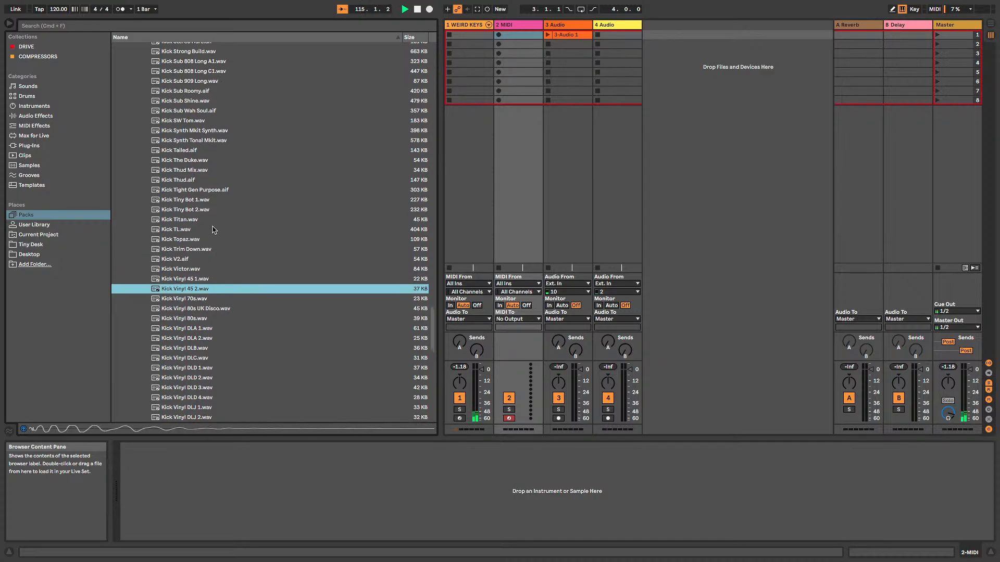
pyautogui.scroll(-3, 218, 314)
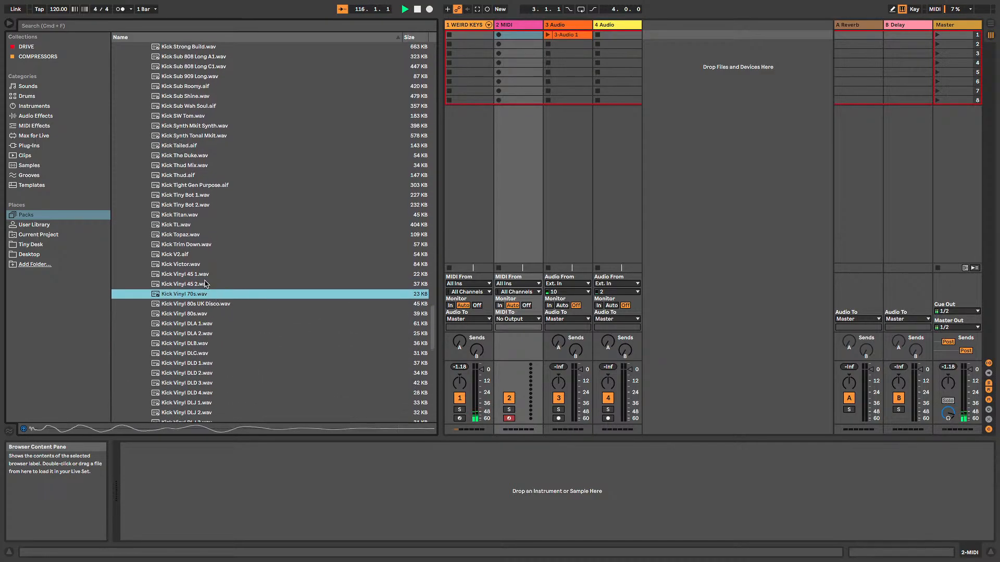
pyautogui.press('Up')
pyautogui.click(207, 290)
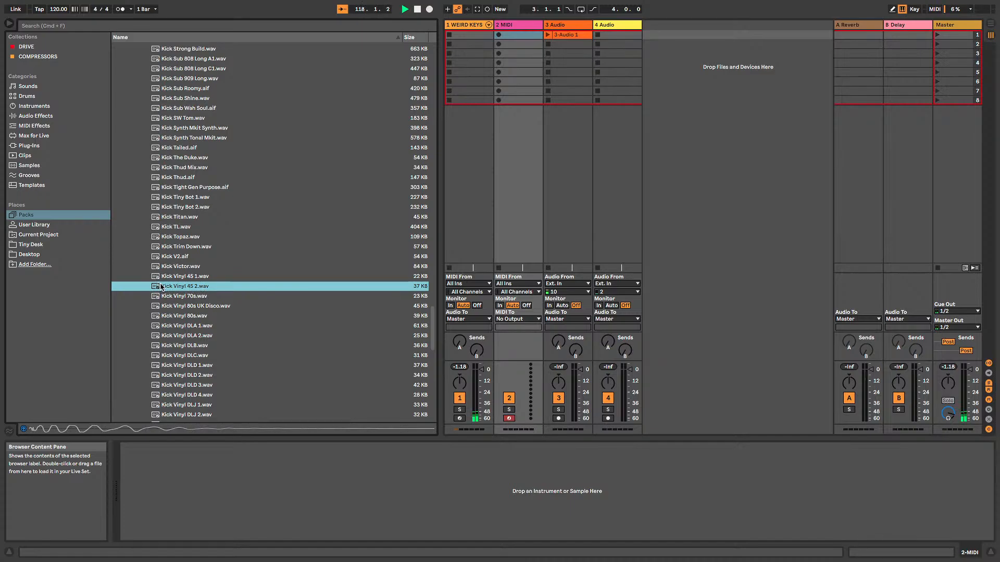
pyautogui.click(460, 398)
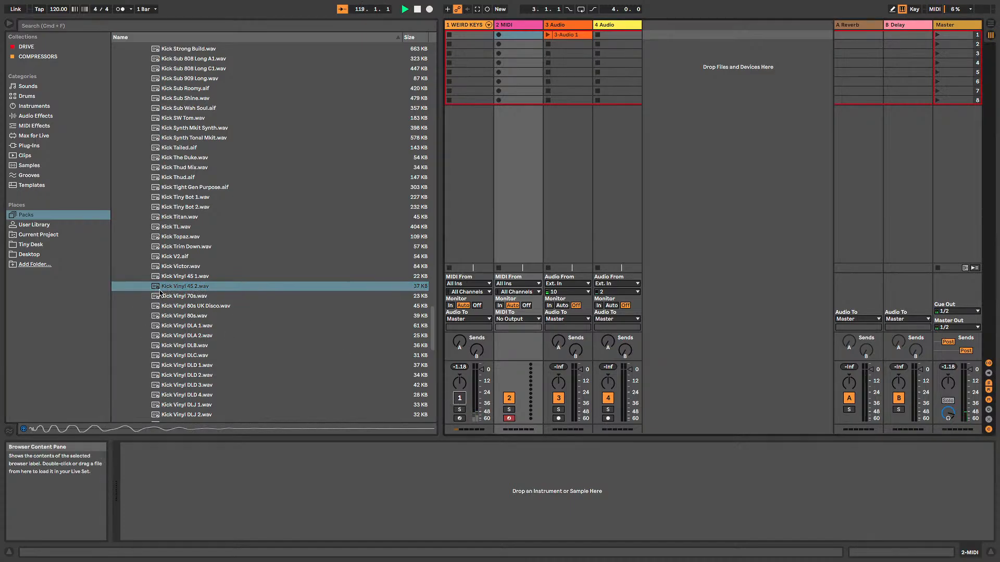
pyautogui.moveTo(160, 293); pyautogui.dragTo(427, 492)
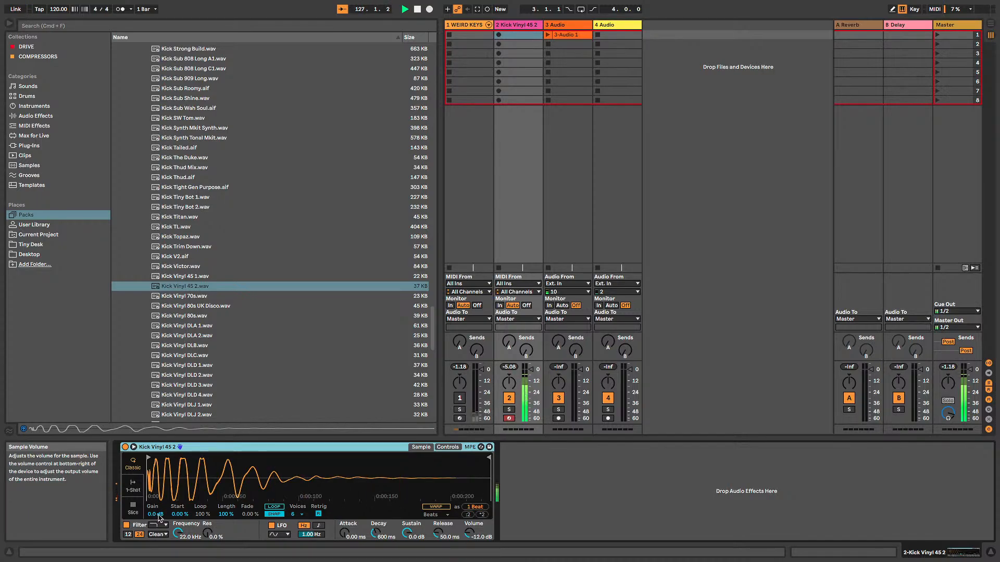
# Compare the kick's 1-Shot and Slice playback modes and view its Controls, and set the computer keyboard octave to C3 to D4
pyautogui.click(133, 486)
pyautogui.click(133, 508)
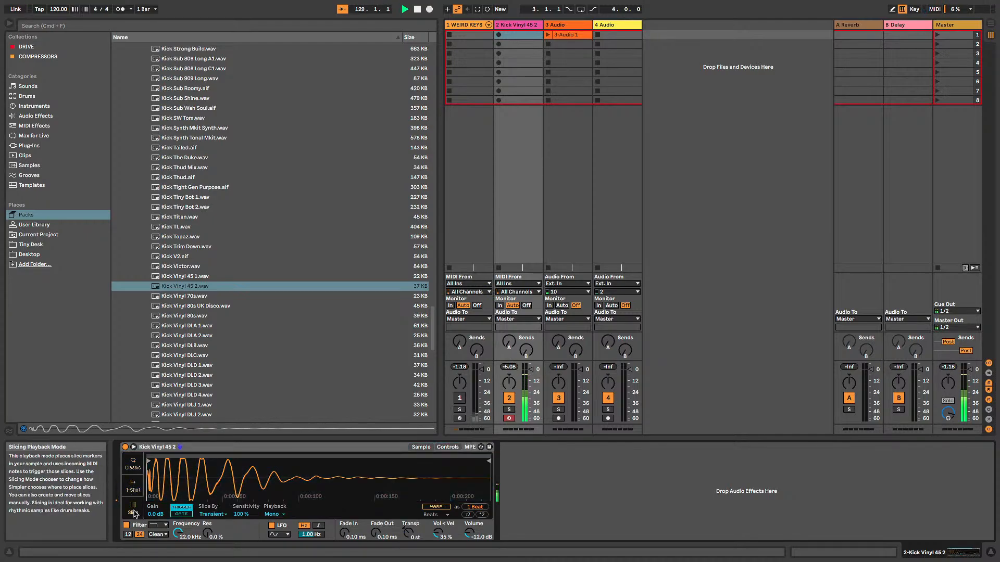
pyautogui.click(134, 492)
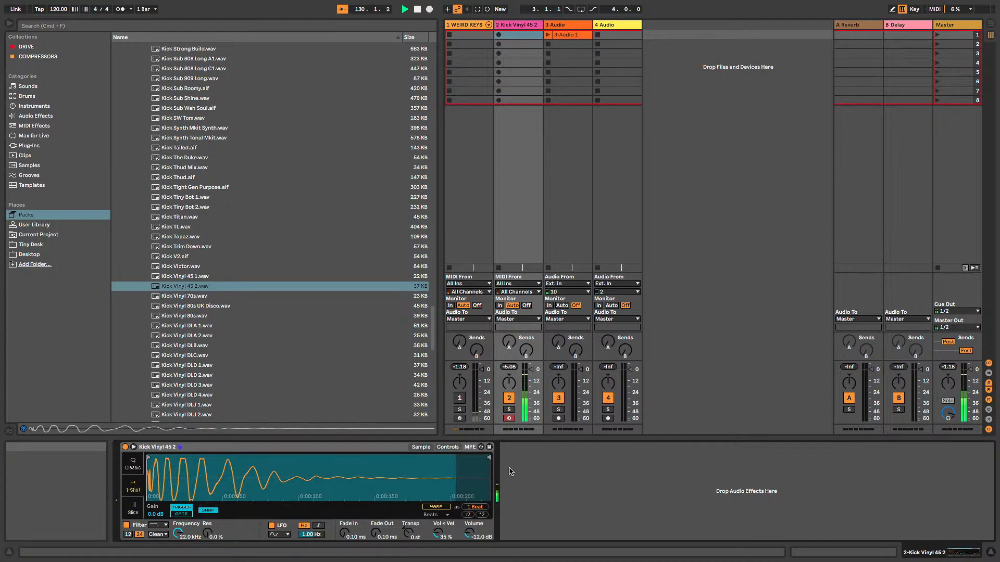
pyautogui.click(449, 447)
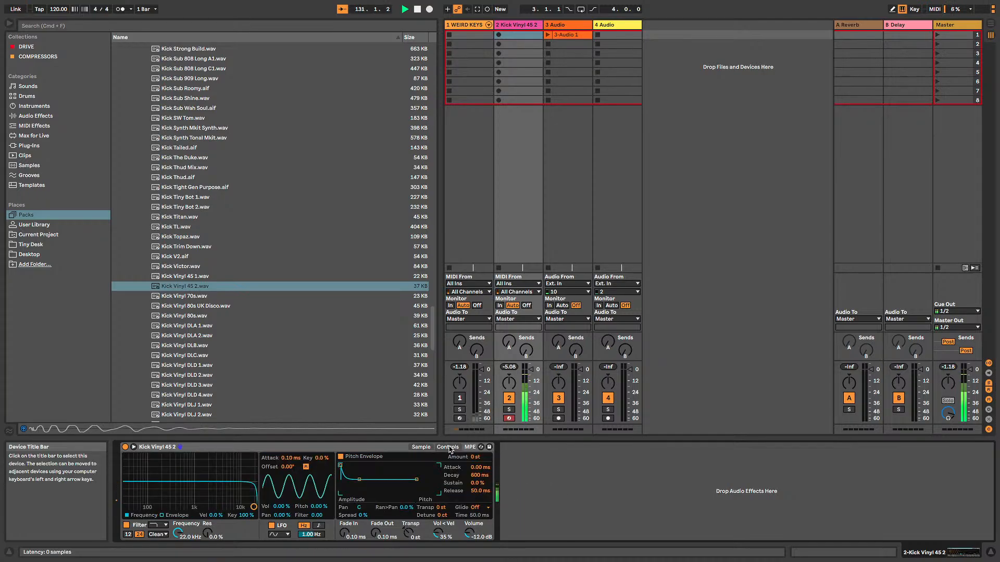
pyautogui.click(421, 448)
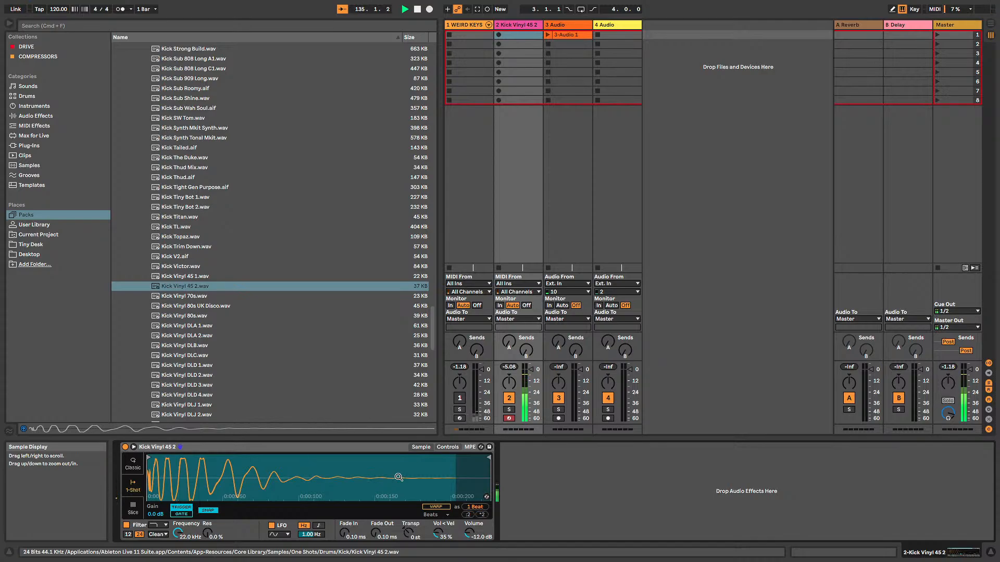
pyautogui.press('x')
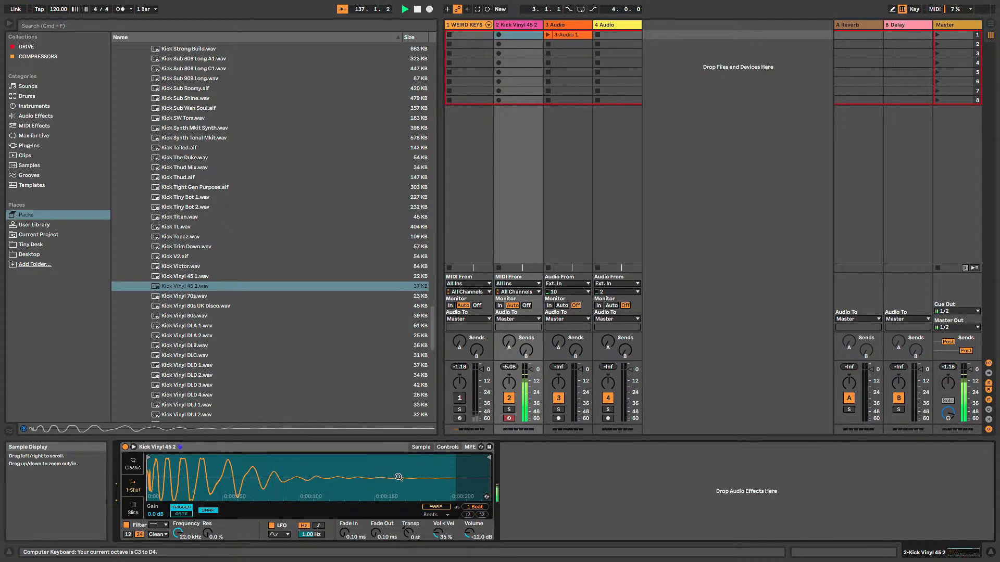
# Compare Slice with Classic playback, leave the kick's Simpler in Classic mode, and show its filter, LFO and envelope controls
pyautogui.click(133, 464)
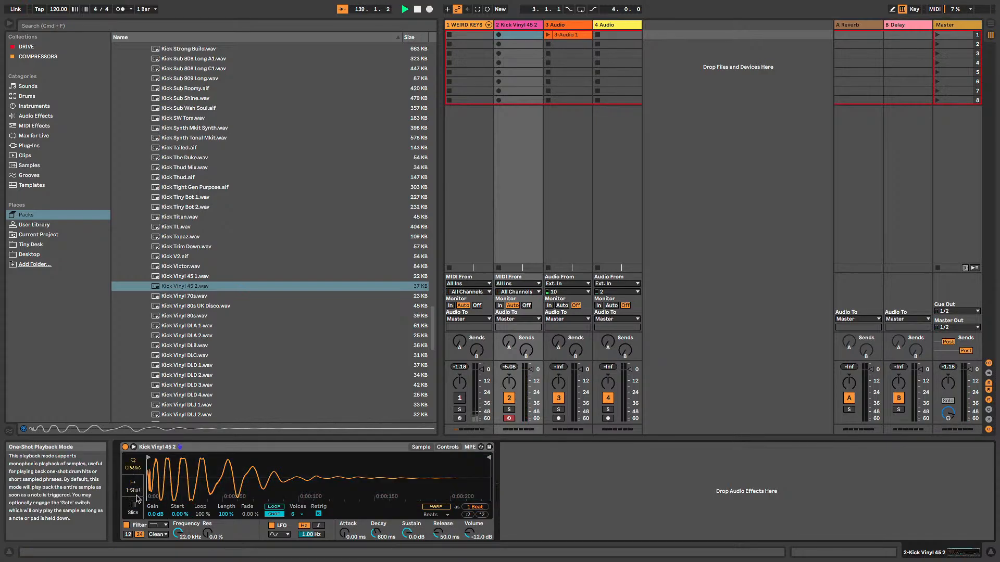
pyautogui.click(134, 506)
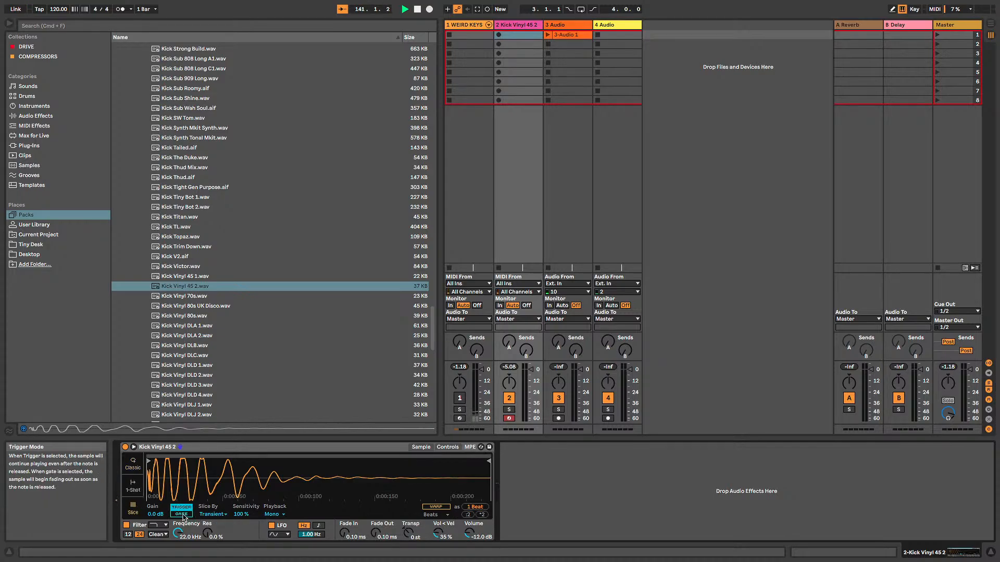
pyautogui.click(133, 463)
pyautogui.click(452, 447)
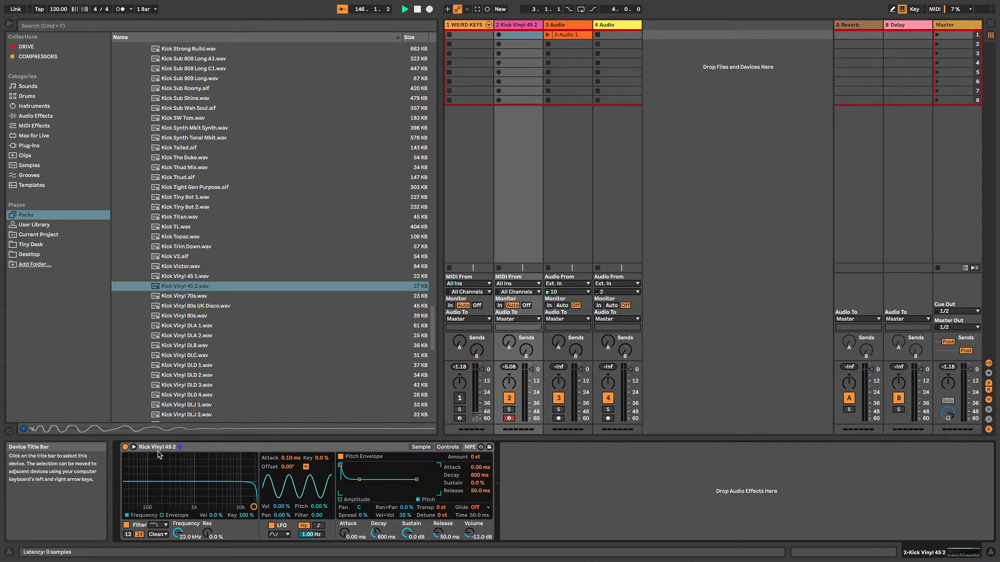
# Show the kick's waveform in the expanded sample view and try 1-Shot and Slice playback before returning to Classic
pyautogui.click(207, 449)
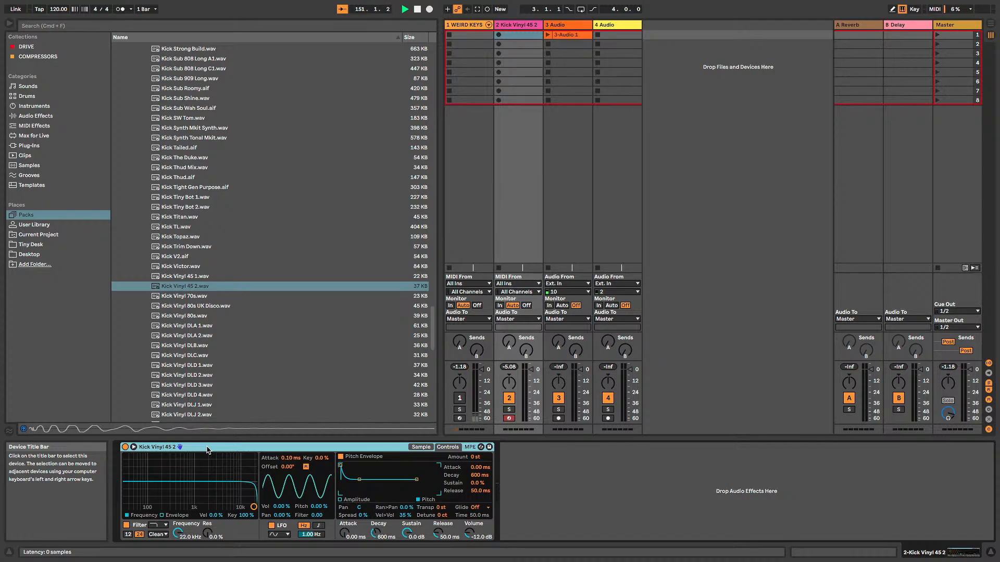
pyautogui.click(134, 448)
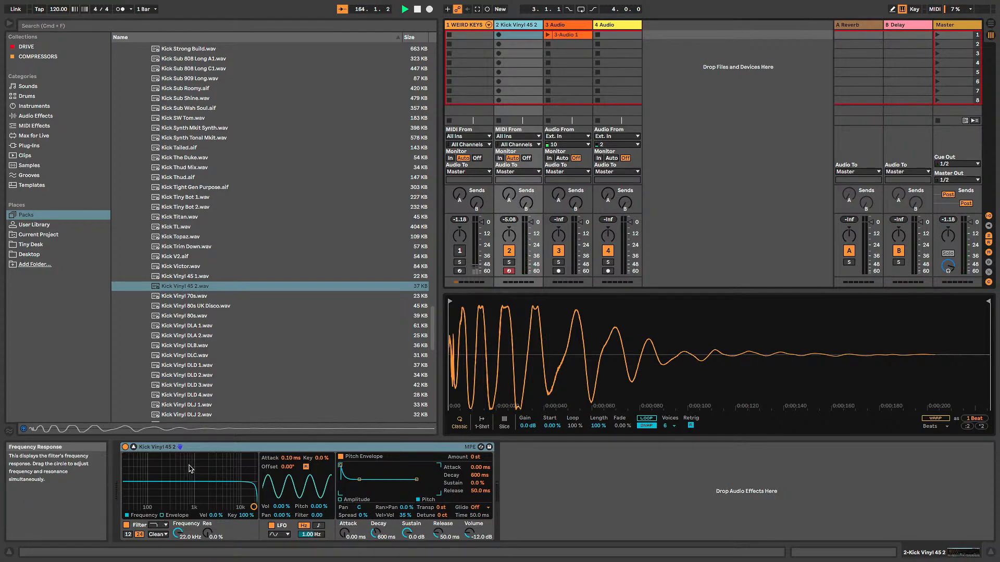
pyautogui.click(485, 422)
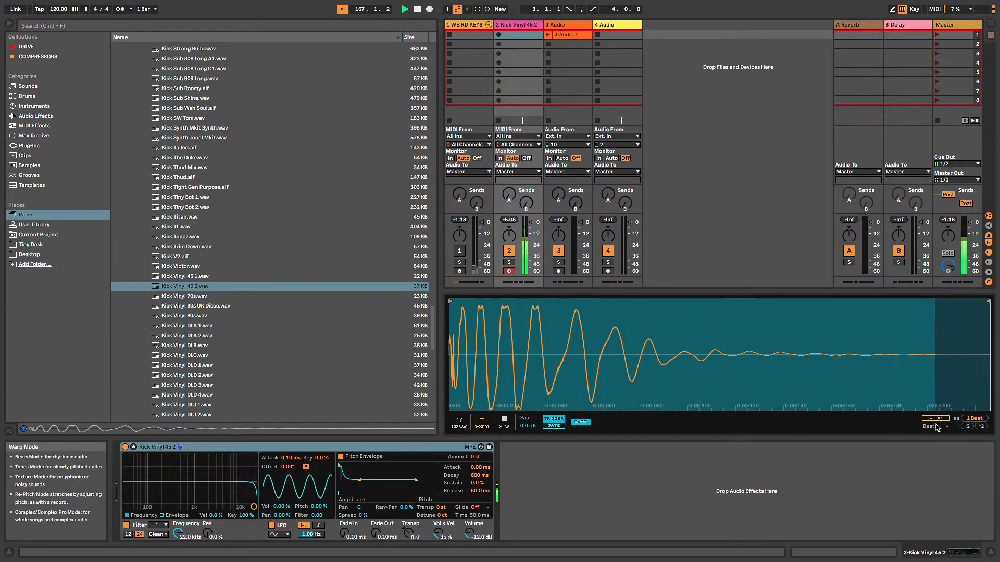
pyautogui.click(503, 422)
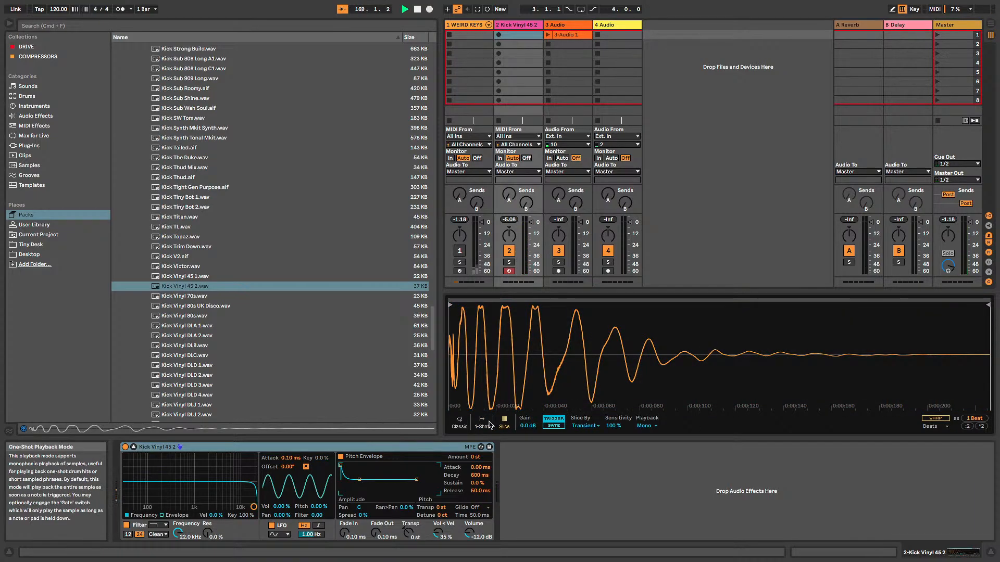
pyautogui.click(459, 422)
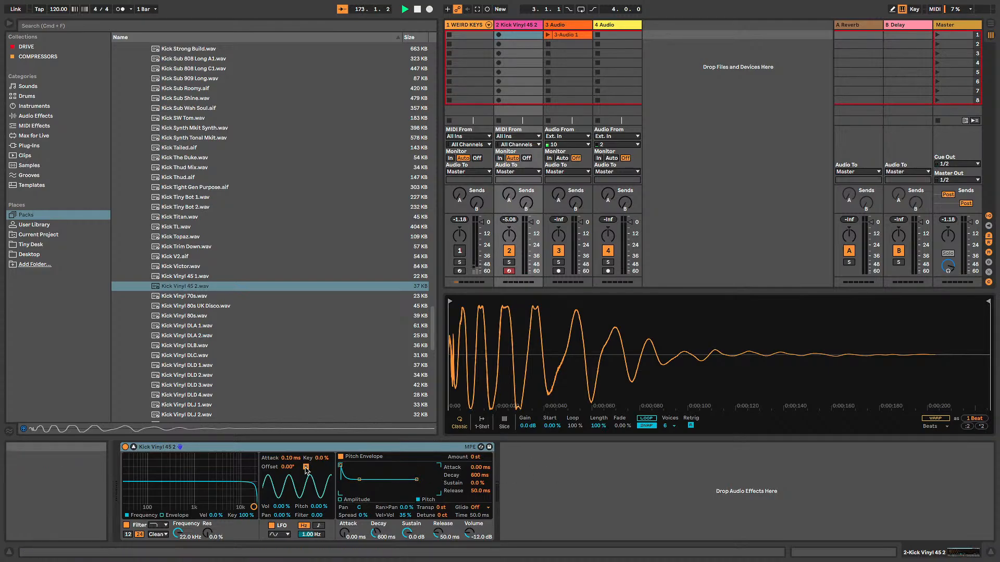
# Convert the kick's Simpler to Sampler and set the sample's key tracking Scale to 0 %
pyautogui.rightClick(216, 449)
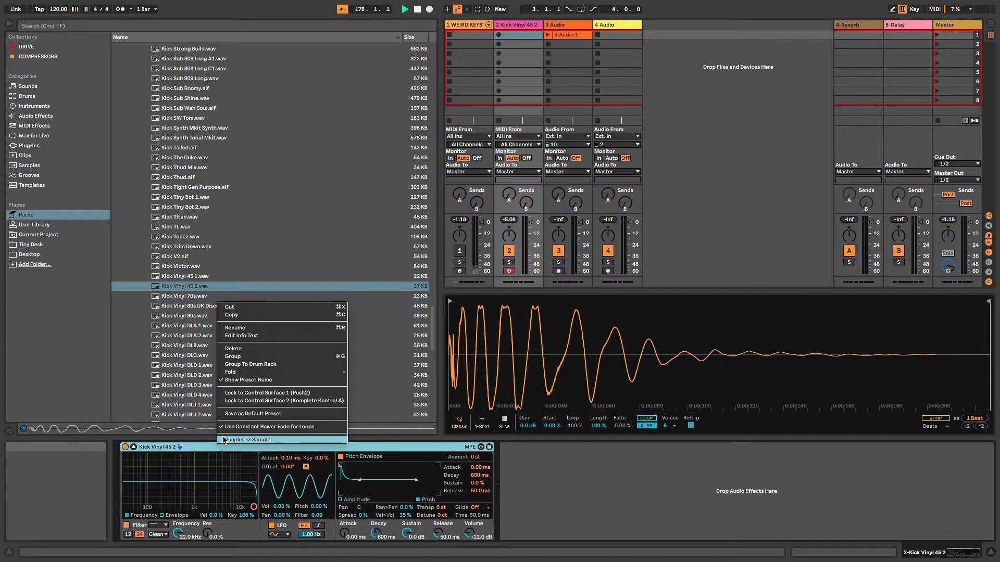
pyautogui.click(230, 440)
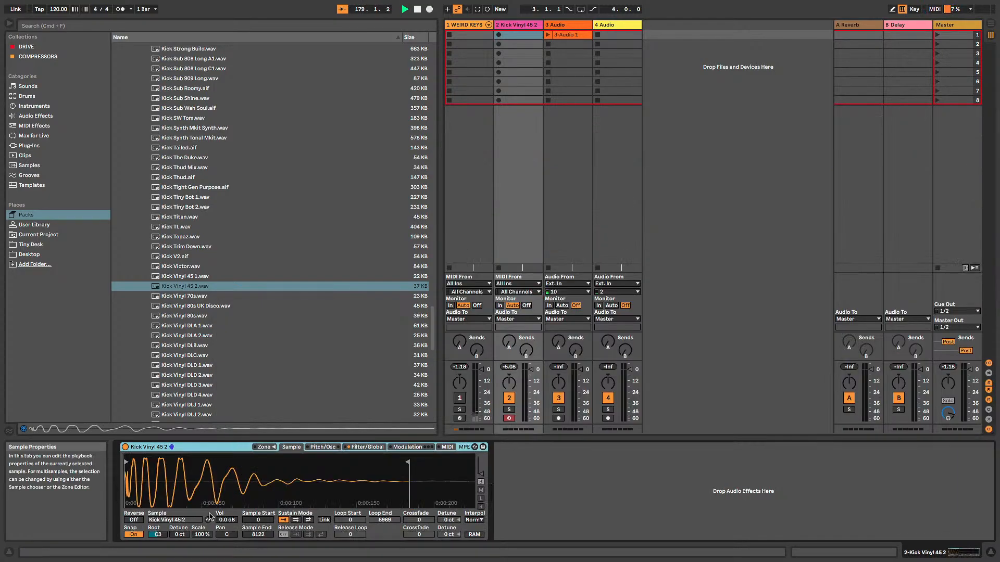
pyautogui.click(201, 535)
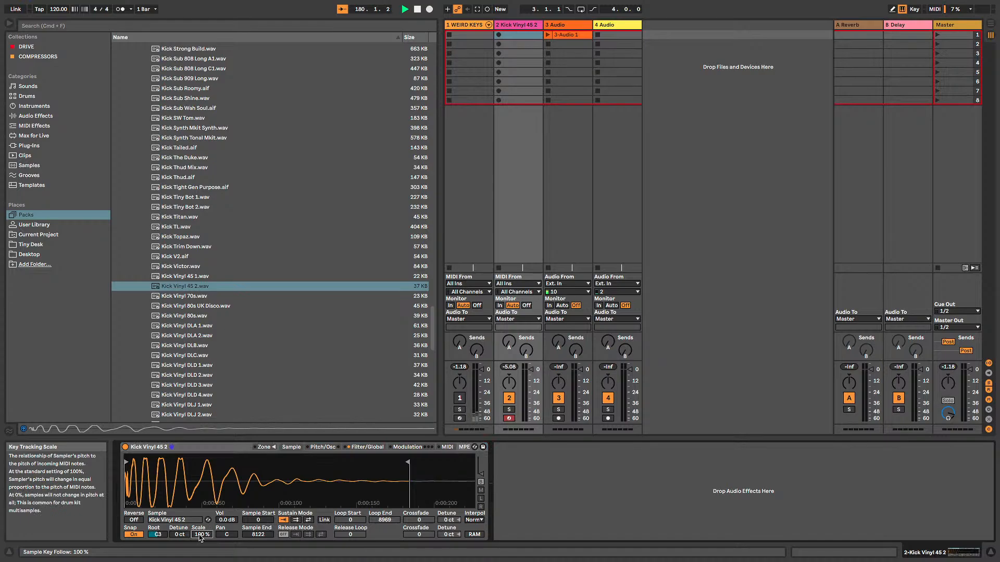
pyautogui.press('Return')
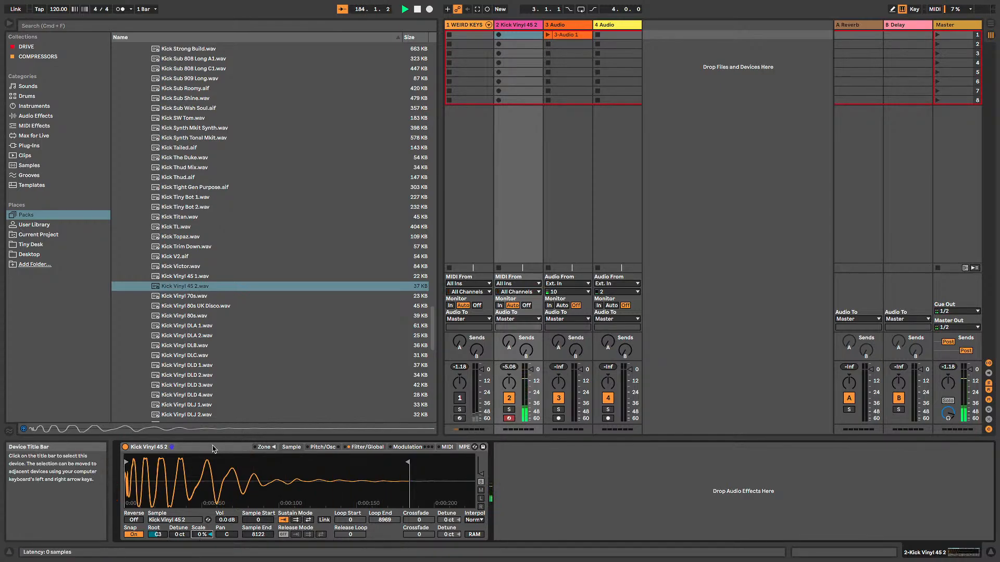
# Convert the kick's Sampler back to Simpler and set its number of voices to 1
pyautogui.rightClick(240, 447)
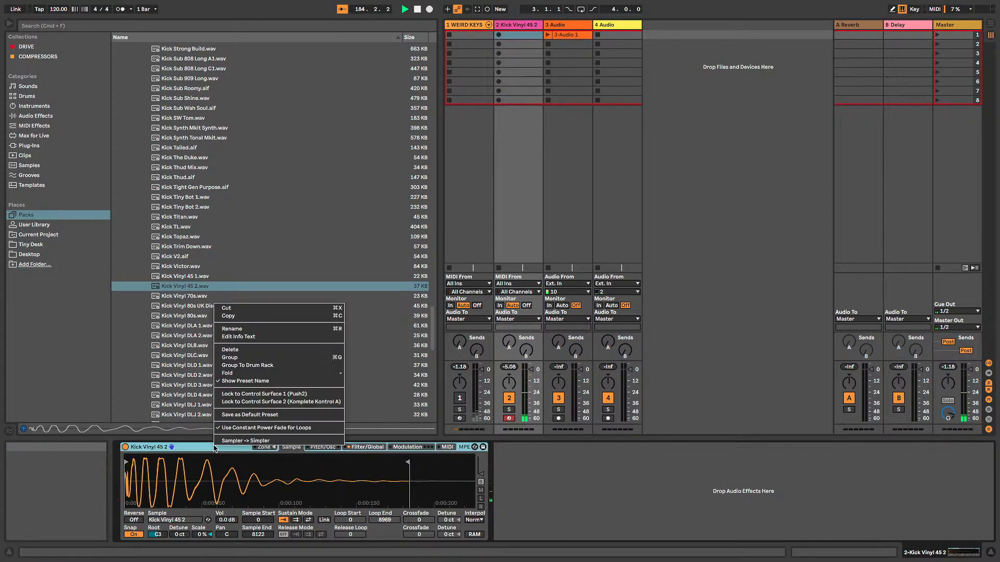
pyautogui.click(242, 441)
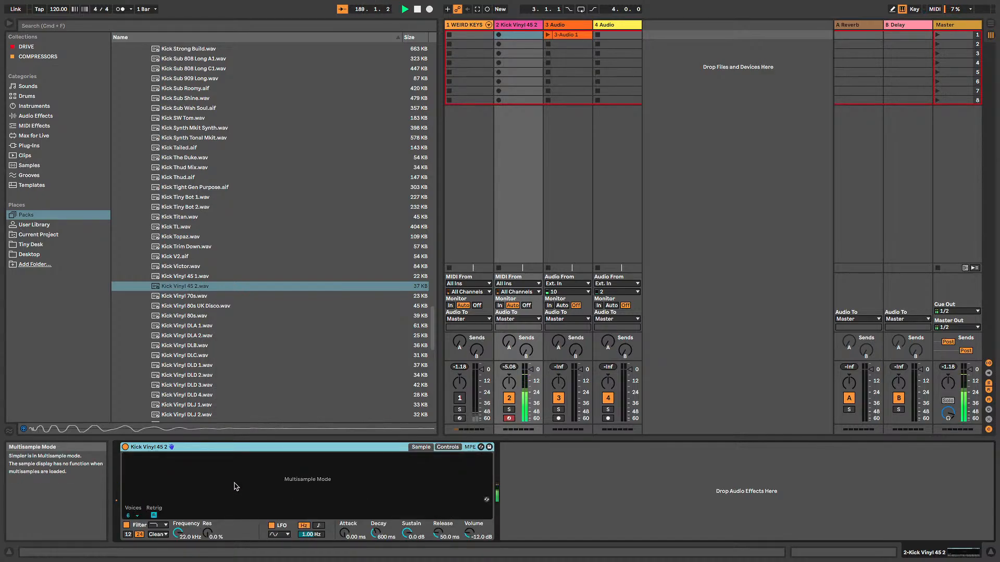
pyautogui.click(129, 515)
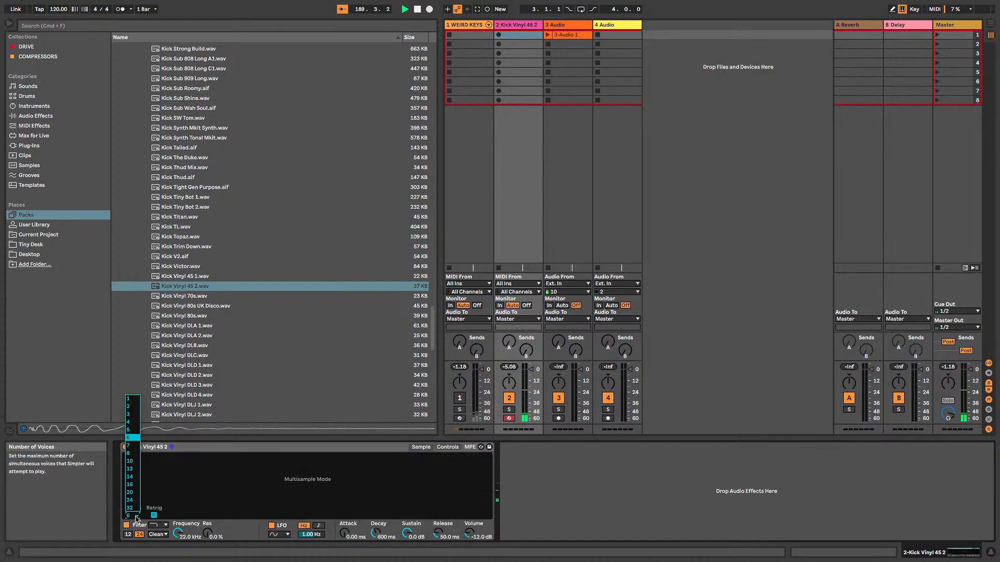
pyautogui.click(130, 399)
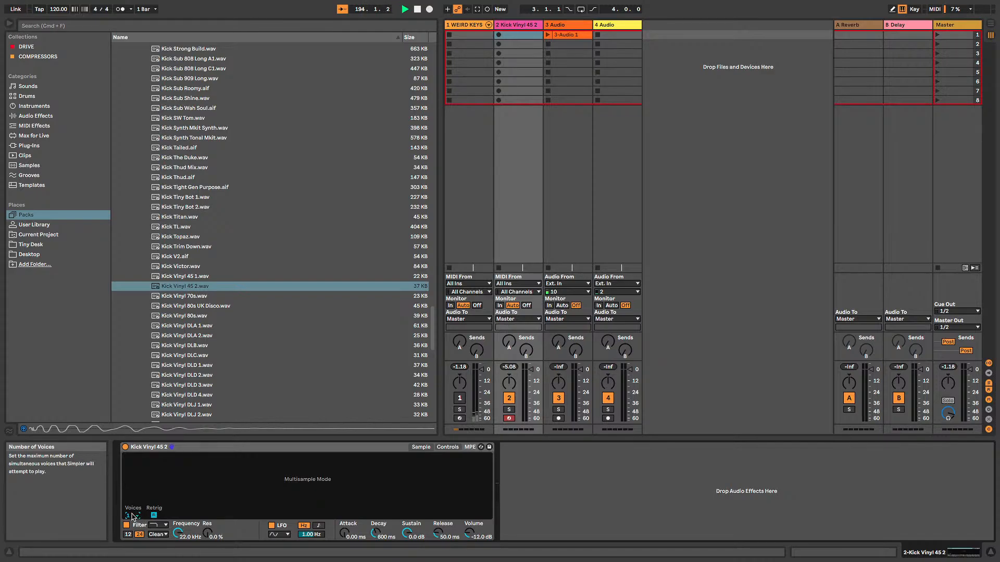
# Show the kick Simpler's Controls and create an empty MIDI clip in the first slot of the Kick Vinyl 45 2 track
pyautogui.click(448, 447)
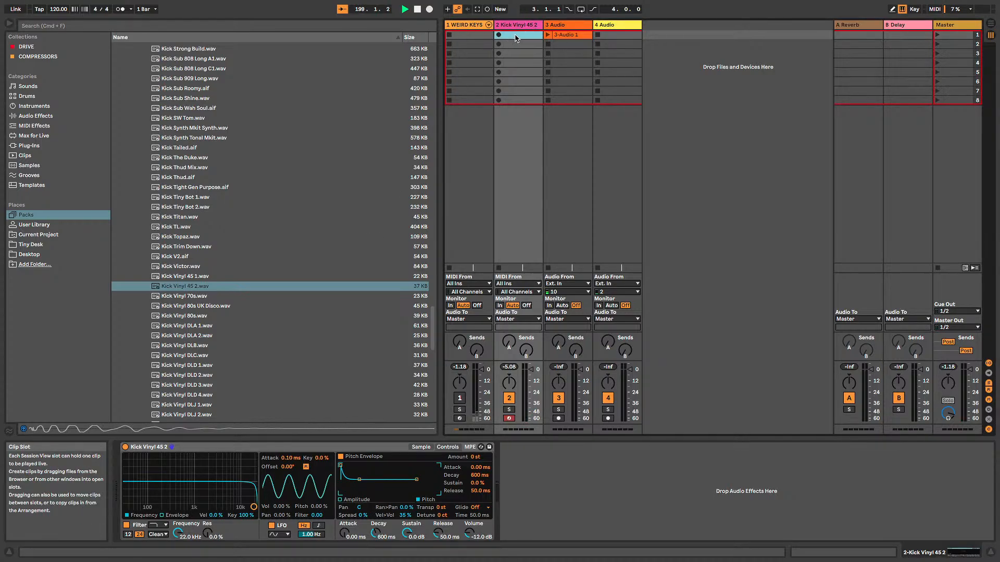
pyautogui.doubleClick(516, 38)
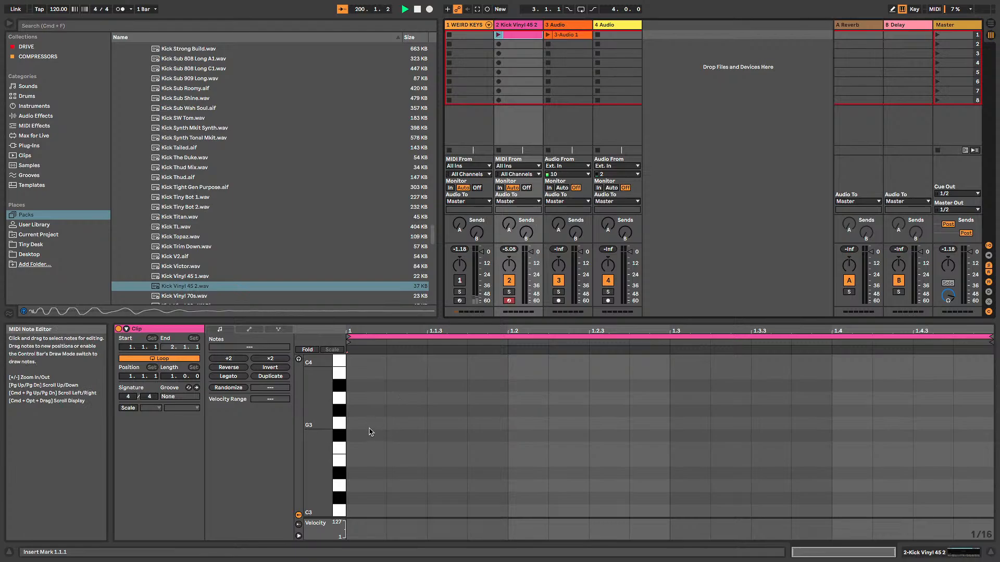
# Add four C1 kick notes to the MIDI clip, one sixteenth long at the start of each beat
pyautogui.scroll(-8, 371, 448)
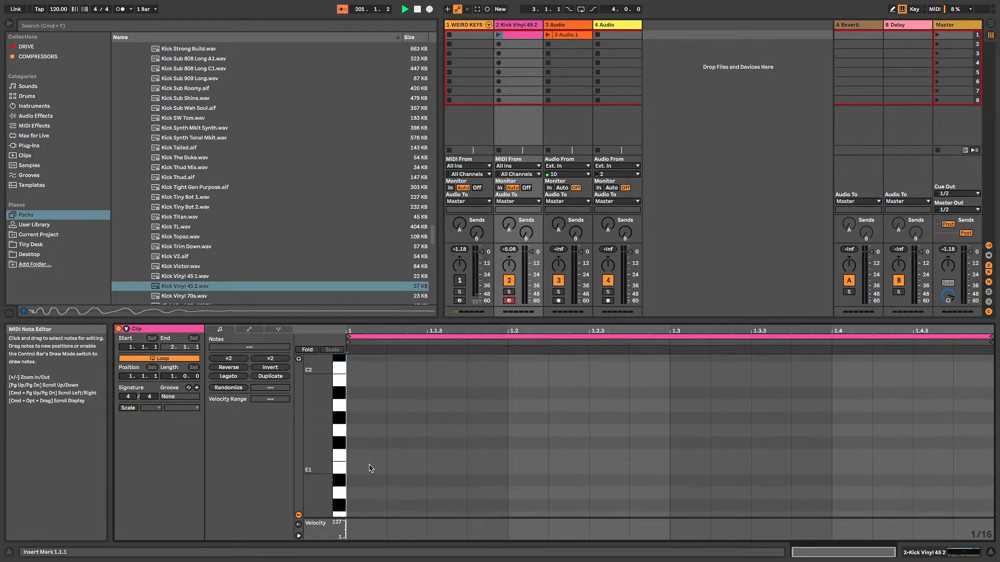
pyautogui.scroll(-3, 367, 465)
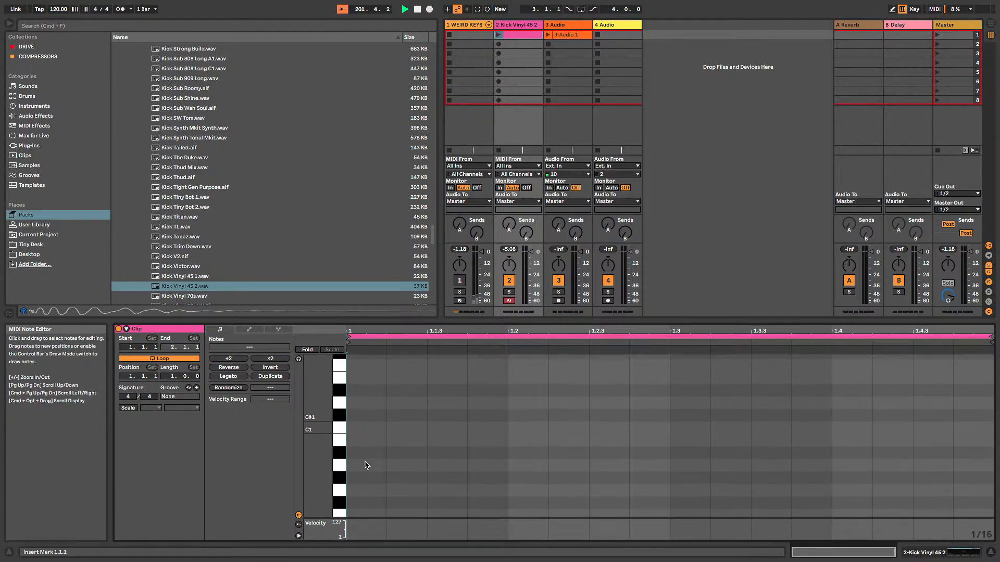
pyautogui.doubleClick(367, 427)
pyautogui.doubleClick(529, 427)
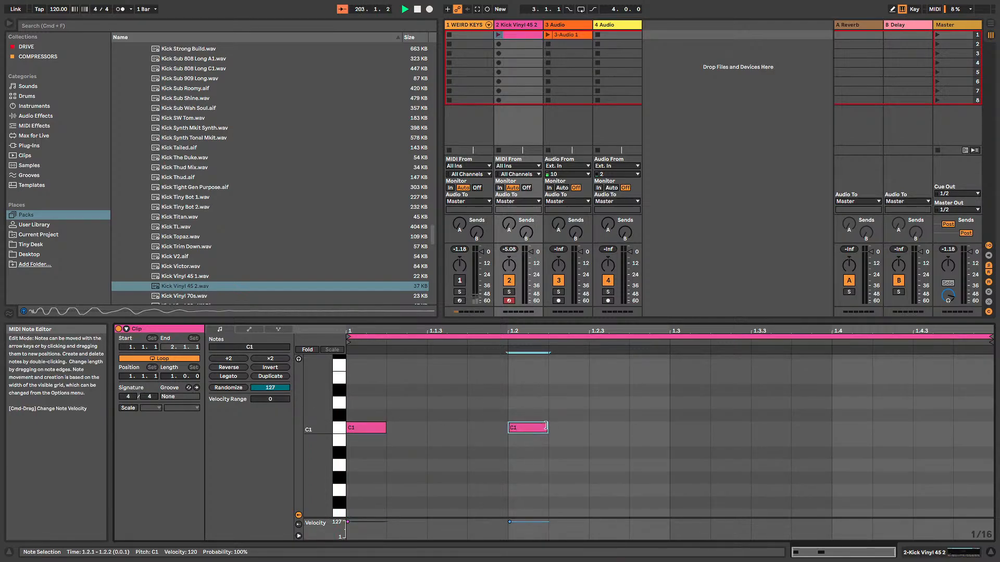
pyautogui.doubleClick(683, 428)
pyautogui.click(849, 430)
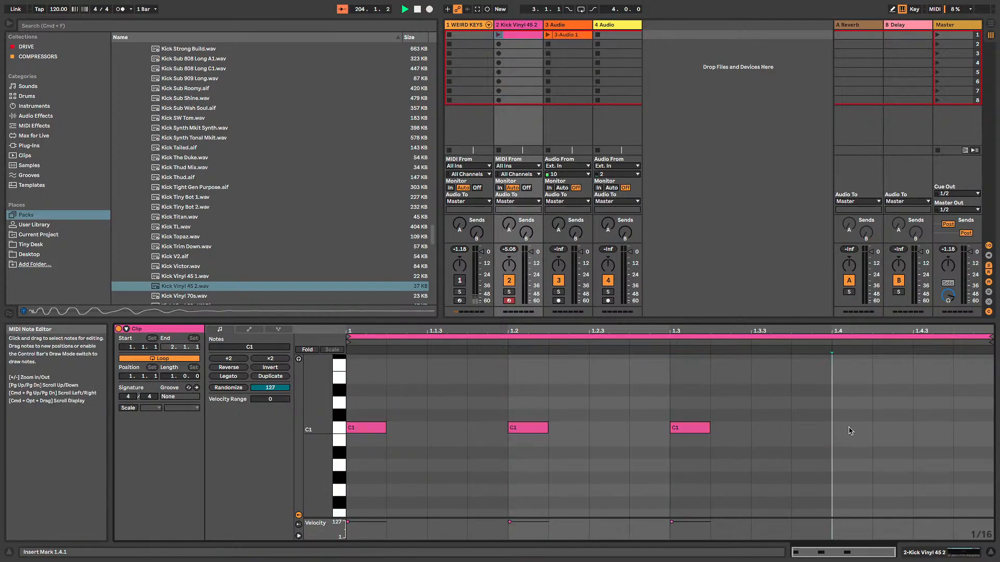
pyautogui.doubleClick(851, 430)
# Set the first three kick notes' velocities to 127, 92 and 74, raise the fourth's velocity, and launch the clip
pyautogui.click(347, 522)
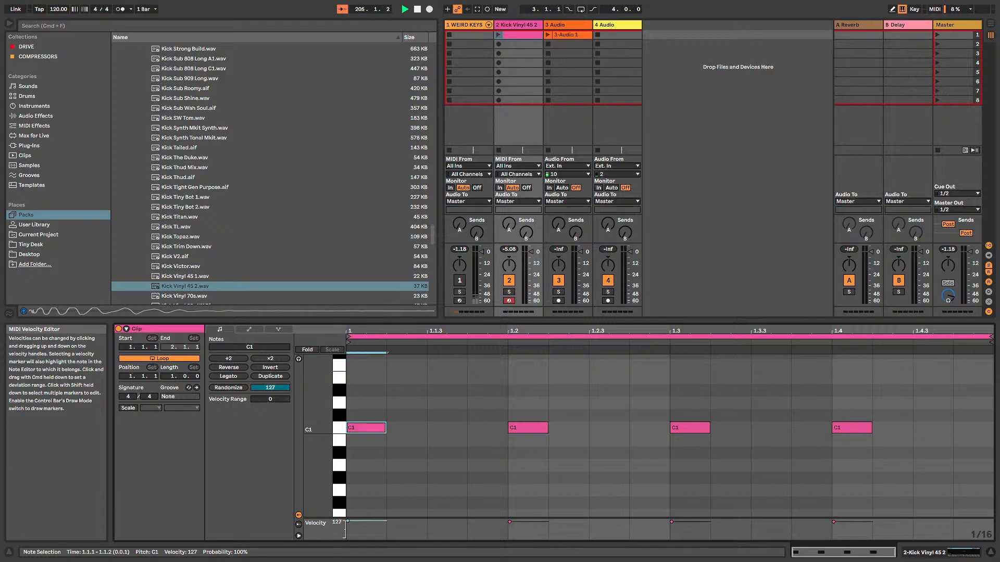
pyautogui.moveTo(528, 522); pyautogui.dragTo(529, 526)
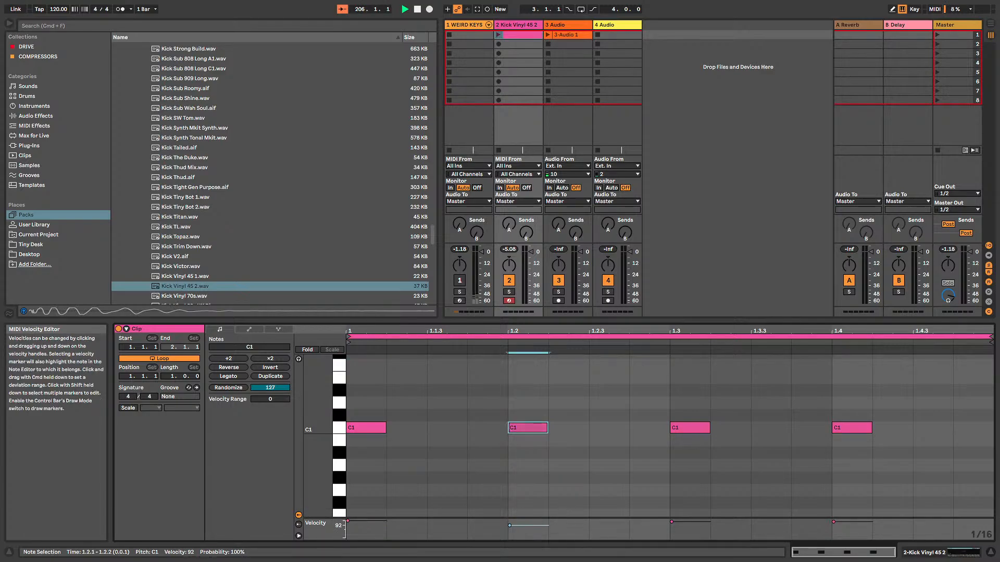
pyautogui.moveTo(672, 522); pyautogui.dragTo(678, 532)
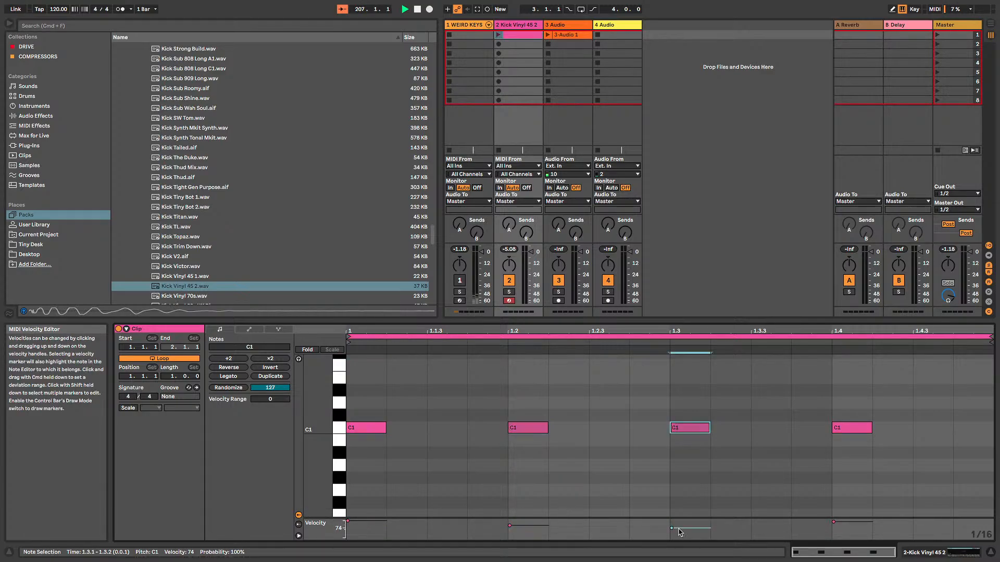
pyautogui.click(833, 522)
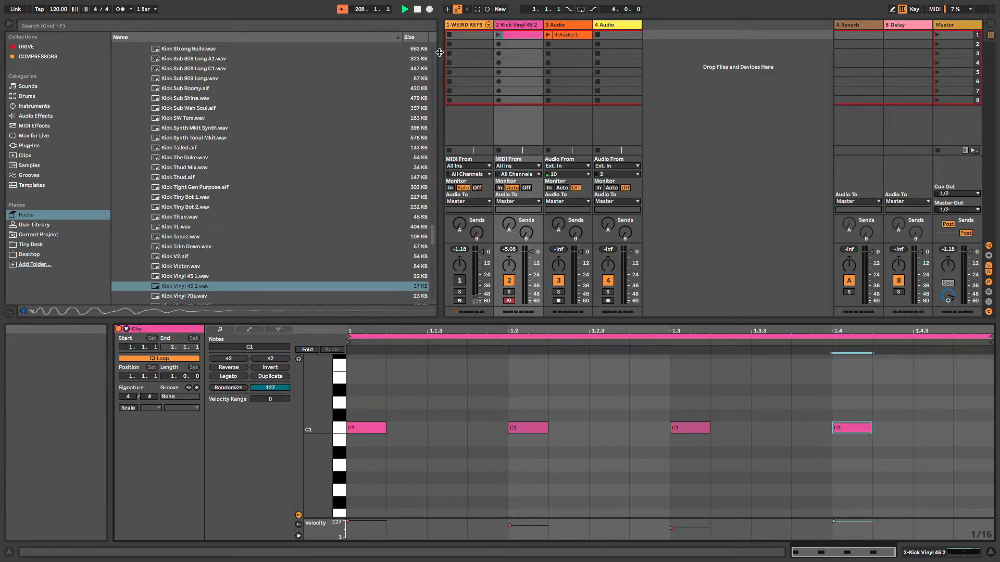
pyautogui.click(498, 35)
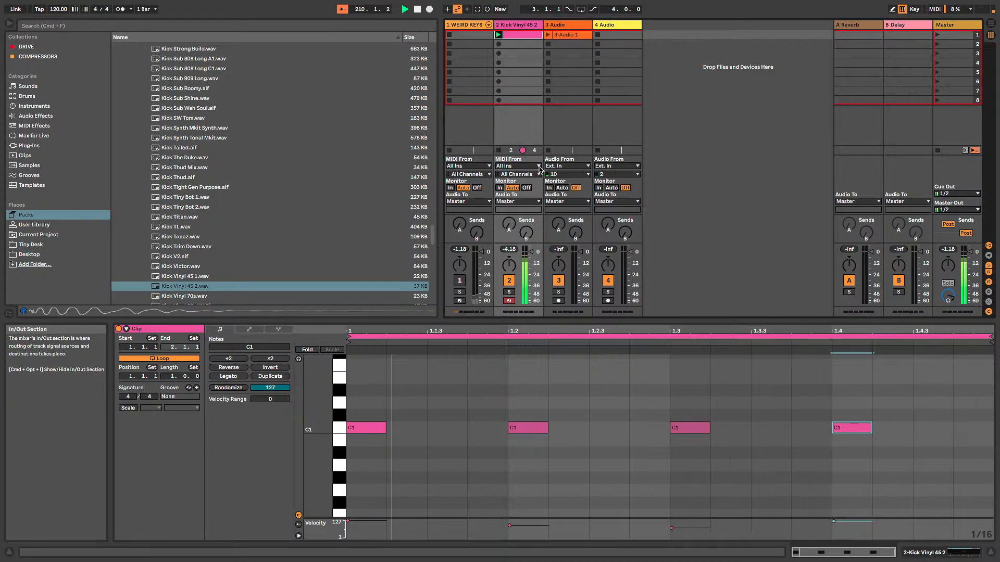
# Show the kick track's devices and convert its Simpler to Sampler
pyautogui.doubleClick(513, 25)
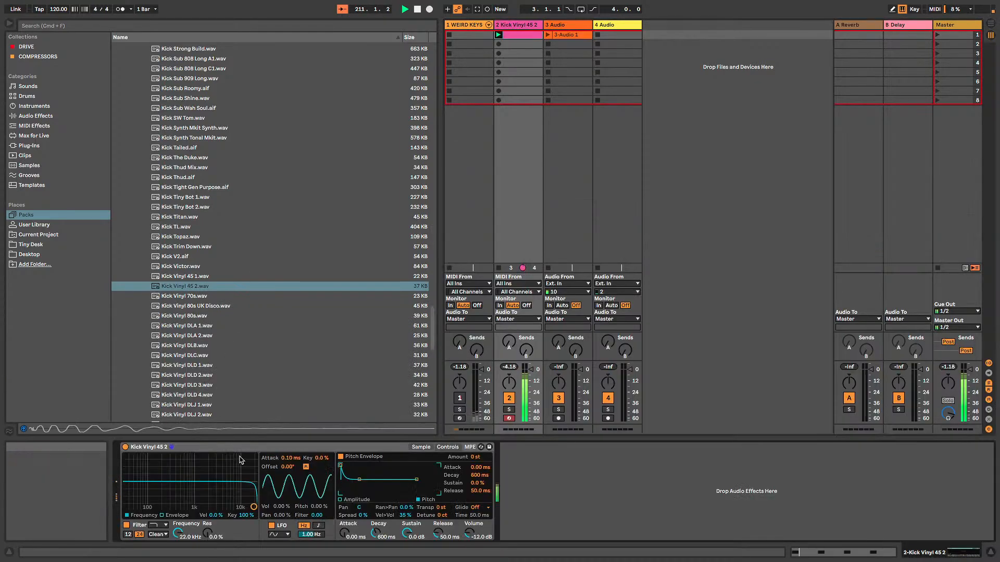
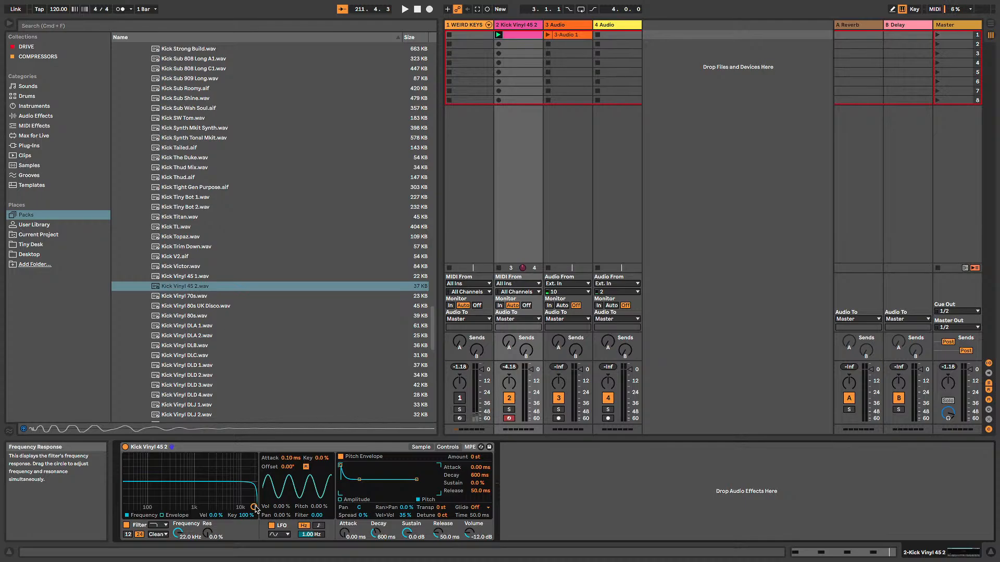
pyautogui.click(245, 448)
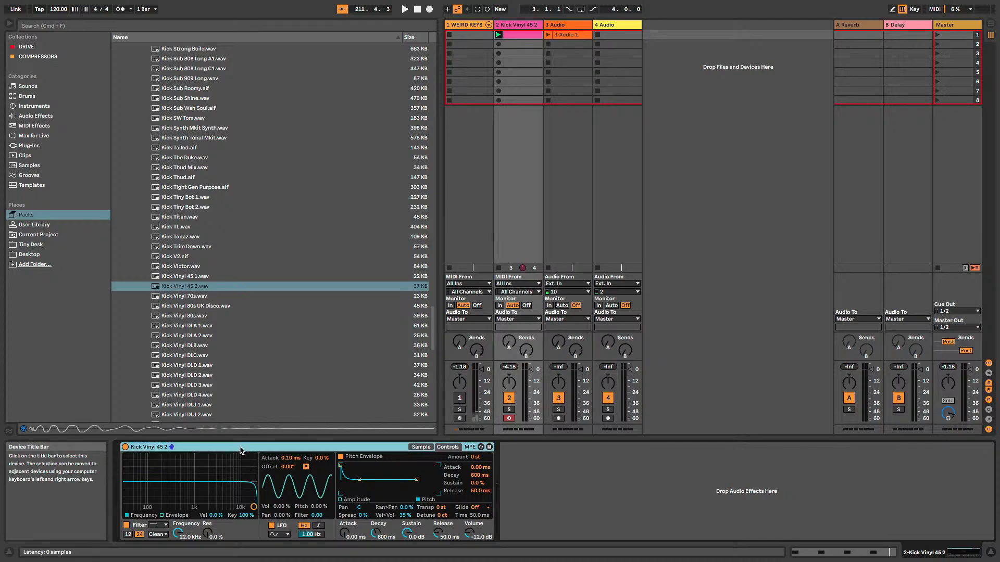
pyautogui.rightClick(253, 447)
pyautogui.click(267, 443)
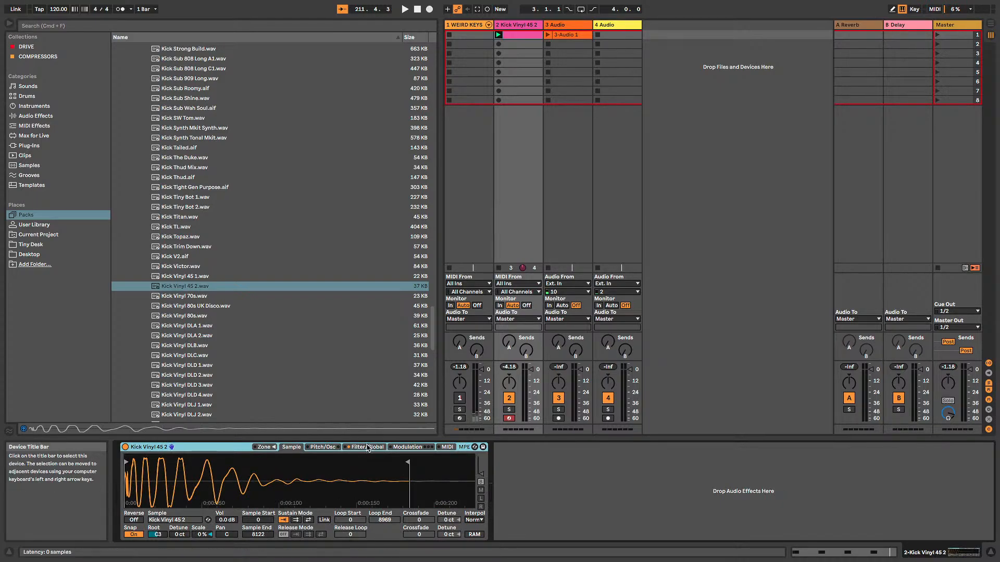
# Enable the Sampler's Aux envelope and shape it with a 2.73 s decay and 0 % sustain
pyautogui.click(322, 448)
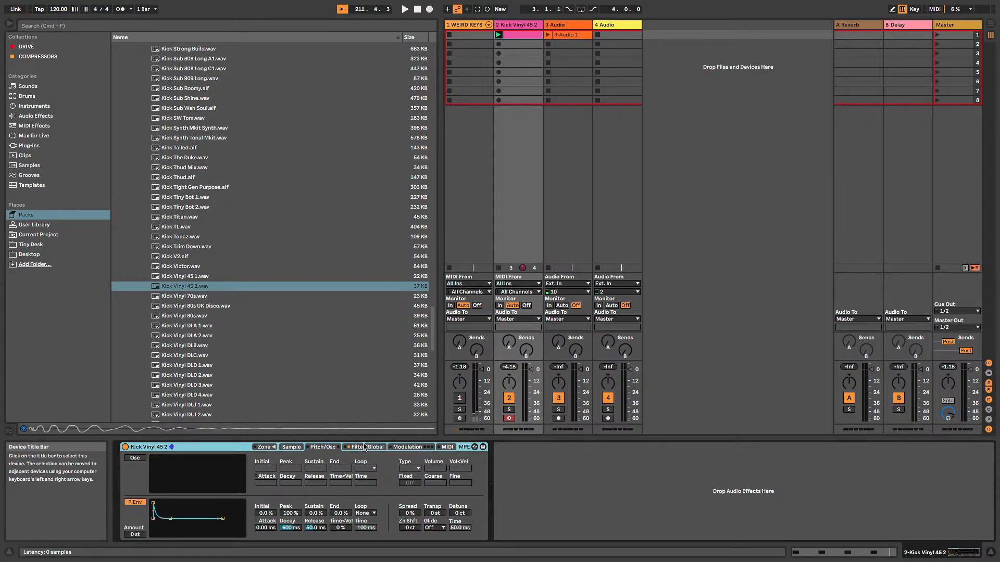
pyautogui.click(415, 448)
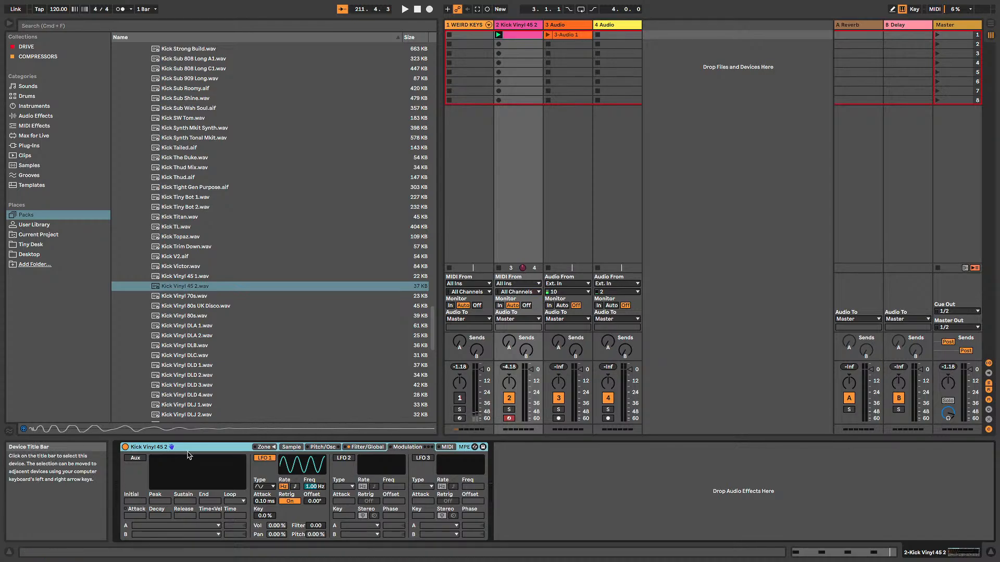
pyautogui.click(133, 460)
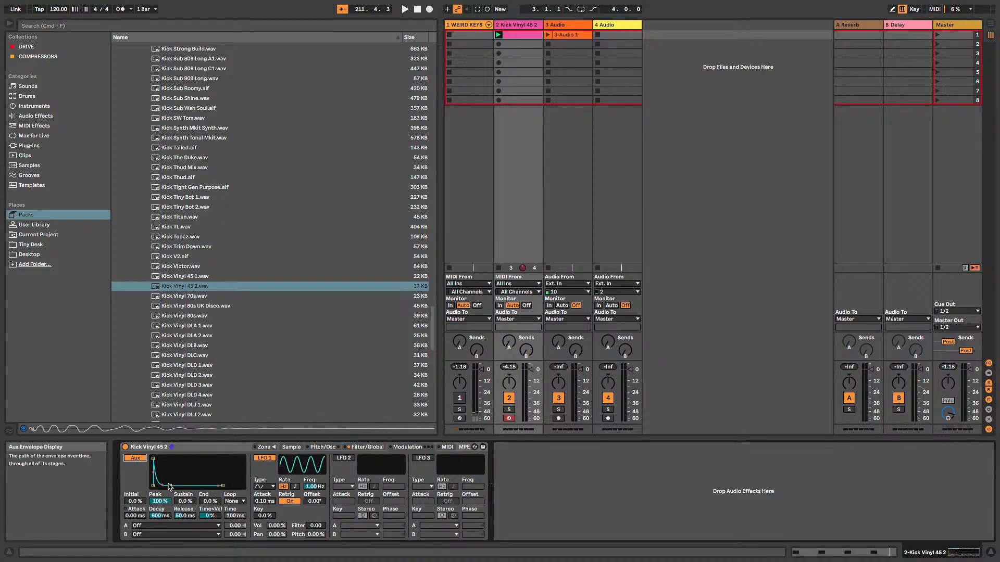
pyautogui.moveTo(170, 486); pyautogui.dragTo(175, 459)
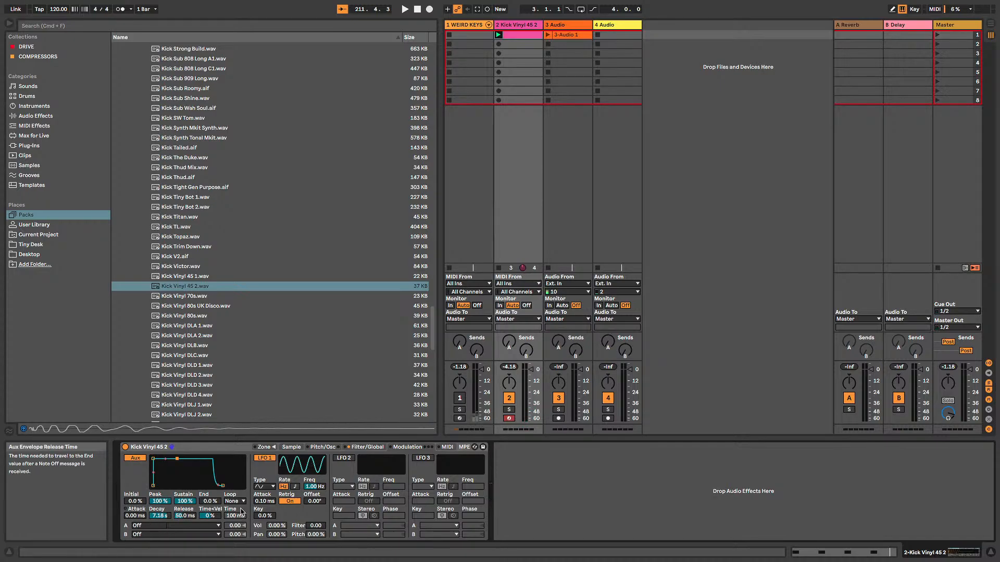
pyautogui.moveTo(177, 459); pyautogui.dragTo(175, 485)
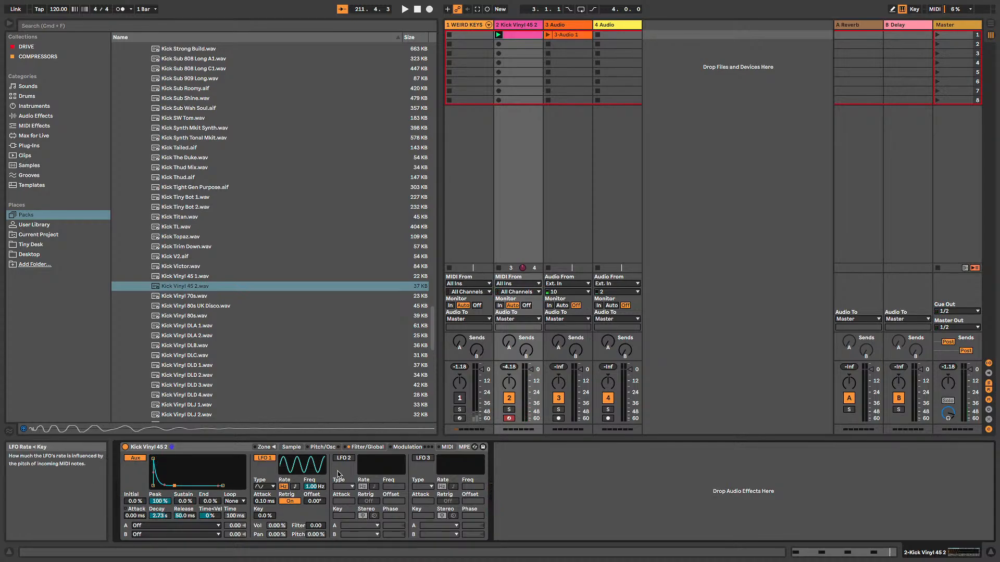
# Look through the Sampler's MIDI, Modulation, Filter/Global, Pitch/Osc and Sample settings
pyautogui.click(446, 448)
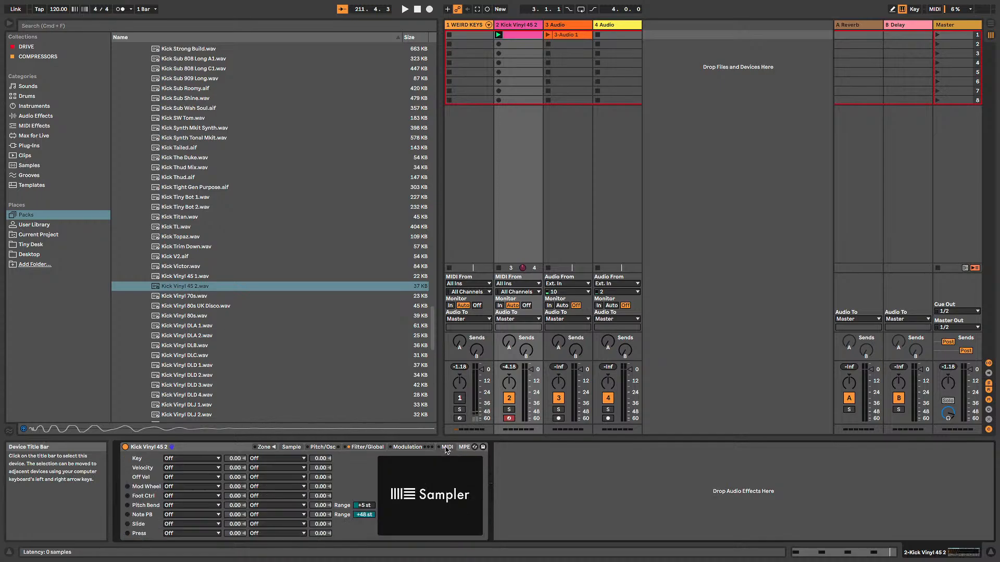
pyautogui.click(405, 447)
pyautogui.click(373, 447)
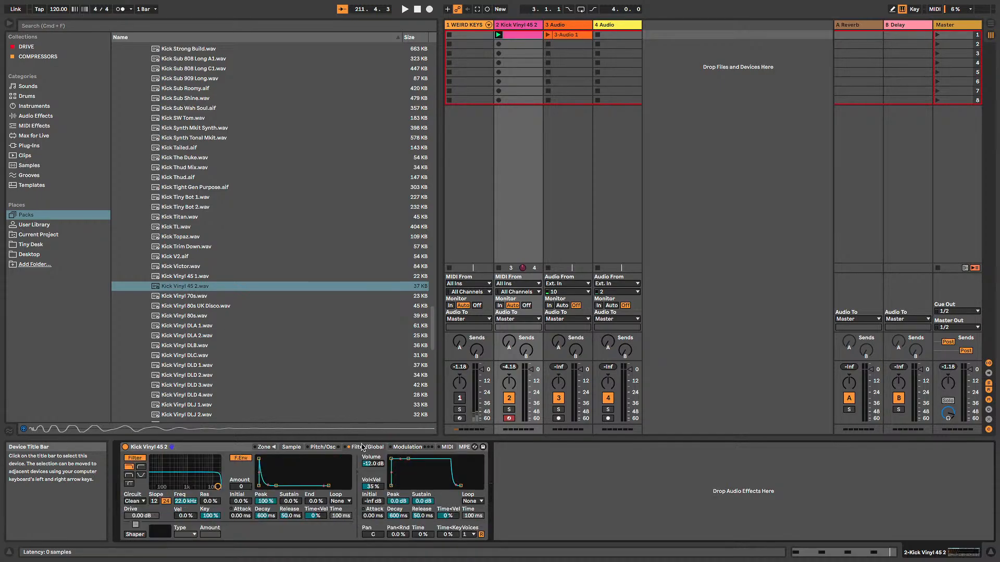
pyautogui.click(323, 448)
pyautogui.click(290, 447)
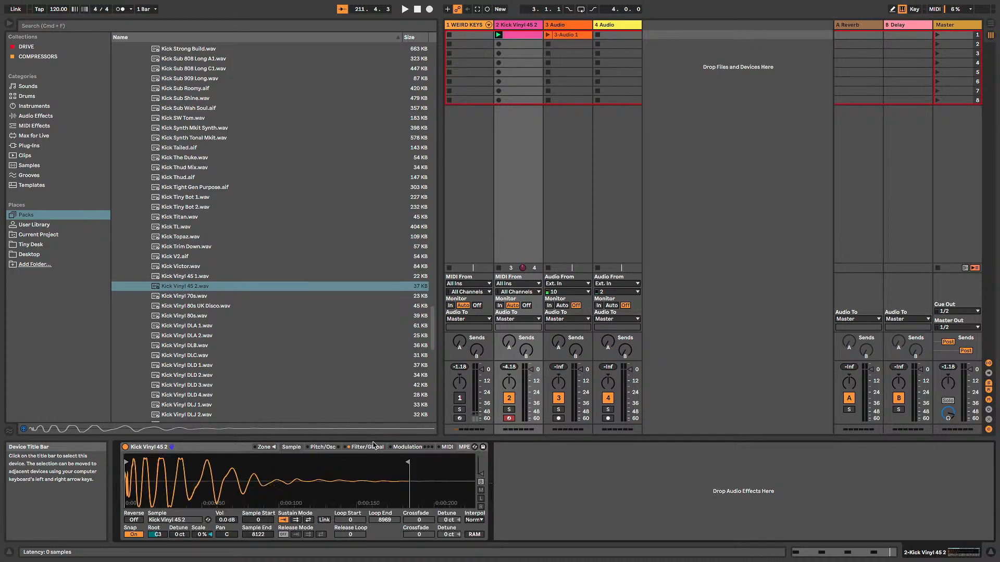
# Route the Aux envelope's destination A to Pitch Sample, try an amount of 14.93 and reset it to 0
pyautogui.click(421, 448)
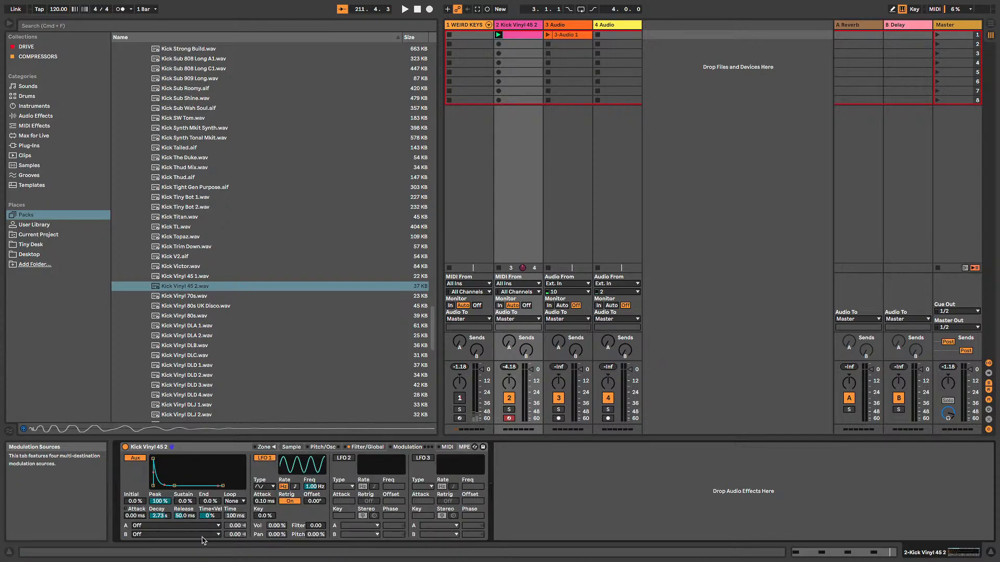
pyautogui.click(149, 526)
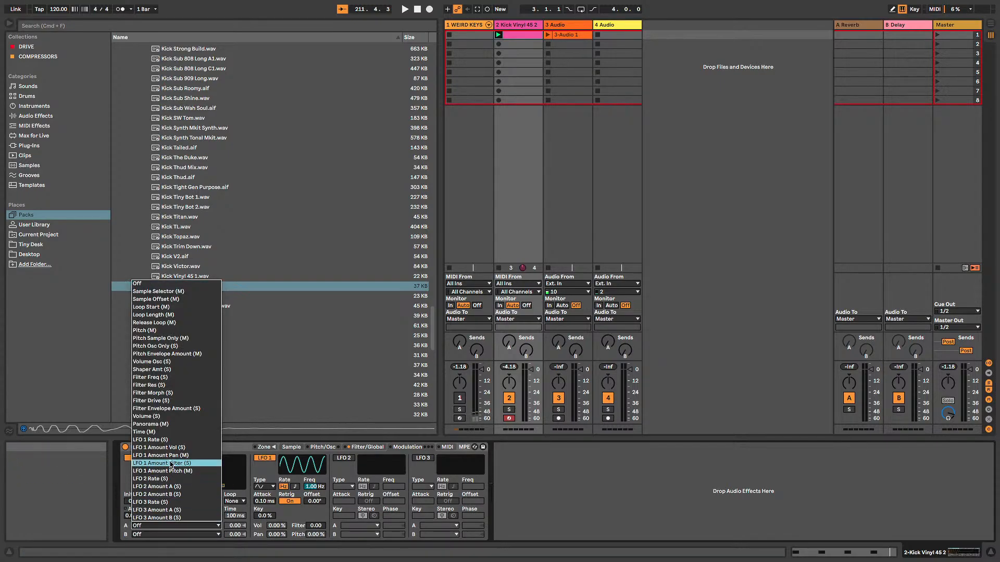
pyautogui.click(178, 338)
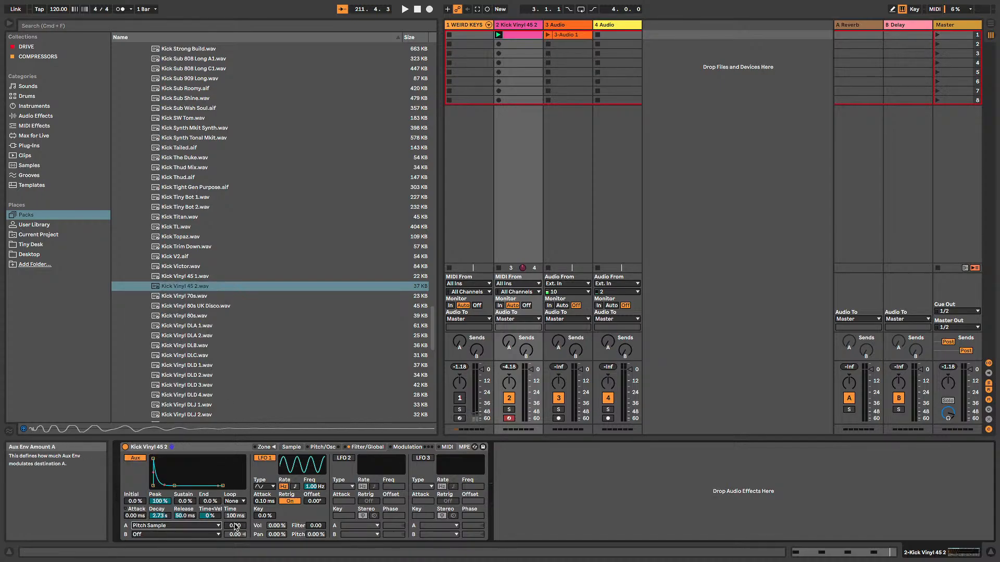
pyautogui.moveTo(235, 526)
pyautogui.mouseDown()
pyautogui.moveTo(235, 518)
pyautogui.moveTo(234, 530)
pyautogui.mouseUp()
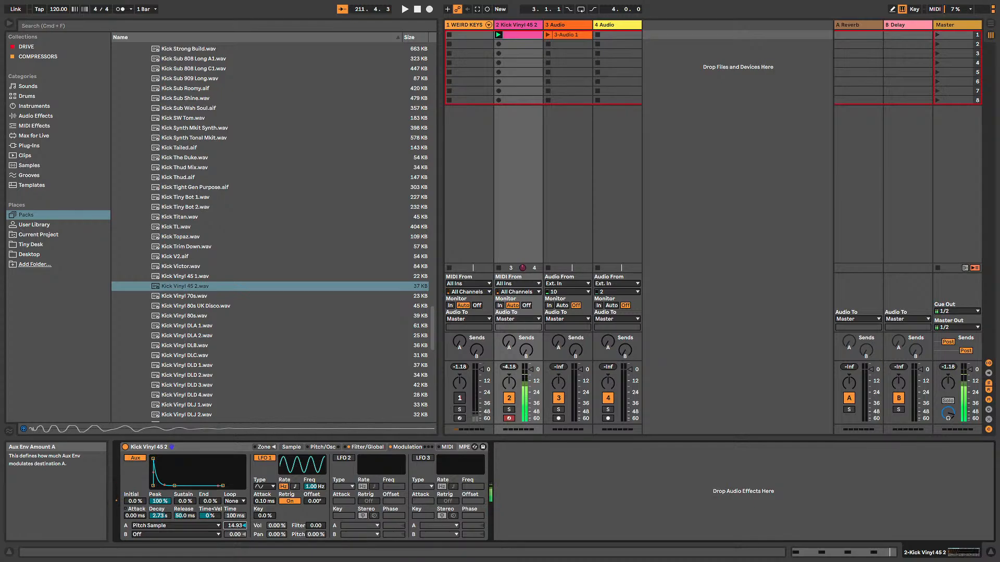
pyautogui.press('Delete')
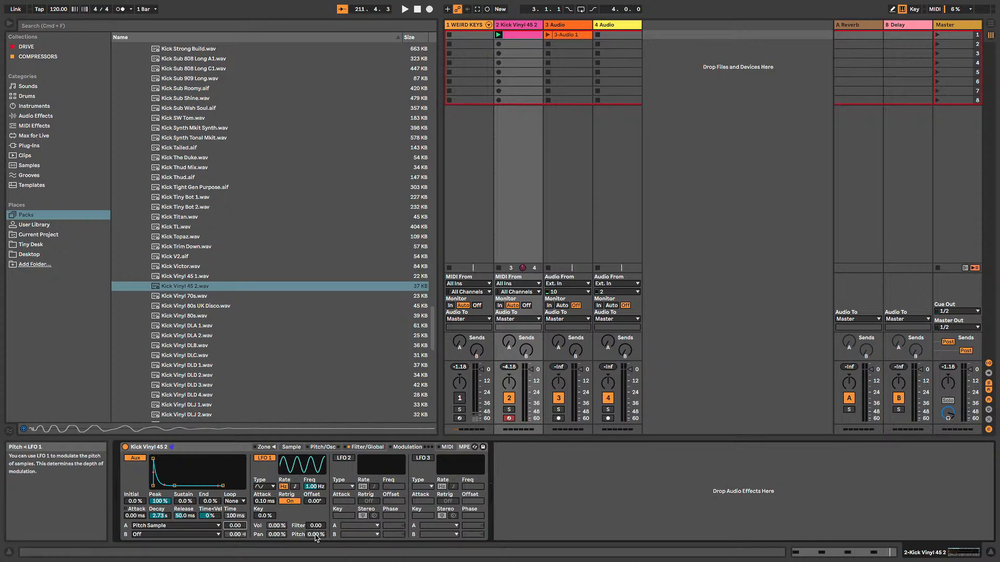
# Try pitch modulation from LFO 1 and reset it, and enable LFO 2 to view its destinations before disabling it
pyautogui.moveTo(316, 538); pyautogui.dragTo(315, 510)
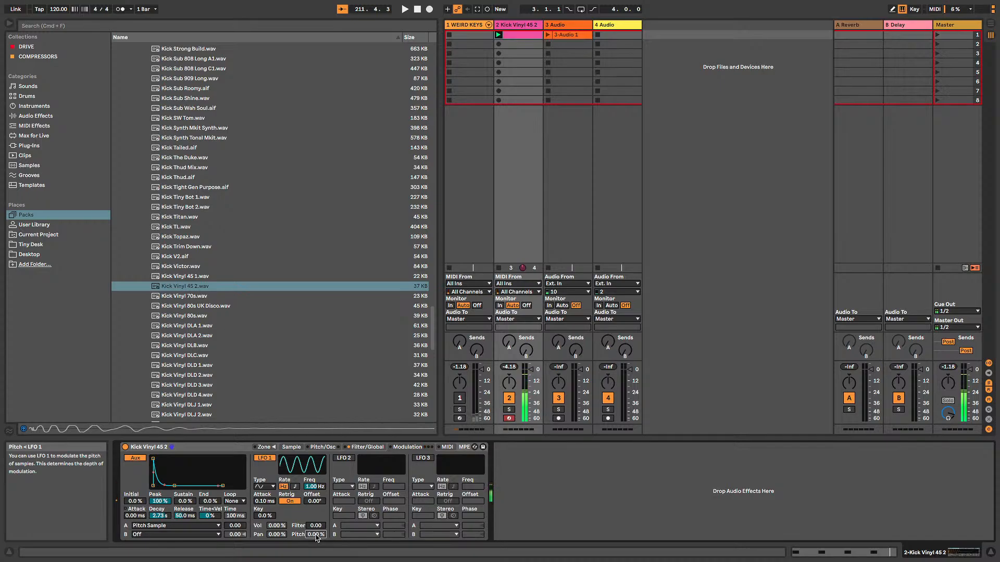
pyautogui.press('Delete')
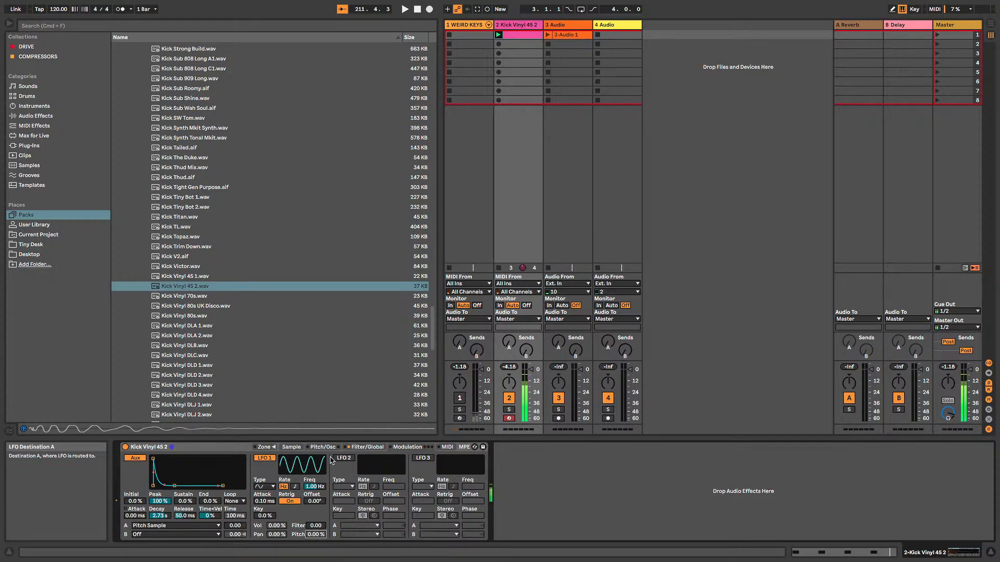
pyautogui.click(363, 515)
pyautogui.click(360, 526)
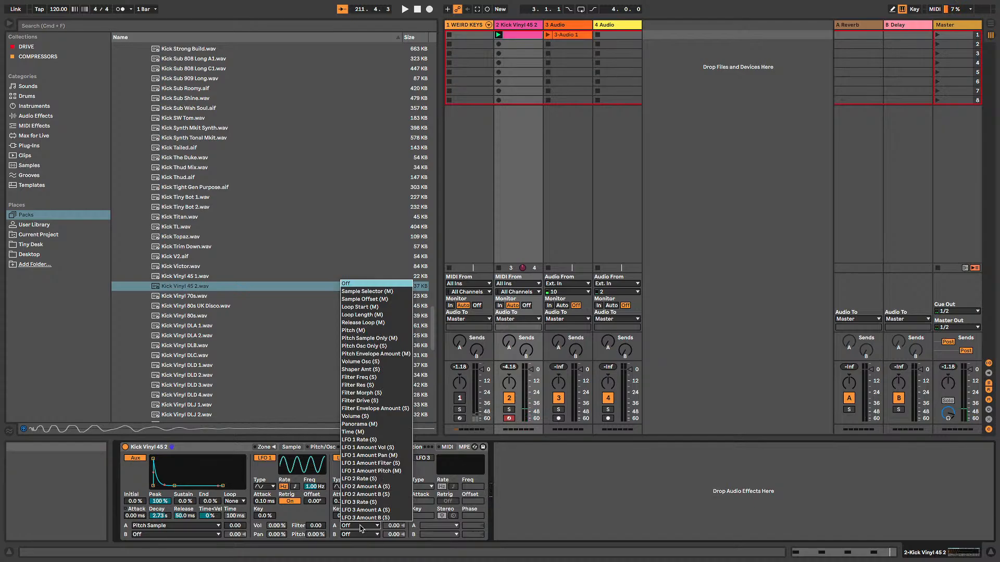
pyautogui.click(360, 528)
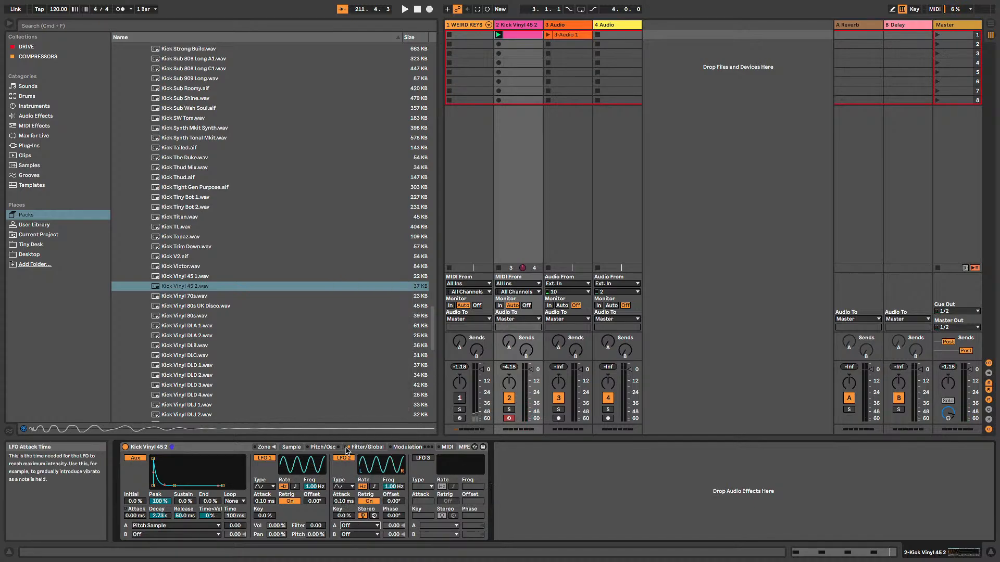
pyautogui.click(344, 463)
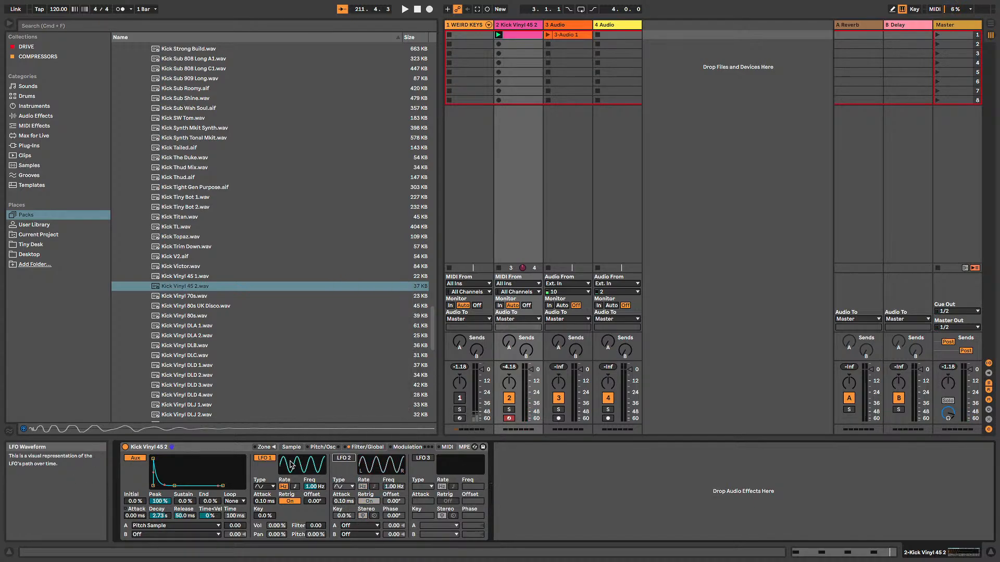
# Route note velocity to Pitch in the Sampler's MIDI modulation settings with an amount of -8.96
pyautogui.click(446, 448)
pyautogui.click(186, 459)
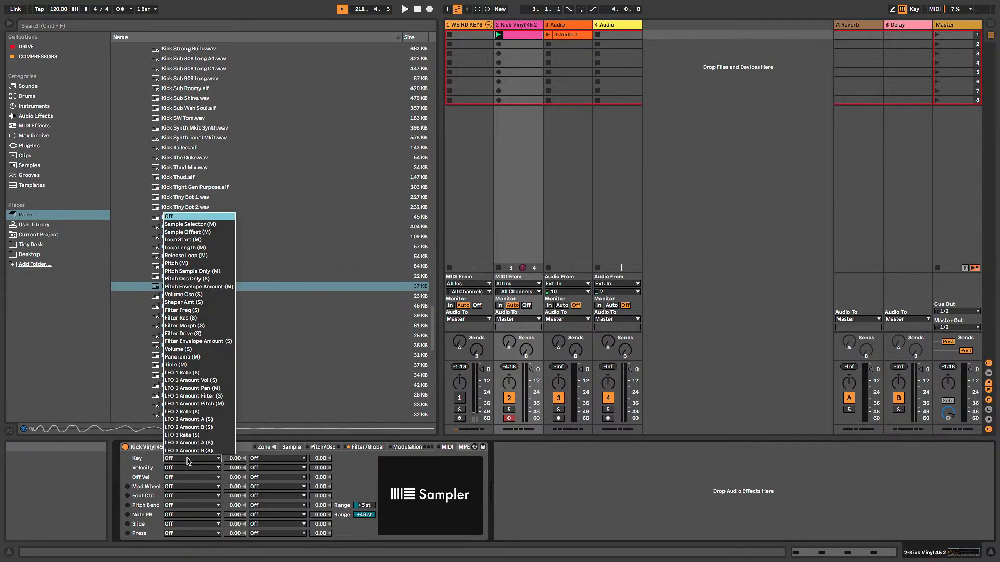
pyautogui.click(125, 469)
pyautogui.click(215, 468)
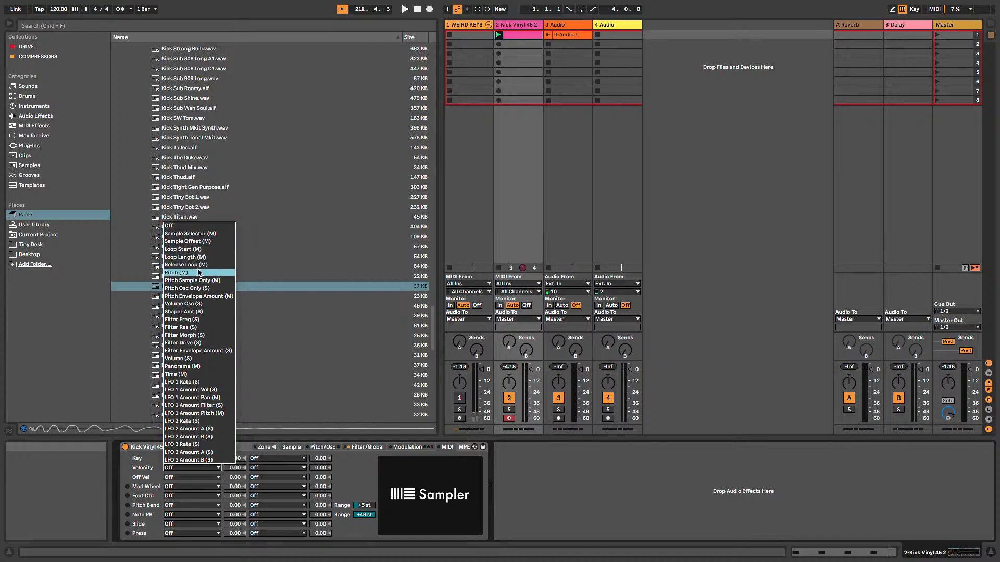
pyautogui.click(216, 273)
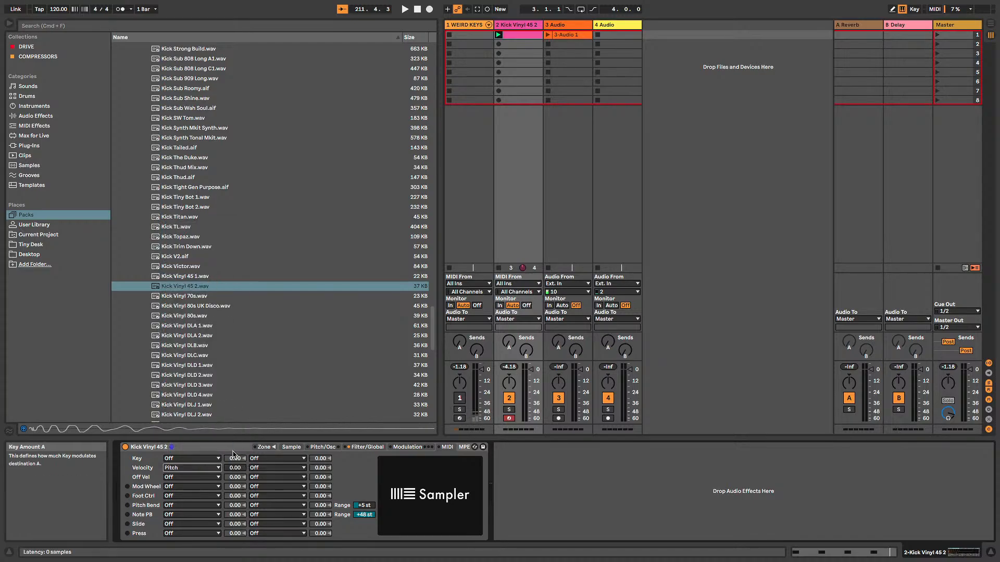
pyautogui.moveTo(234, 467); pyautogui.dragTo(235, 473)
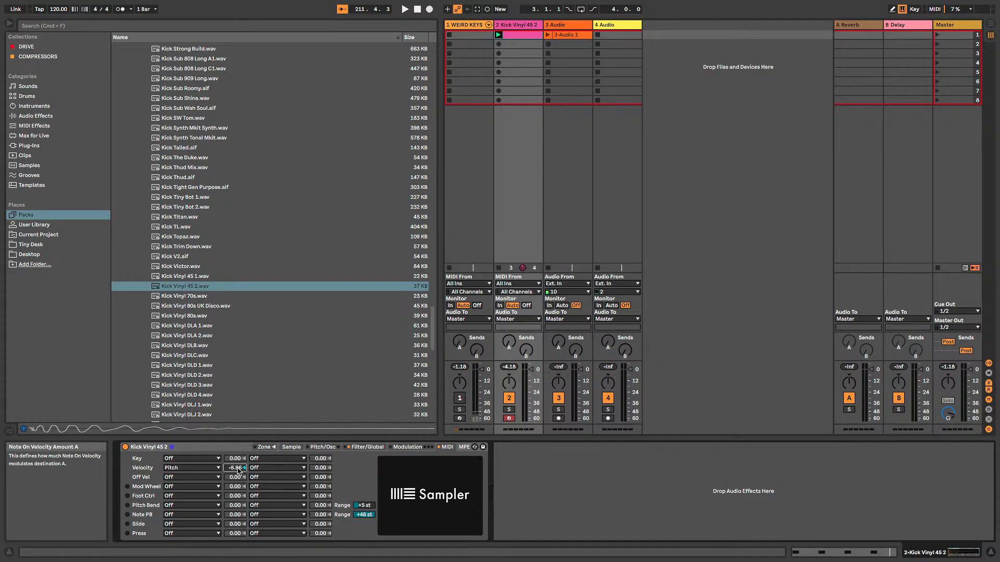
# Start playback of the kick clip and set the velocity-to-pitch amount to -2.74
pyautogui.press('space')
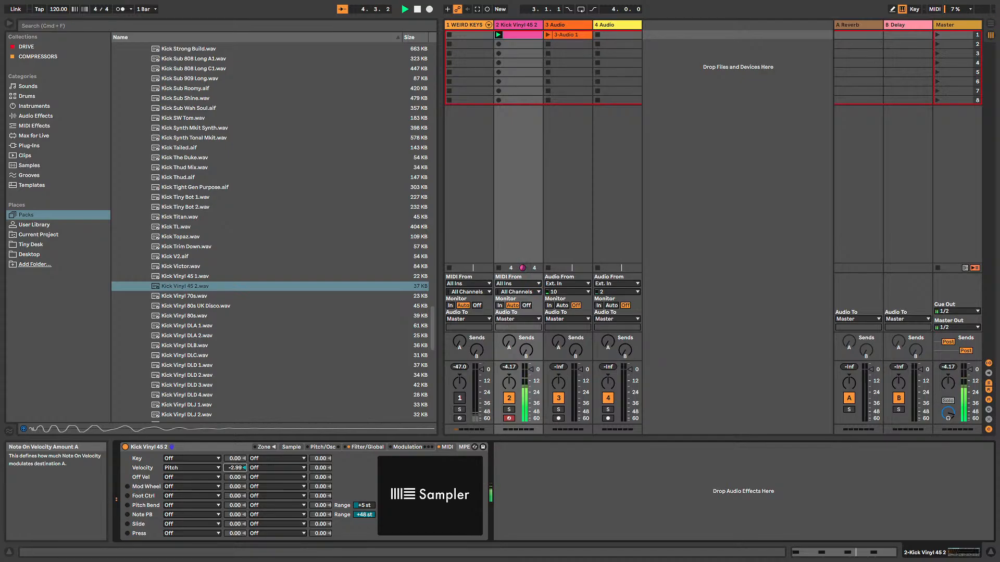
pyautogui.moveTo(240, 468)
pyautogui.mouseDown()
pyautogui.moveTo(240, 458)
pyautogui.moveTo(243, 468)
pyautogui.mouseUp()
pyautogui.moveTo(239, 469); pyautogui.dragTo(239, 456)
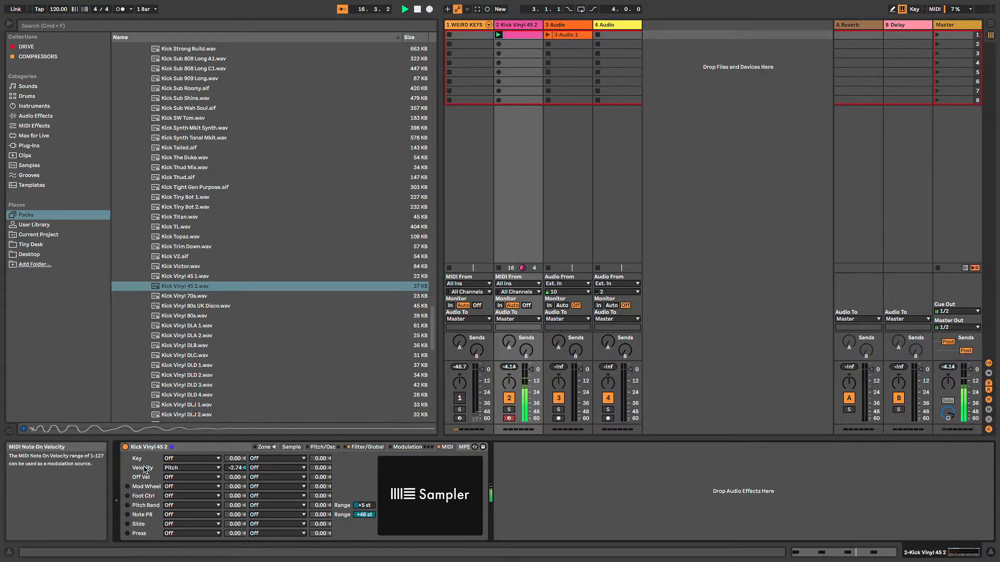
# Try Filter Freq as the second velocity destination, set the filter to 9.52 kHz, and switch that destination back to Off
pyautogui.click(263, 467)
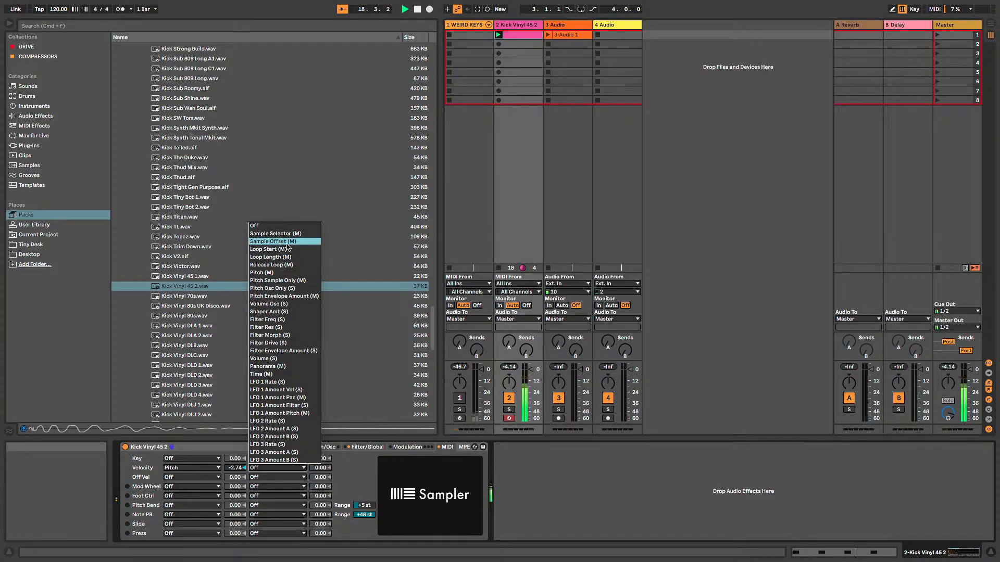
pyautogui.click(288, 320)
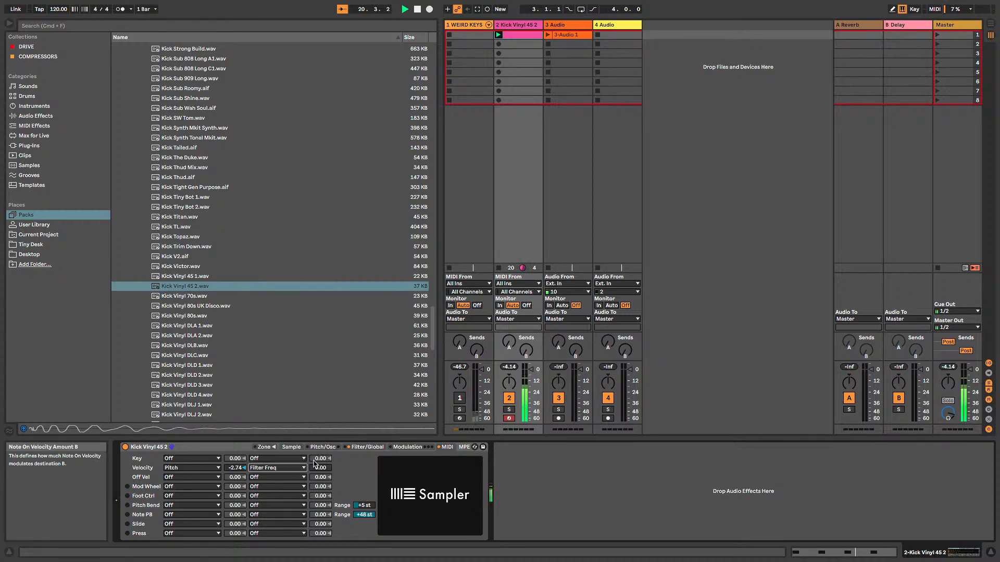
pyautogui.click(361, 447)
pyautogui.moveTo(218, 487); pyautogui.dragTo(210, 477)
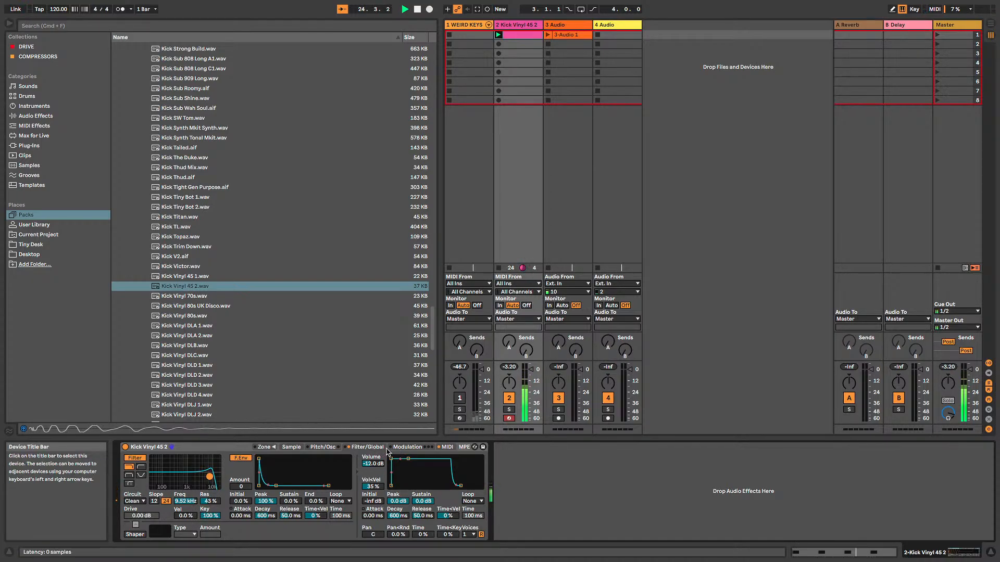
pyautogui.click(446, 448)
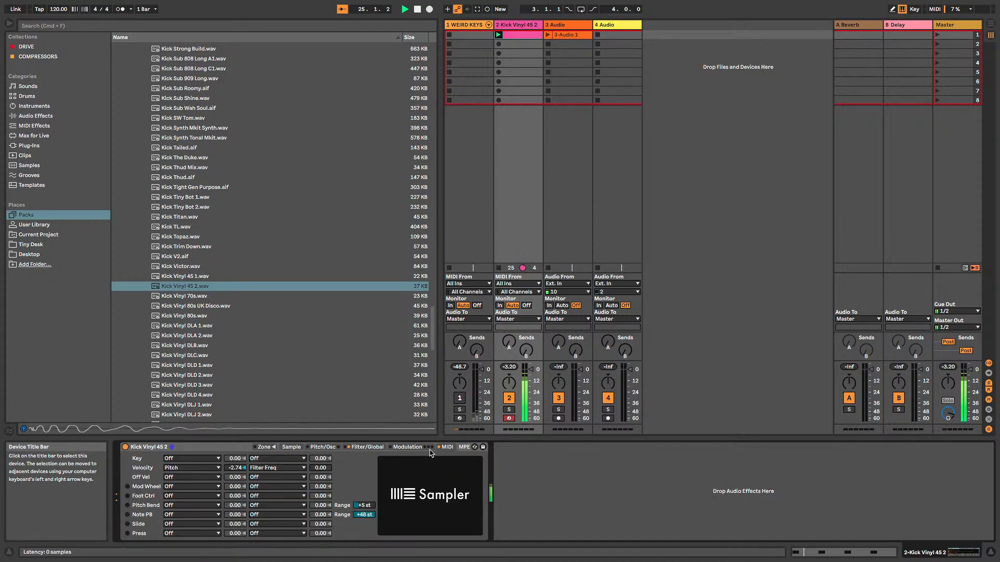
pyautogui.click(254, 478)
pyautogui.click(270, 230)
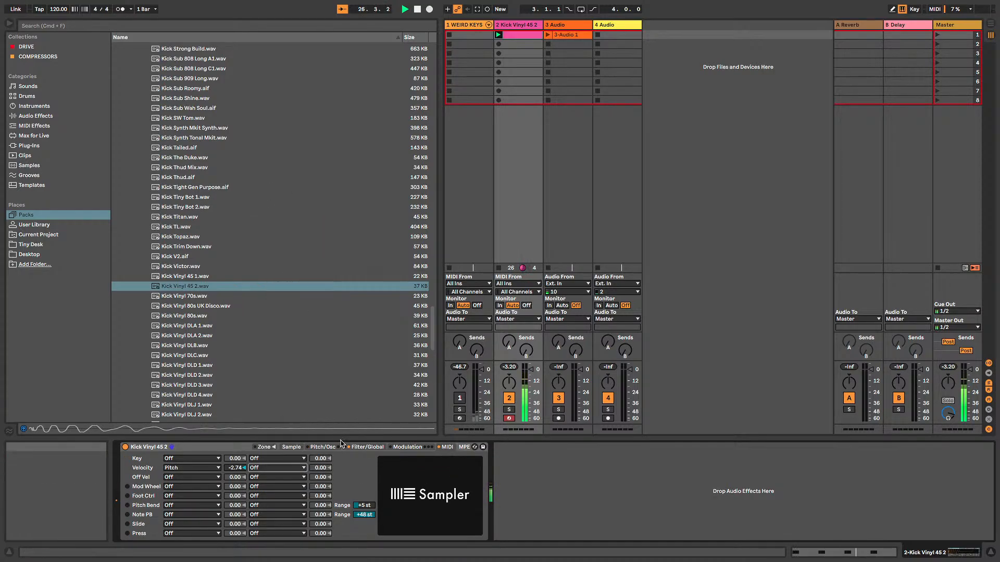
# Set the filter cutoff to 7.72 kHz with 41% resonance and its velocity modulation to 22%
pyautogui.click(368, 447)
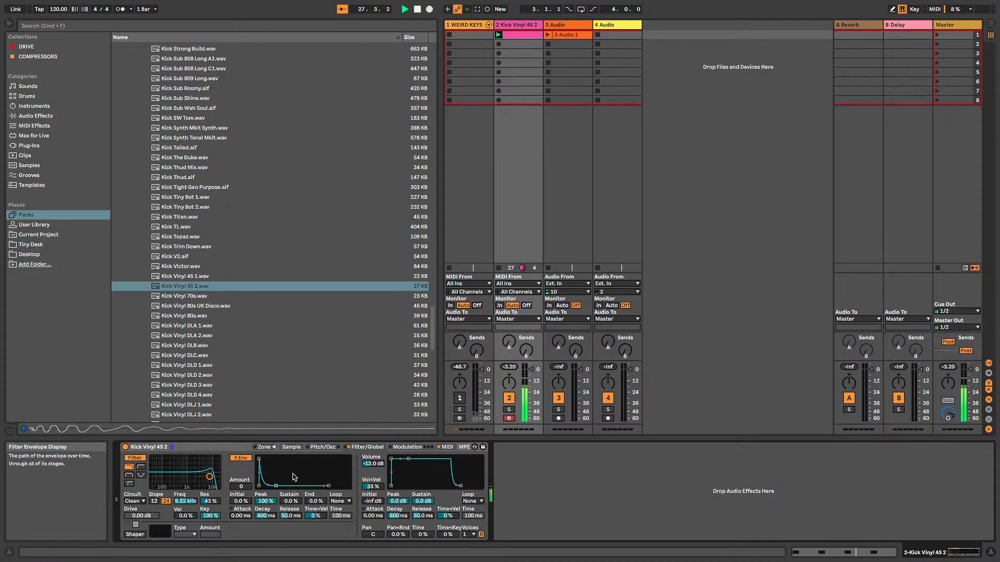
pyautogui.moveTo(209, 477); pyautogui.dragTo(206, 477)
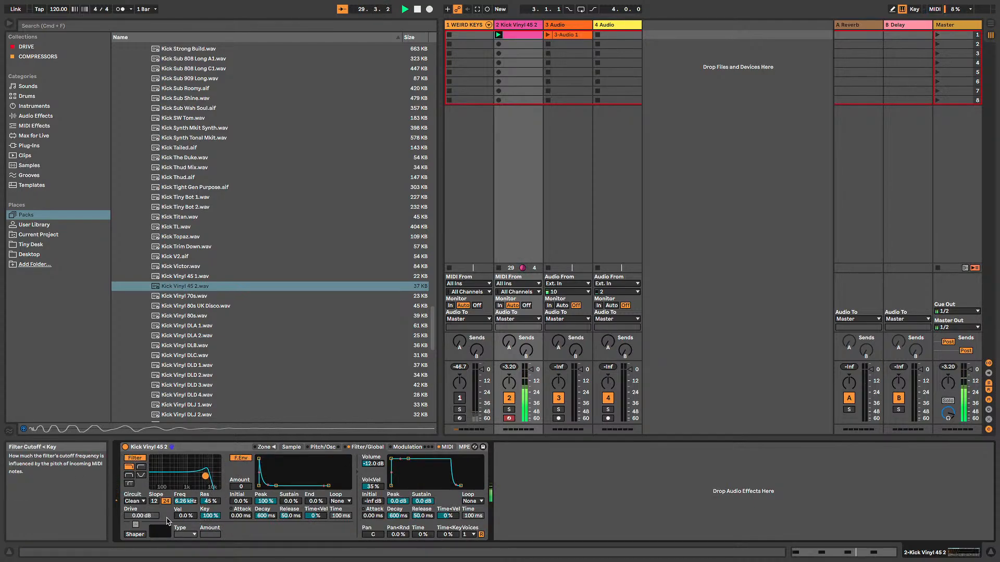
pyautogui.moveTo(185, 516); pyautogui.dragTo(186, 508)
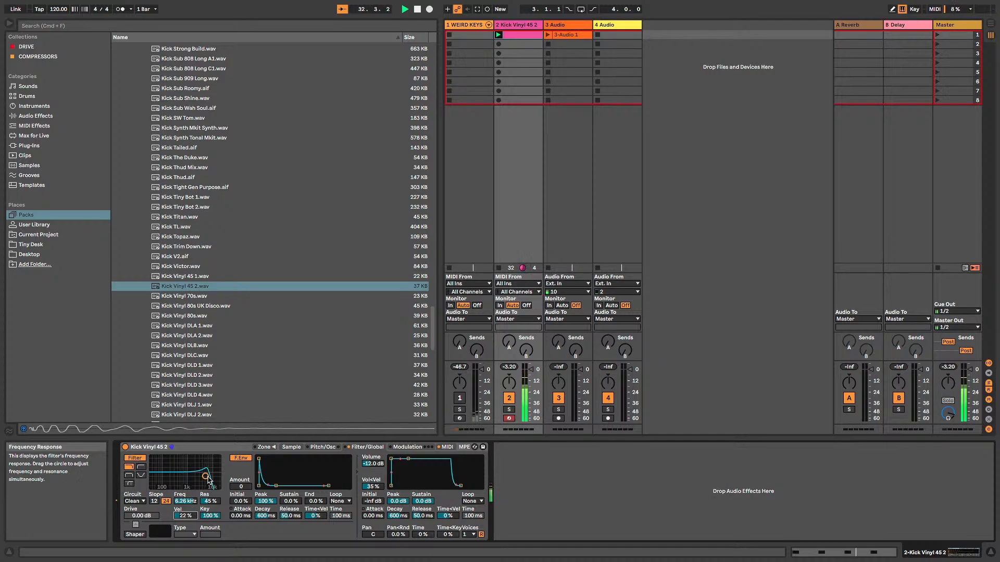
pyautogui.moveTo(207, 477); pyautogui.dragTo(209, 478)
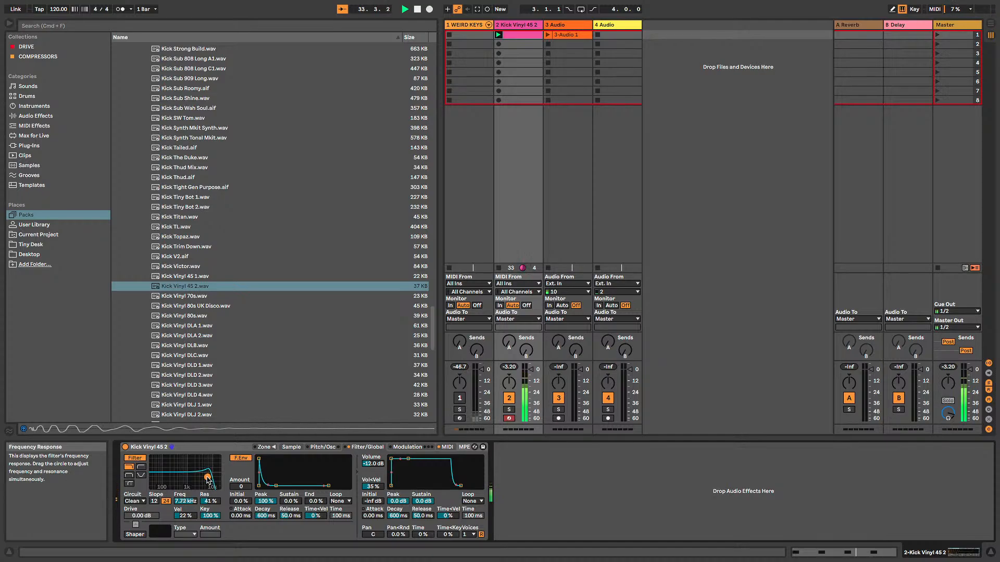
# Change the filter circuit to OSR with 3.00 dB drive and set the cutoff's velocity modulation to 18%
pyautogui.click(140, 501)
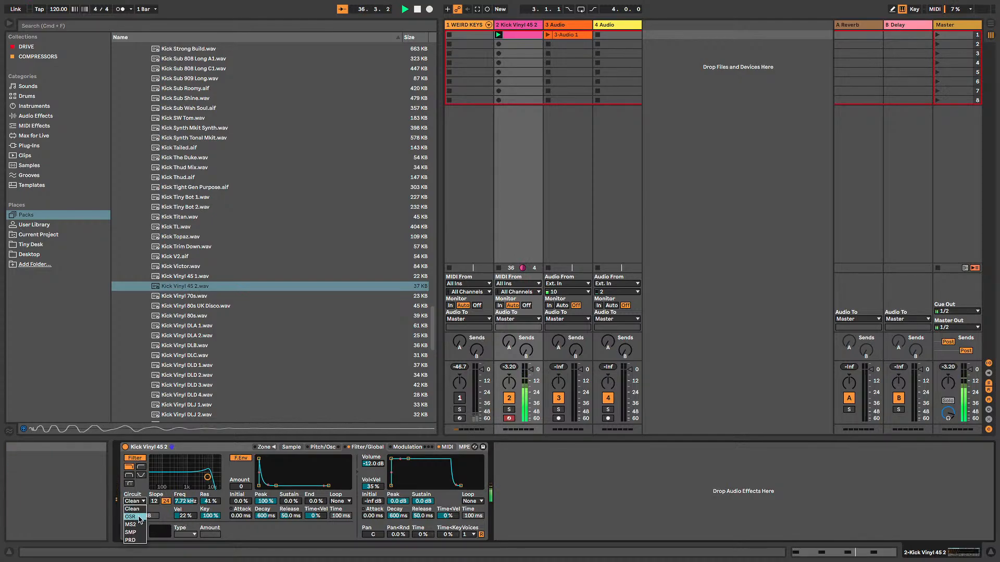
pyautogui.click(139, 511)
pyautogui.moveTo(138, 517); pyautogui.dragTo(138, 507)
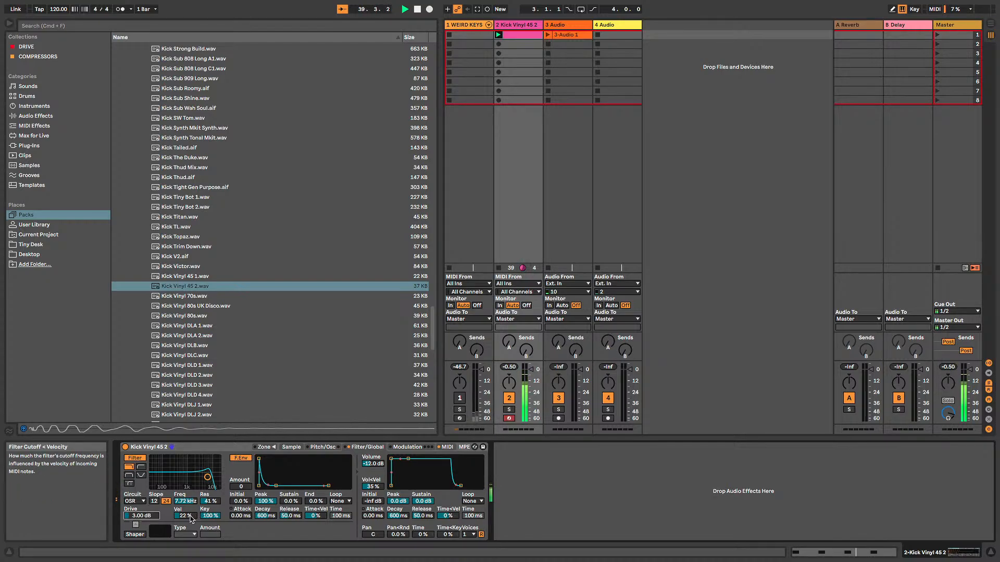
pyautogui.moveTo(190, 517); pyautogui.dragTo(190, 520)
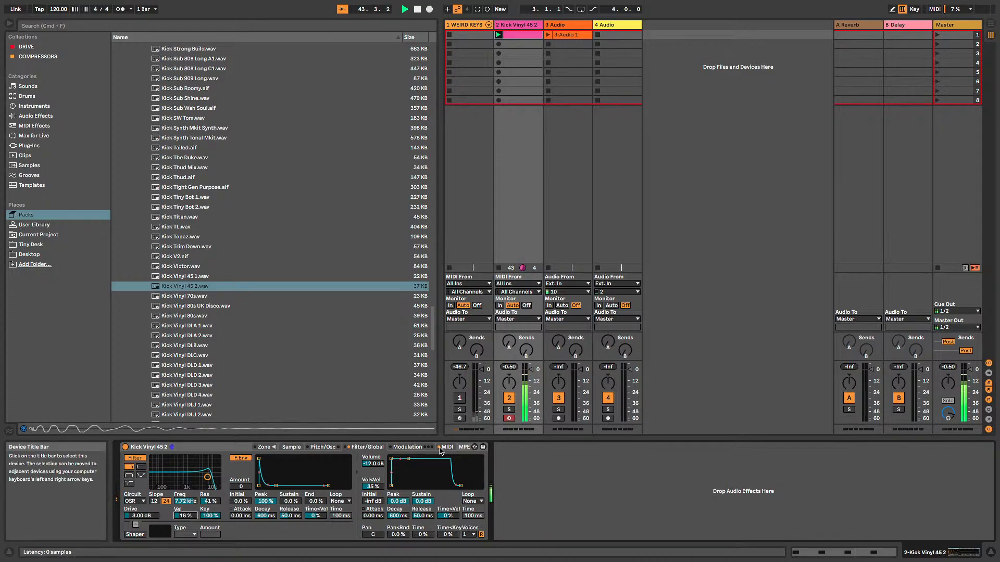
# Try routing velocity's second destination to Loop Start with an amount of -36.07
pyautogui.click(408, 447)
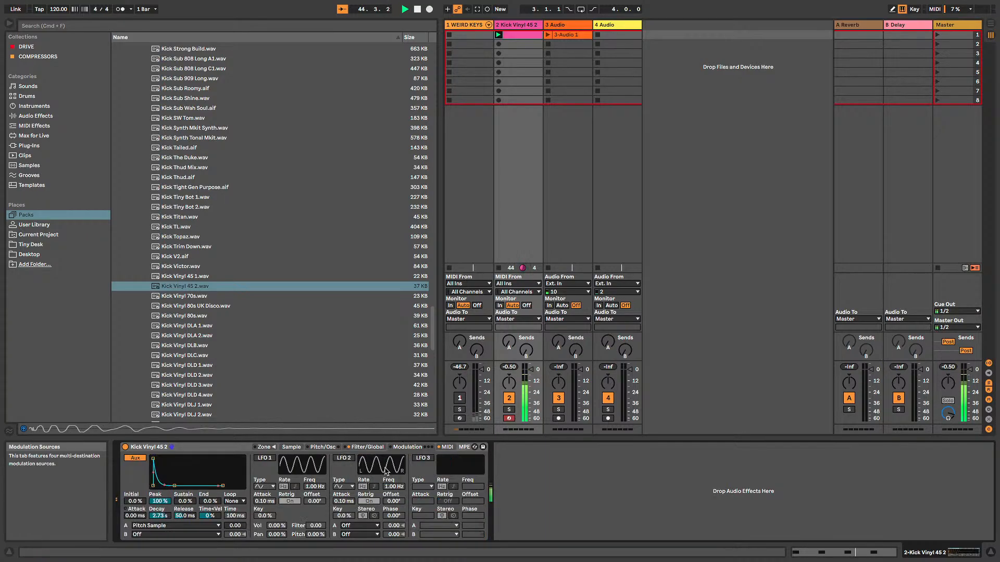
pyautogui.click(447, 448)
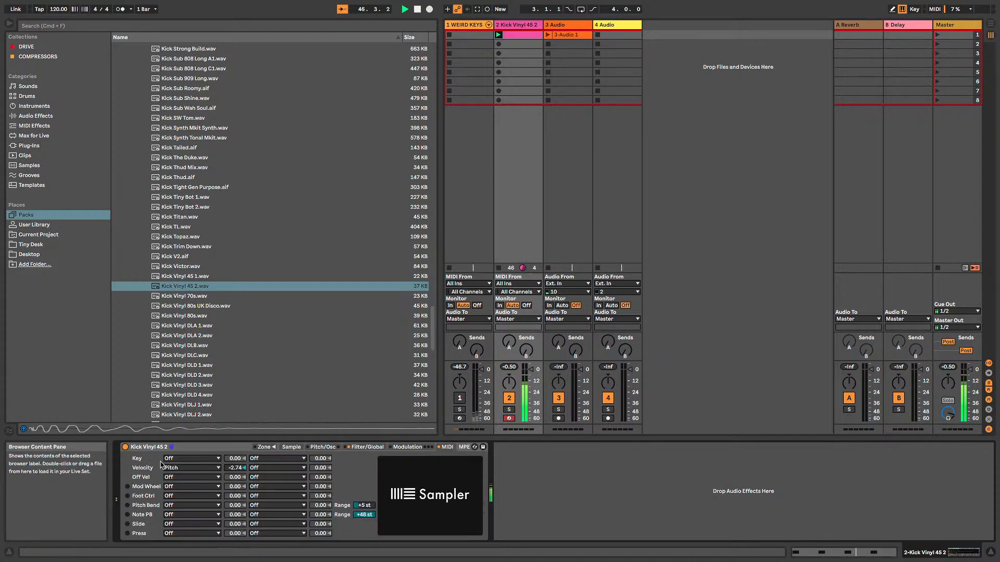
pyautogui.click(275, 468)
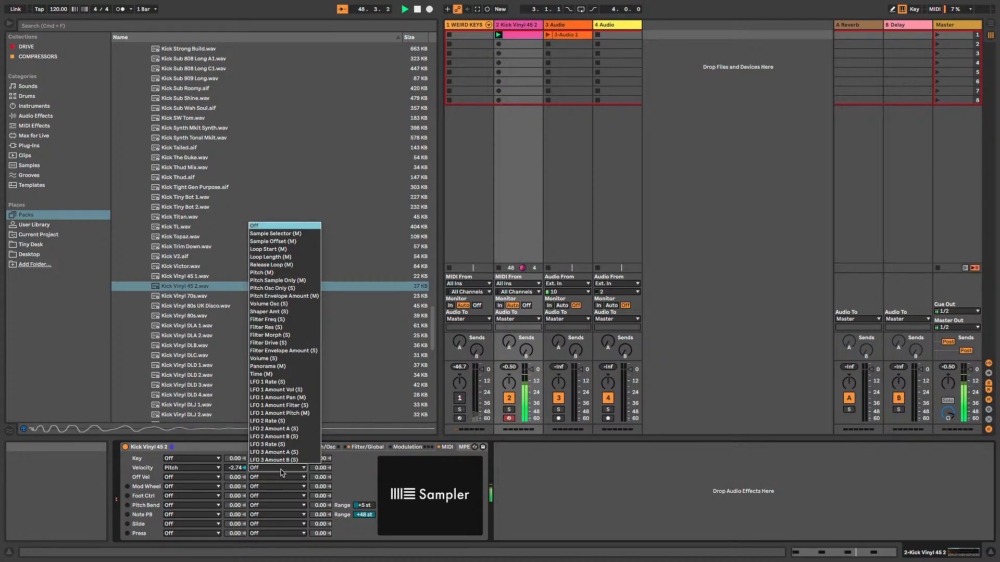
pyautogui.click(270, 250)
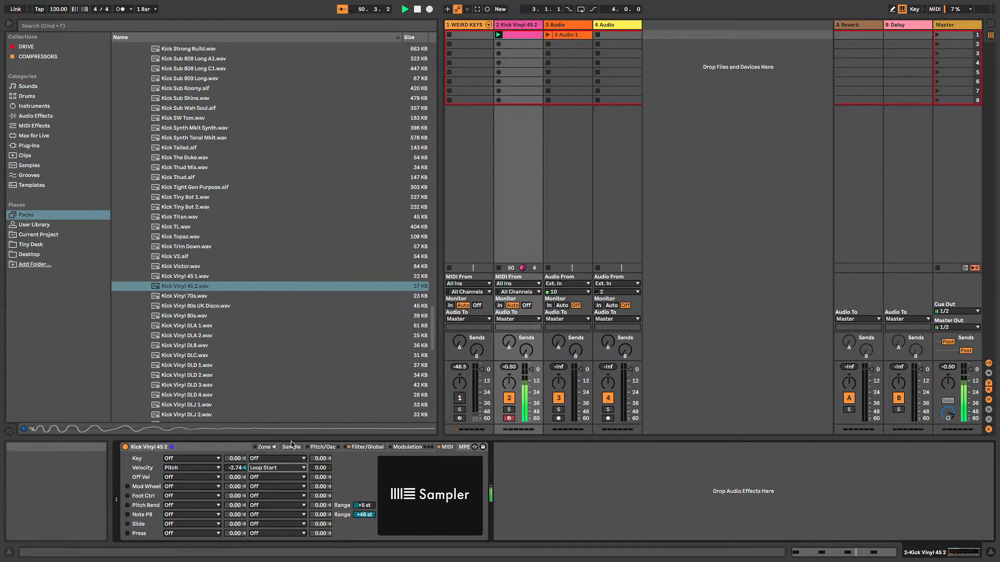
pyautogui.moveTo(316, 471); pyautogui.dragTo(317, 495)
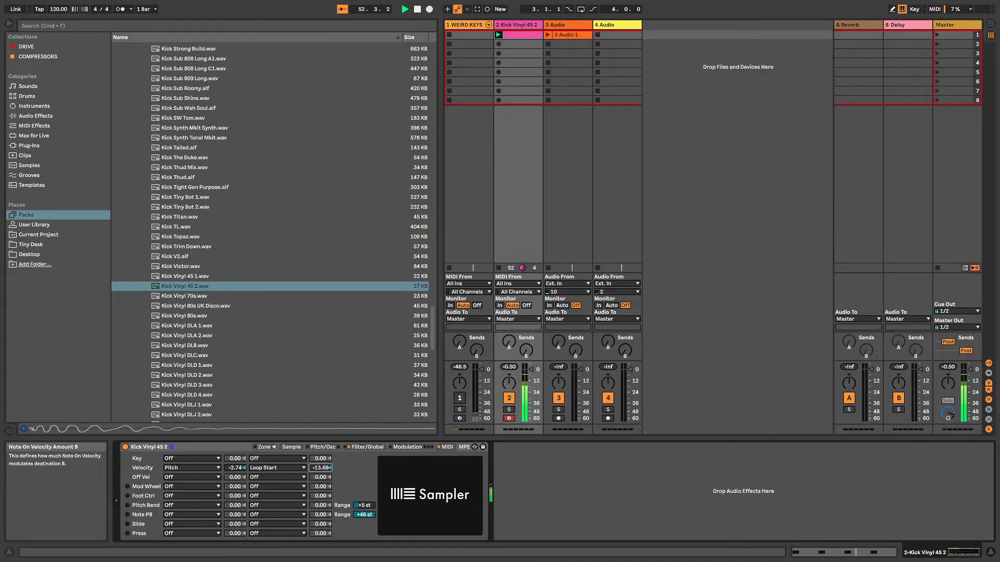
pyautogui.moveTo(316, 495)
pyautogui.mouseDown()
pyautogui.moveTo(317, 518)
pyautogui.moveTo(317, 490)
pyautogui.mouseUp()
# Route velocity's second destination to Sample Offset, stop playback, and set the amount to -73.88
pyautogui.click(274, 469)
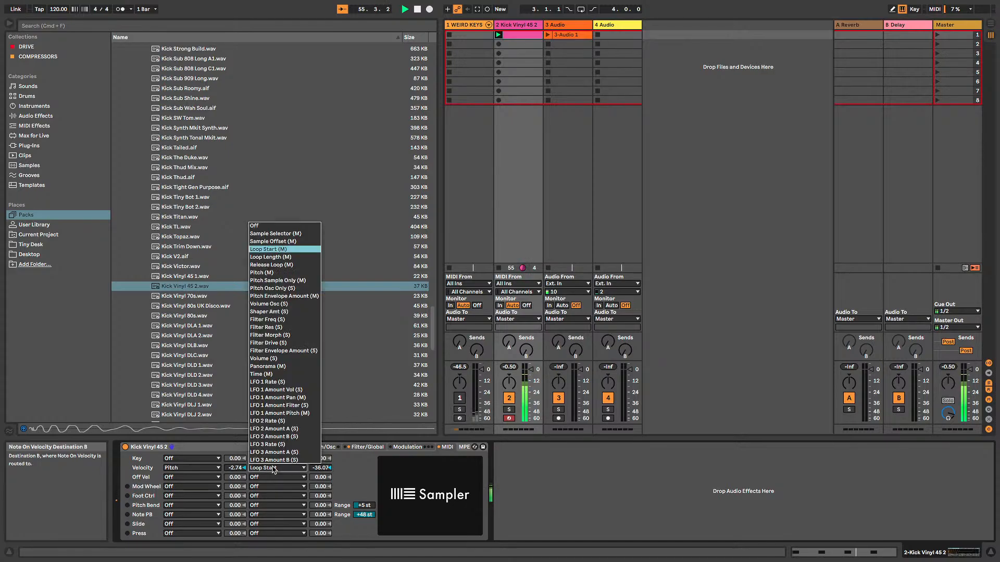
pyautogui.click(292, 242)
pyautogui.click(278, 470)
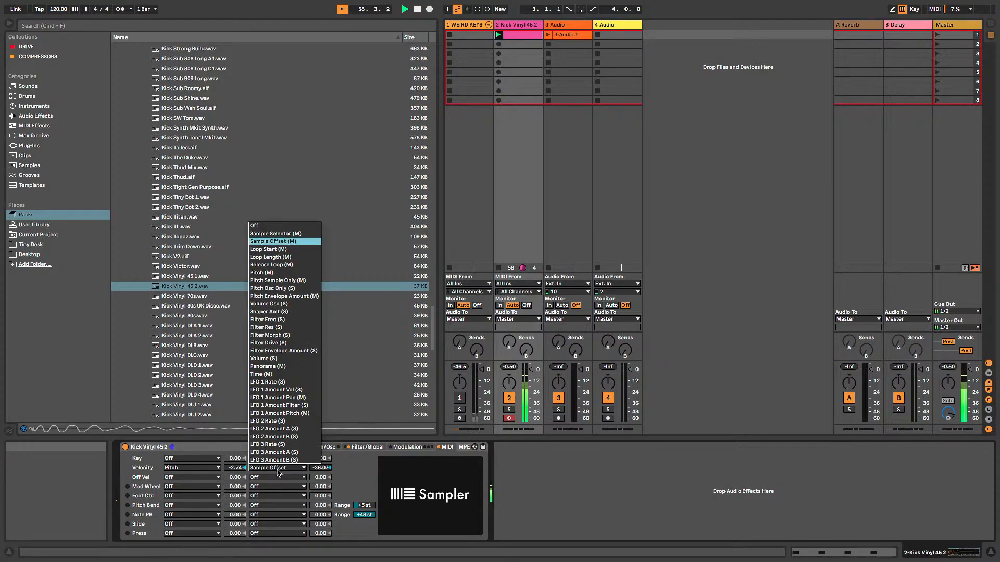
pyautogui.click(350, 467)
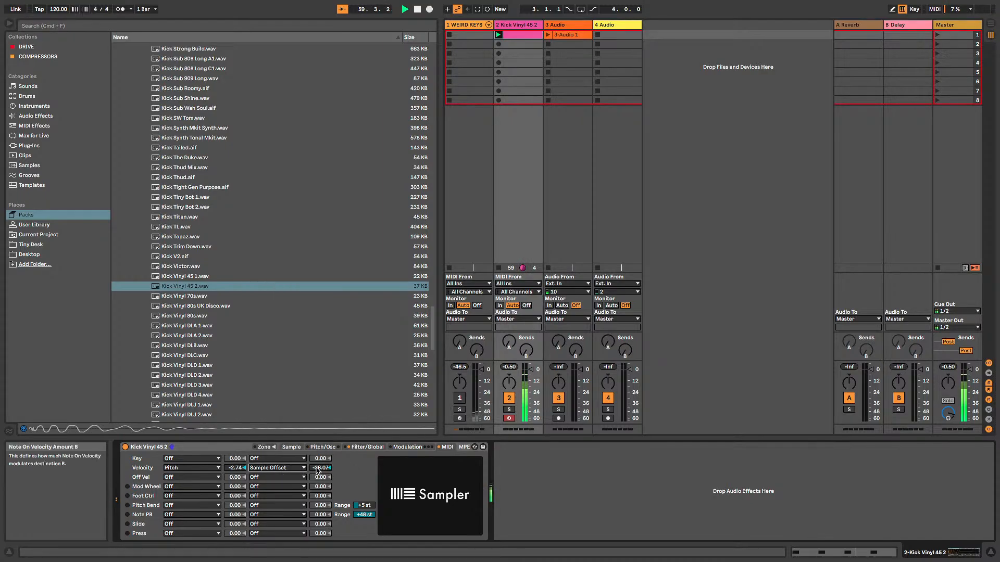
pyautogui.moveTo(321, 467); pyautogui.dragTo(321, 499)
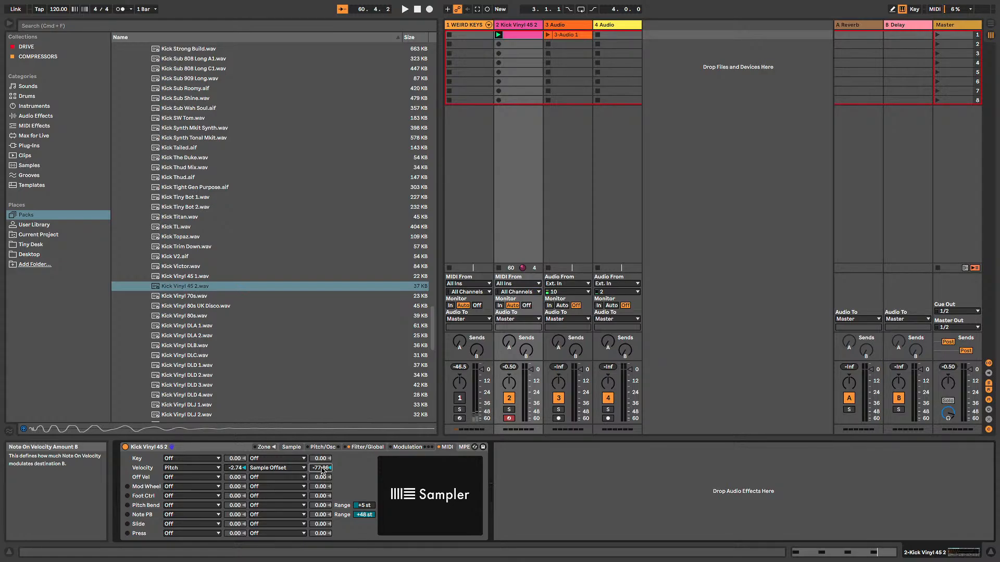
pyautogui.moveTo(322, 470); pyautogui.dragTo(322, 463)
# Open the zone editor and examine the start of the kick waveform, the modulation sources and the MIDI routings
pyautogui.click(273, 448)
pyautogui.click(294, 447)
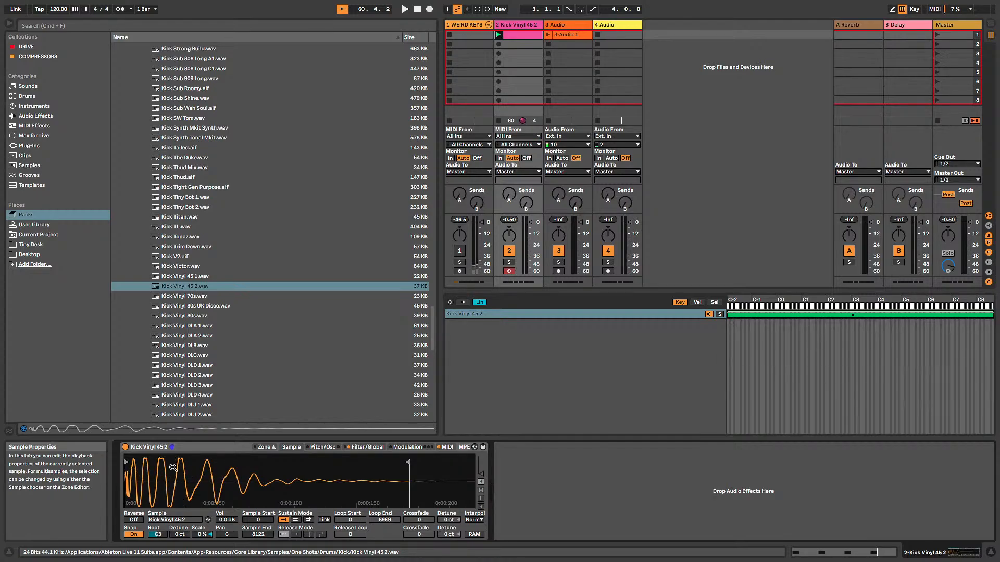
pyautogui.click(258, 519)
pyautogui.scroll(5, 125, 482)
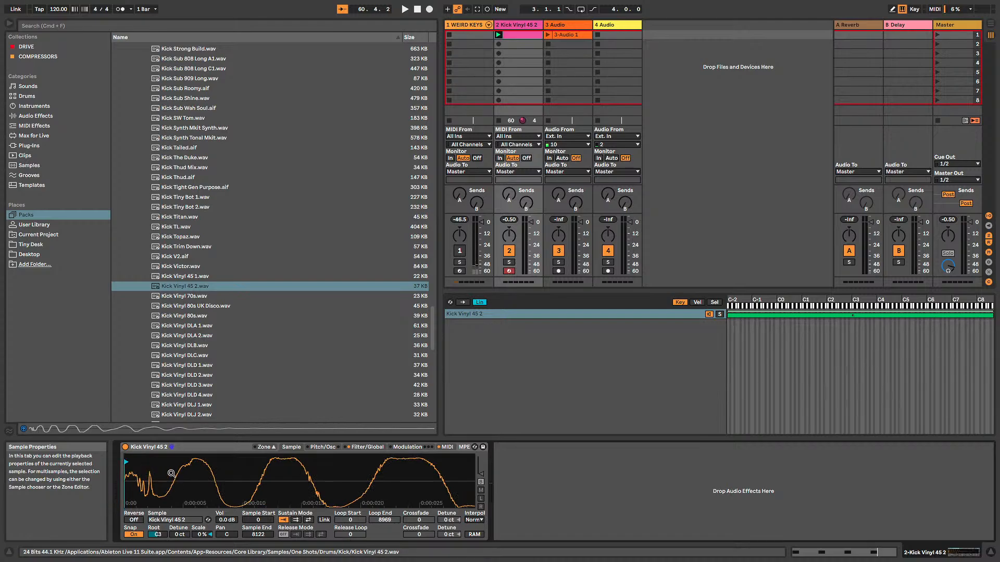
pyautogui.scroll(-2, 171, 473)
pyautogui.click(407, 447)
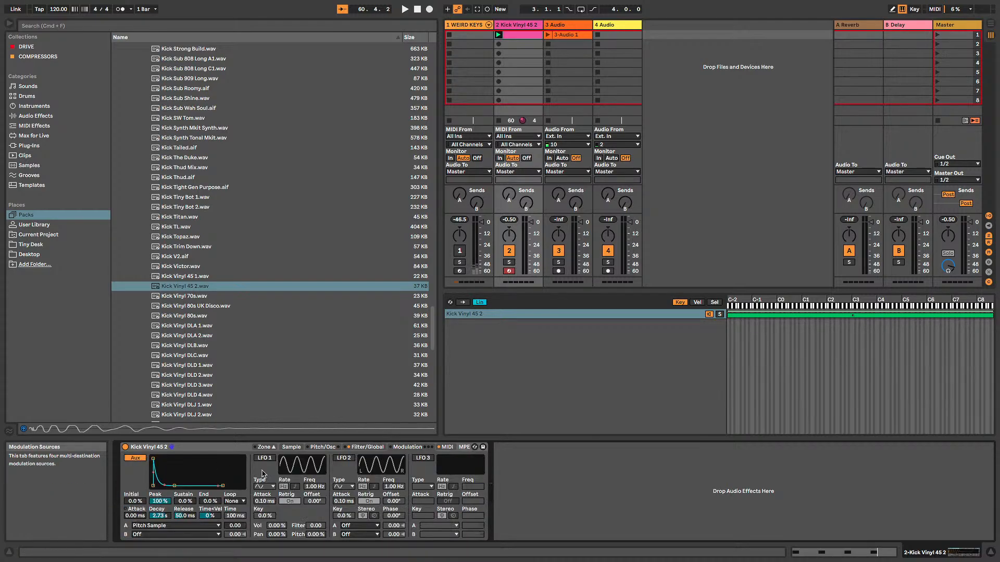
pyautogui.click(446, 447)
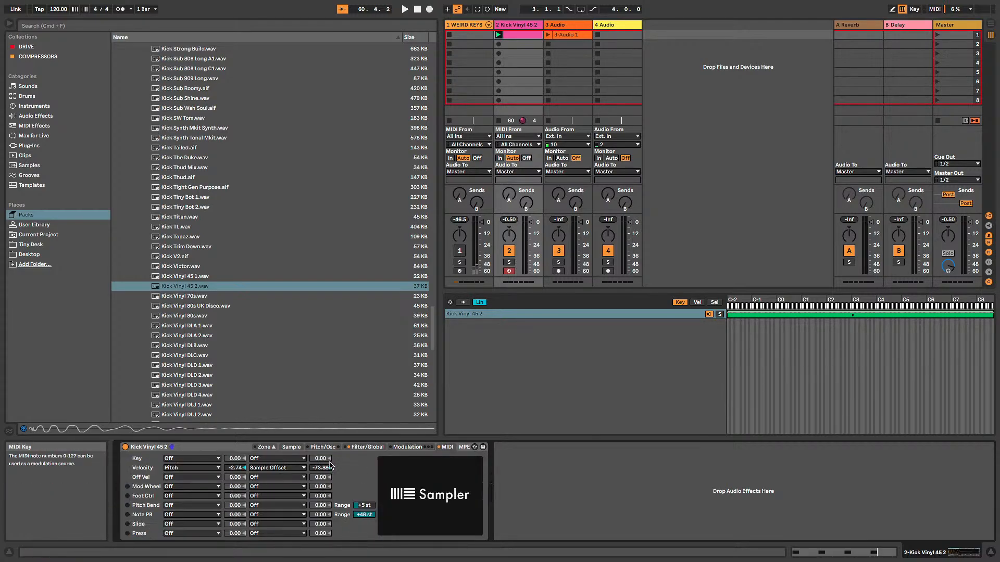
# While the clip plays, set the velocity amounts to -24.13 for Sample Offset and -3.23 for Pitch
pyautogui.press('space')
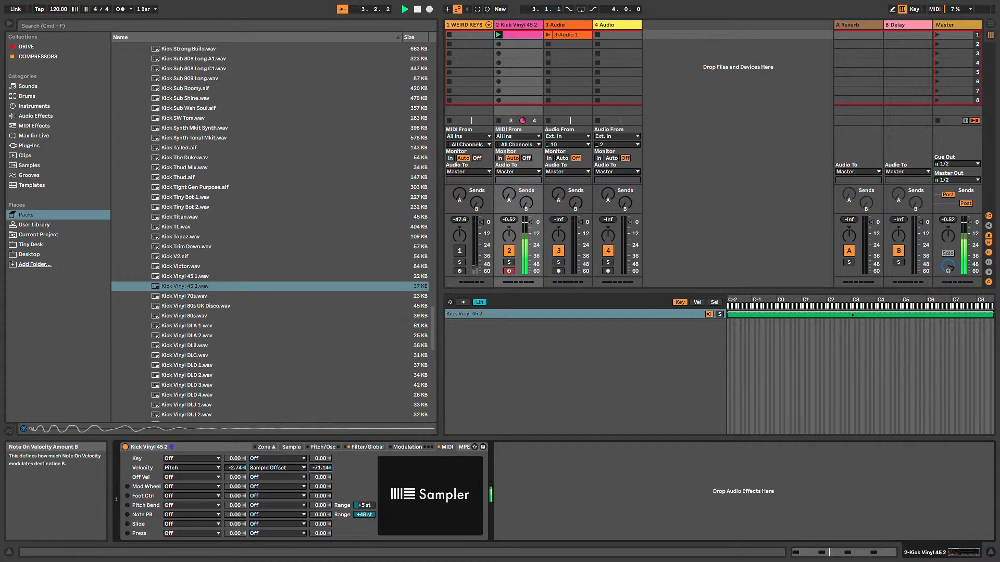
pyautogui.moveTo(323, 468); pyautogui.dragTo(323, 463)
pyautogui.moveTo(321, 472); pyautogui.dragTo(320, 469)
pyautogui.moveTo(320, 468); pyautogui.dragTo(322, 471)
pyautogui.moveTo(237, 470); pyautogui.dragTo(236, 475)
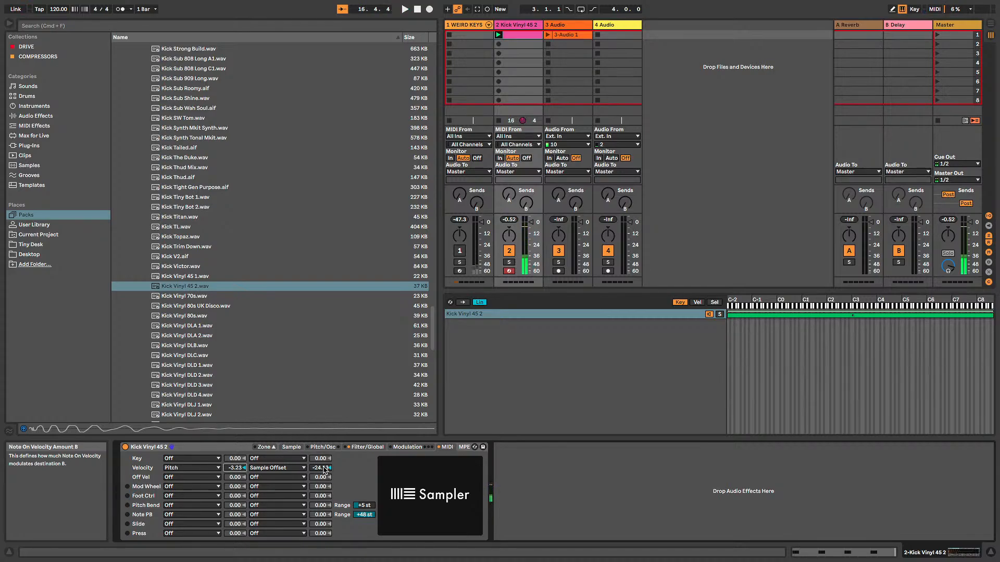
# Check the Sample and Modulation settings, and set the velocity-to-Sample Offset amount to -22.89
pyautogui.click(291, 447)
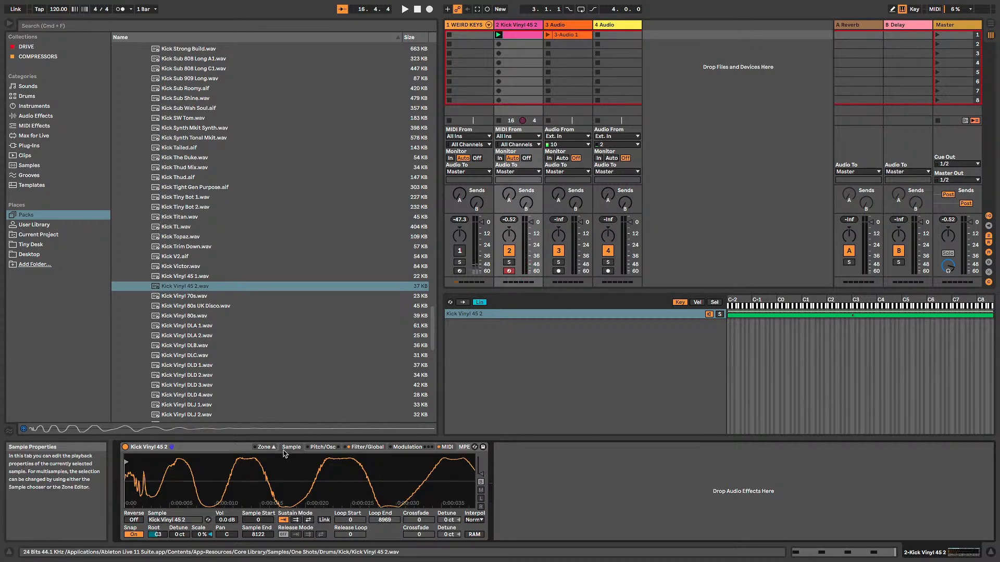
pyautogui.click(408, 447)
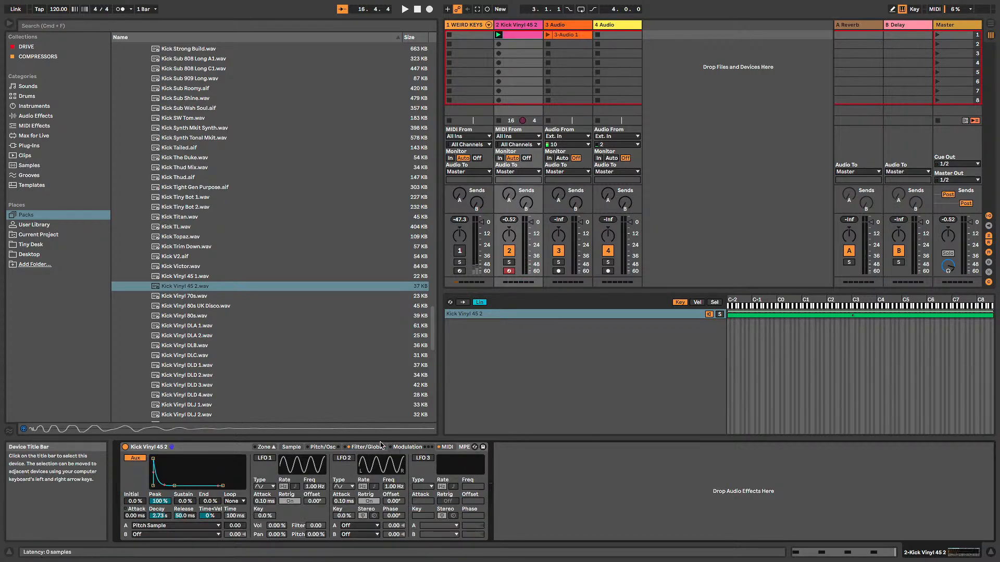
pyautogui.click(448, 448)
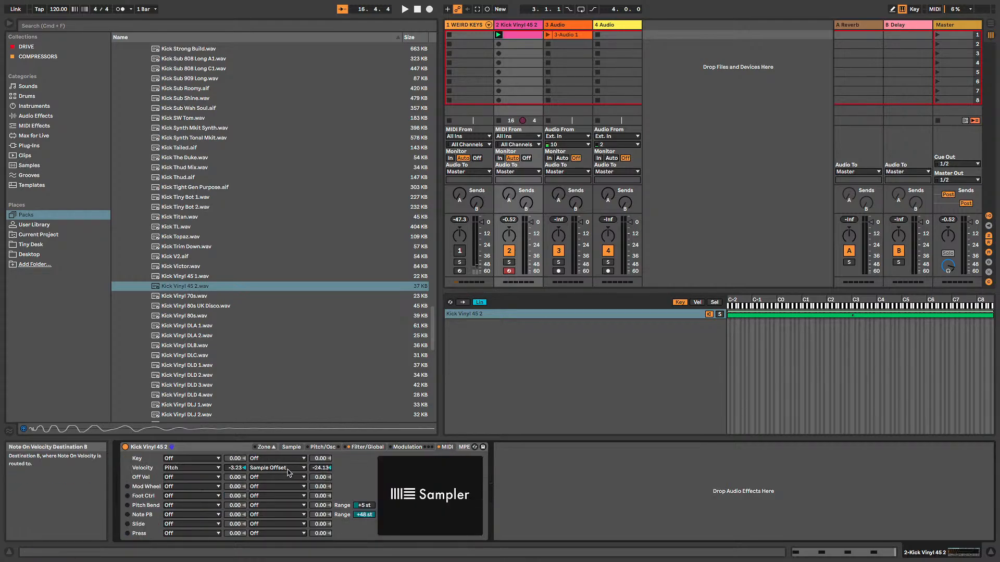
pyautogui.moveTo(323, 470); pyautogui.dragTo(323, 468)
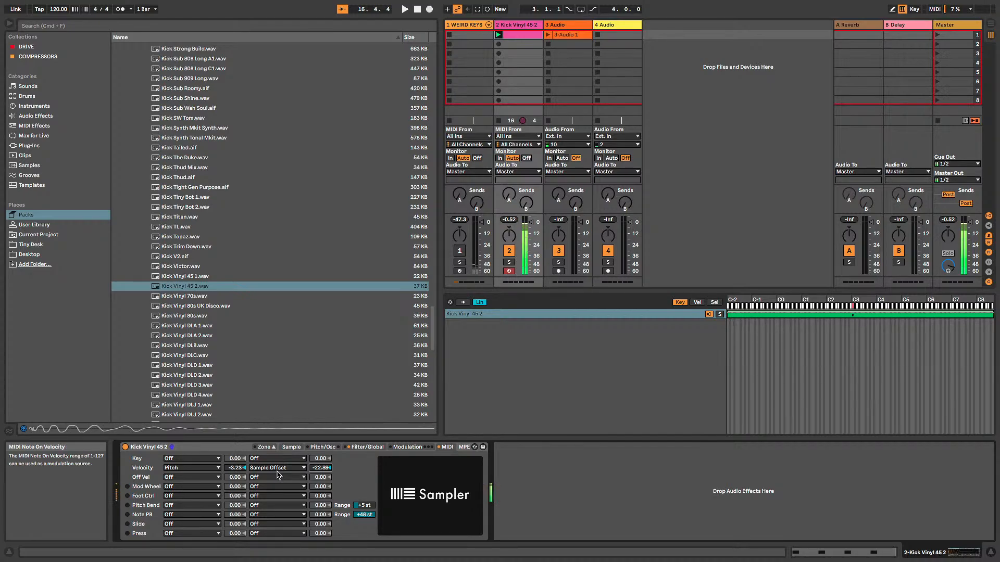
# Audition the kick from the computer keyboard at contrasting note velocities, including 20 and 120
pyautogui.press('c')
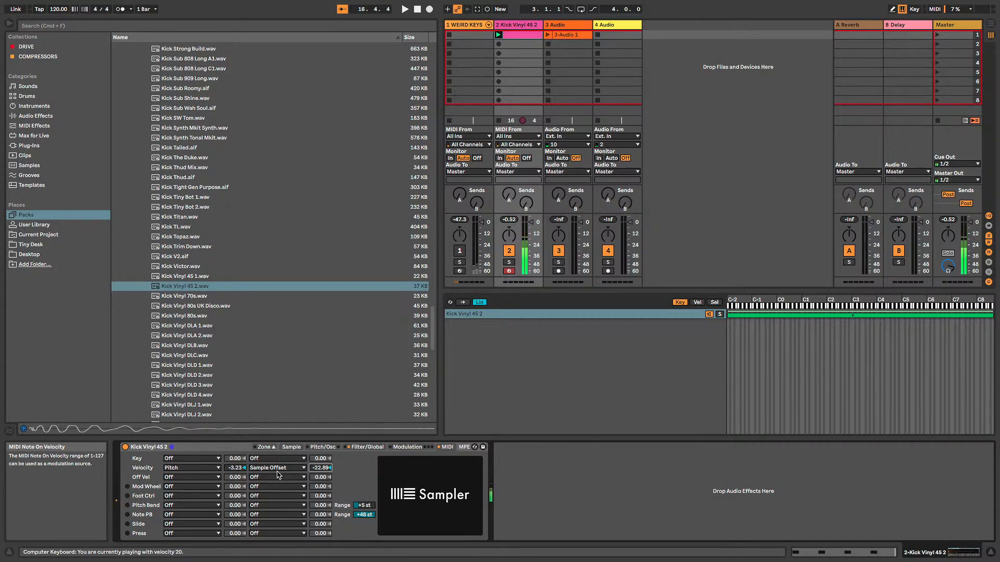
pyautogui.press('c')
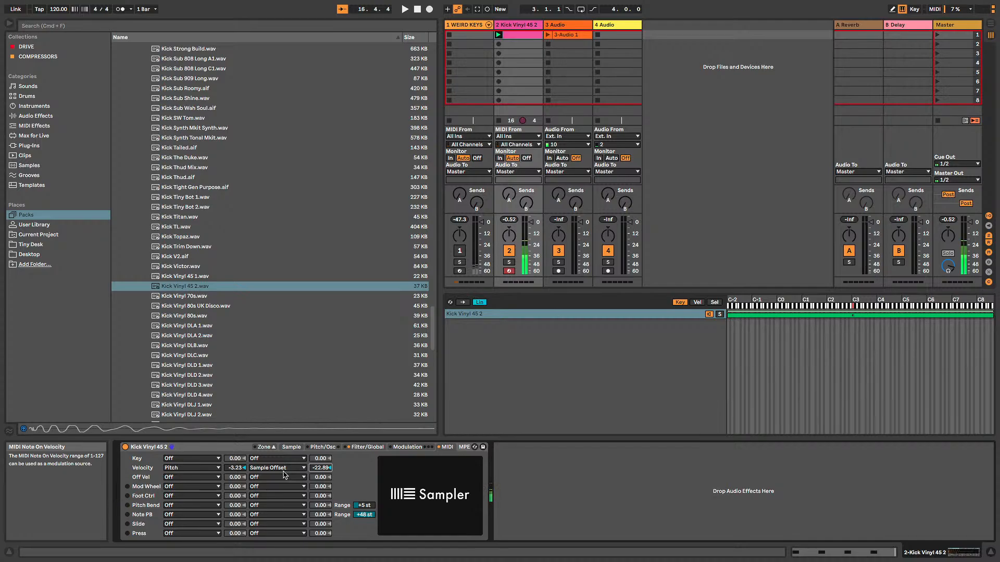
pyautogui.press('v')
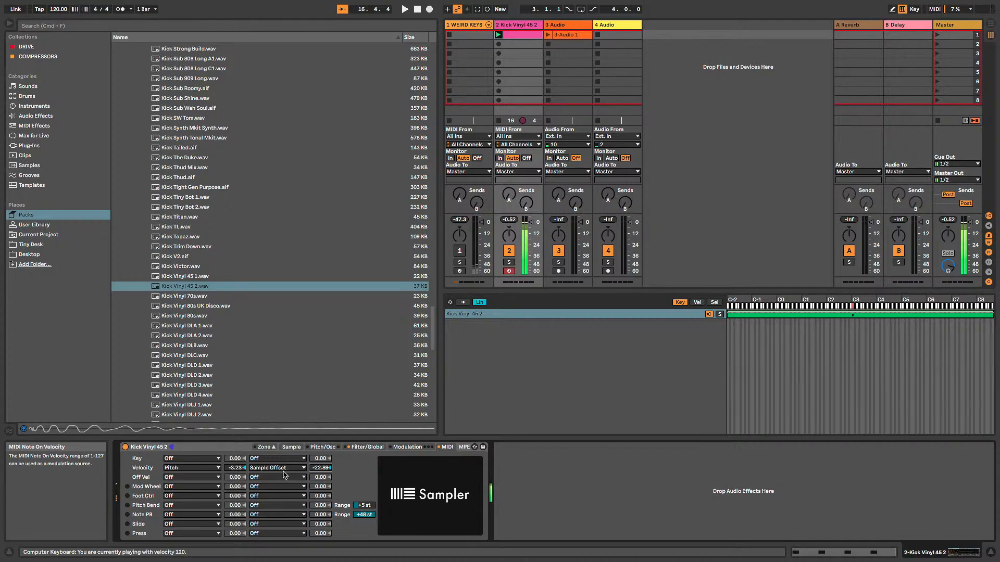
pyautogui.press('v')
pyautogui.press('v')
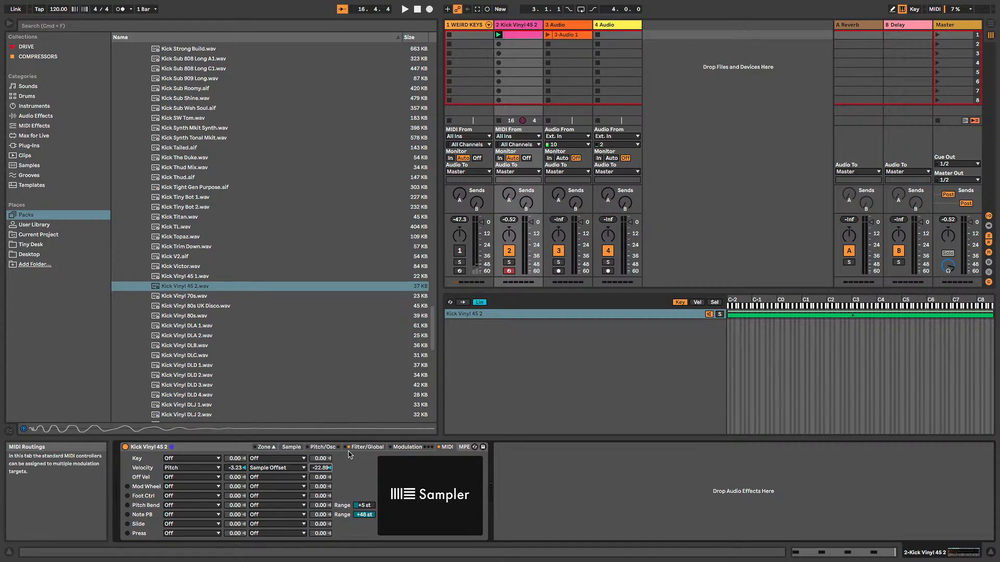
# Set the filter to 8.13 kHz with 52% resonance and 93% velocity modulation, and lower the computer keyboard velocity to 100 for auditioning
pyautogui.click(291, 449)
pyautogui.click(356, 449)
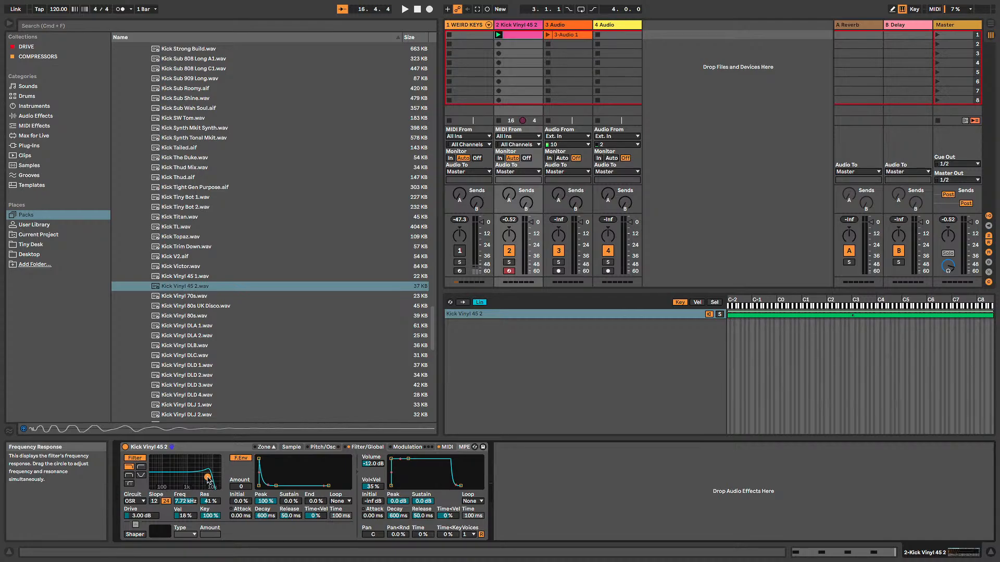
pyautogui.moveTo(207, 477); pyautogui.dragTo(207, 482)
pyautogui.moveTo(185, 515); pyautogui.dragTo(186, 512)
pyautogui.moveTo(185, 516); pyautogui.dragTo(181, 475)
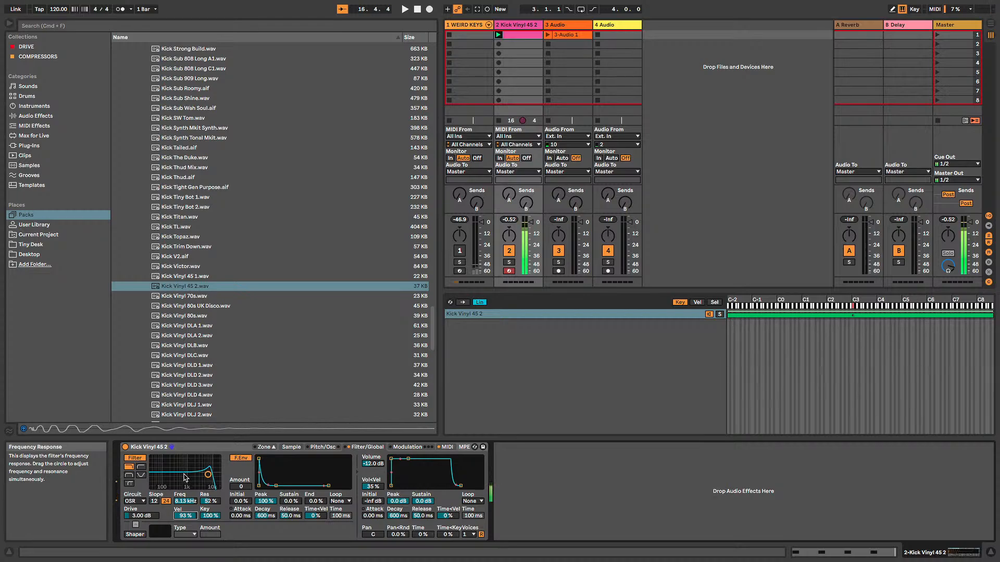
pyautogui.press('c')
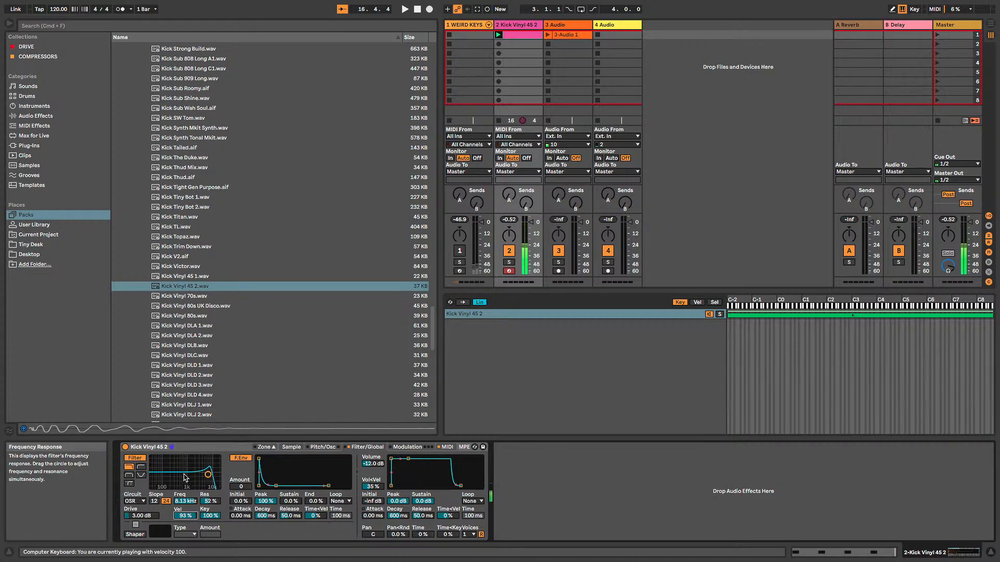
# Raise the keyboard note velocity to 127 and set the kick filter's cutoff velocity modulation to 28 %
pyautogui.press('x')
pyautogui.press('x')
pyautogui.press('x')
pyautogui.press('x')
pyautogui.press('v')
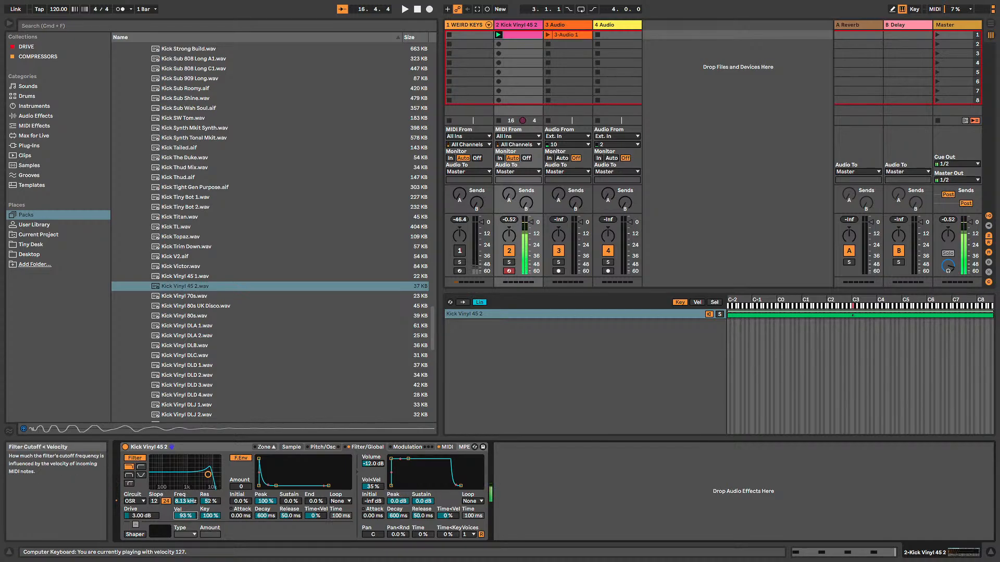
pyautogui.moveTo(187, 518); pyautogui.dragTo(187, 530)
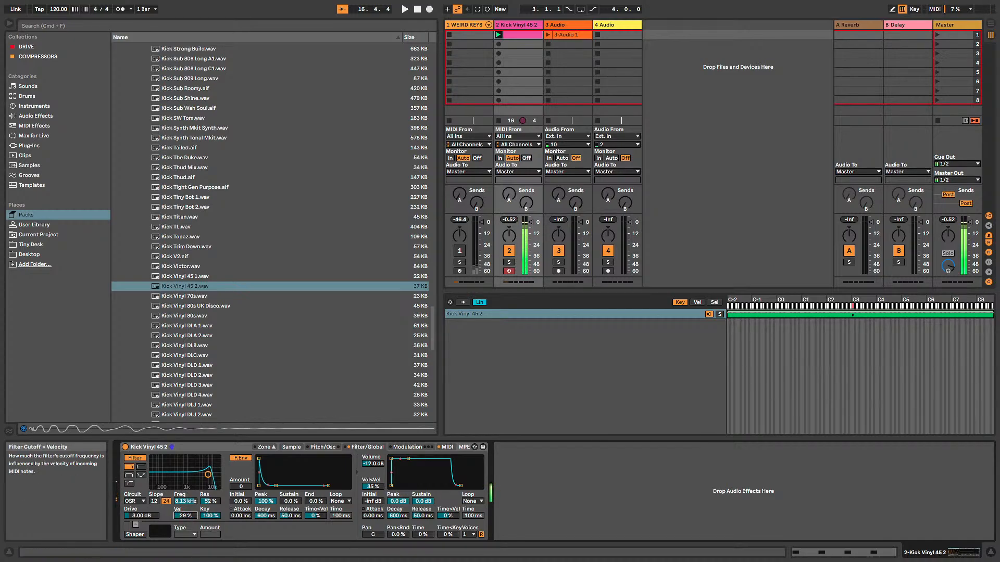
# Play the kick clip and set the Sampler filter's resonance to 38 %
pyautogui.press('space')
pyautogui.moveTo(210, 501); pyautogui.dragTo(211, 515)
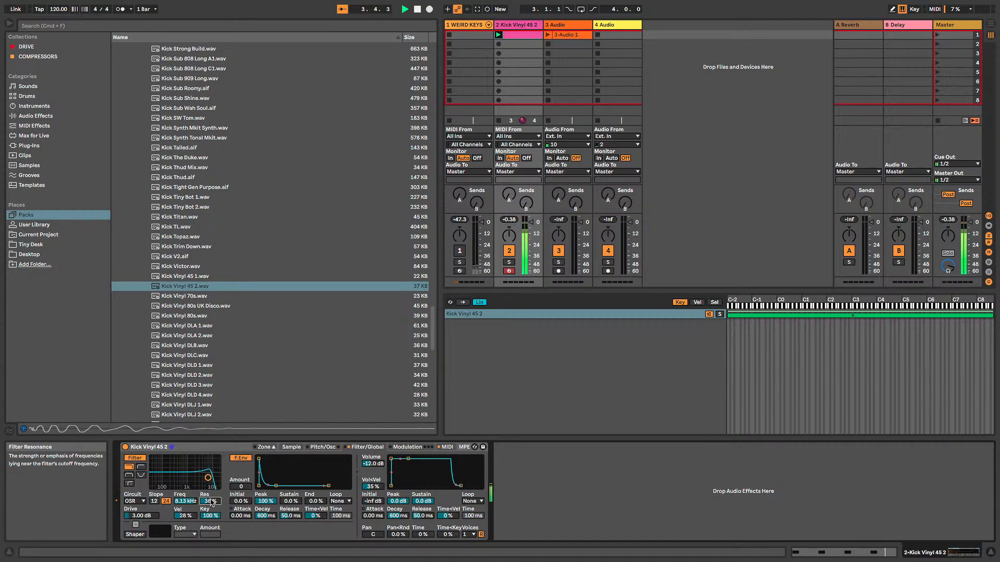
pyautogui.click(185, 501)
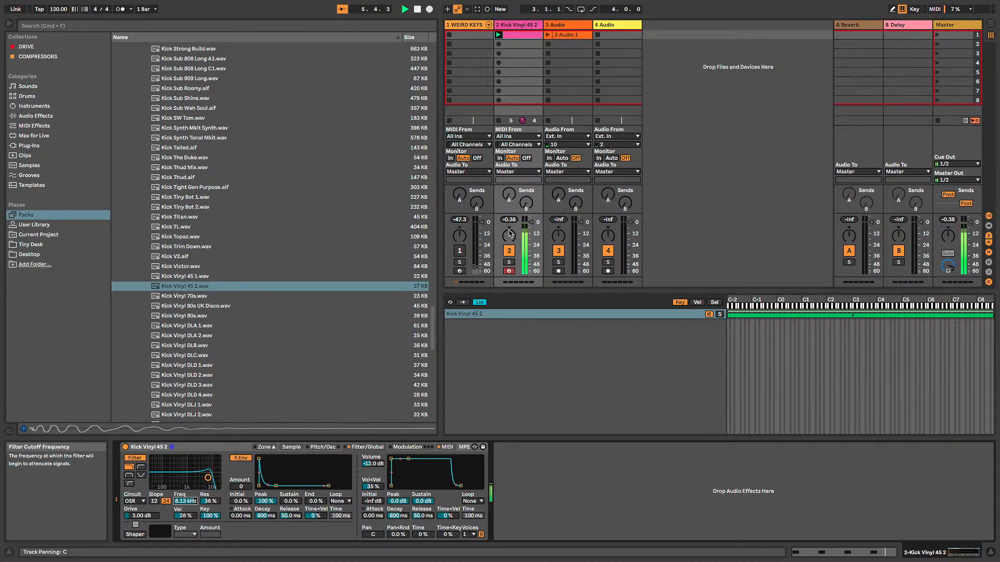
# Select the Kick Vinyl 45 2 track in Session View
pyautogui.click(518, 26)
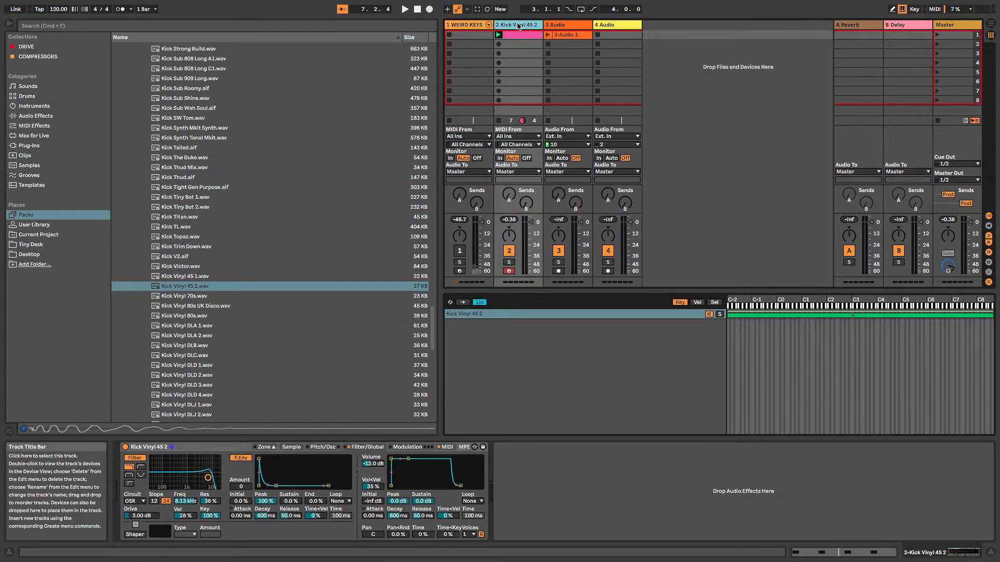
pyautogui.press('Tab')
pyautogui.press('Tab')
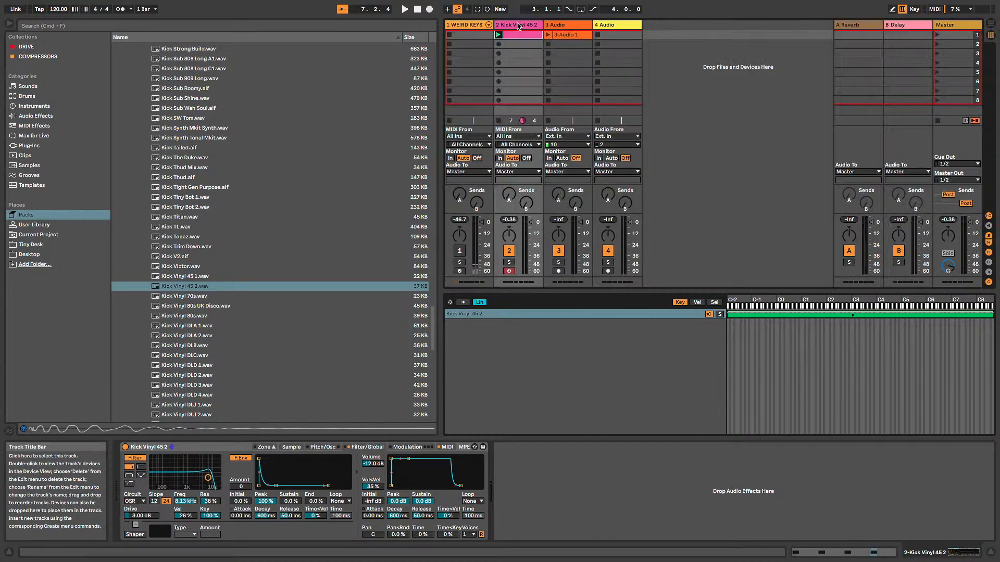
pyautogui.click(519, 26)
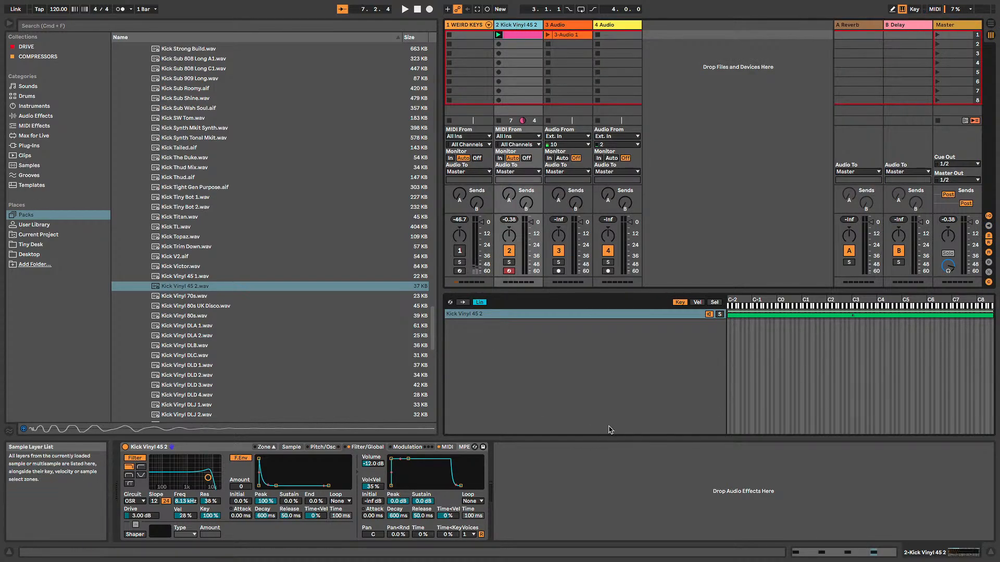
# Collapse the Kick samples folder and expand the Snare folder under Core Library's one-shot drums
pyautogui.scroll(20, 183, 185)
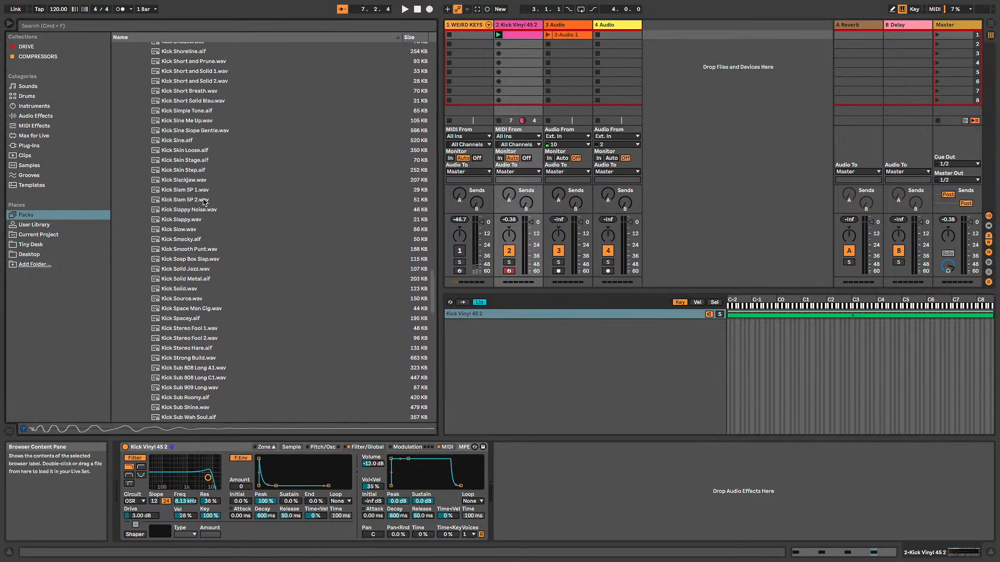
pyautogui.scroll(15, 219, 216)
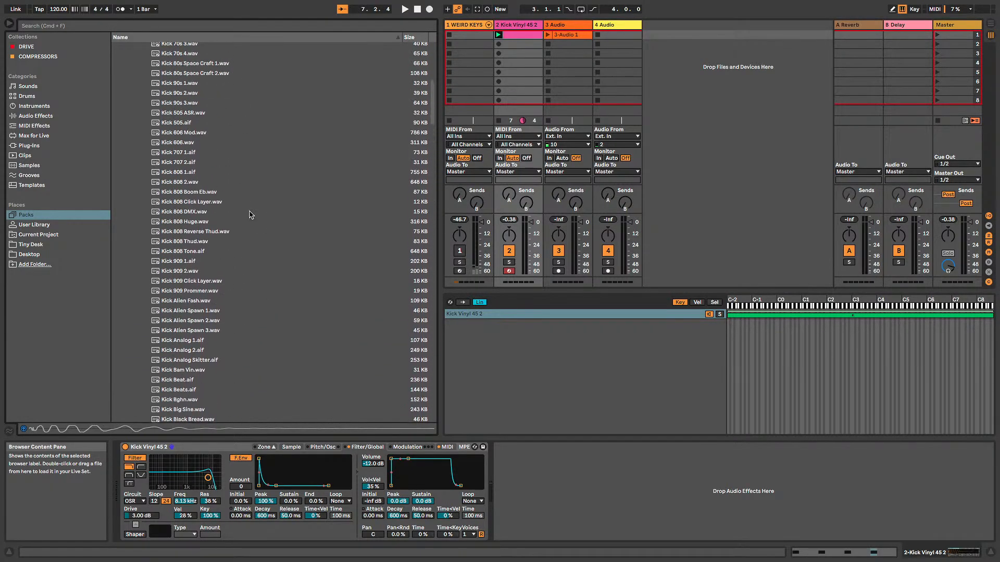
pyautogui.click(141, 285)
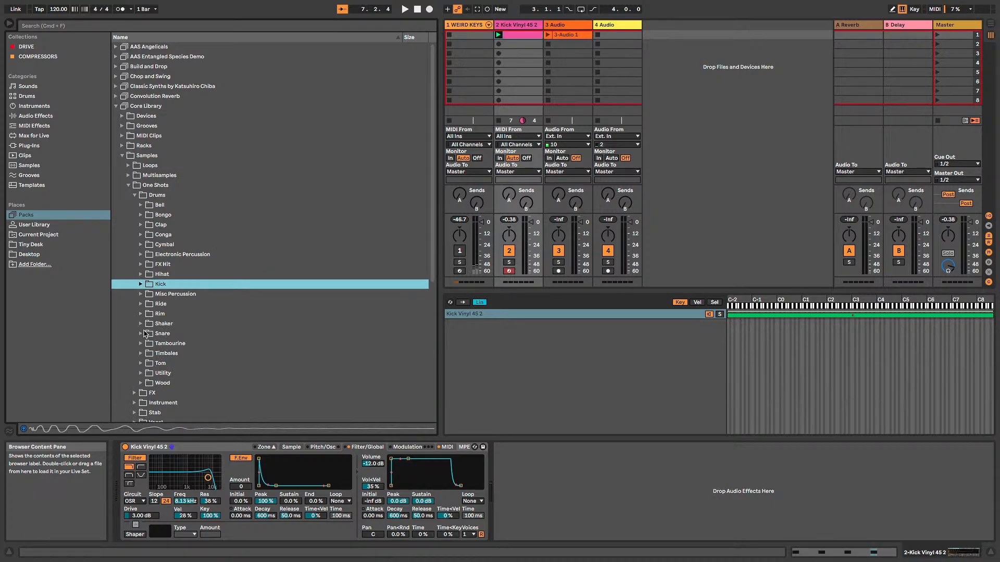
pyautogui.click(141, 333)
pyautogui.scroll(-3, 172, 348)
pyautogui.scroll(-12, 188, 338)
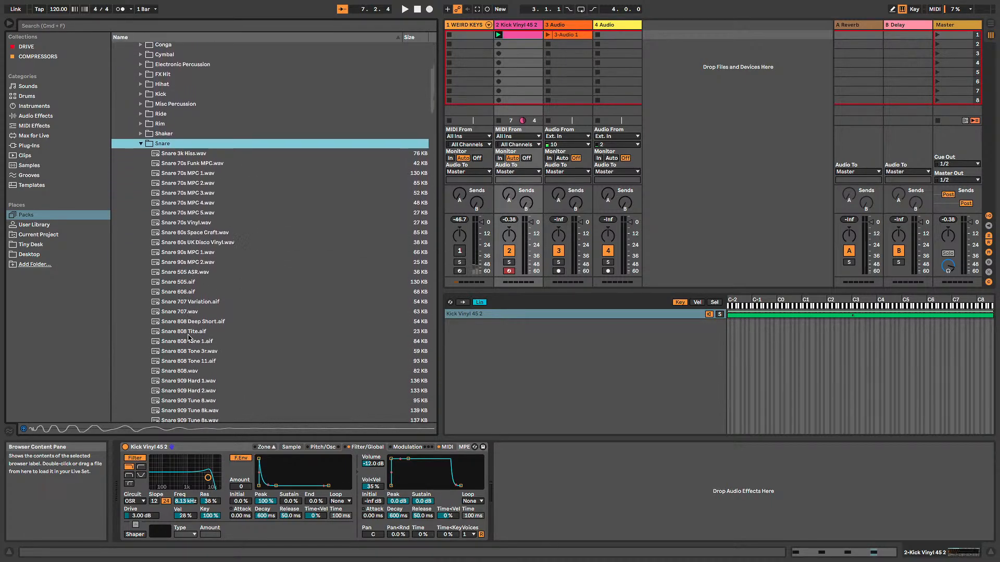
pyautogui.scroll(-1, 216, 225)
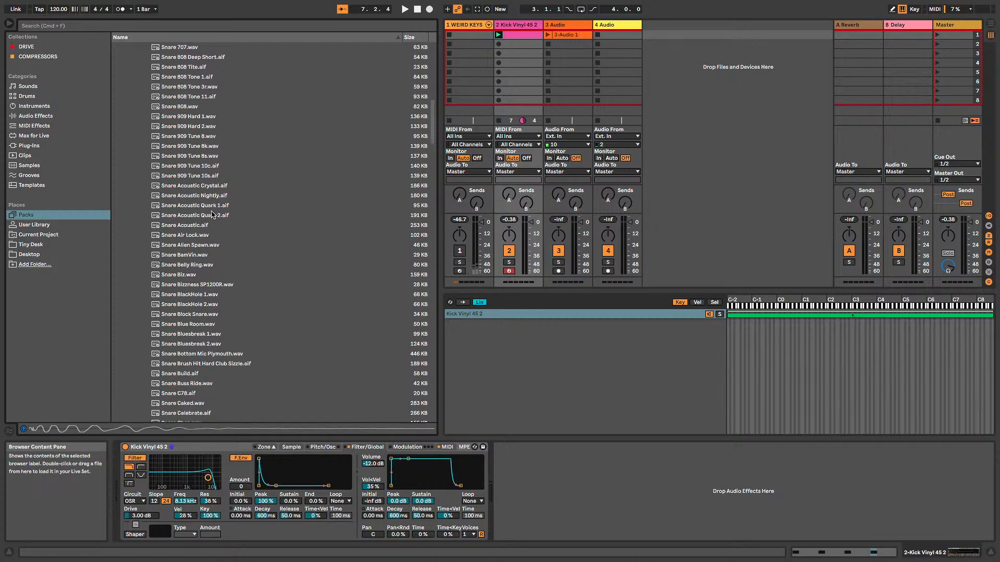
# Preview varied snare samples, including Snare Acoustic Nightly, Snare Issued, Snare Lot 4 and Snare Rattle
pyautogui.click(213, 208)
pyautogui.click(206, 188)
pyautogui.click(206, 198)
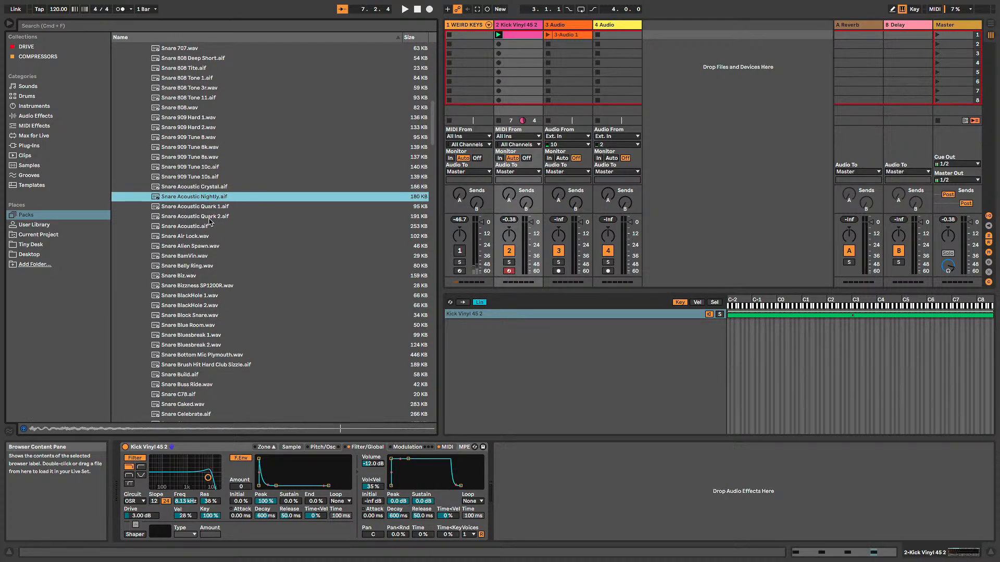
pyautogui.scroll(-20, 213, 229)
pyautogui.click(215, 233)
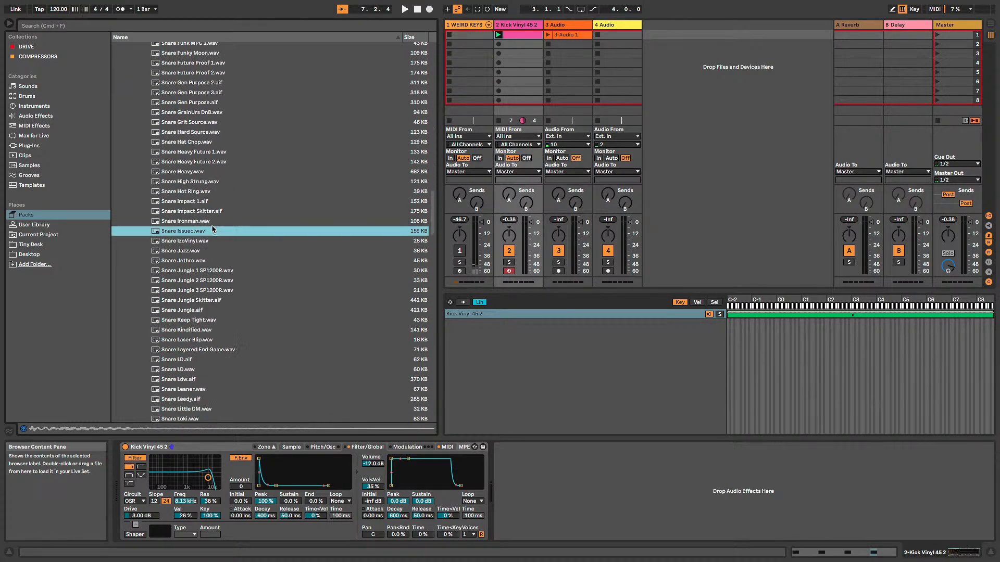
pyautogui.scroll(-7, 214, 277)
pyautogui.click(213, 275)
pyautogui.scroll(-10, 213, 277)
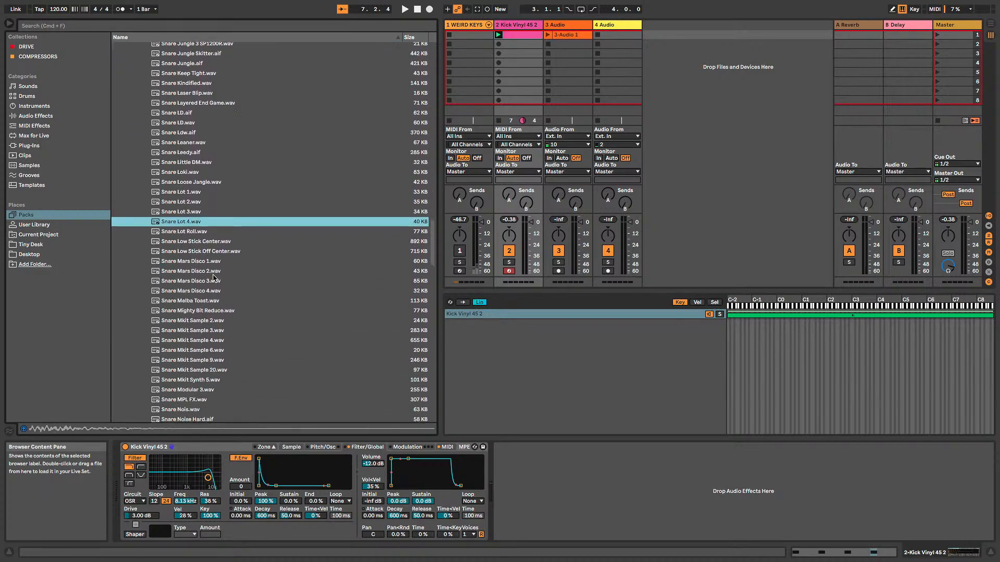
pyautogui.click(213, 279)
pyautogui.click(208, 261)
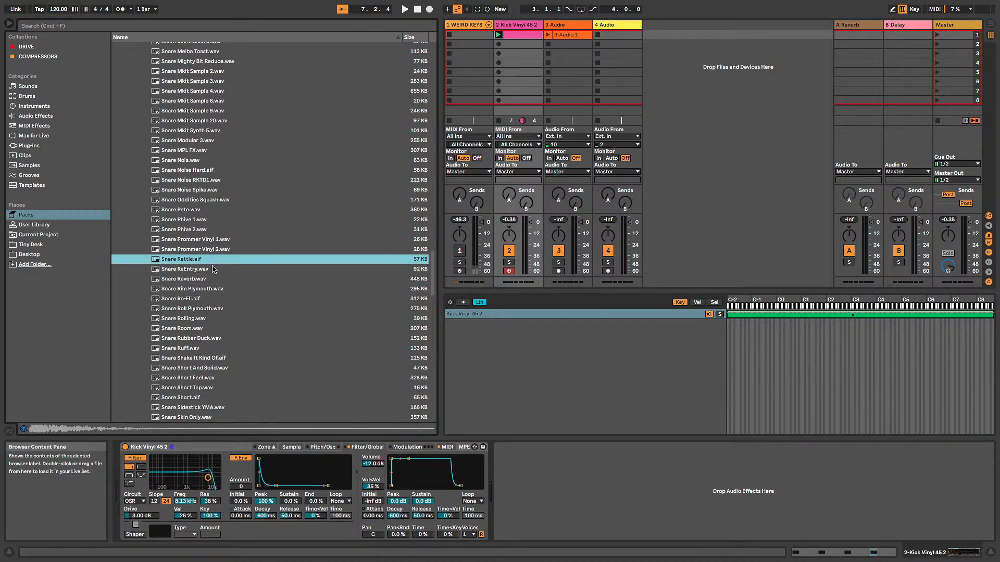
# Preview further snare samples, including Snare Roll Plymouth, Snare Short Tap and Snare Stick Hit Hard Dry Session
pyautogui.click(221, 308)
pyautogui.click(228, 338)
pyautogui.click(222, 311)
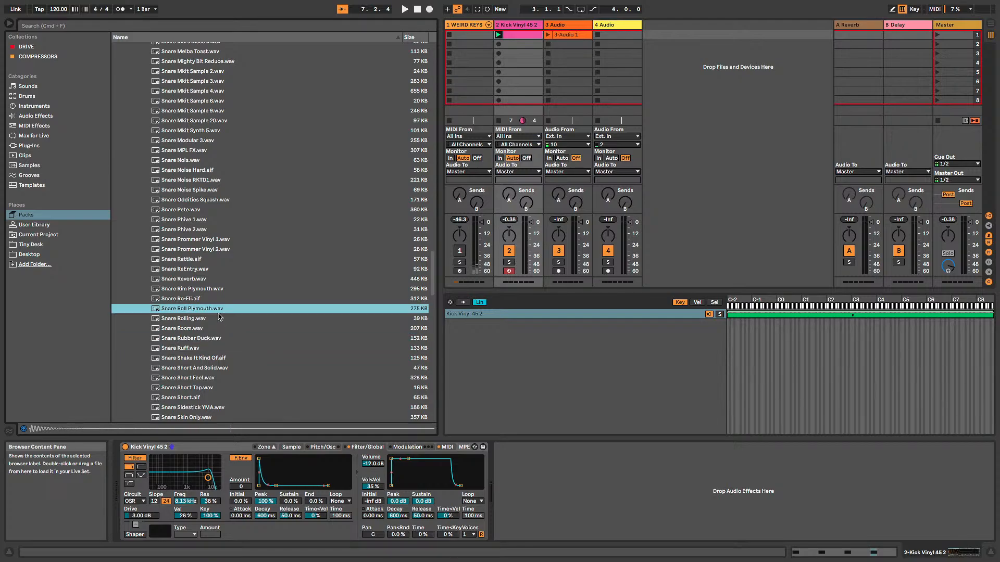
pyautogui.click(219, 317)
pyautogui.scroll(-5, 229, 334)
pyautogui.click(231, 257)
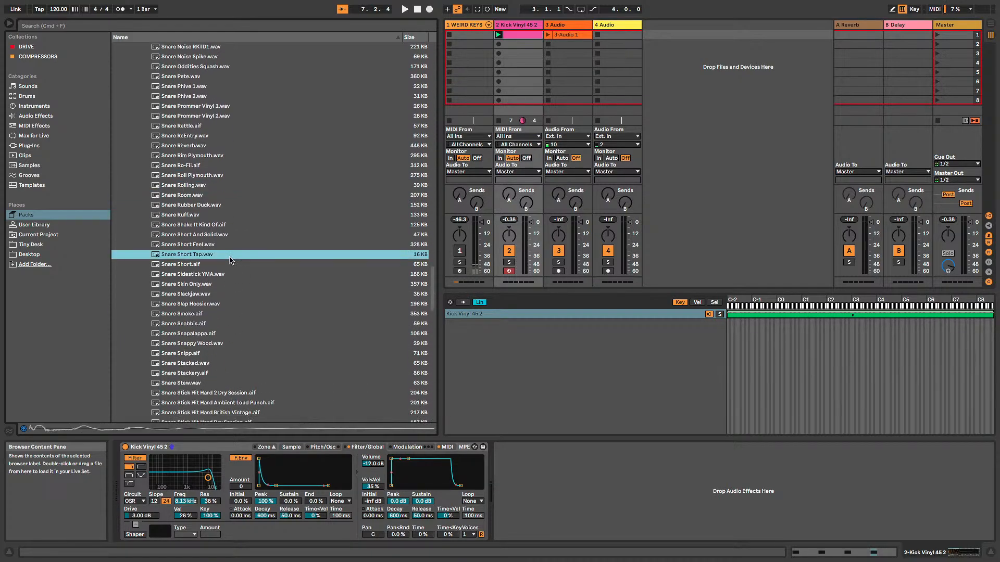
pyautogui.click(235, 322)
pyautogui.scroll(-4, 241, 333)
pyautogui.click(239, 329)
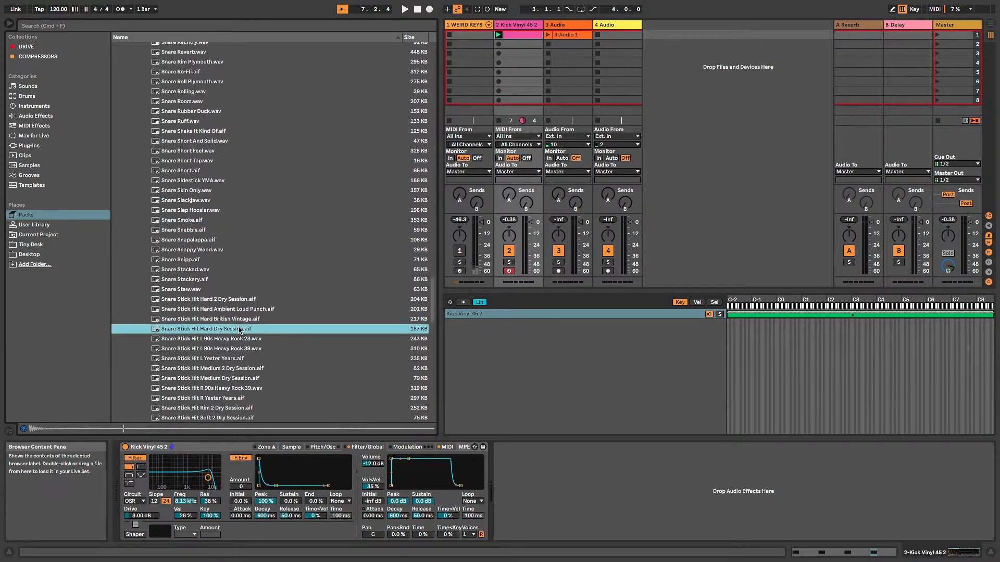
# Preview the snare stick-hit samples around Snare Stick Hit L 90s Heavy Rock 39
pyautogui.scroll(-3, 240, 329)
pyautogui.click(240, 277)
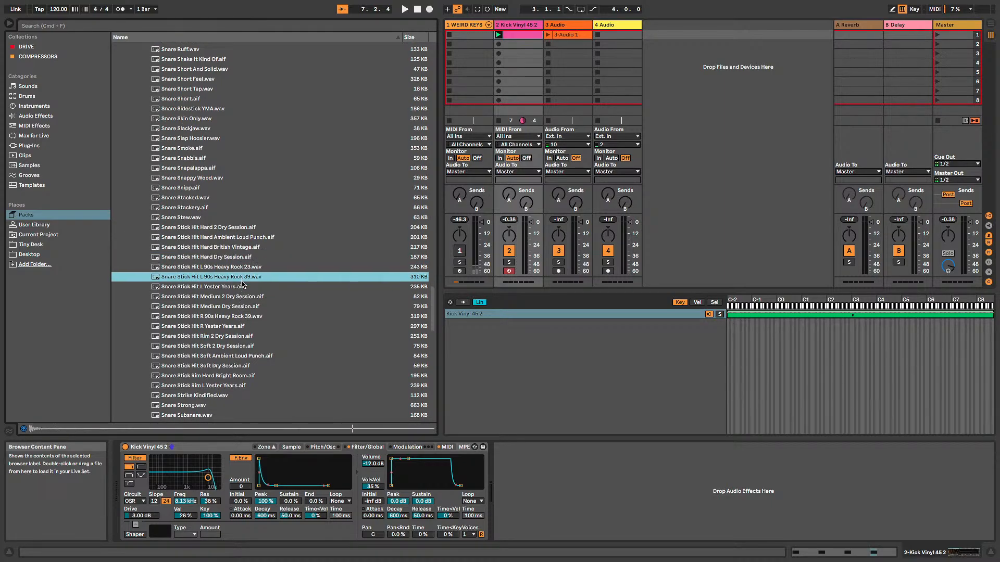
pyautogui.click(243, 297)
pyautogui.click(237, 287)
pyautogui.click(234, 279)
pyautogui.click(232, 268)
pyautogui.click(237, 279)
pyautogui.click(237, 279)
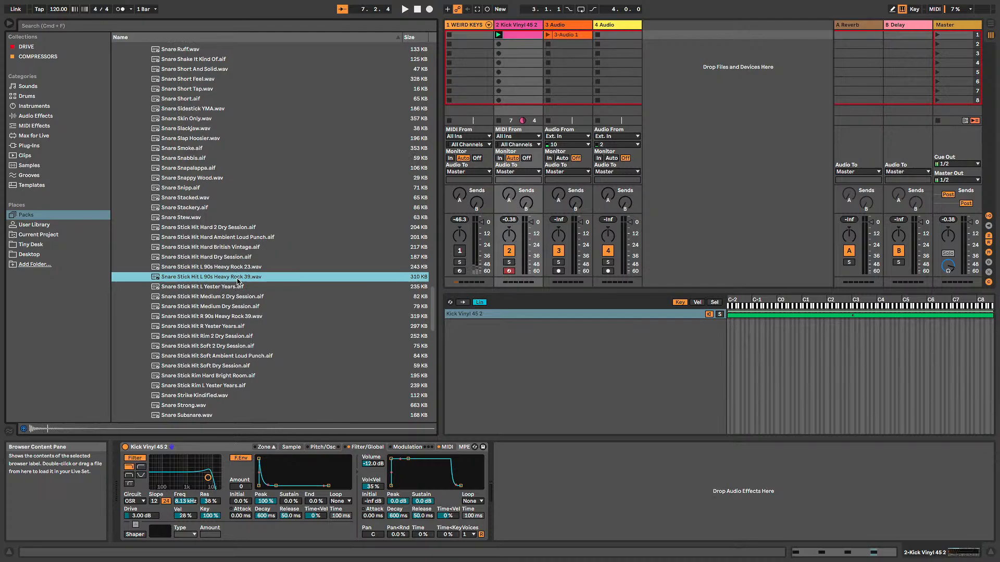
# Compare the L and R versions of Snare Stick Hit 90s Heavy Rock 39, ending on the R version
pyautogui.click(241, 307)
pyautogui.click(243, 317)
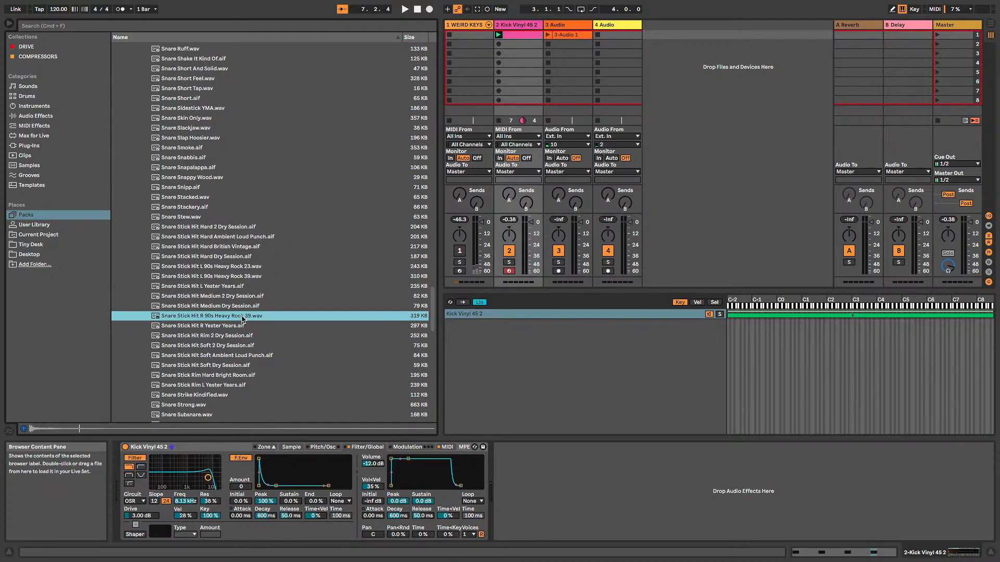
pyautogui.click(225, 326)
pyautogui.click(224, 317)
pyautogui.click(224, 276)
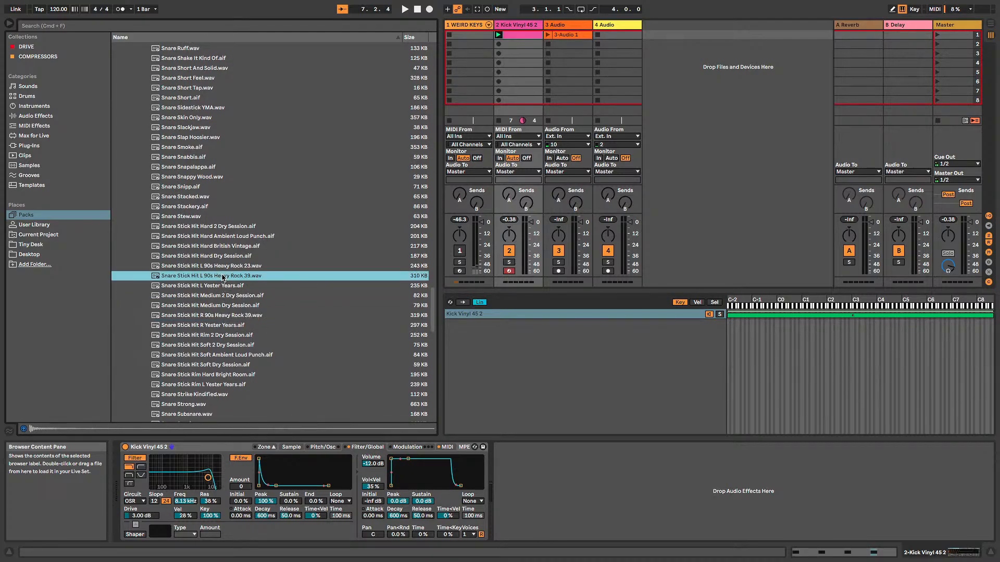
pyautogui.click(227, 316)
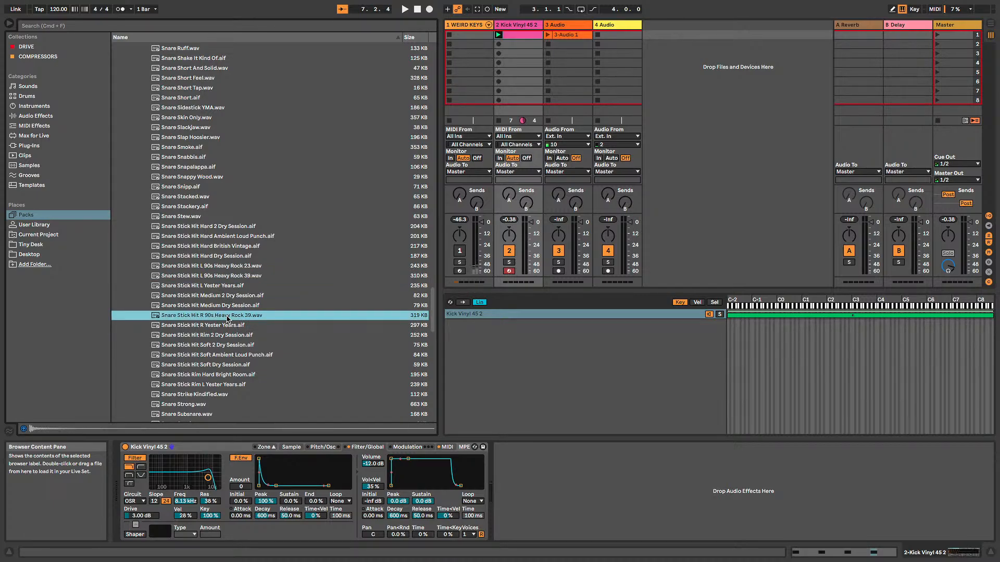
pyautogui.click(241, 375)
pyautogui.click(227, 316)
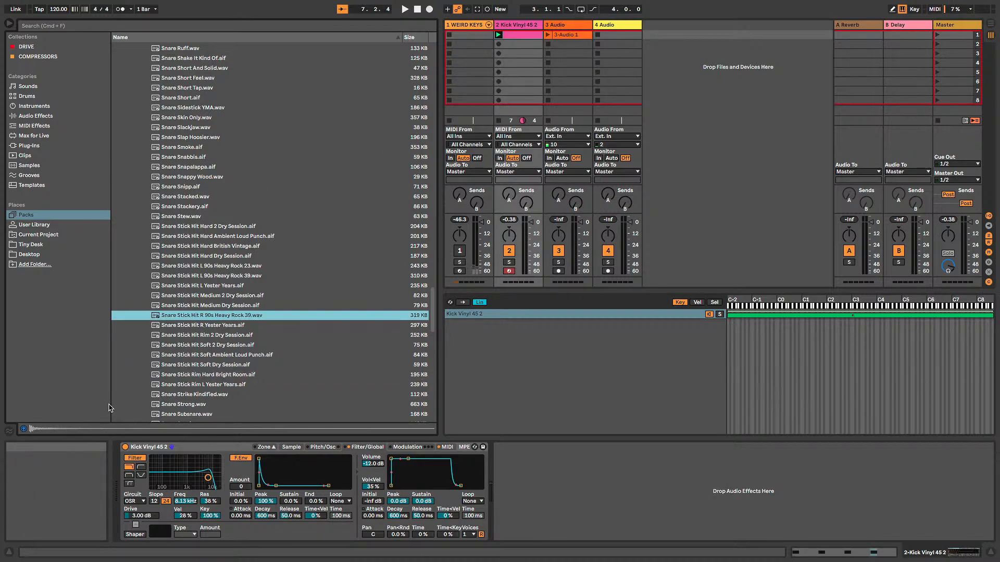
# Group the kick Sampler into a Drum Rack and load Snare Stick Hit R 90s Heavy Rock 39 onto pad D1
pyautogui.rightClick(206, 449)
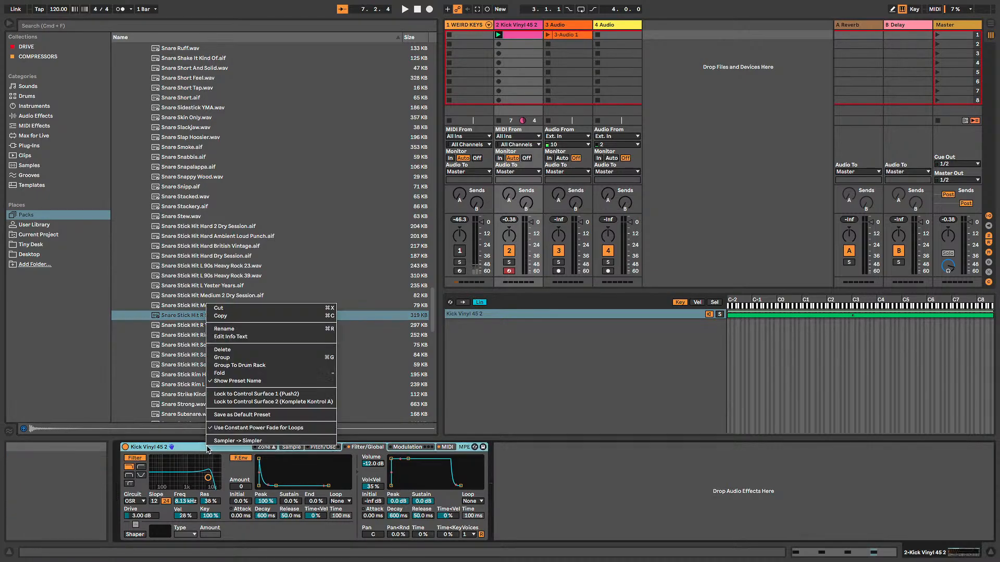
pyautogui.click(259, 366)
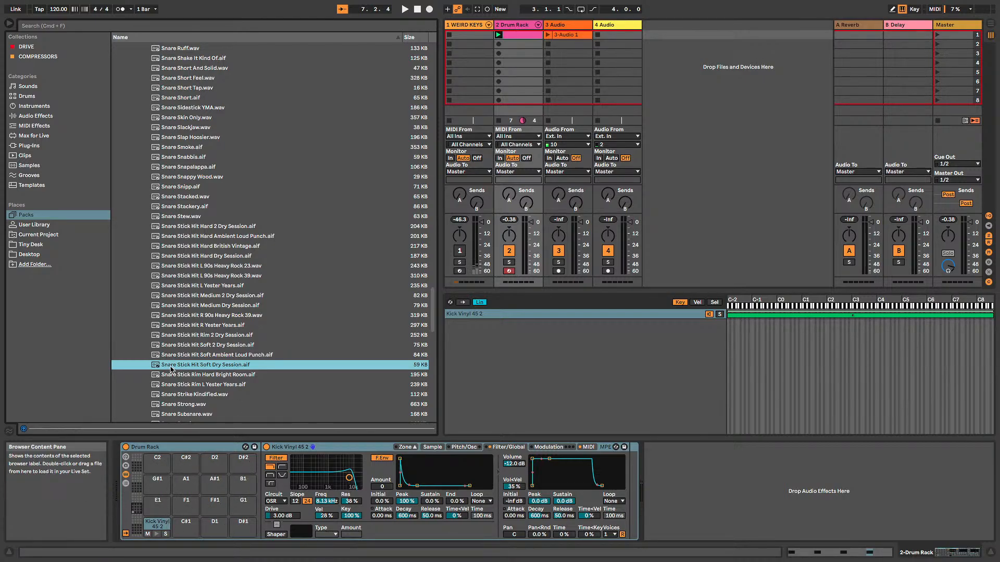
pyautogui.click(210, 315)
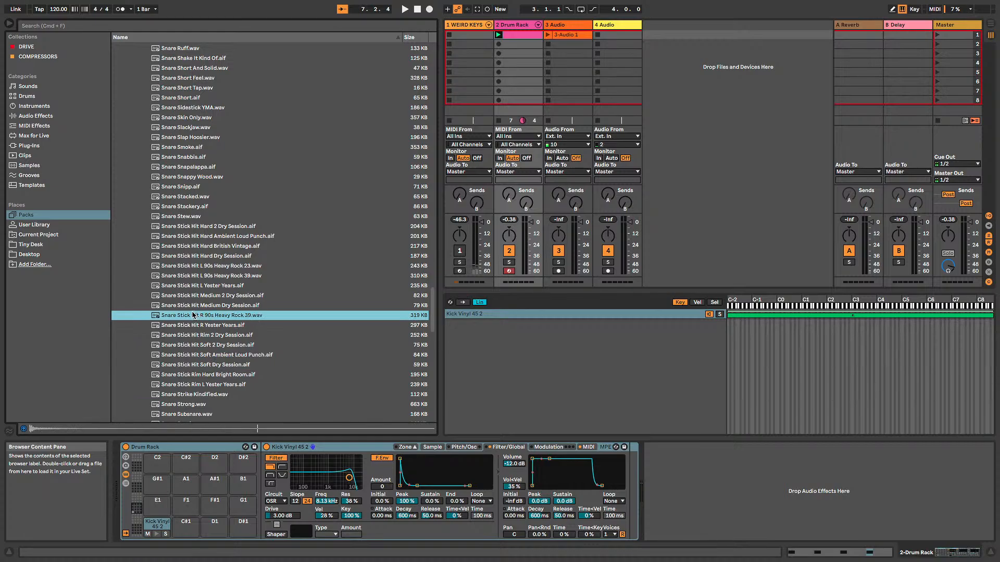
pyautogui.moveTo(193, 315); pyautogui.dragTo(214, 533)
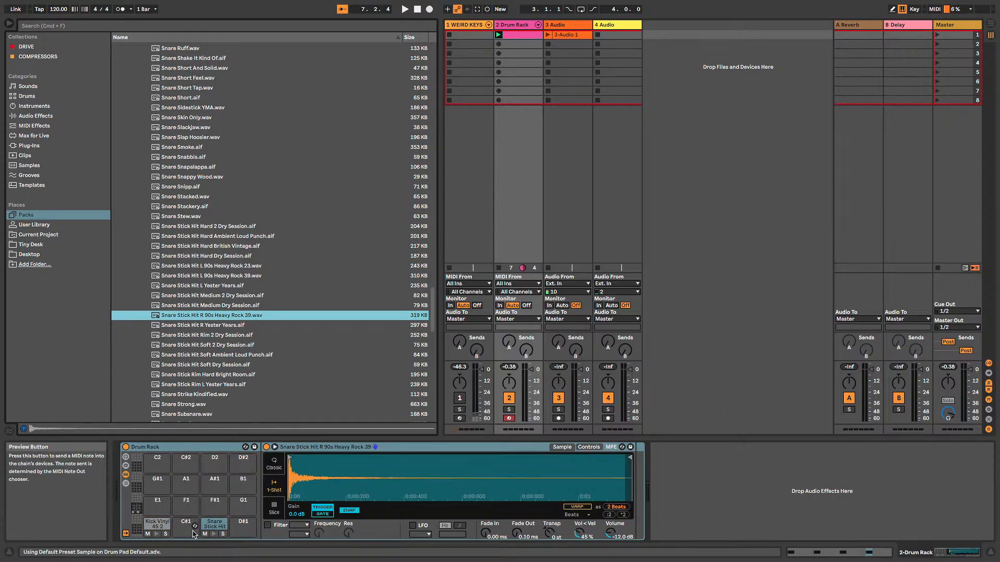
# Audition the kick and snare pads in the Drum Rack
pyautogui.click(214, 534)
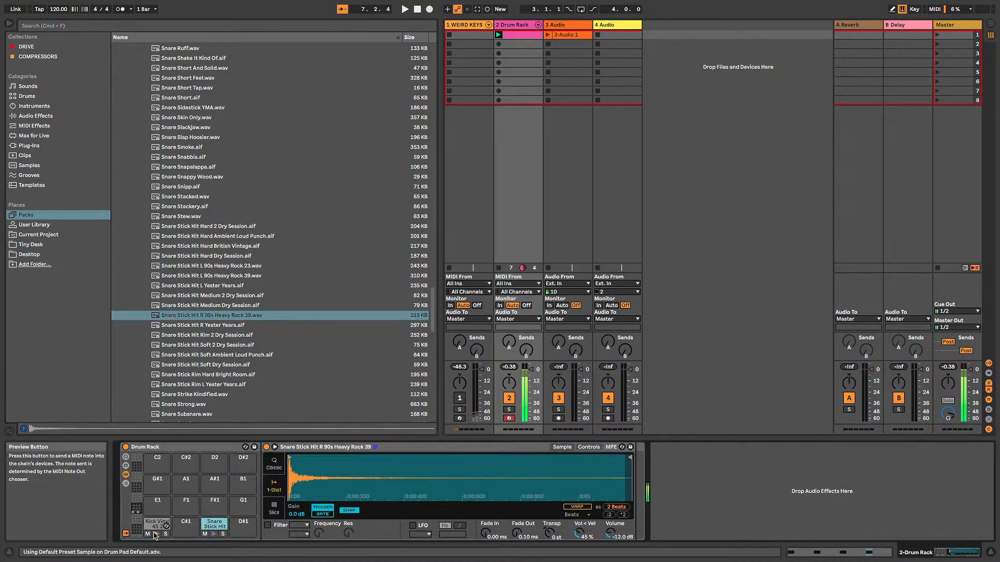
pyautogui.click(213, 535)
pyautogui.click(213, 534)
pyautogui.click(213, 534)
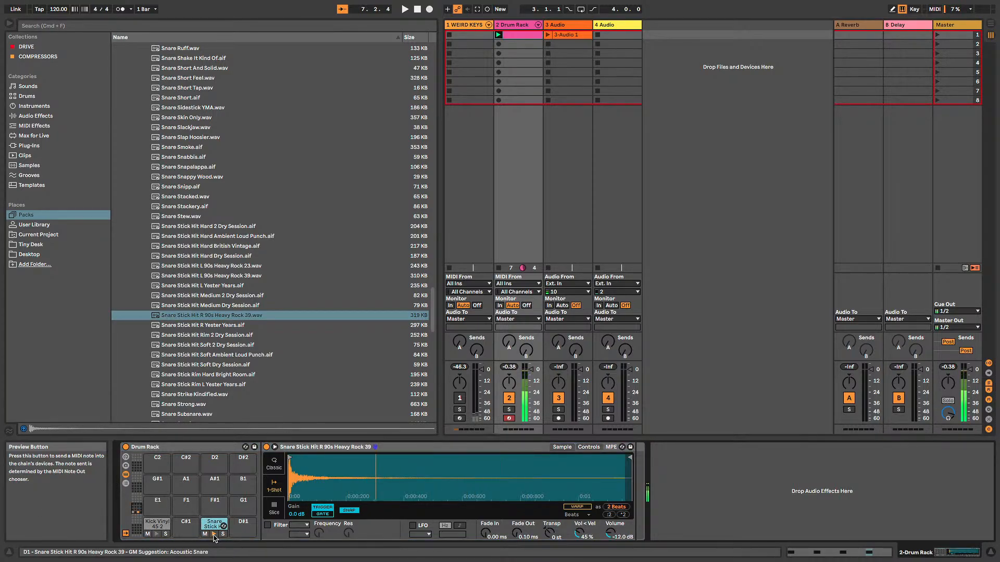
pyautogui.click(214, 534)
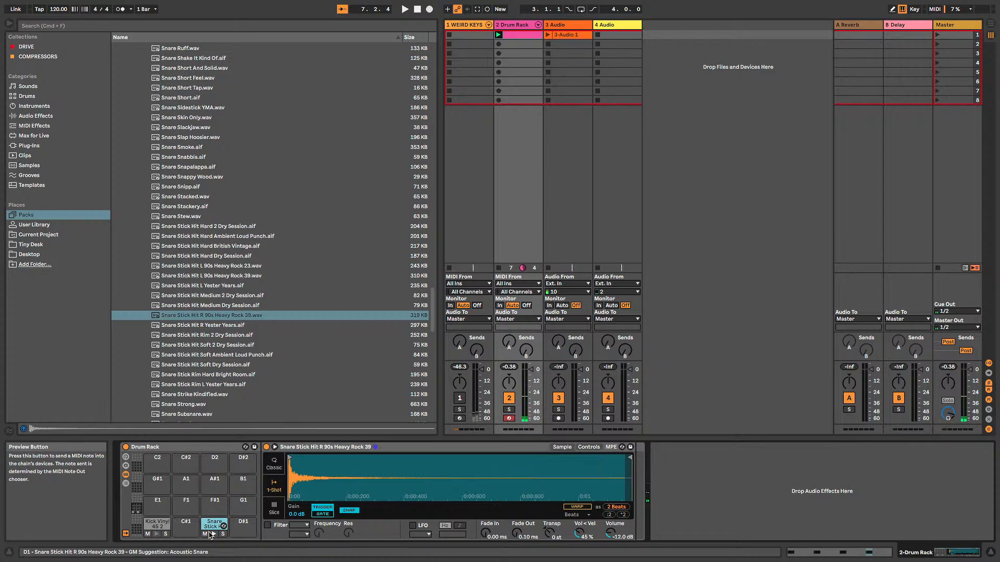
# Play the rack with repeated keyboard notes and show the snare Simpler on pad D1
pyautogui.press('s')
pyautogui.press('s')
pyautogui.press('s')
pyautogui.press('s')
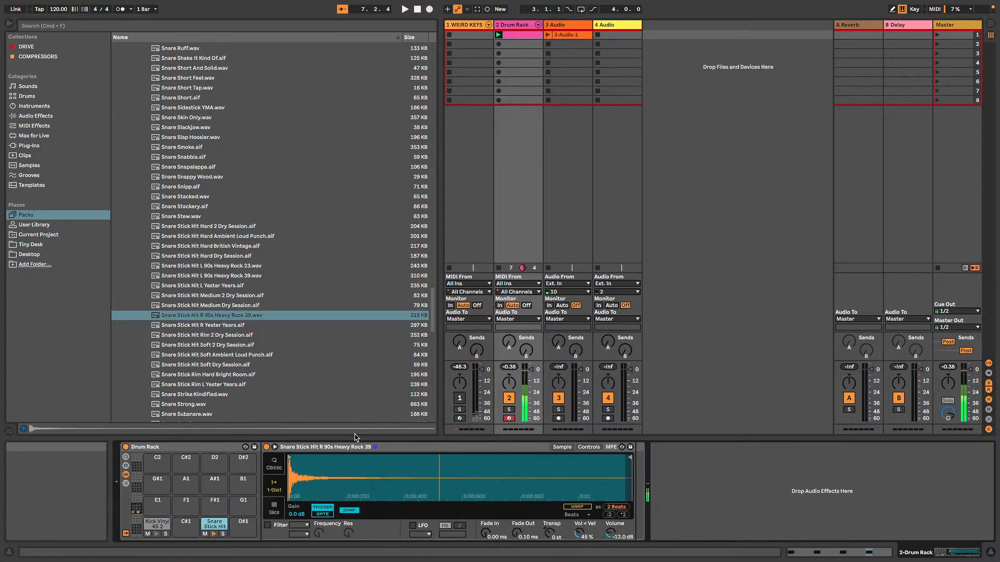
pyautogui.click(243, 522)
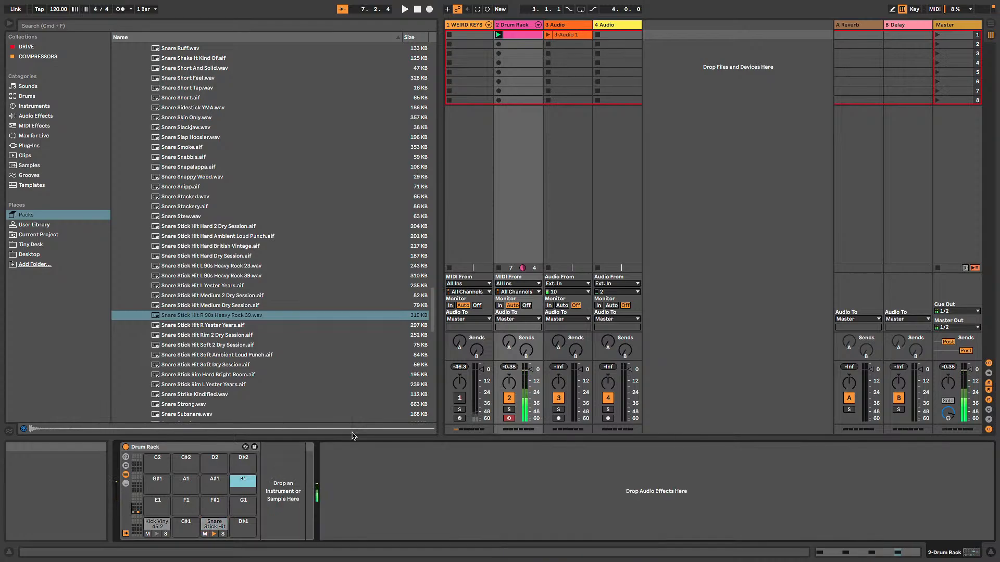
pyautogui.click(215, 525)
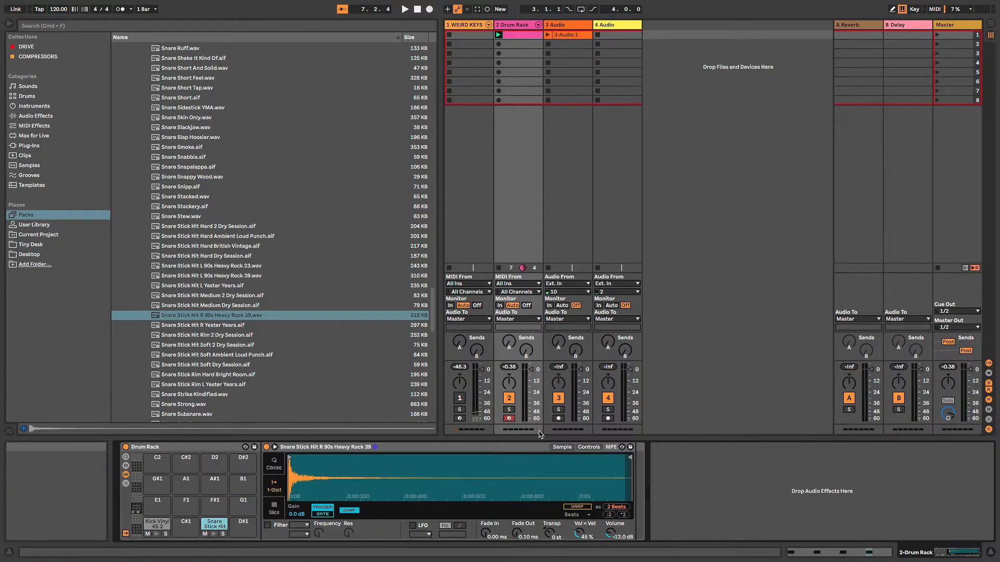
# Convert the snare's Simpler on pad D1 to a Sampler and show its sample settings
pyautogui.rightClick(432, 444)
pyautogui.click(452, 442)
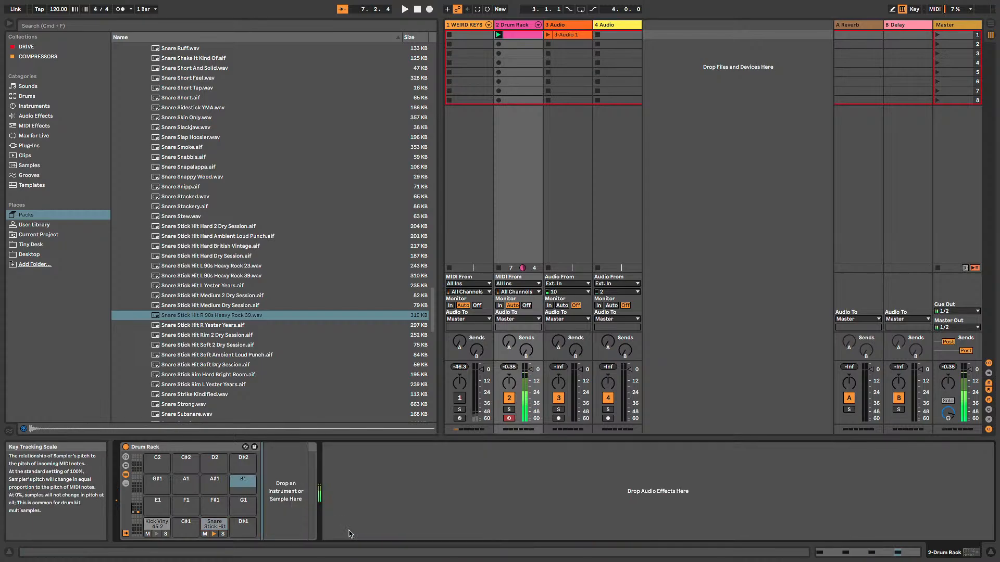
pyautogui.click(212, 525)
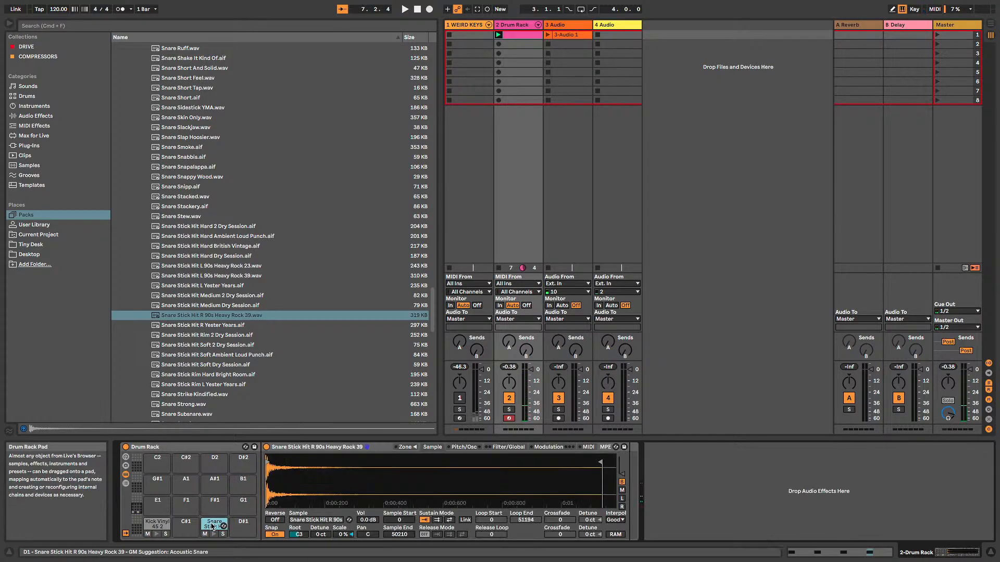
pyautogui.click(212, 525)
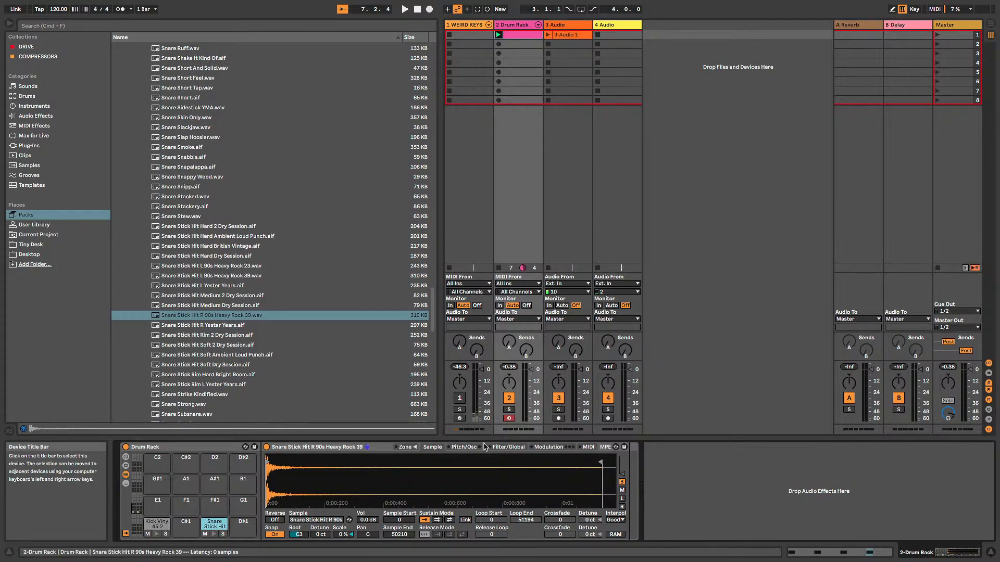
# Enable the snare Sampler's filter with the OSR circuit and 2.25 dB of drive, and reselect the snare pad
pyautogui.click(508, 447)
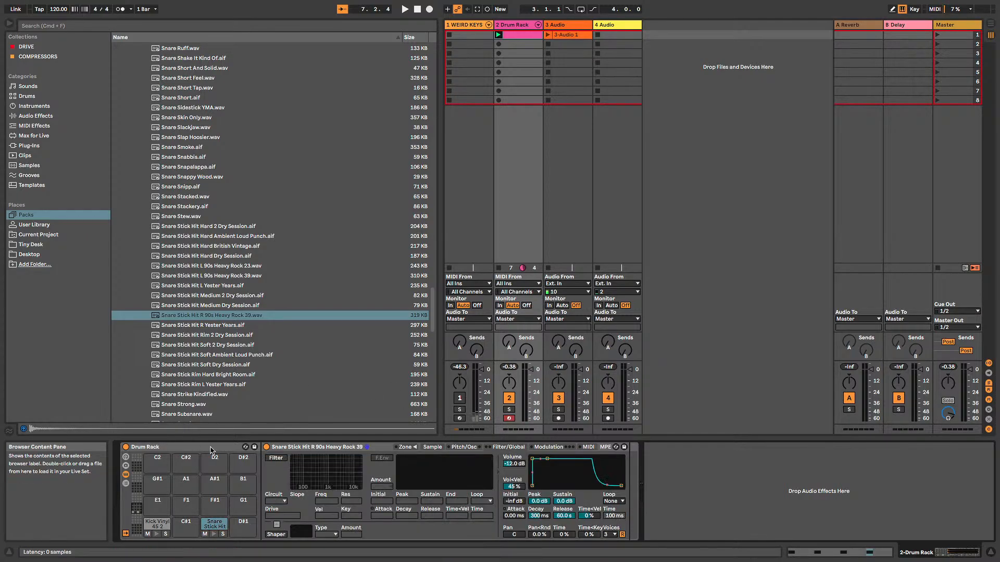
pyautogui.click(275, 459)
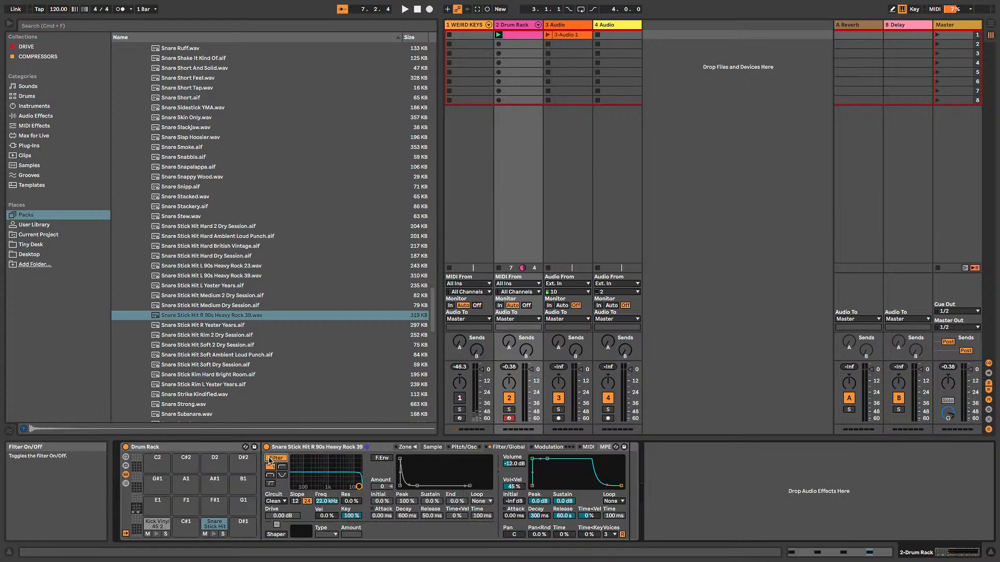
pyautogui.click(275, 501)
pyautogui.click(271, 517)
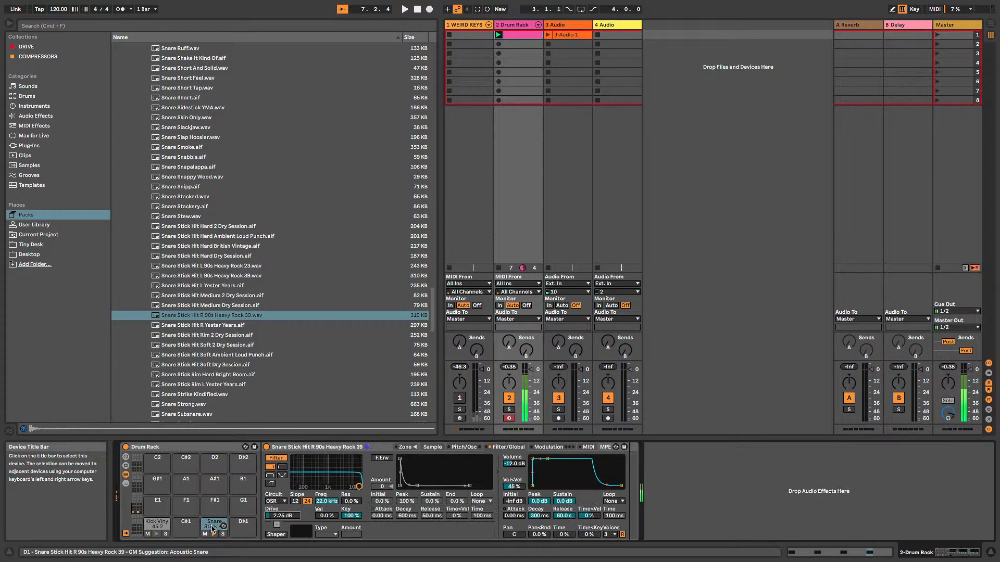
pyautogui.click(212, 528)
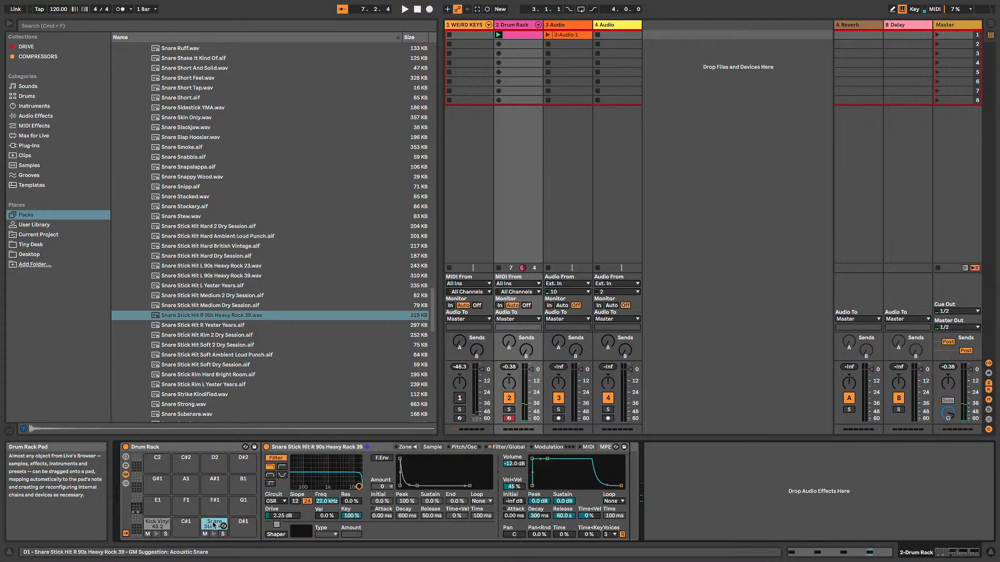
pyautogui.click(213, 524)
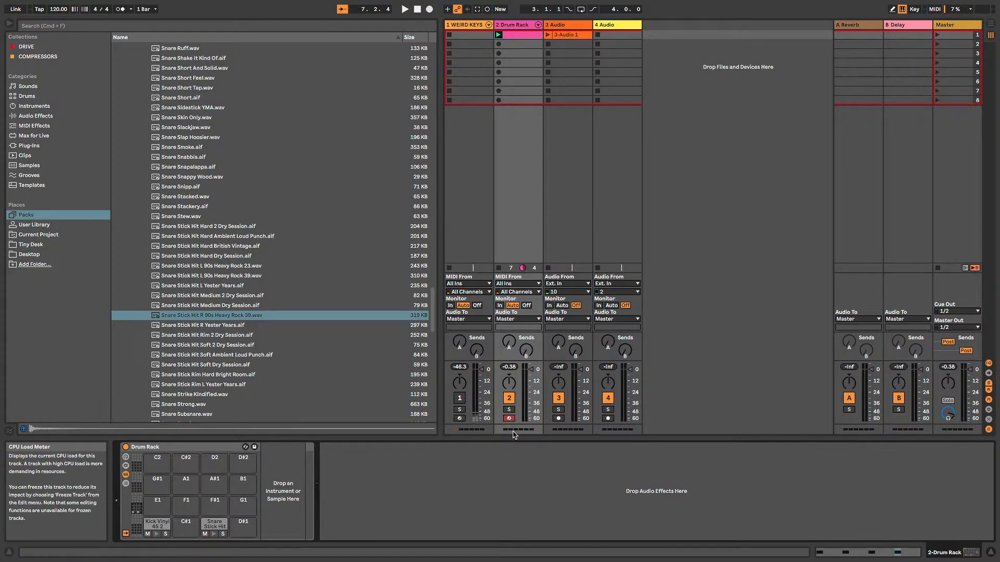
# Lower the computer keyboard's octave range to C1–D2 and audition the kick and snare pads in alternation
pyautogui.press('z')
pyautogui.press('s')
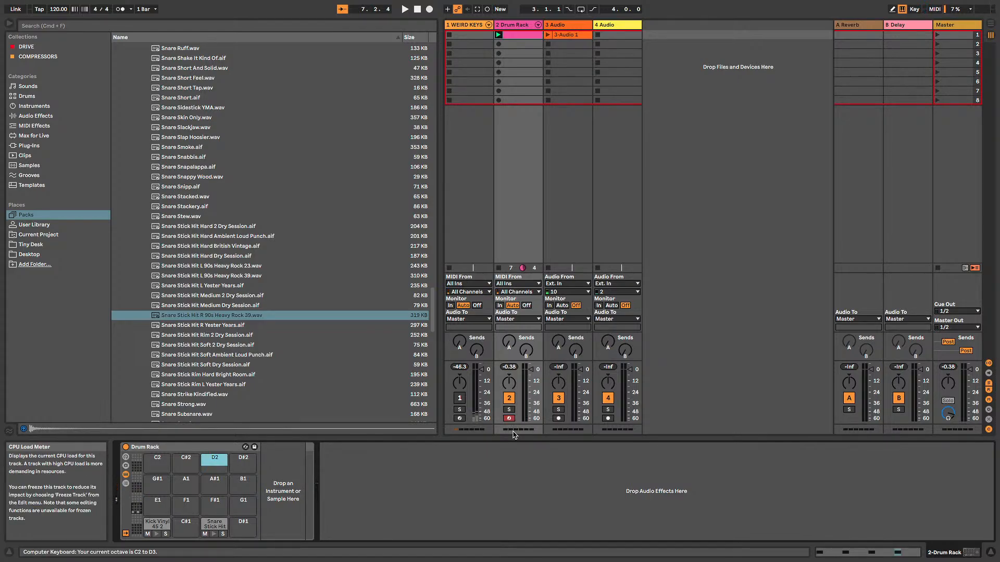
pyautogui.press('z')
pyautogui.press('s')
pyautogui.press('s')
pyautogui.press('a')
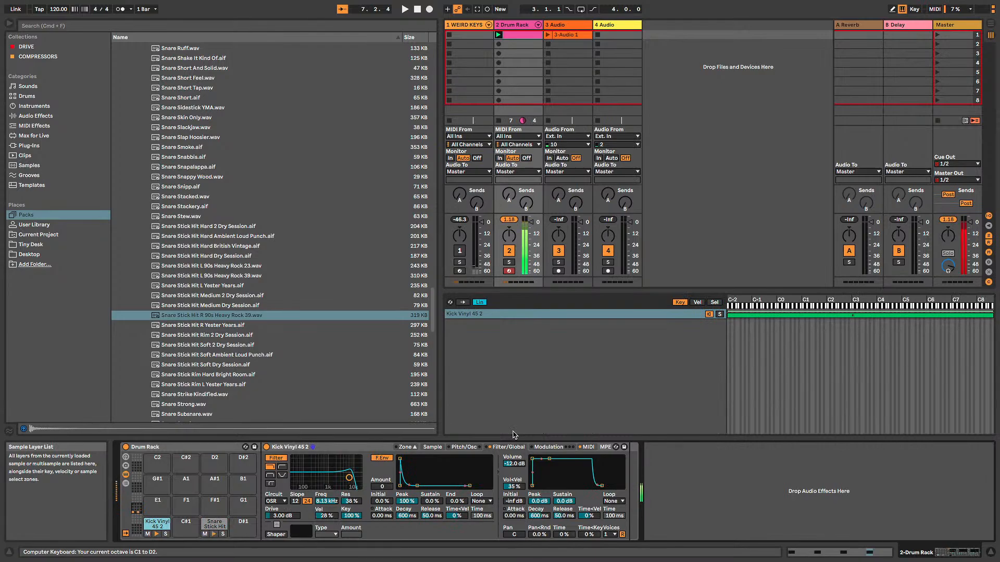
pyautogui.press('s')
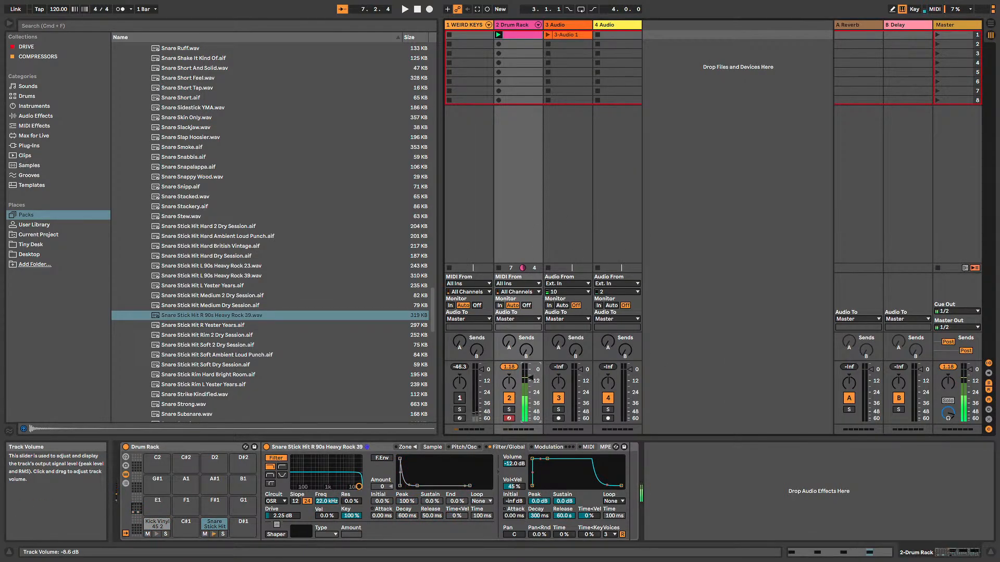
pyautogui.press('a')
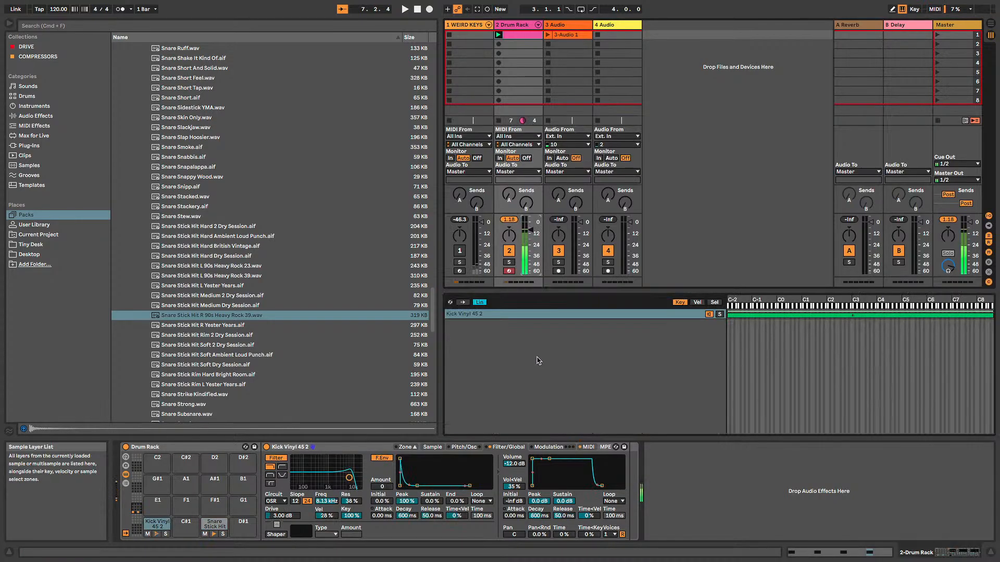
pyautogui.press('s')
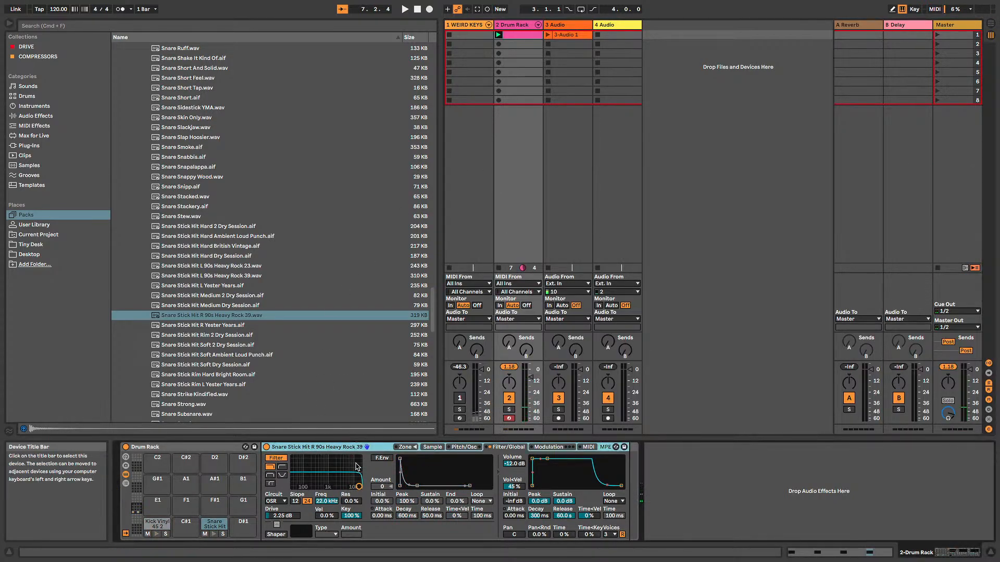
# Set the snare filter to 12.4 kHz, 18% resonance, 22% velocity influence and slope 12, raising the Drum Rack track's volume slightly
pyautogui.moveTo(359, 486); pyautogui.dragTo(353, 479)
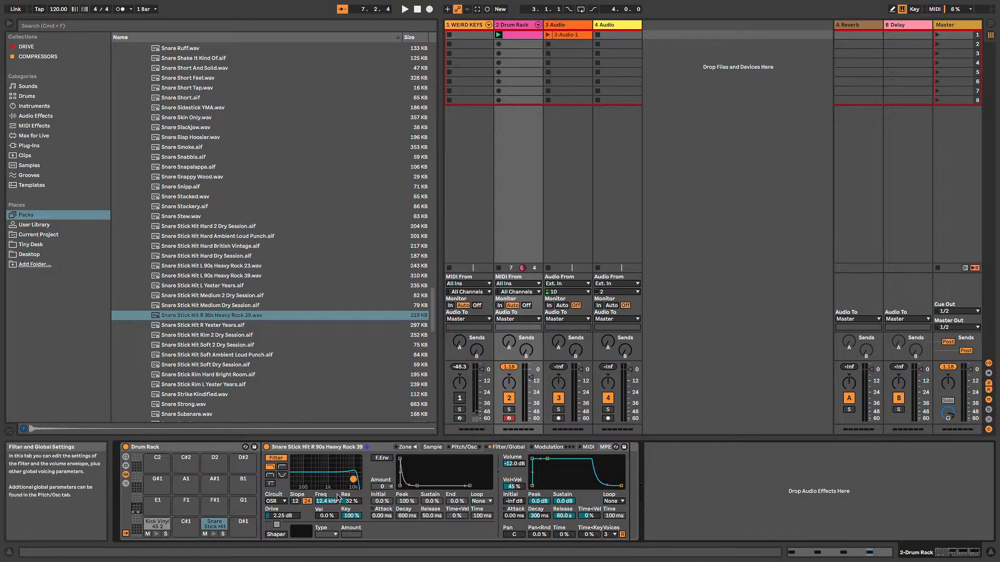
pyautogui.moveTo(327, 516); pyautogui.dragTo(327, 512)
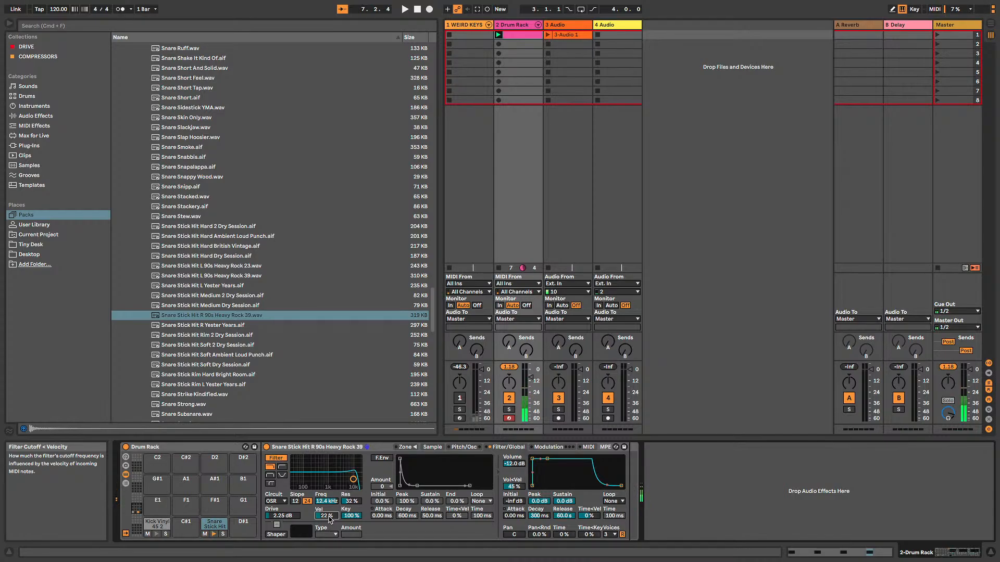
pyautogui.moveTo(531, 378); pyautogui.dragTo(530, 374)
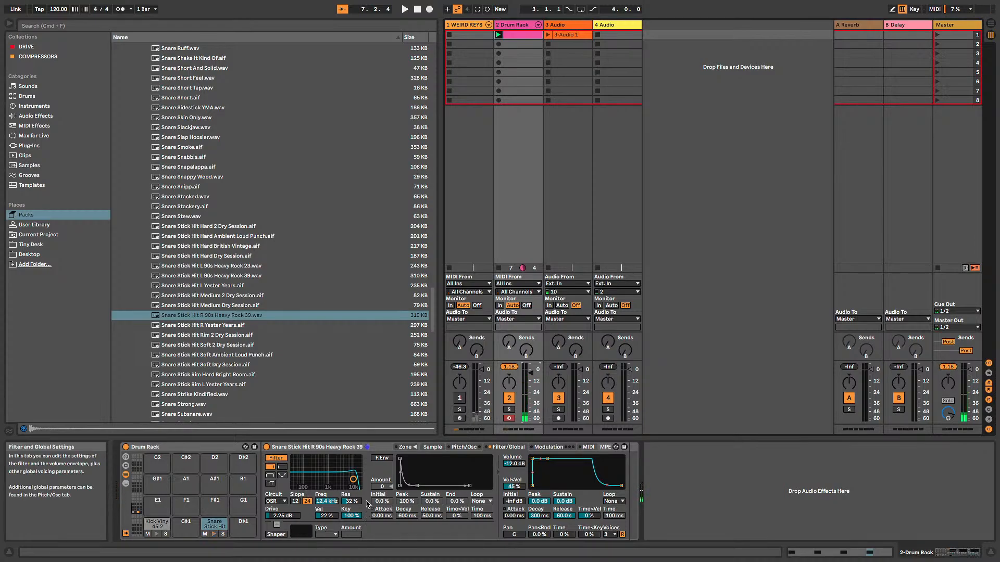
pyautogui.moveTo(351, 501); pyautogui.dragTo(351, 511)
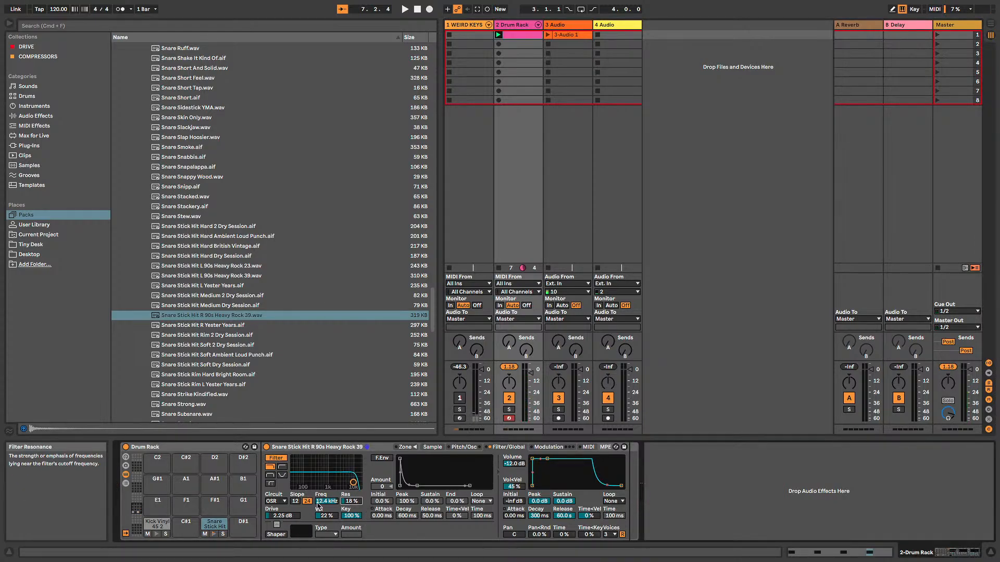
pyautogui.click(295, 501)
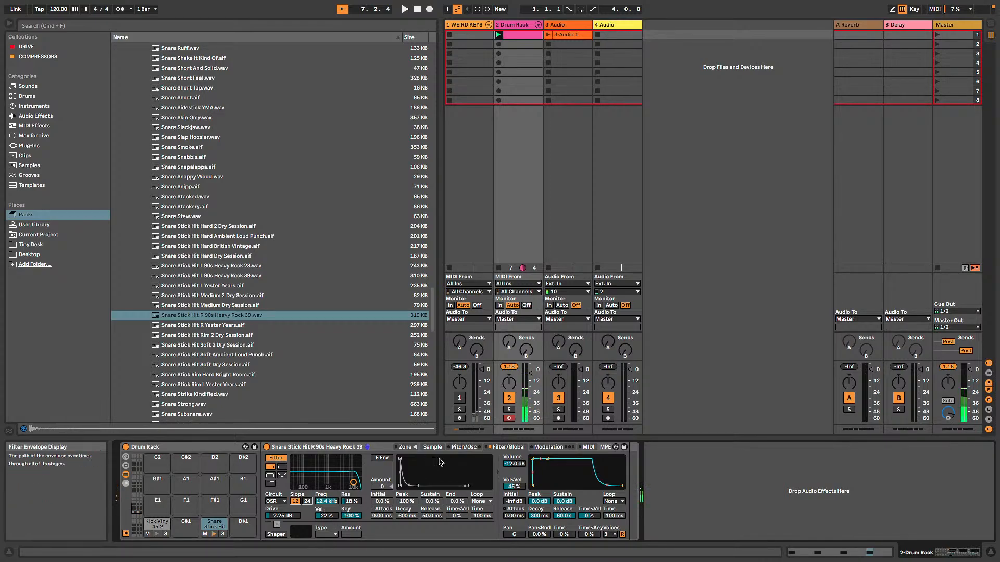
# Route note-on velocity to Pitch in the snare Sampler with an amount of -1.49
pyautogui.click(562, 448)
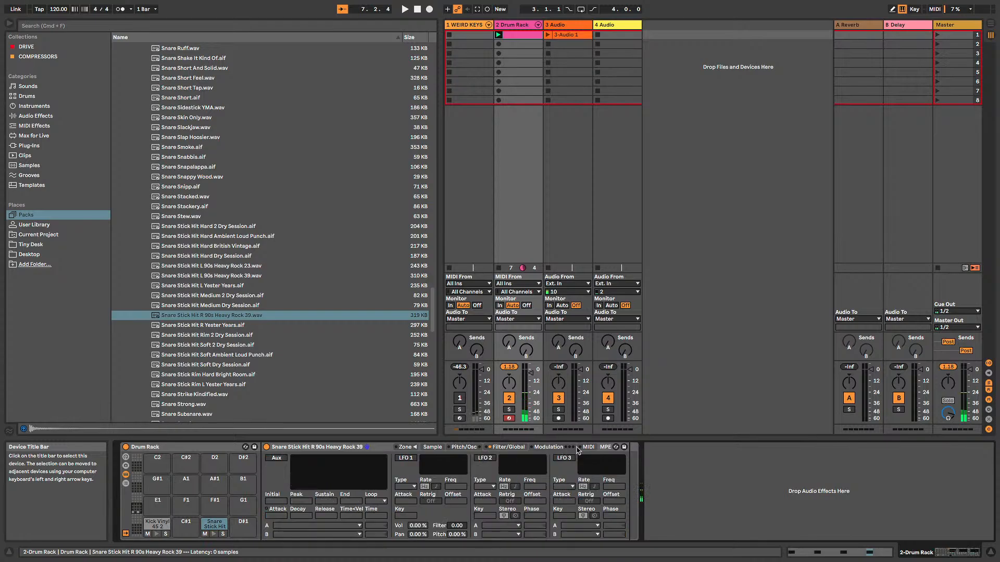
pyautogui.click(589, 447)
pyautogui.click(334, 469)
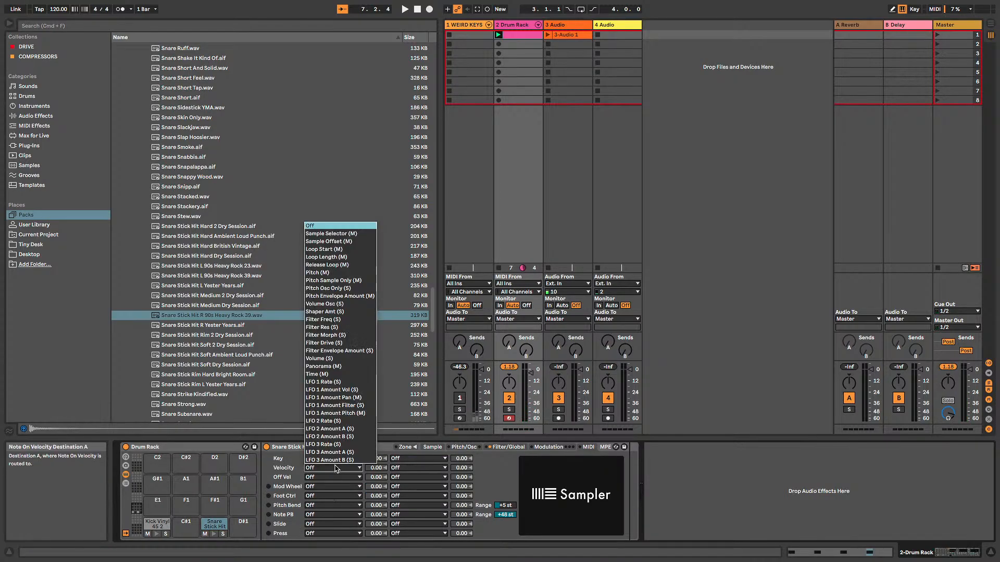
pyautogui.click(343, 273)
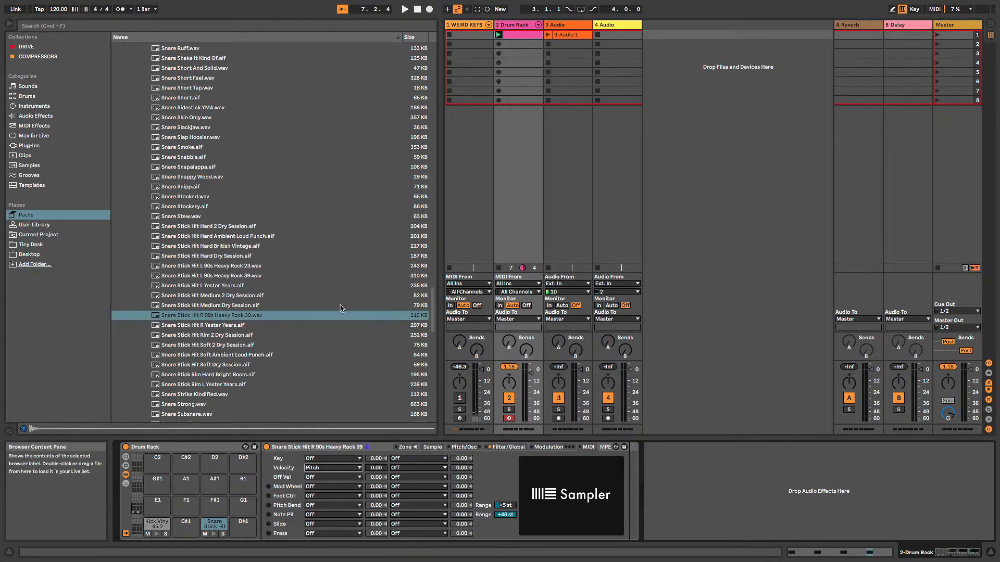
pyautogui.moveTo(374, 470); pyautogui.dragTo(374, 471)
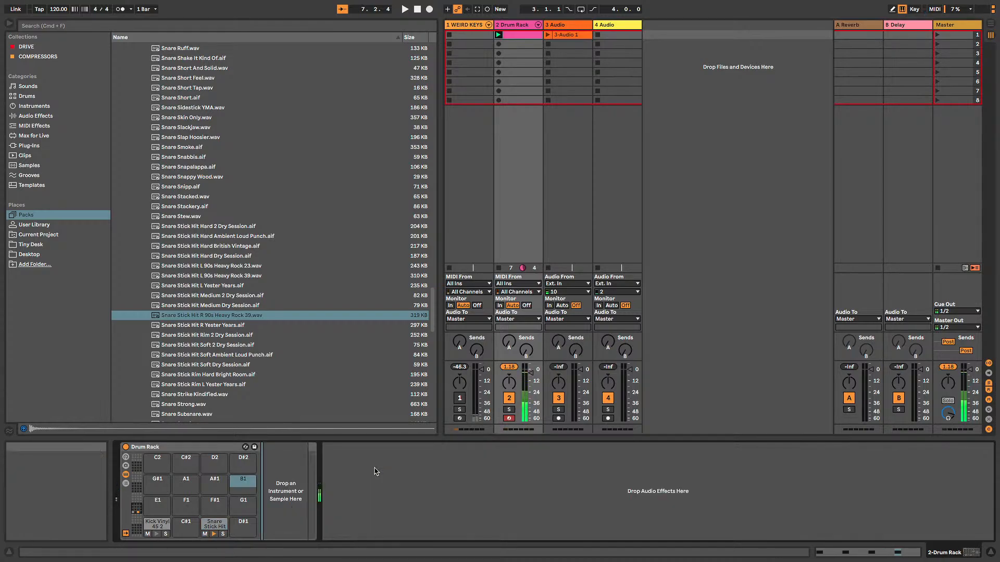
pyautogui.moveTo(376, 469); pyautogui.dragTo(376, 463)
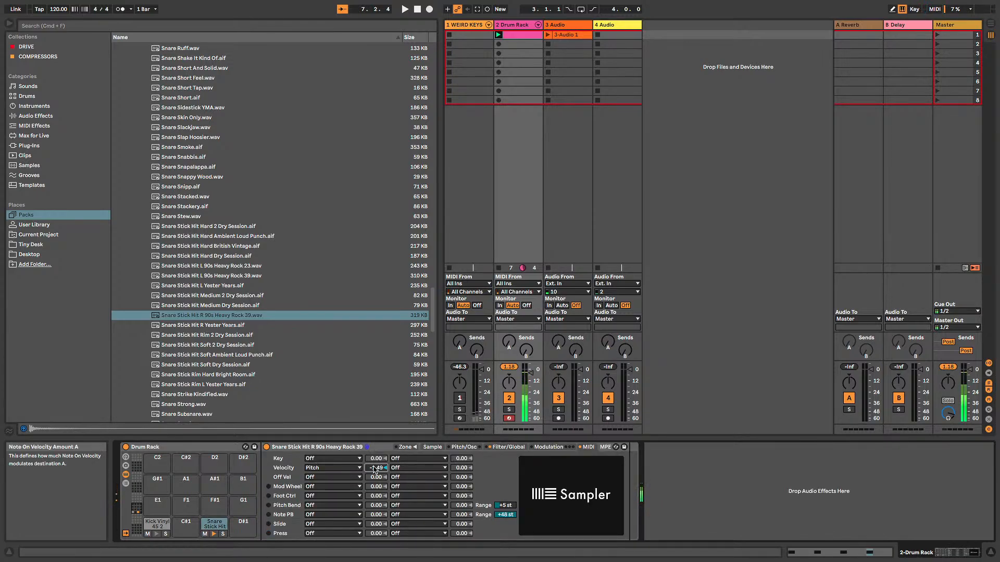
# Assign Sample Offset as velocity's second destination in the snare Sampler with an amount of -3.73
pyautogui.click(414, 469)
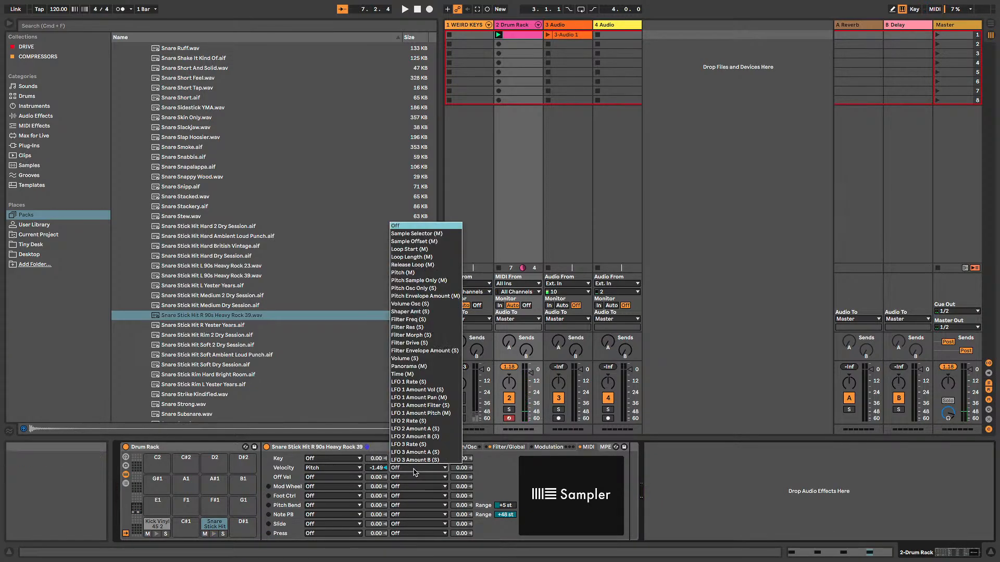
pyautogui.click(427, 242)
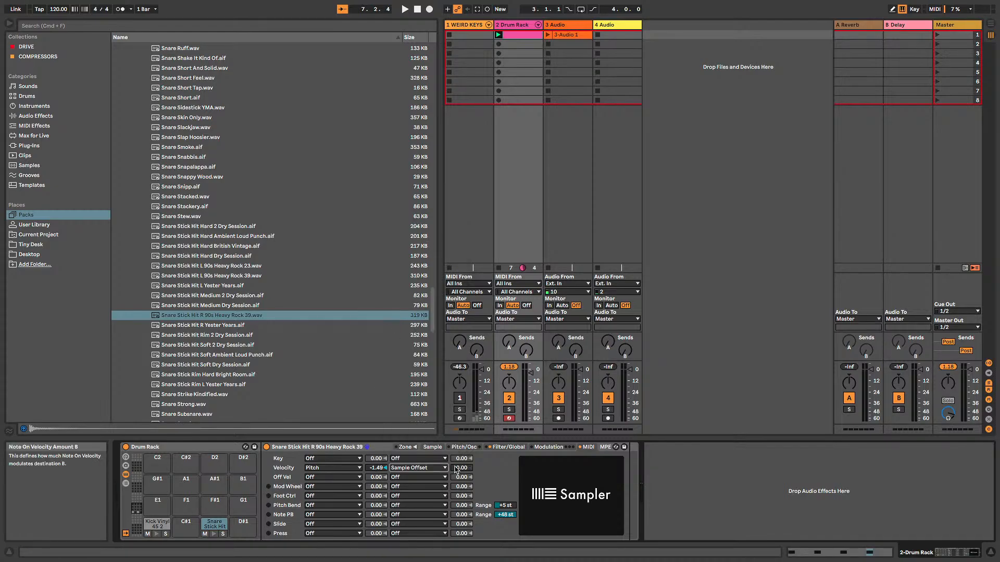
pyautogui.moveTo(461, 468); pyautogui.dragTo(461, 479)
pyautogui.moveTo(455, 470); pyautogui.dragTo(461, 469)
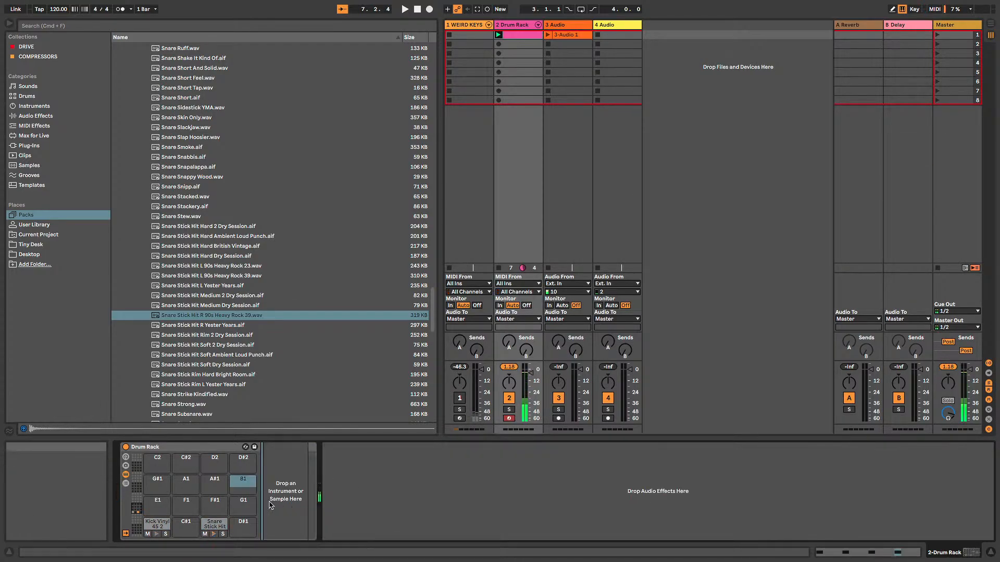
# Bring up the snare's sample settings and set Loop End to 51117
pyautogui.click(211, 528)
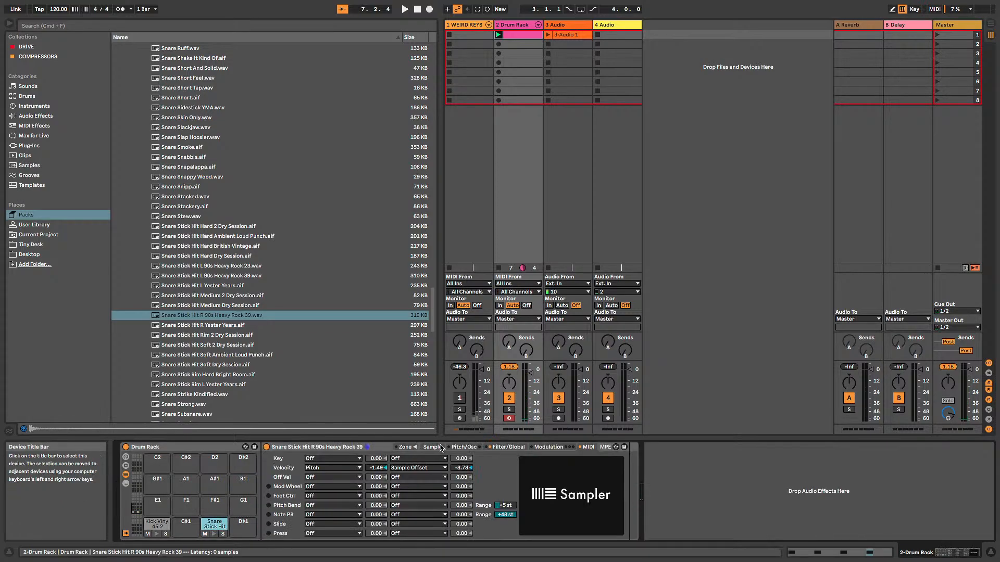
pyautogui.click(464, 447)
pyautogui.click(431, 448)
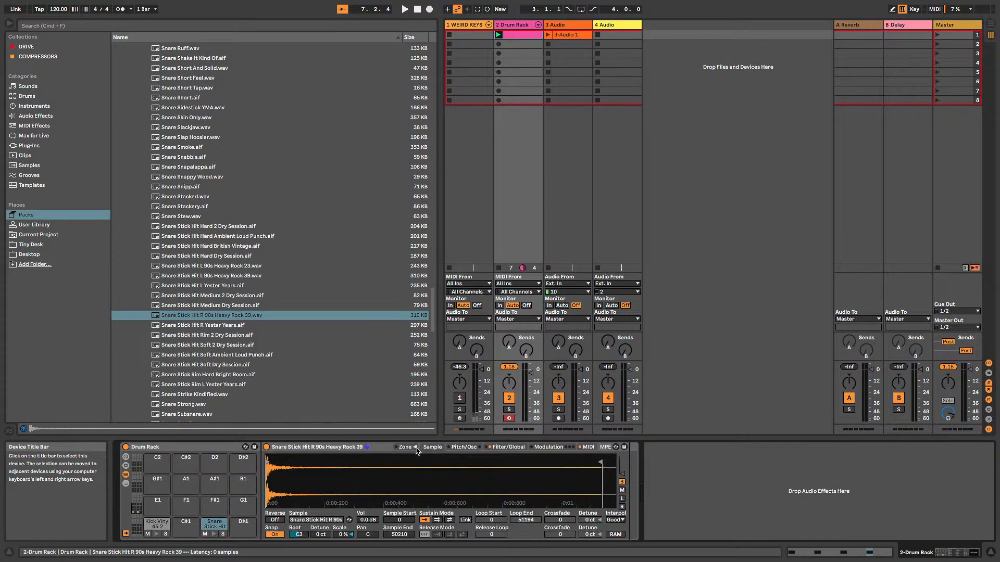
pyautogui.click(415, 447)
pyautogui.click(415, 448)
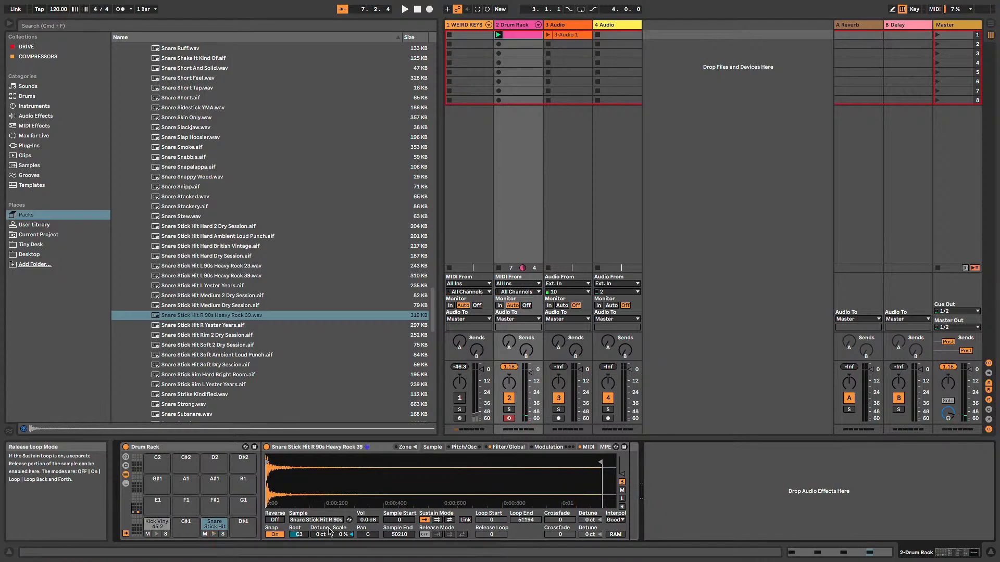
pyautogui.moveTo(525, 520); pyautogui.dragTo(525, 526)
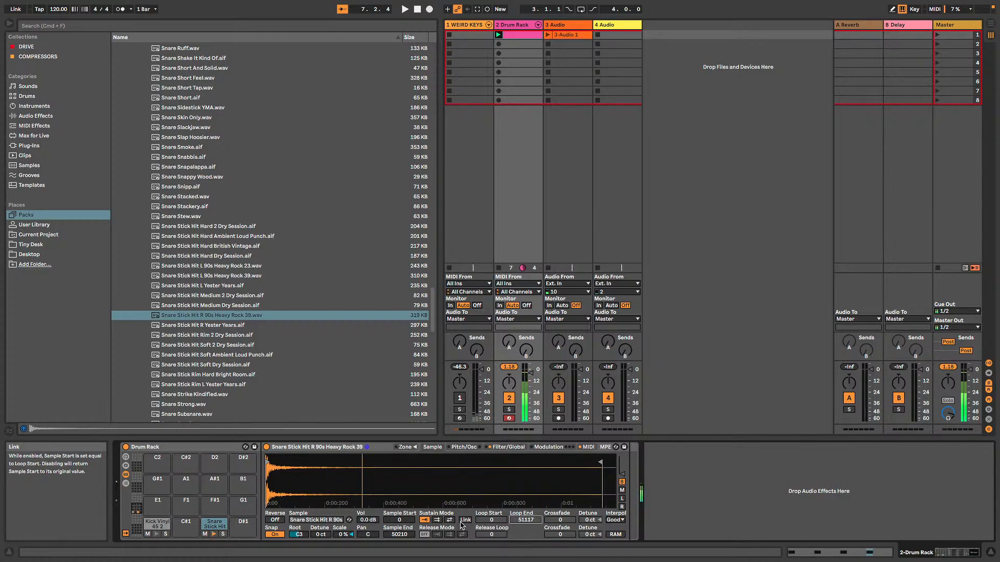
# Set the snare's volume envelope to -inf dB sustain, 2.29 s decay and 267 ms release, and limit the Sampler to one voice
pyautogui.click(510, 447)
pyautogui.moveTo(546, 460); pyautogui.dragTo(552, 486)
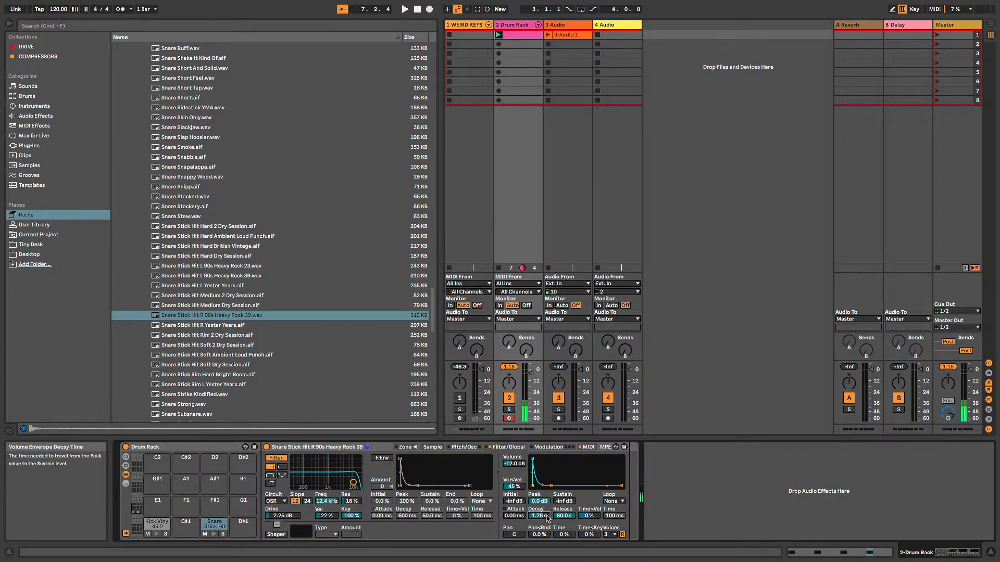
pyautogui.moveTo(547, 519); pyautogui.dragTo(563, 560)
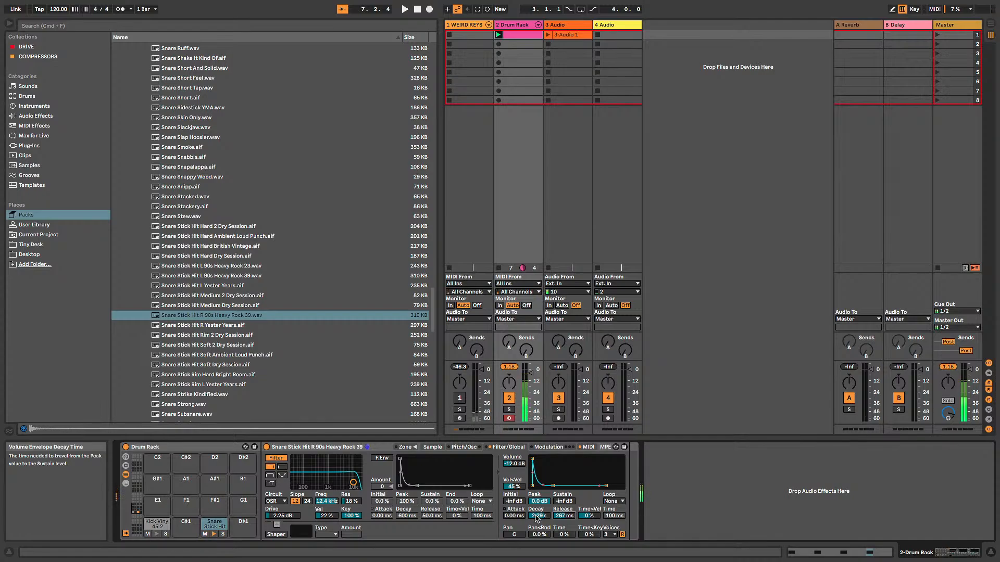
pyautogui.click(610, 535)
pyautogui.click(611, 418)
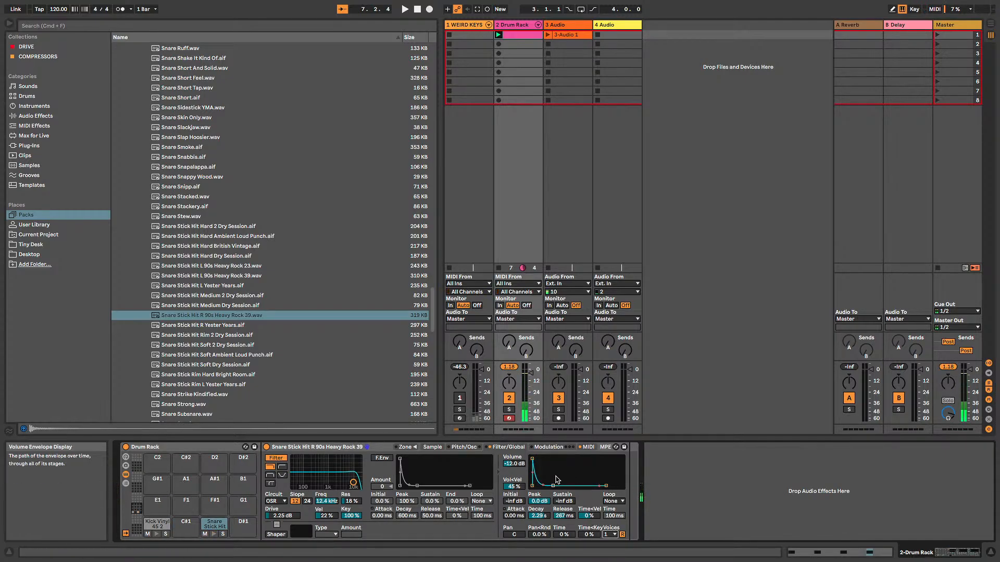
# Lengthen the snare's volume envelope to 15.5 s decay and 2.29 s release, and raise the filter drive to about 5.6 dB
pyautogui.moveTo(553, 486); pyautogui.dragTo(566, 517)
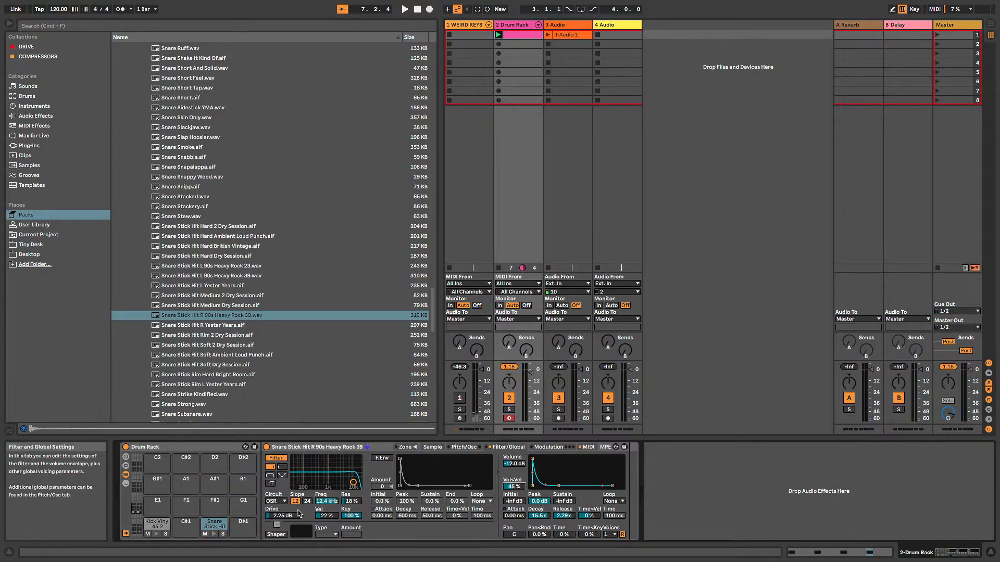
pyautogui.moveTo(285, 518); pyautogui.dragTo(285, 508)
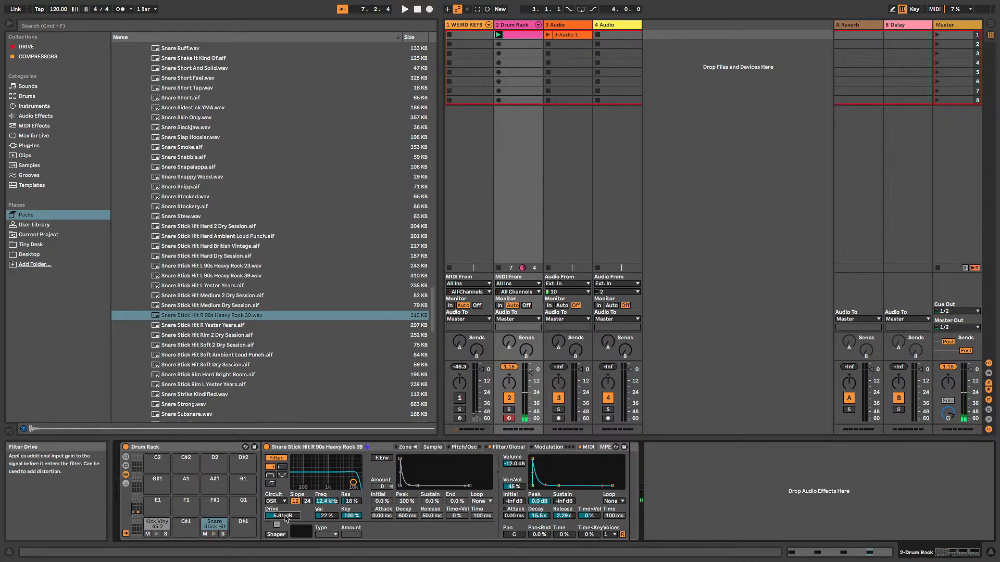
# Search the browser for "REV" and load the Reverb effect after the Drum Rack
pyautogui.press('super+f')
pyautogui.write('RE')
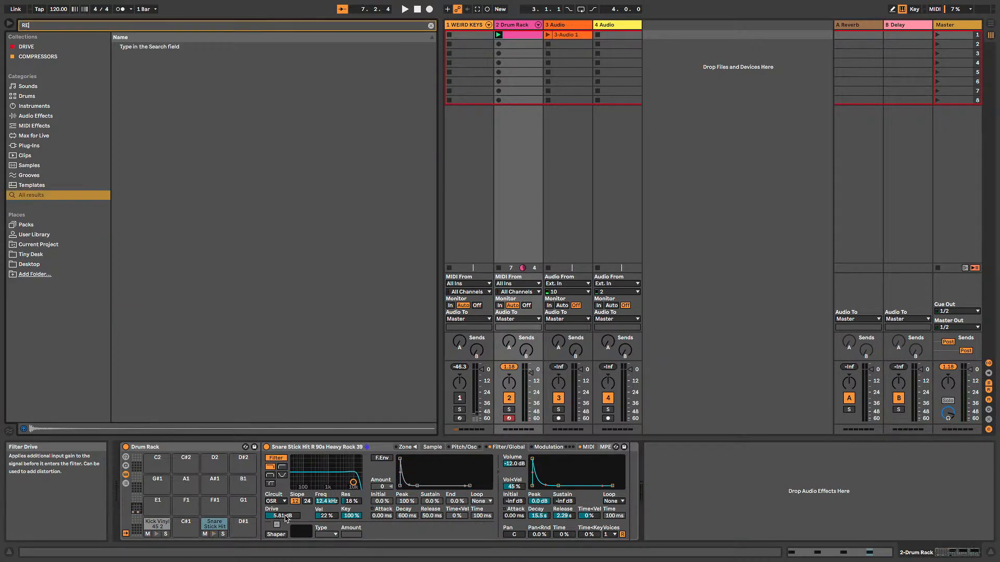
pyautogui.write('V')
pyautogui.press('Down')
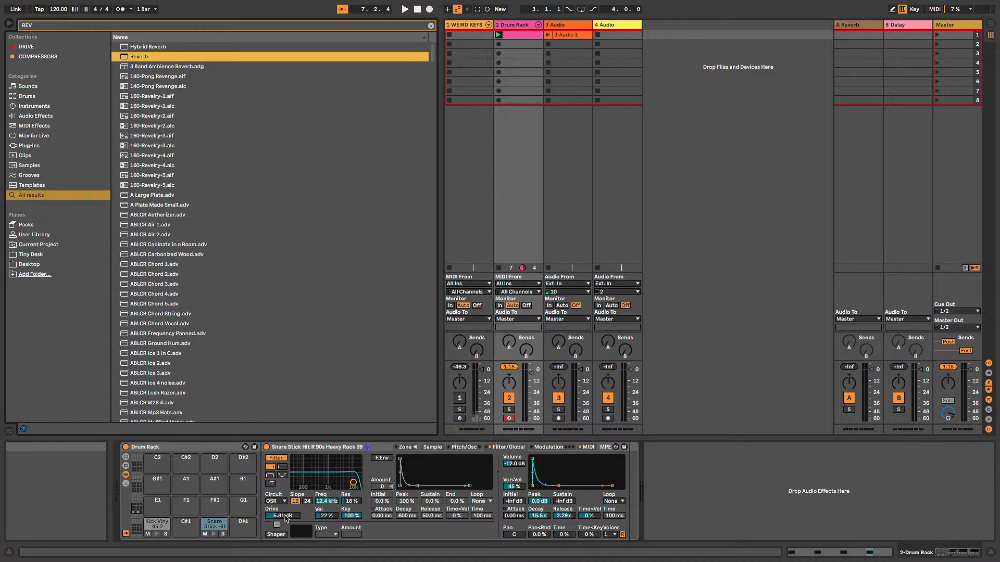
pyautogui.press('Return')
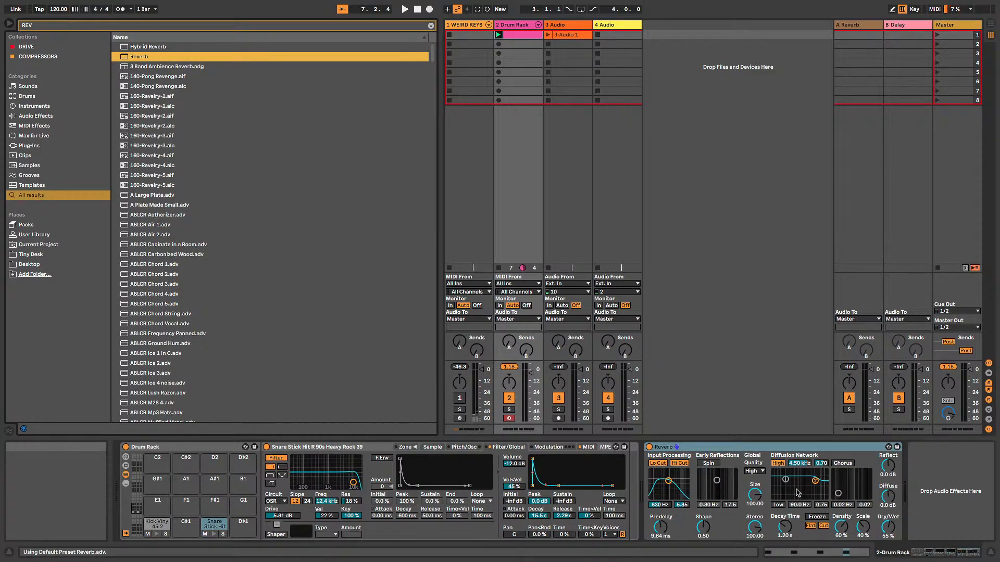
# Set the Reverb's dry/wet to 33% and its decay time to 1.22 s
pyautogui.moveTo(785, 526); pyautogui.dragTo(785, 529)
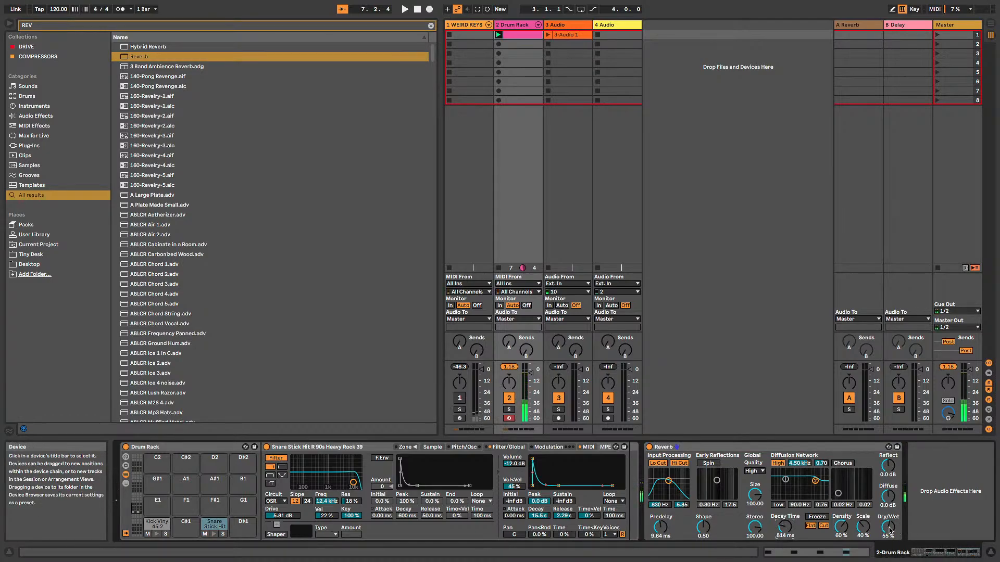
pyautogui.moveTo(890, 530)
pyautogui.mouseDown()
pyautogui.moveTo(889, 541)
pyautogui.moveTo(890, 530)
pyautogui.mouseUp()
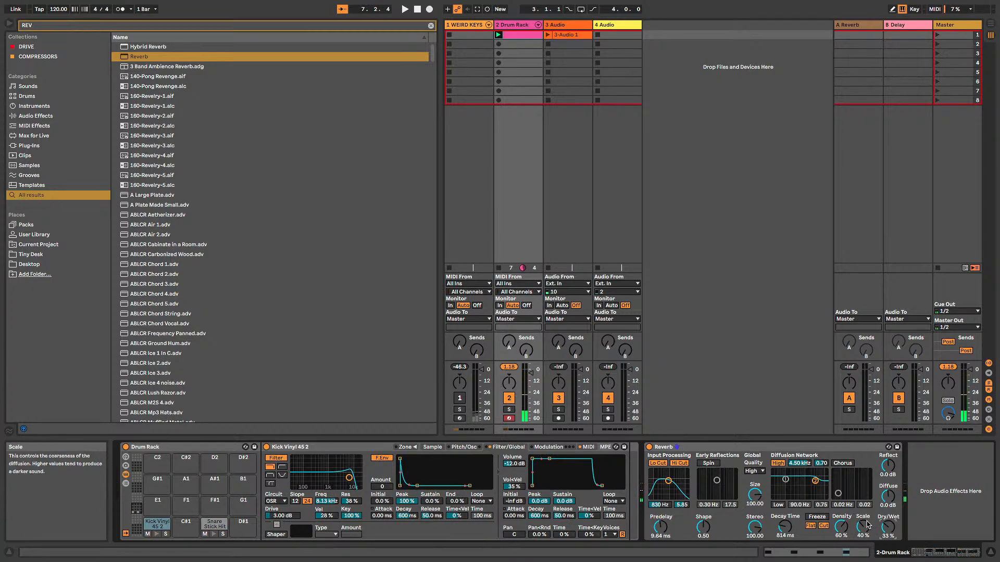
pyautogui.moveTo(784, 533); pyautogui.dragTo(784, 526)
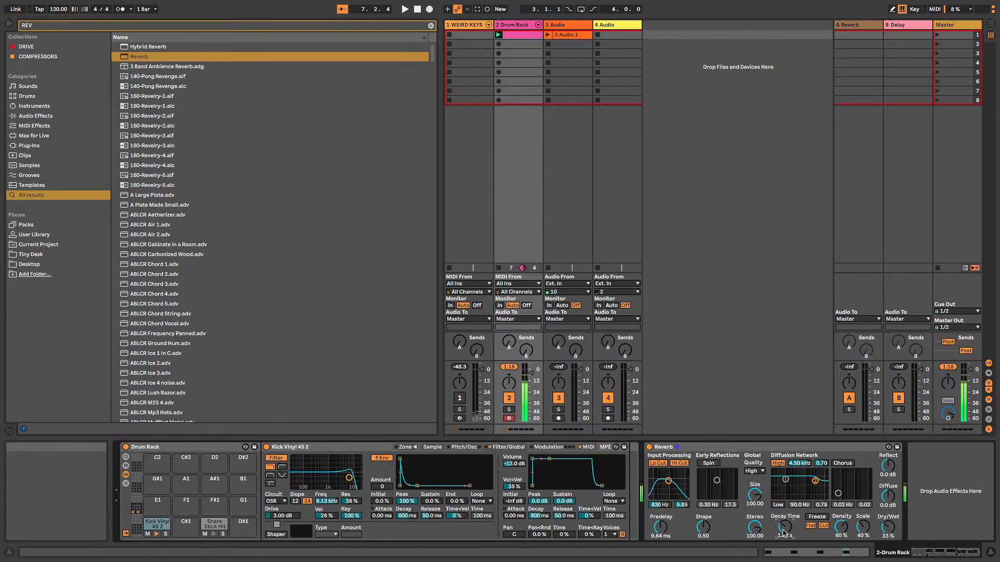
pyautogui.moveTo(782, 532)
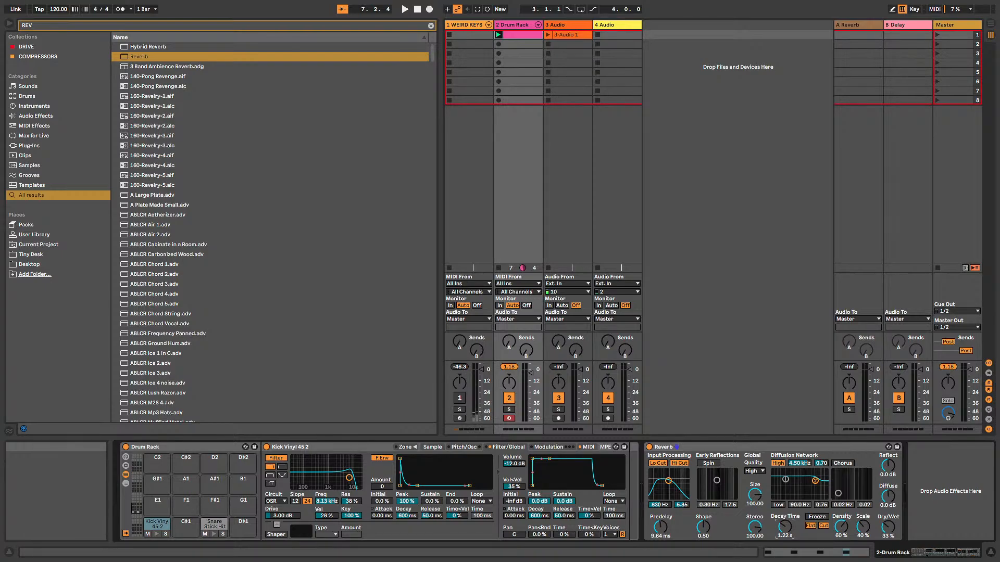
# Insert a new audio track directly after the Drum Rack track
pyautogui.hotkey('ctrl', 't')
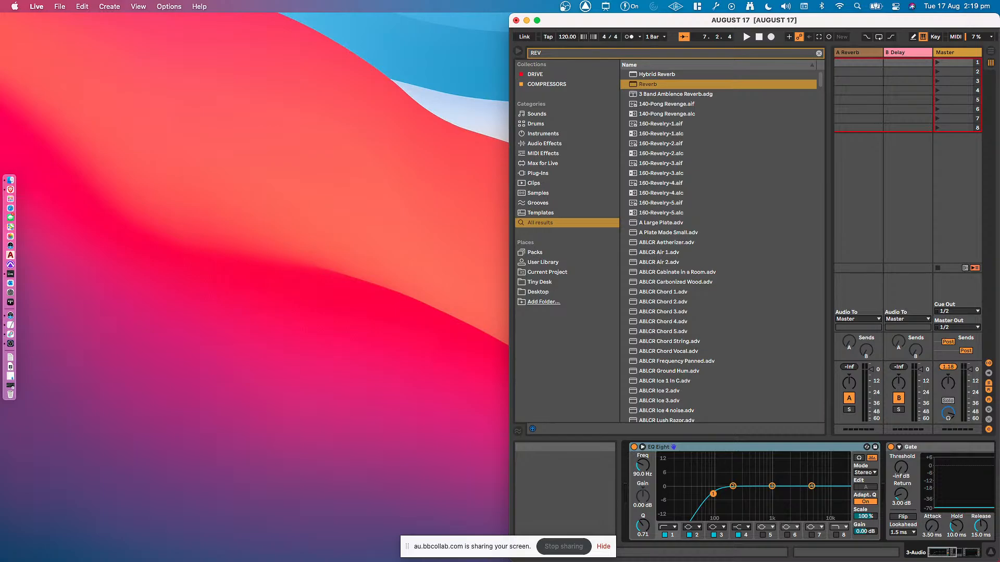
# Switch to the Brave browser and search YouTube for "how many more times"
pyautogui.press('super+Tab')
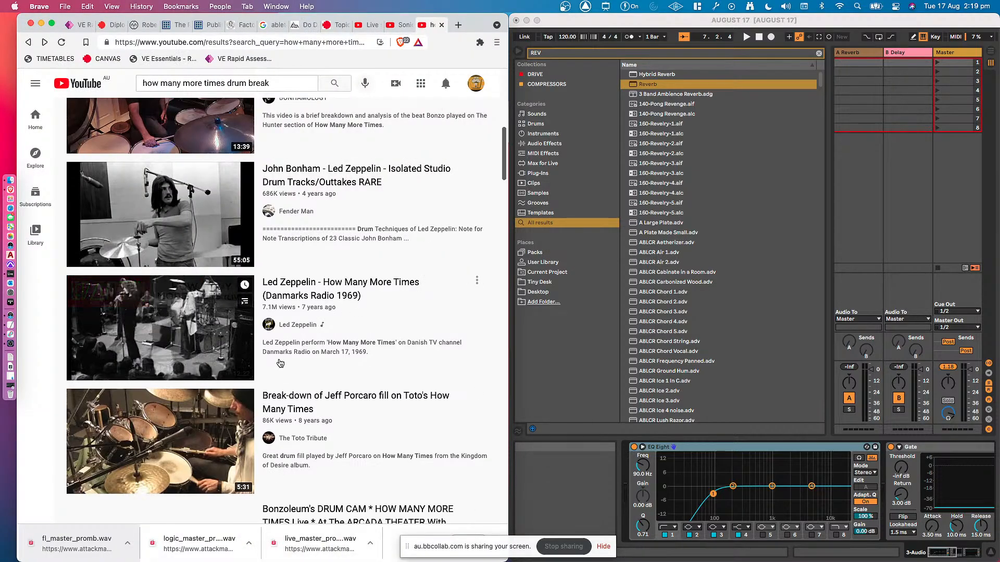
pyautogui.scroll(10, 280, 363)
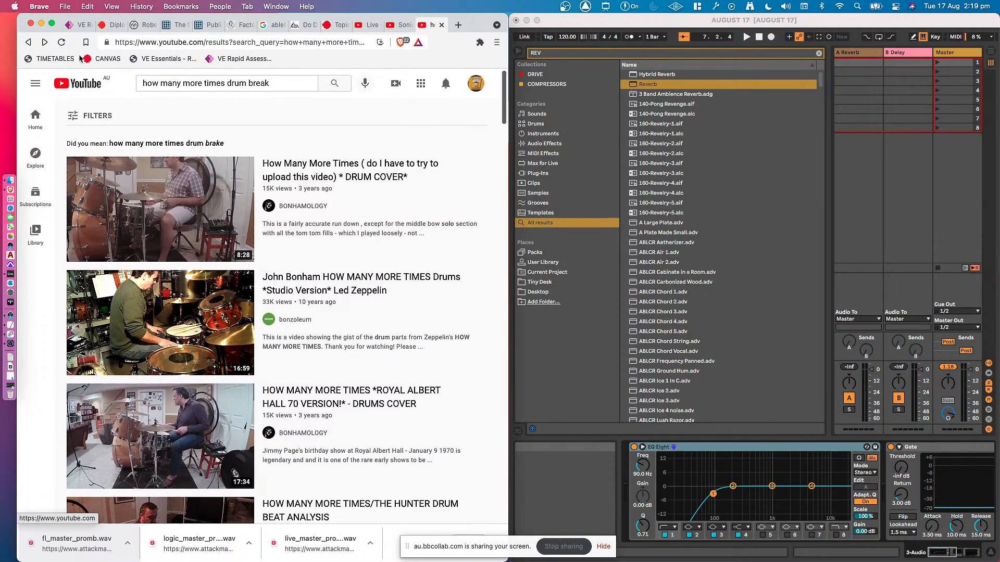
pyautogui.moveTo(228, 84); pyautogui.dragTo(309, 83)
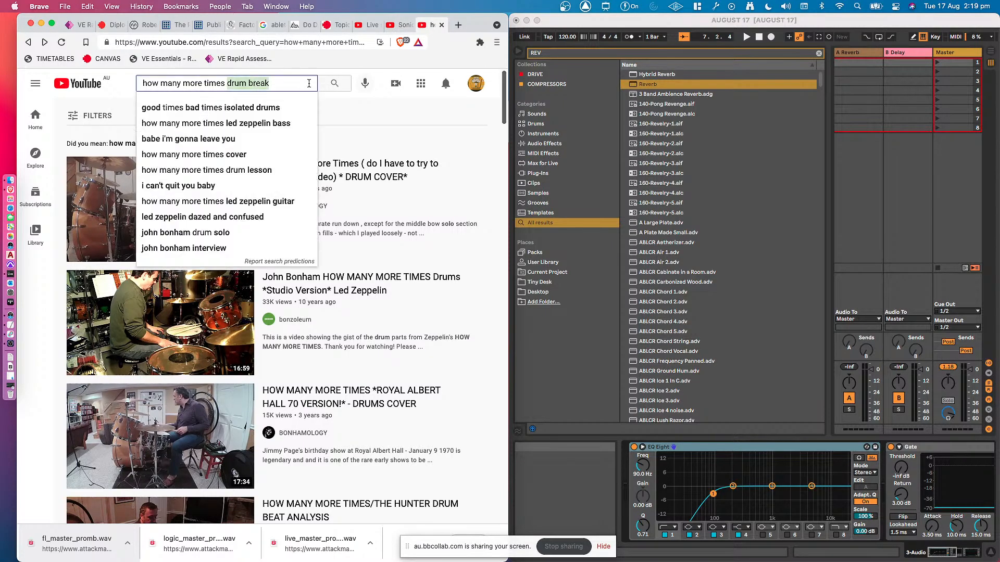
pyautogui.press('BackSpace')
pyautogui.press('Return')
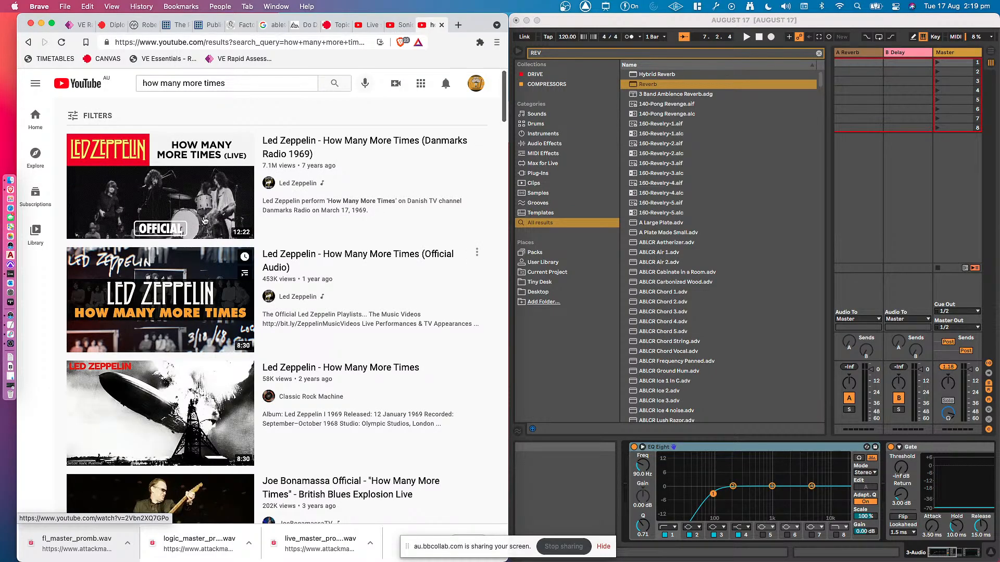
# Open Led Zeppelin's "How Many More Times (Official Audio)" and play it from about 5:07
pyautogui.click(204, 222)
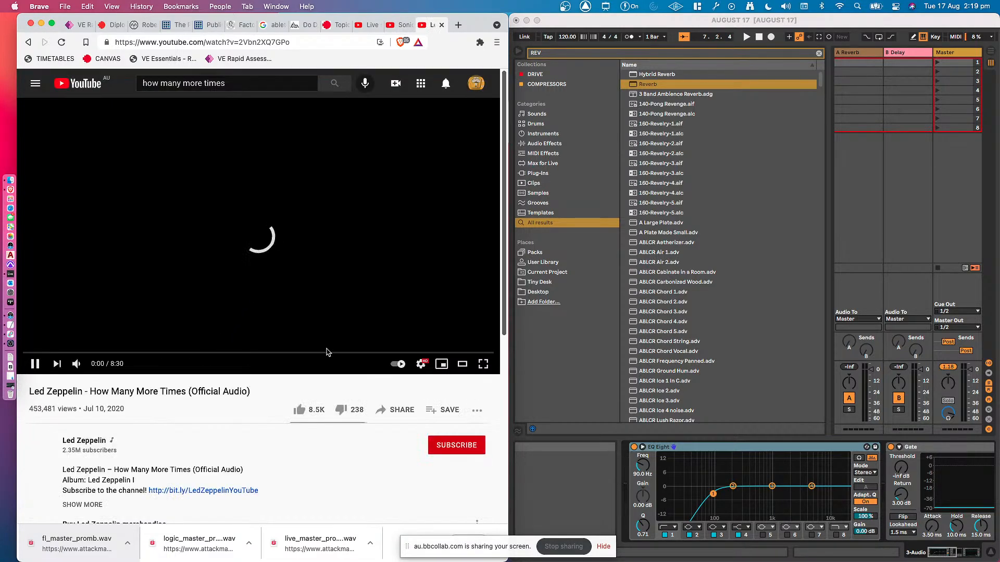
pyautogui.click(307, 353)
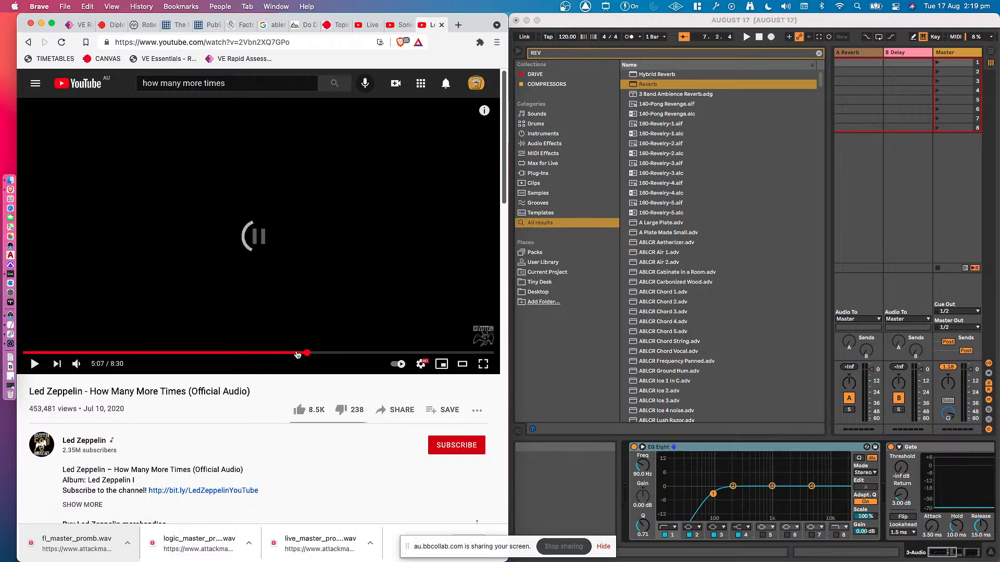
pyautogui.click(34, 364)
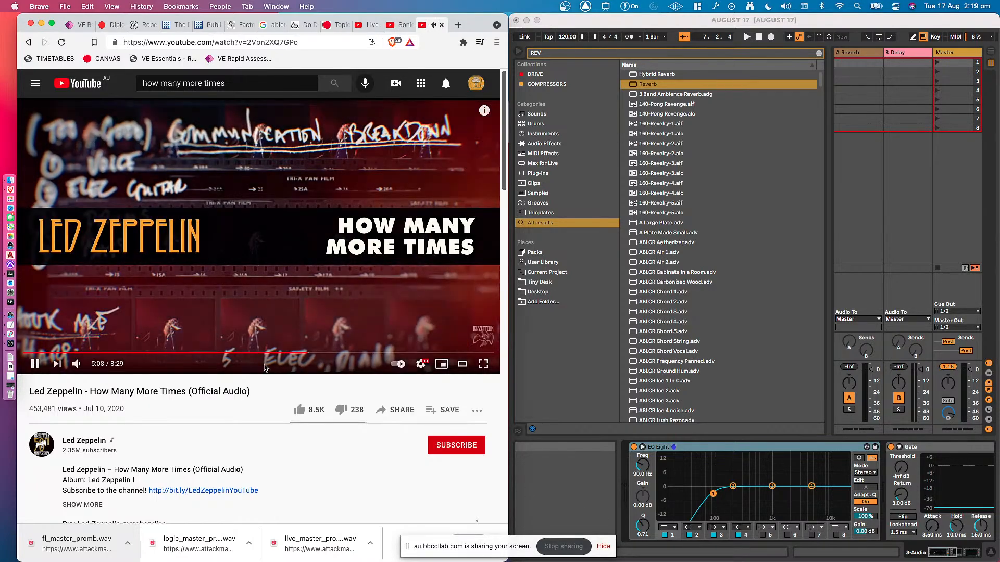
# Skip forward through the song to listen for the drum groove and pause it at 6:08
pyautogui.click(313, 354)
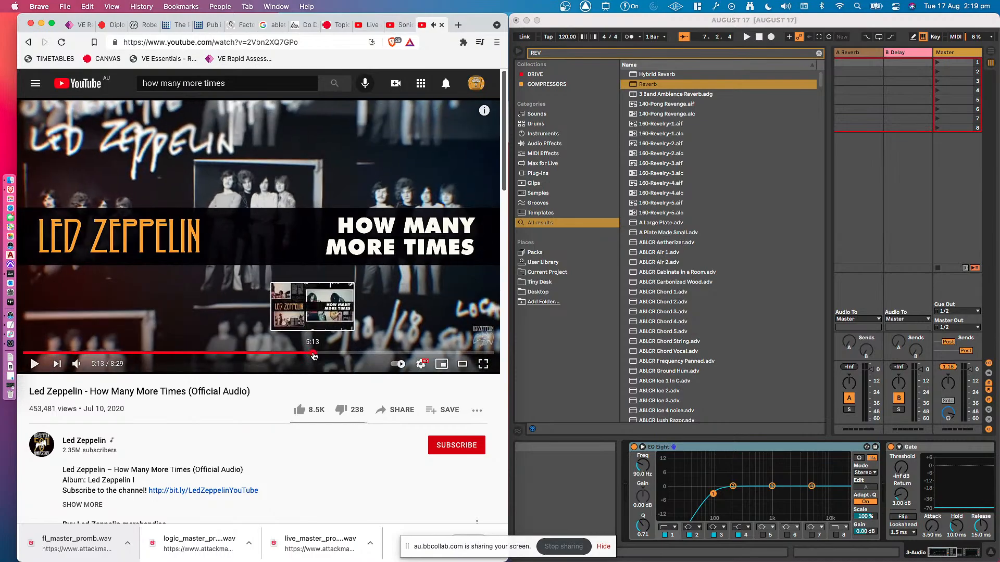
pyautogui.moveTo(313, 355); pyautogui.dragTo(315, 356)
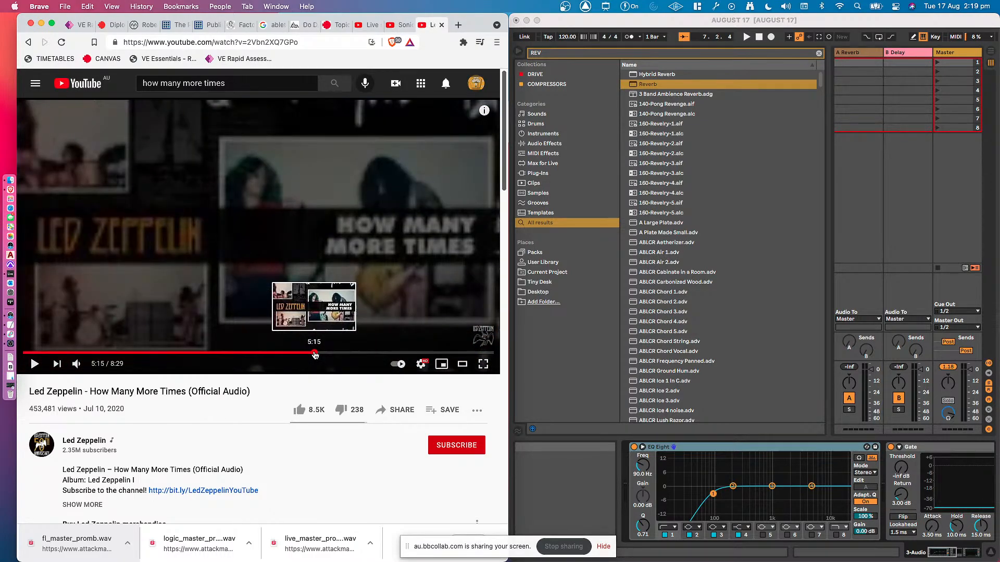
pyautogui.moveTo(315, 355); pyautogui.dragTo(316, 355)
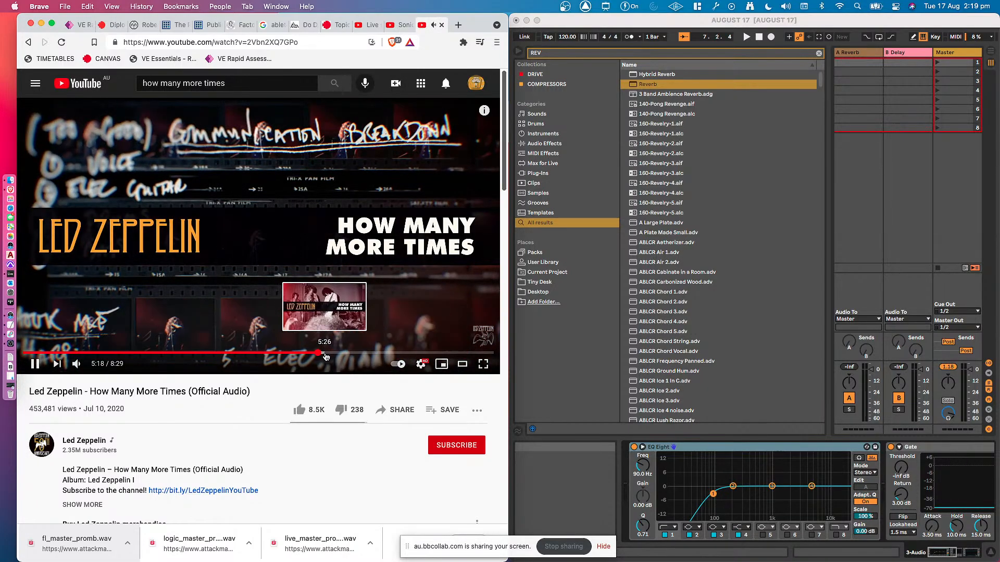
pyautogui.click(325, 357)
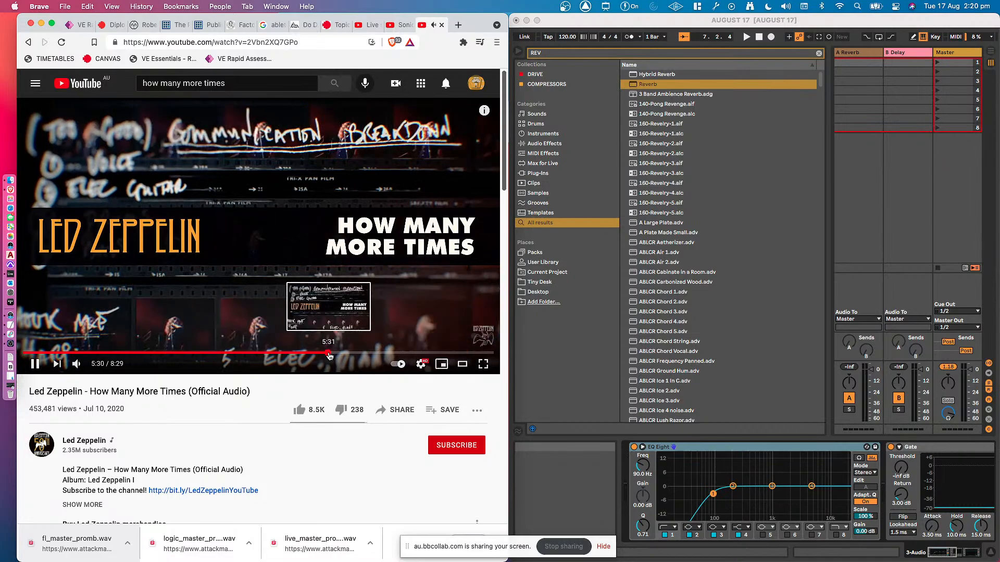
pyautogui.press('l')
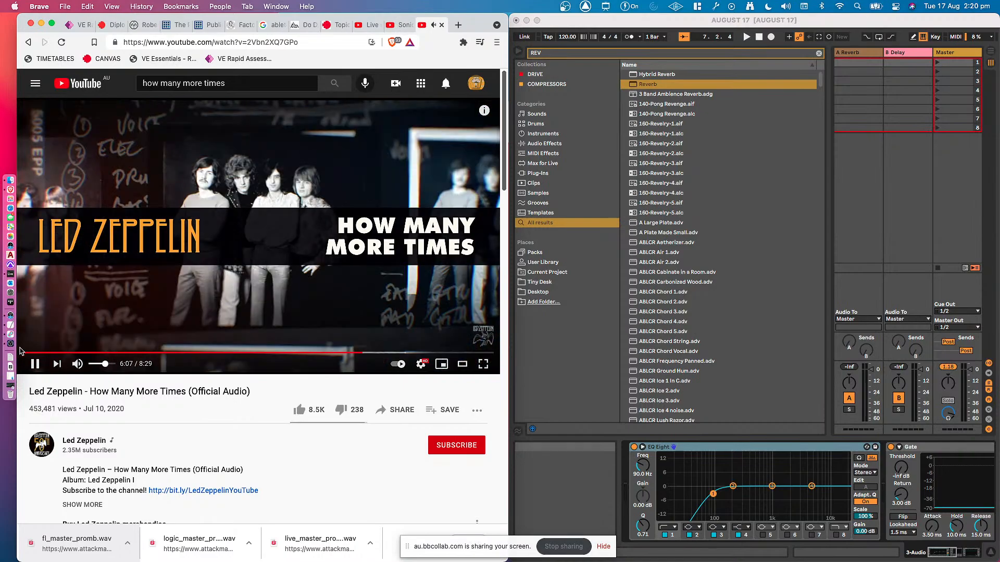
pyautogui.click(34, 366)
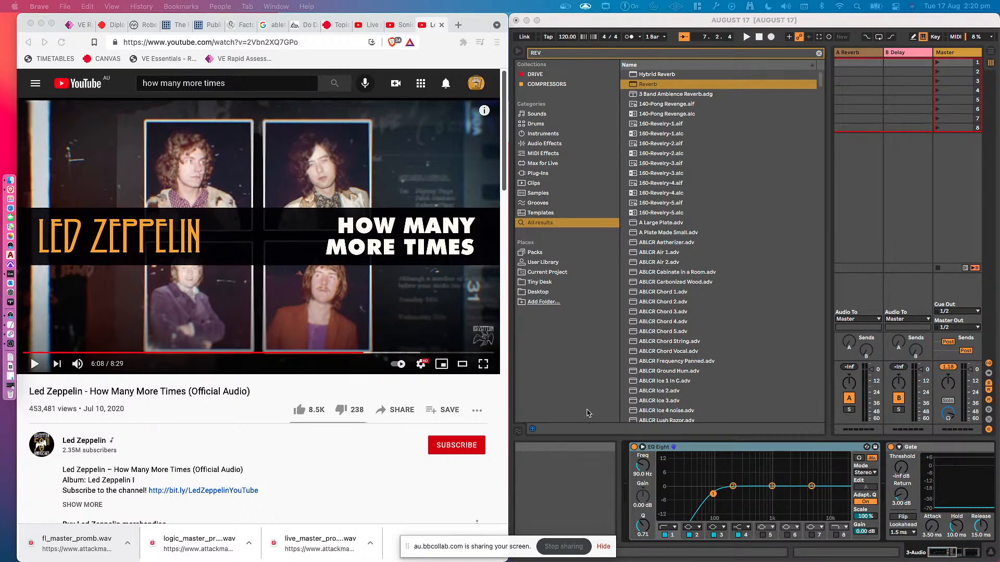
# Return to Ableton Live, dismiss the screen-sharing notice and hide Live's browser to reveal the tracks
pyautogui.click(587, 413)
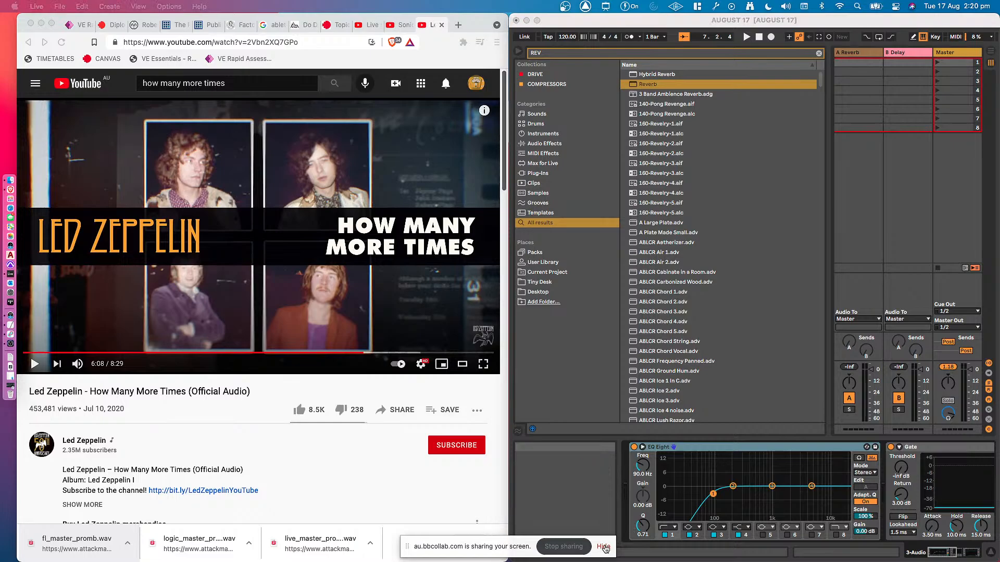
pyautogui.click(604, 547)
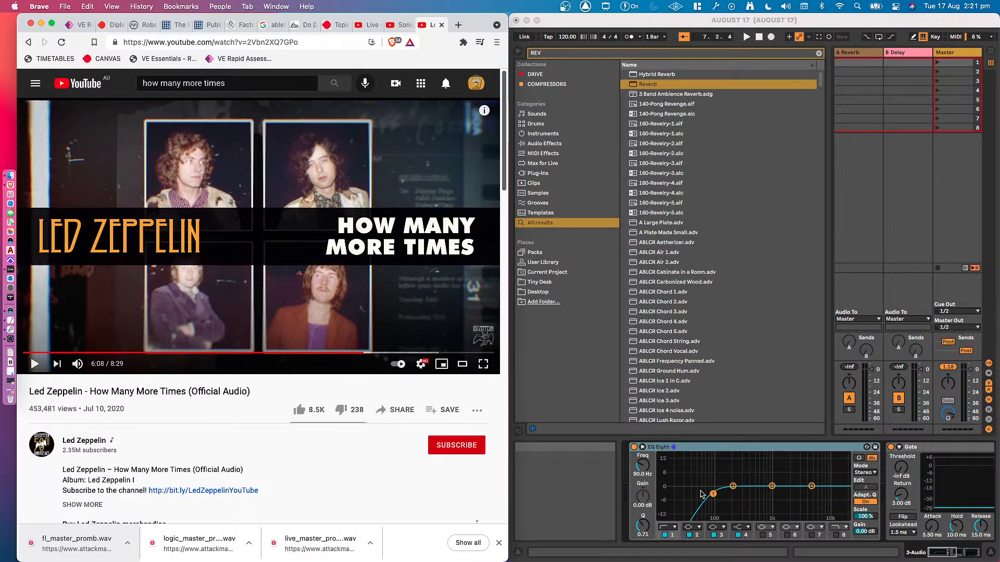
pyautogui.hscroll(5, 702, 495)
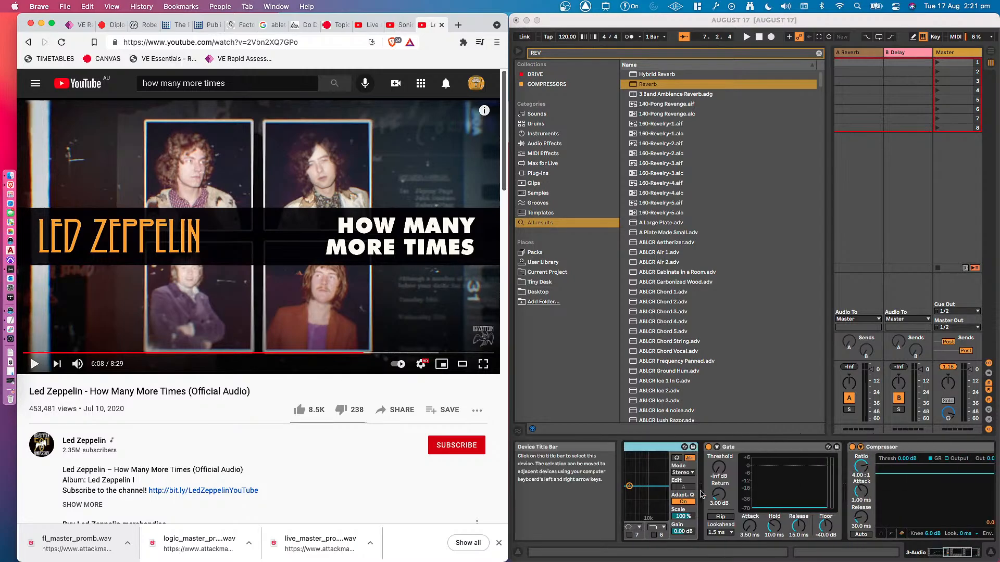
pyautogui.hscroll(-5, 804, 480)
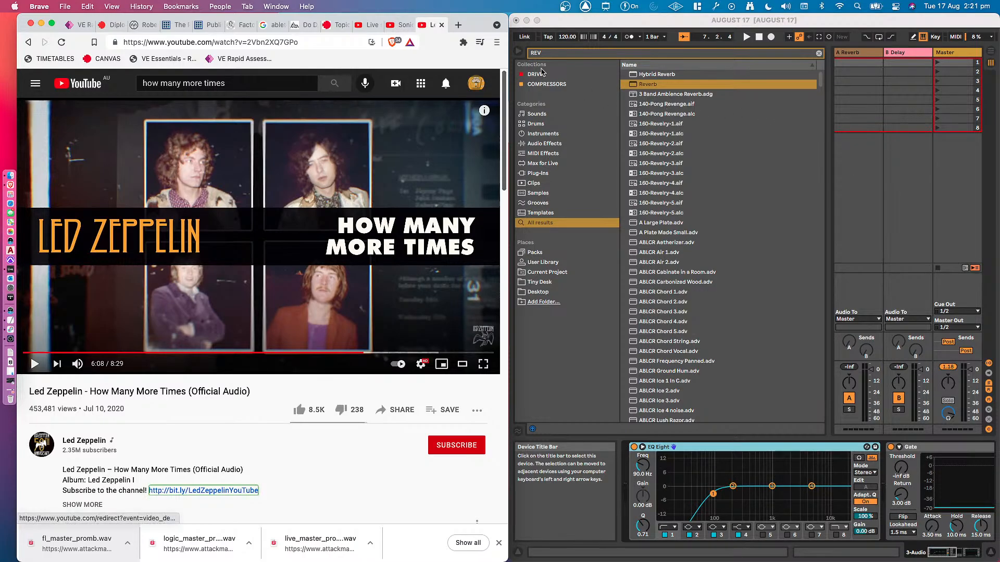
pyautogui.click(518, 48)
pyautogui.click(518, 51)
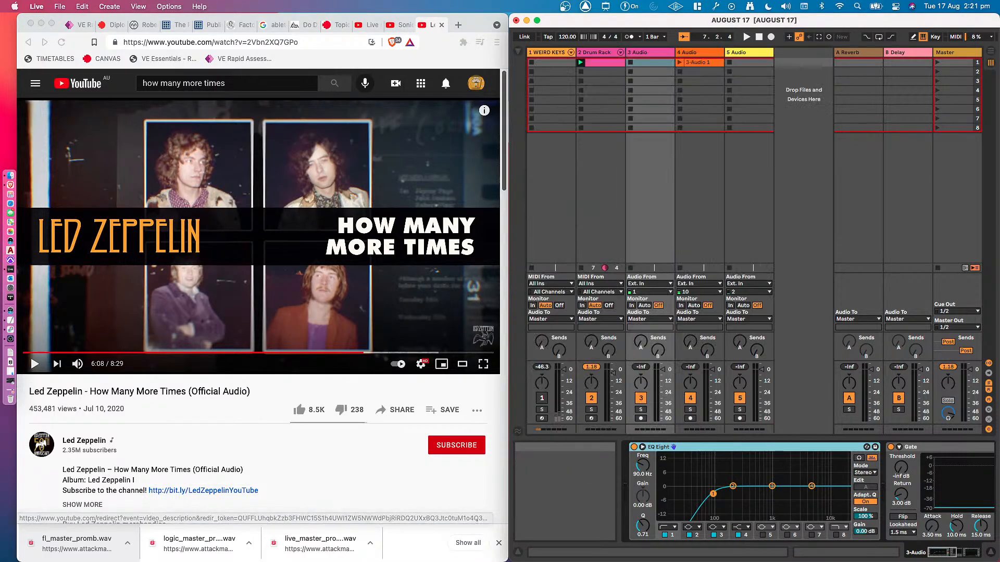
# Turn off the EQ Eight on the third track and audition the drum loop
pyautogui.click(222, 442)
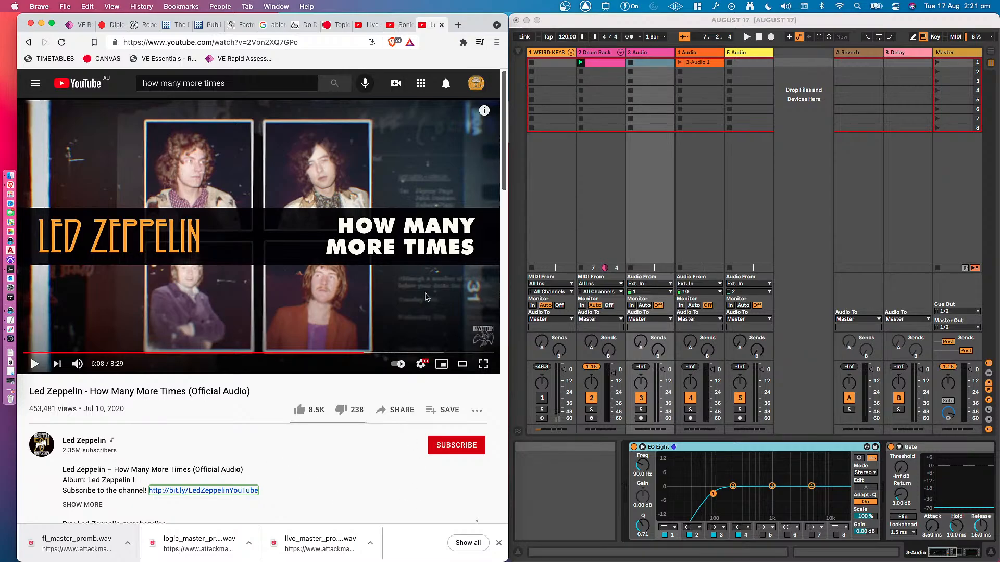
pyautogui.click(609, 54)
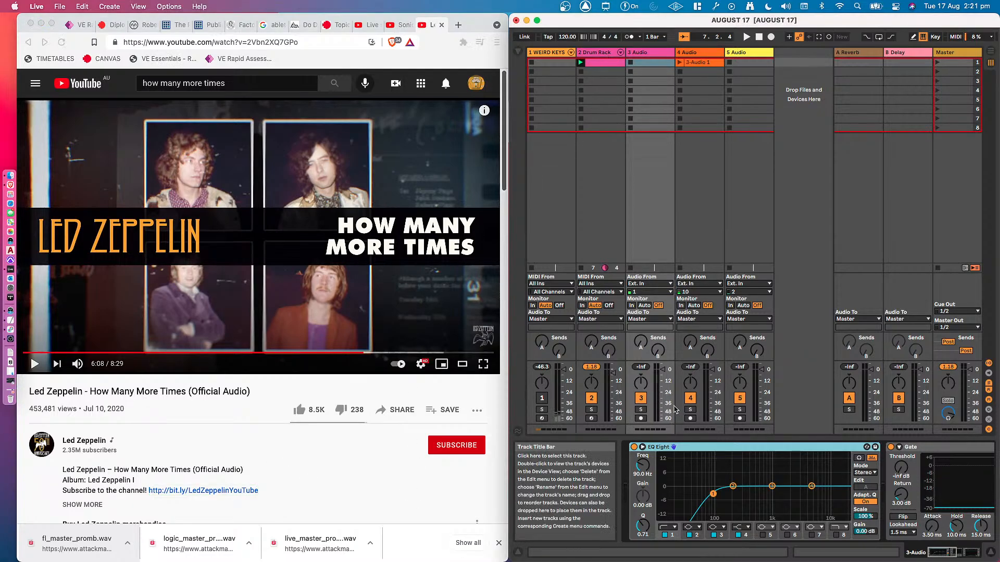
pyautogui.click(634, 447)
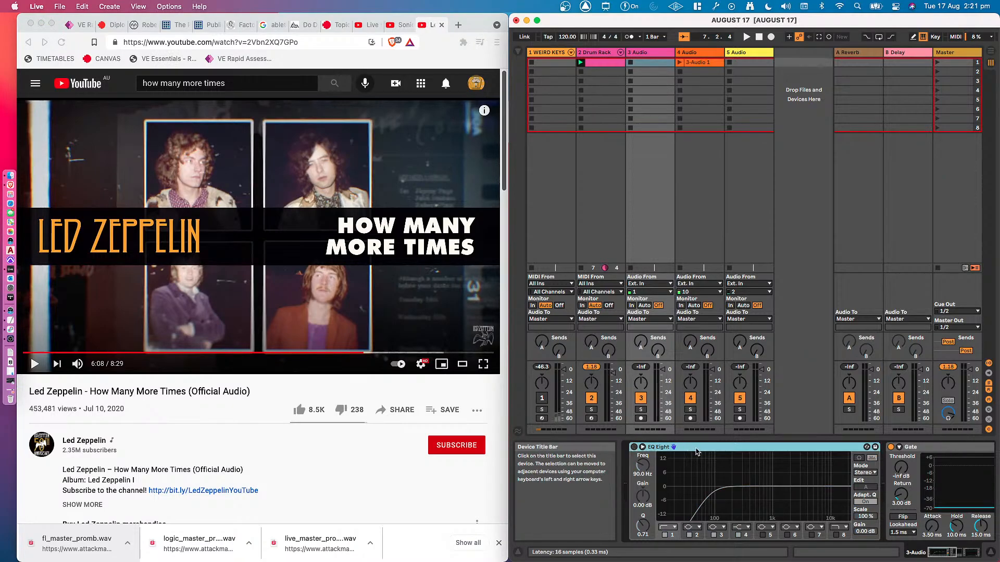
pyautogui.press('space')
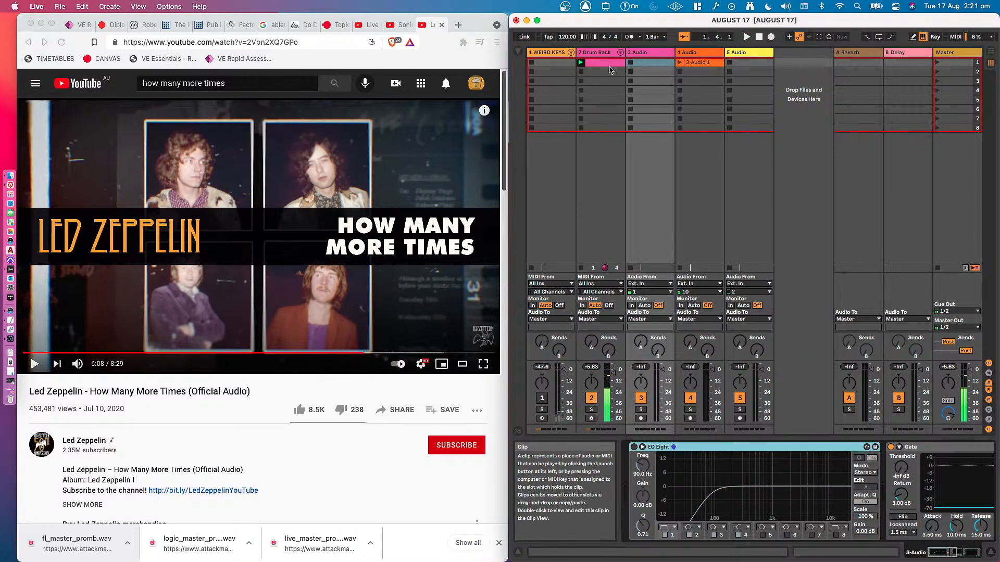
# Open the Drum Rack clip's notes and add a snare note on beat 1.2
pyautogui.doubleClick(612, 63)
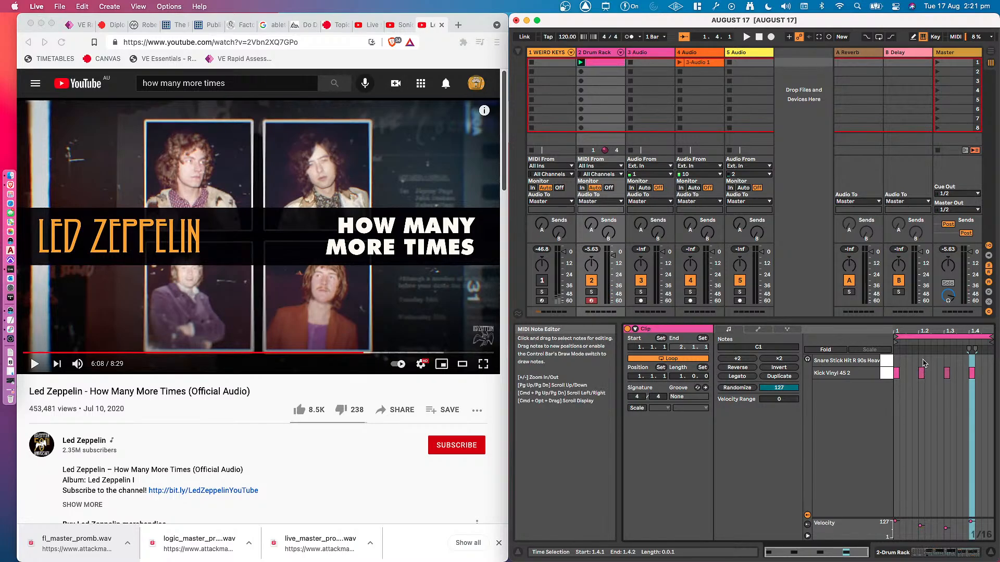
pyautogui.doubleClick(922, 361)
pyautogui.click(921, 372)
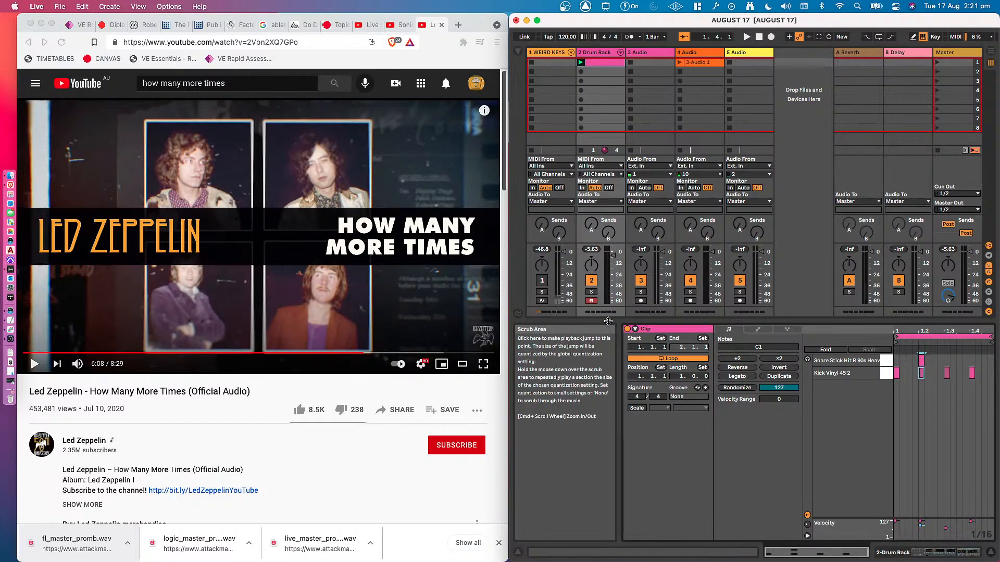
# Show Live full screen, then add a kick note at 1.1.3 and lower its velocity
pyautogui.click(537, 20)
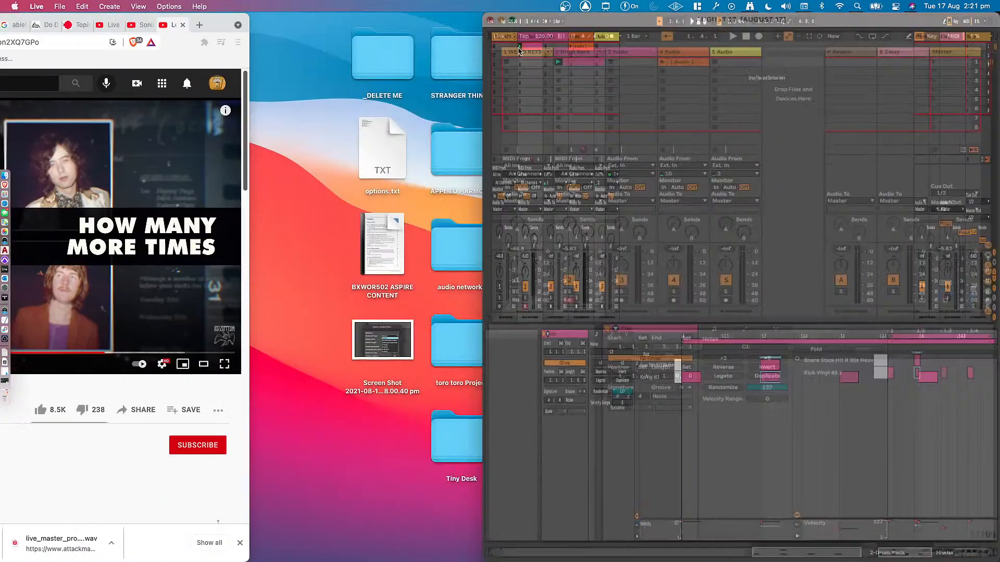
pyautogui.doubleClick(480, 374)
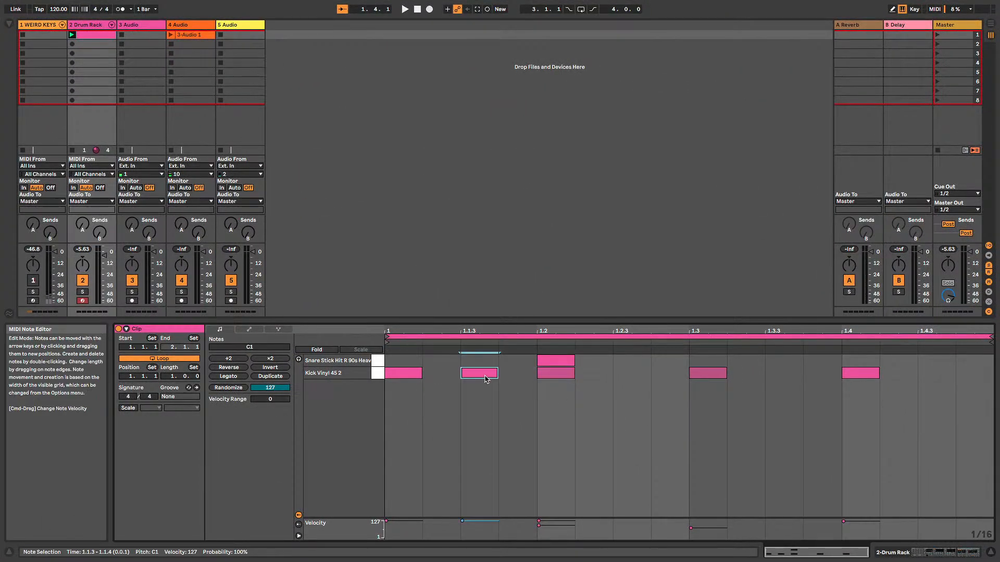
pyautogui.moveTo(484, 387); pyautogui.dragTo(485, 404)
# Delete the kick notes on beats 1.2 and 1.4 and add a snare note on beat 1.4
pyautogui.doubleClick(542, 375)
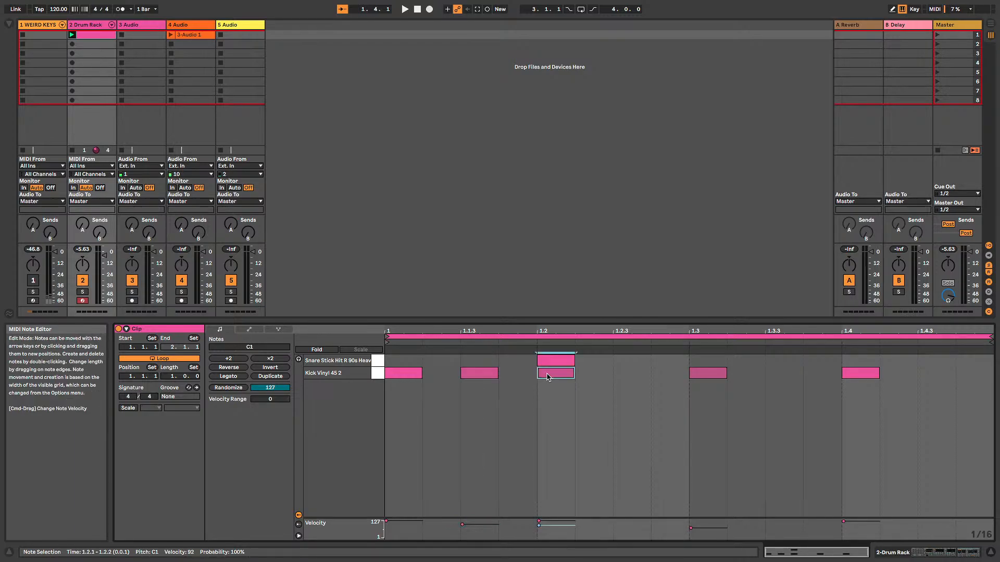
pyautogui.doubleClick(857, 366)
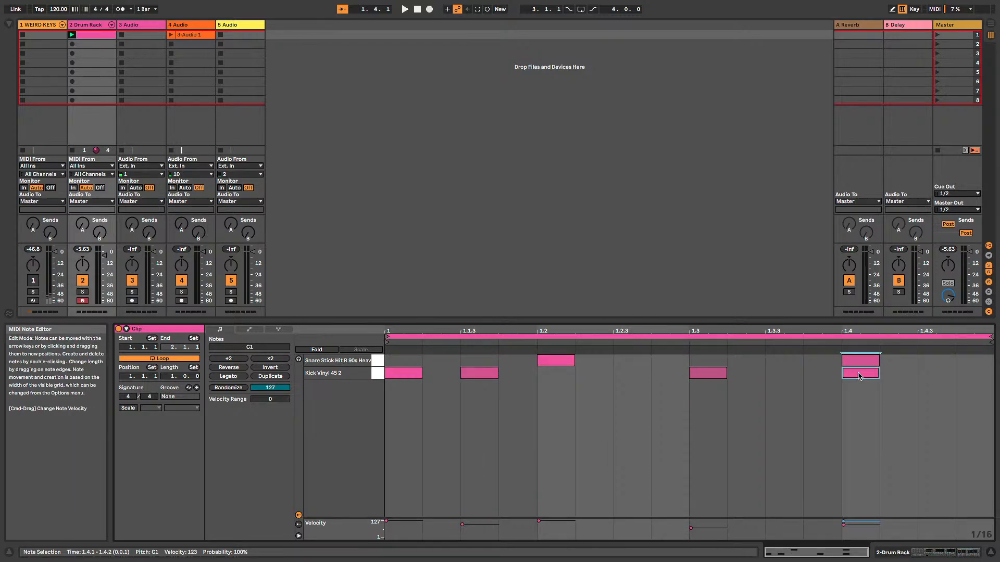
pyautogui.doubleClick(859, 375)
# Add a kick note at 1.1.4 with velocity 72 and set the tempo to 88 BPM
pyautogui.click(513, 384)
pyautogui.click(512, 384)
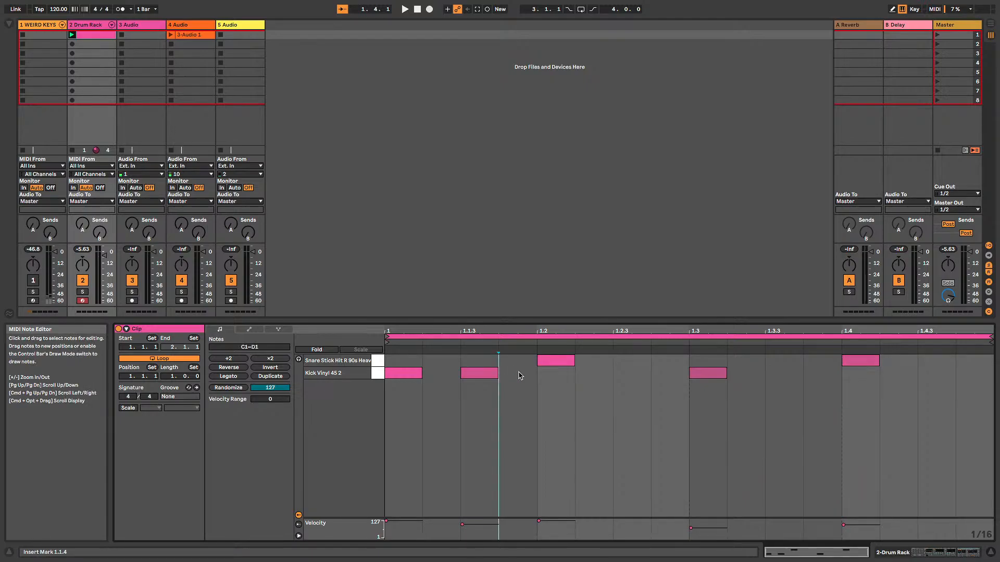
pyautogui.click(519, 374)
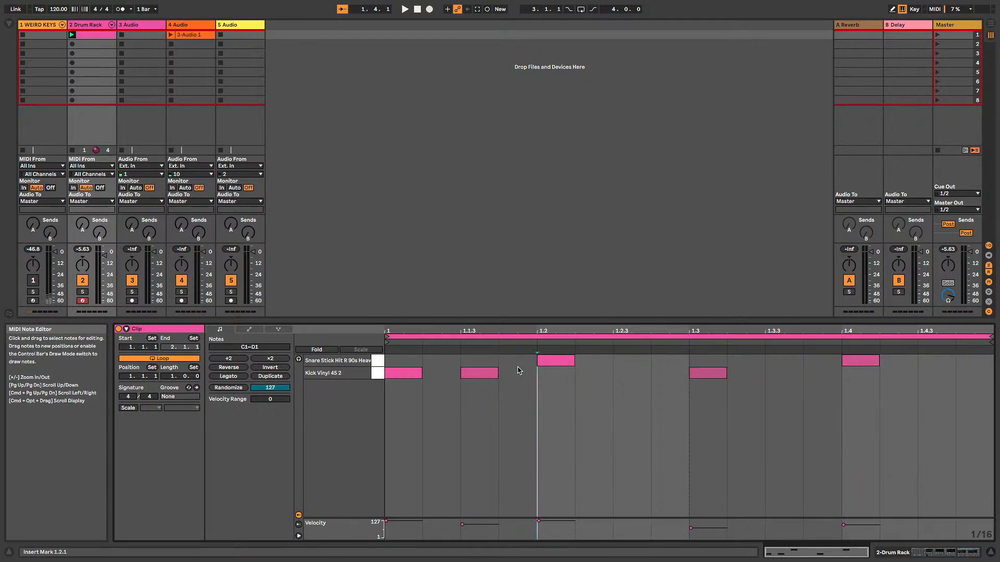
pyautogui.click(517, 375)
pyautogui.doubleClick(517, 374)
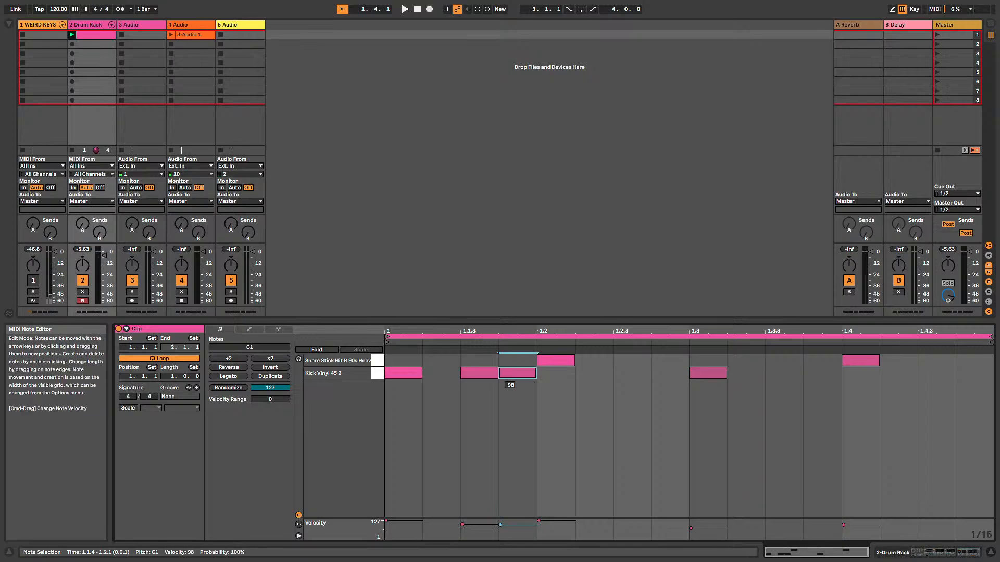
pyautogui.press('space')
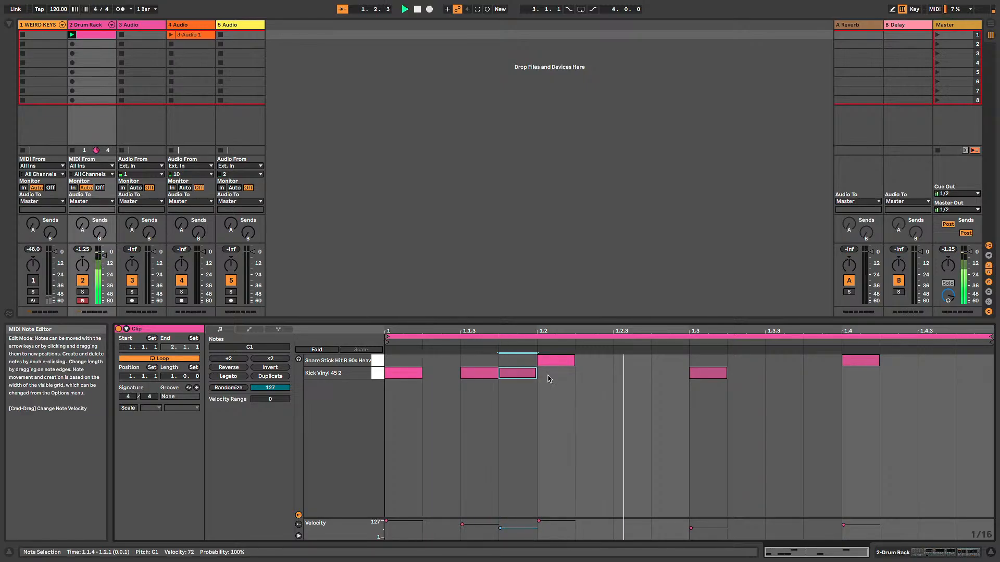
pyautogui.click(67, 7)
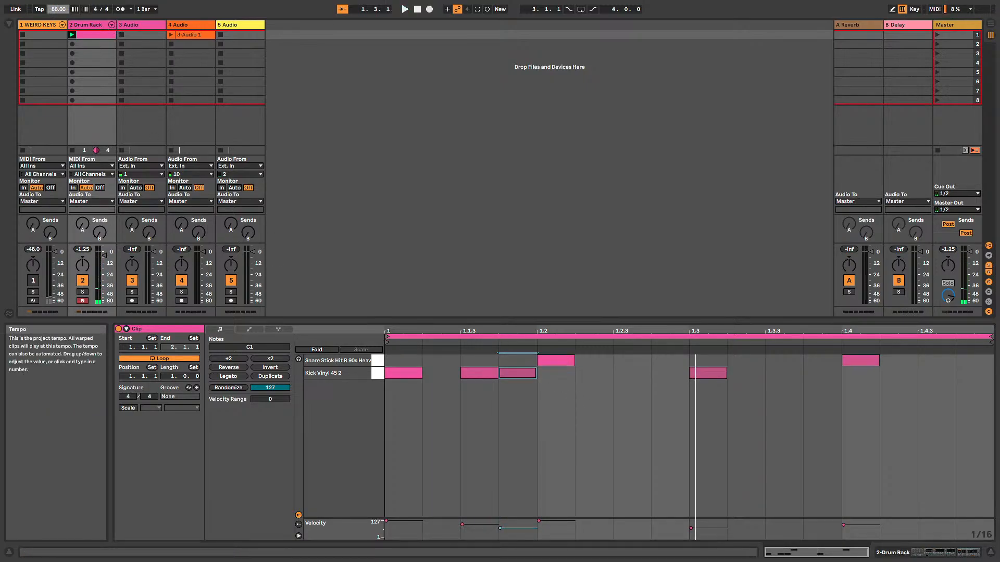
# Add kick notes at 1.2.2, 1.3.3 and 1.3.4 and a snare note at 1.2.4, raising the 1.3.3 kick's velocity to 101
pyautogui.doubleClick(593, 373)
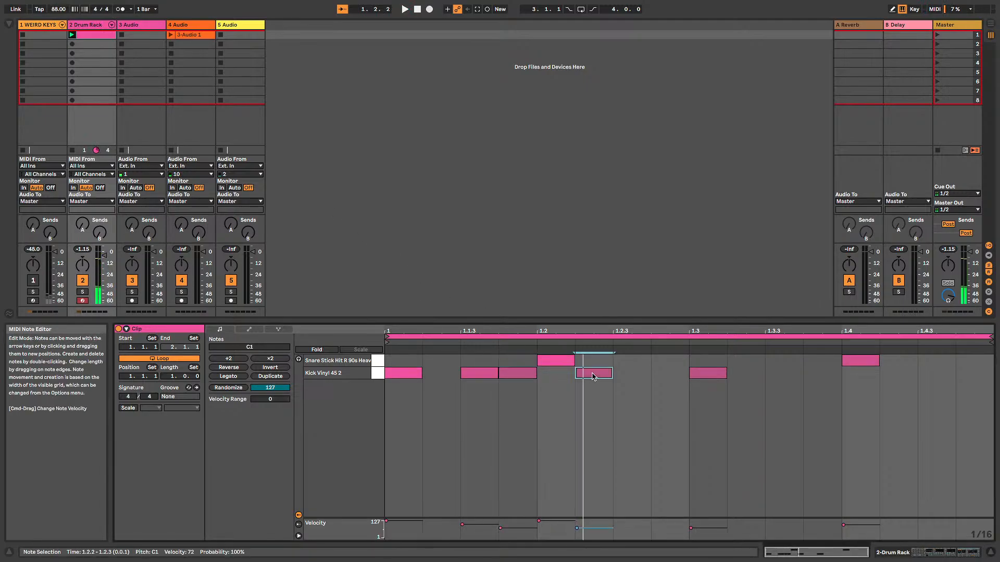
pyautogui.doubleClick(673, 360)
pyautogui.doubleClick(789, 374)
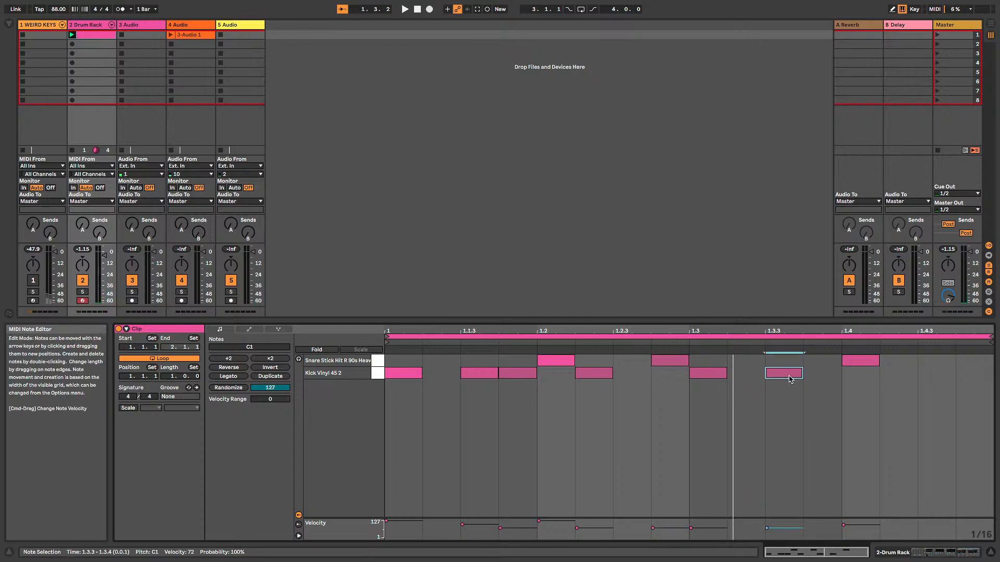
pyautogui.doubleClick(822, 375)
pyautogui.moveTo(787, 377); pyautogui.dragTo(790, 370)
# Play the loop and raise the snare velocities to 96 at 1.2.4 and 127 on beat 1.4
pyautogui.press('space')
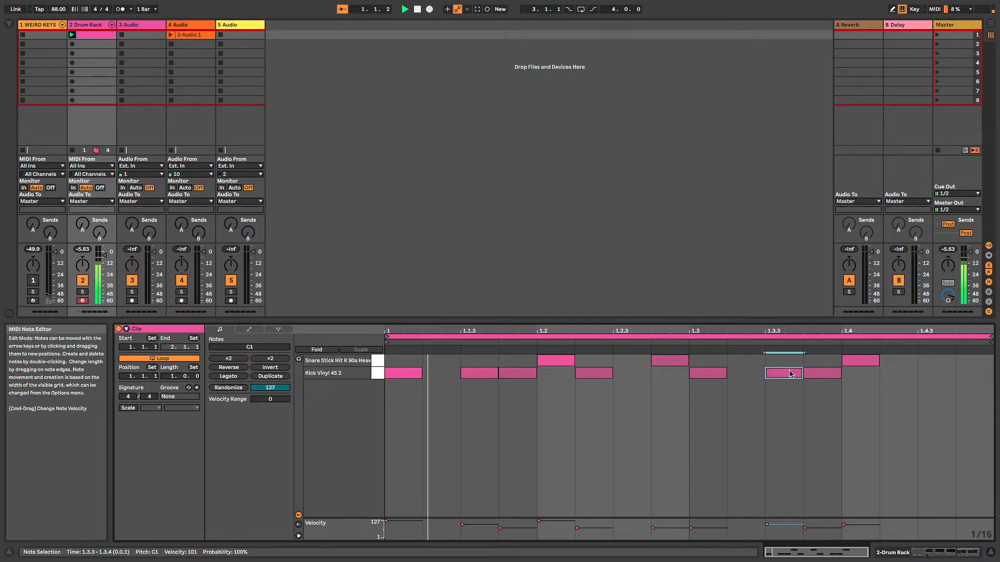
pyautogui.click(677, 362)
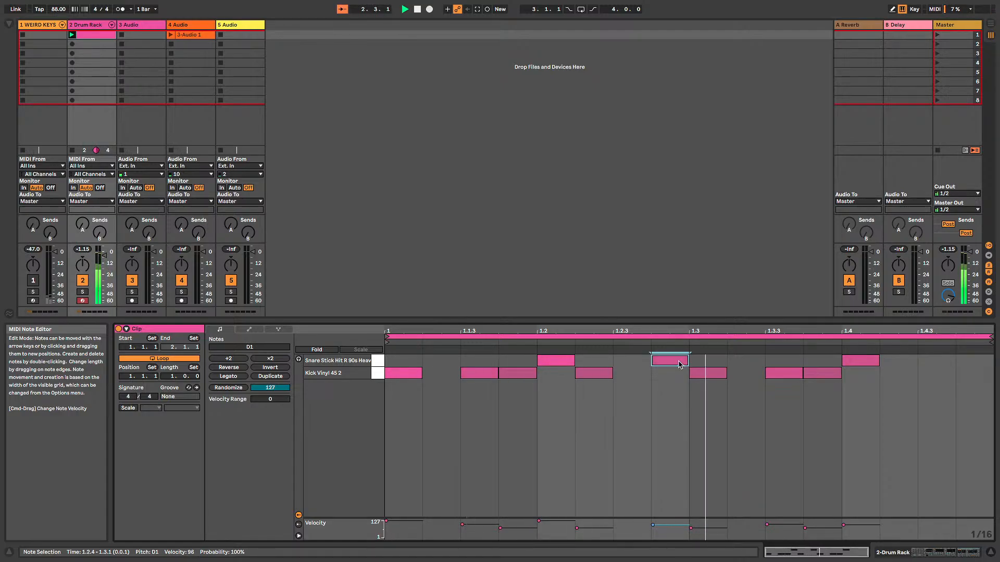
pyautogui.doubleClick(861, 361)
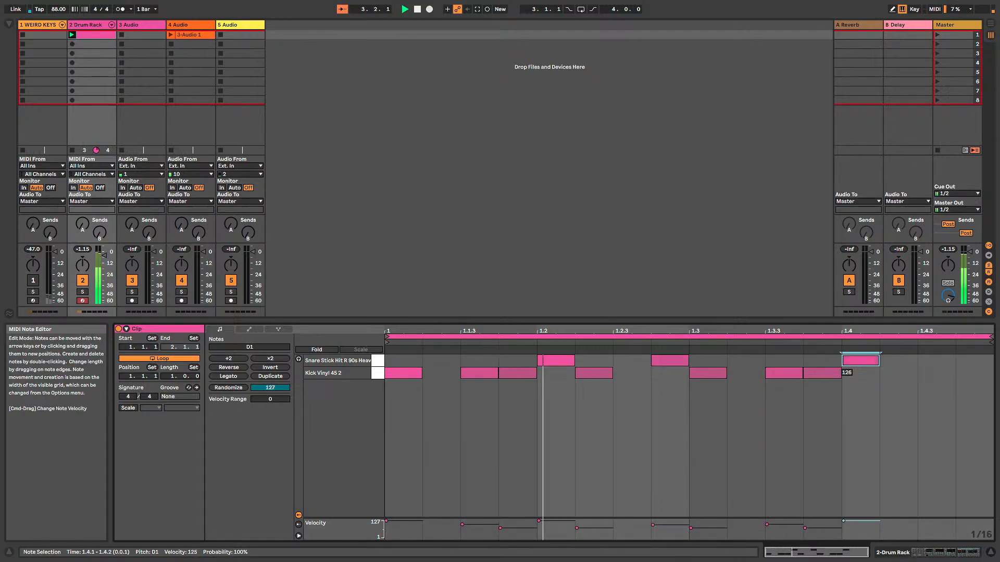
pyautogui.moveTo(854, 363); pyautogui.dragTo(855, 361)
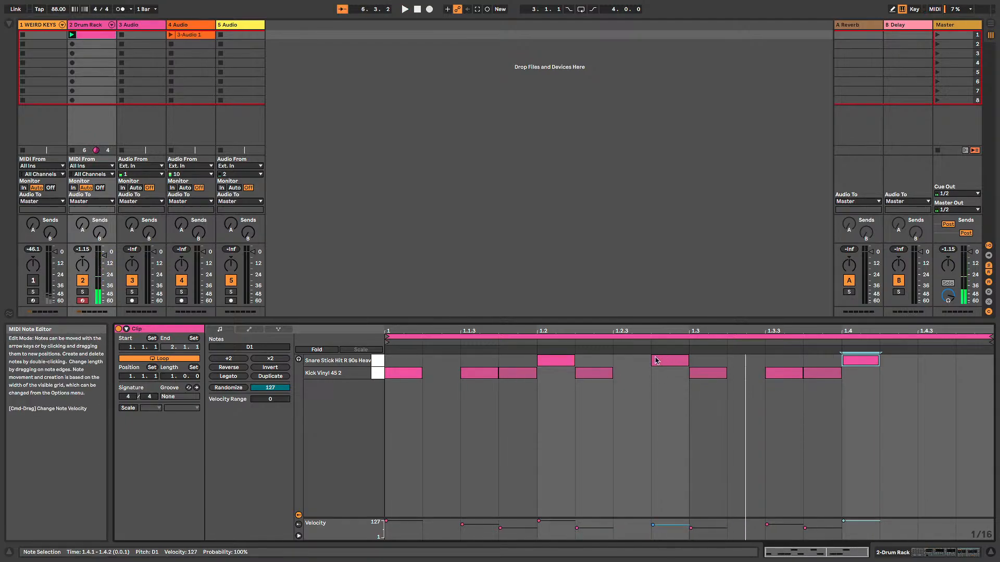
# In the snare's Sampler MIDI modulation, set the velocity-to-Sample Offset amount to -1.24 while the beat plays
pyautogui.click(961, 555)
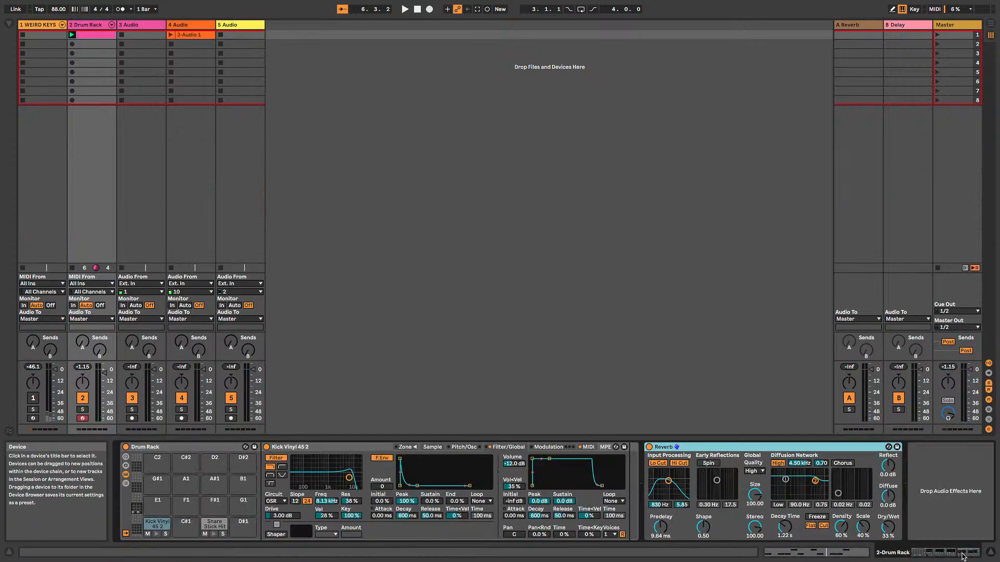
pyautogui.click(553, 449)
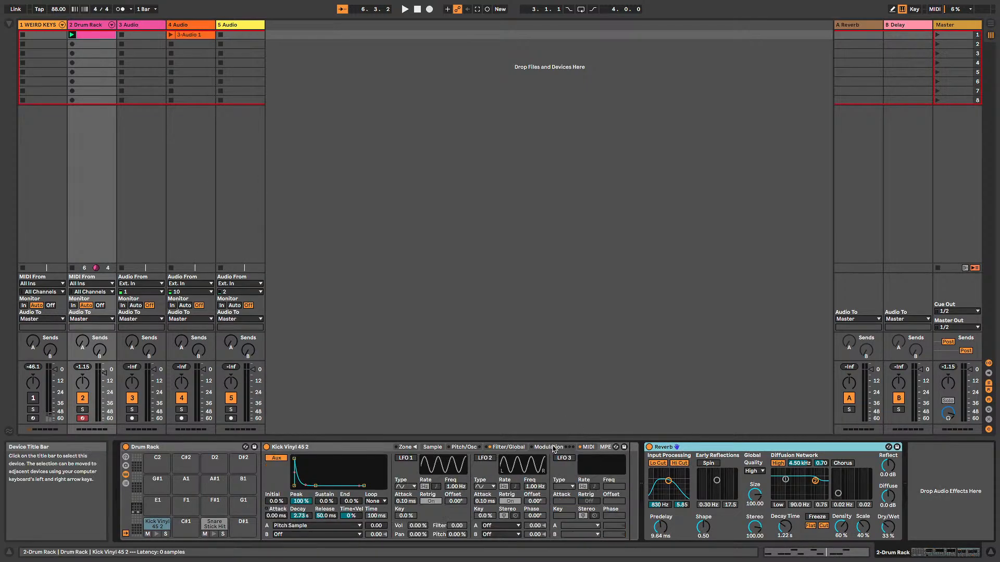
pyautogui.click(215, 524)
pyautogui.click(588, 447)
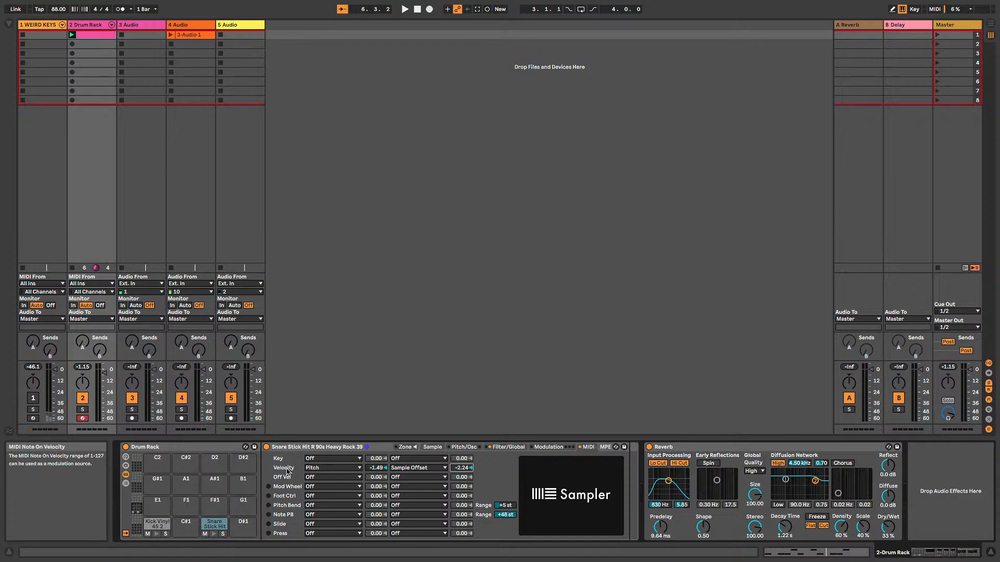
pyautogui.press('space')
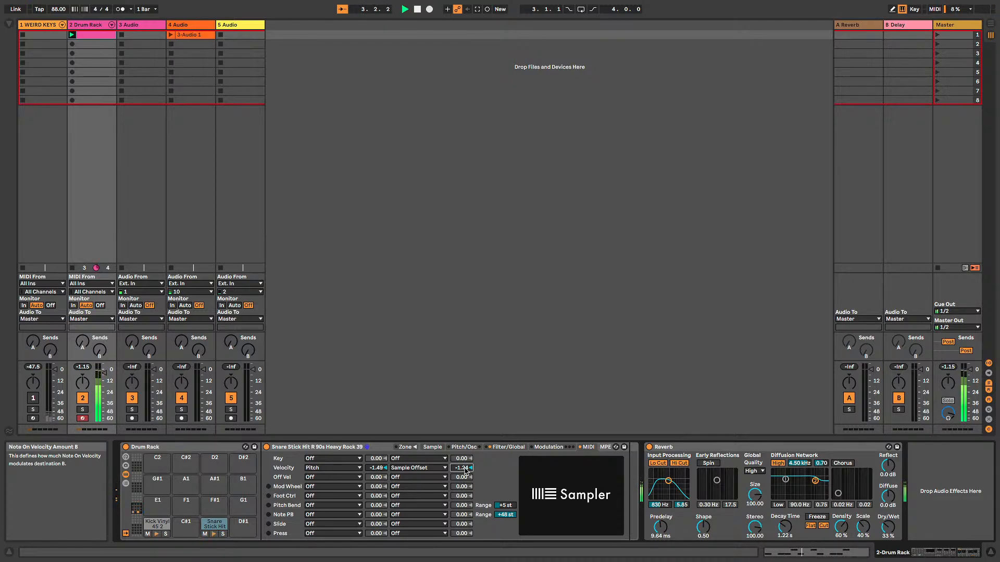
# Set the Reverb's decay time to 2.41 s, stereo width to 56.19 and dry/wet mix to 19%
pyautogui.click(109, 42)
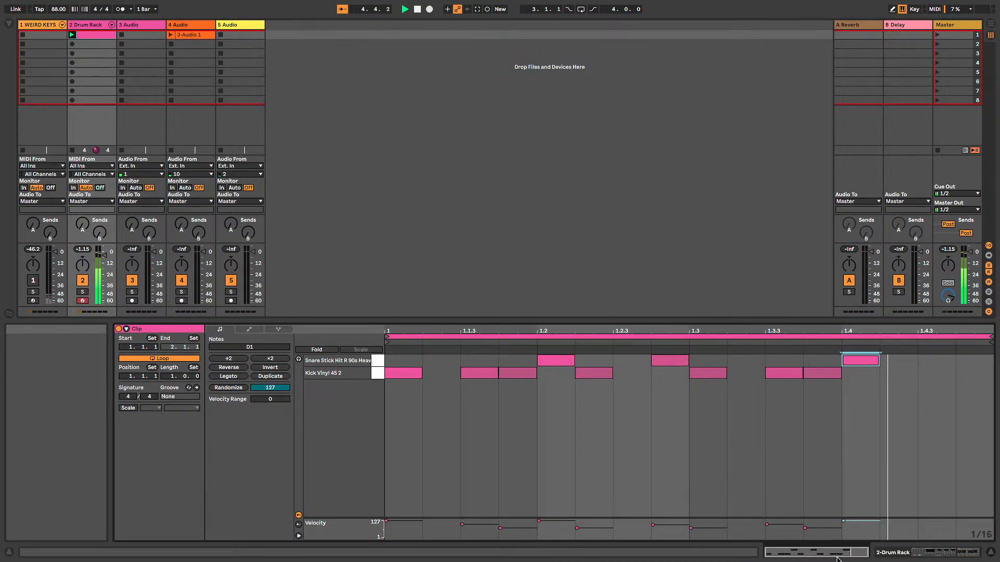
pyautogui.hotkey('shift', 'Tab')
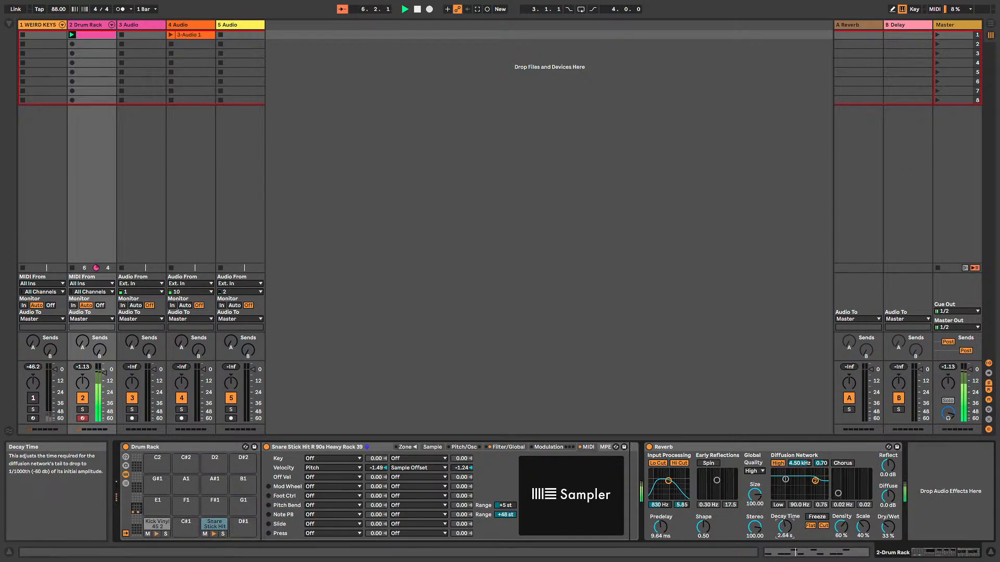
pyautogui.moveTo(888, 527); pyautogui.dragTo(888, 529)
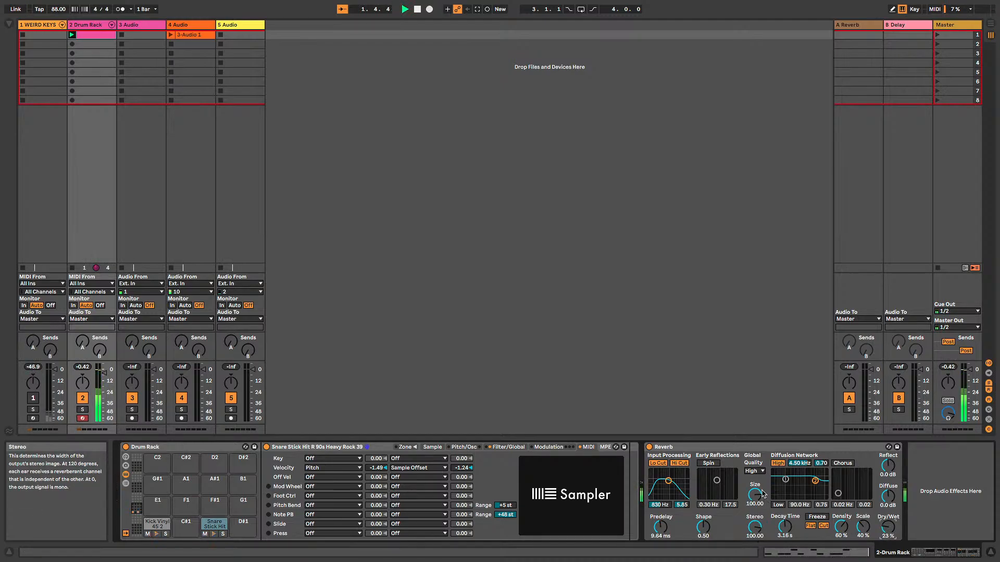
pyautogui.moveTo(755, 527); pyautogui.dragTo(754, 544)
pyautogui.moveTo(888, 527); pyautogui.dragTo(888, 530)
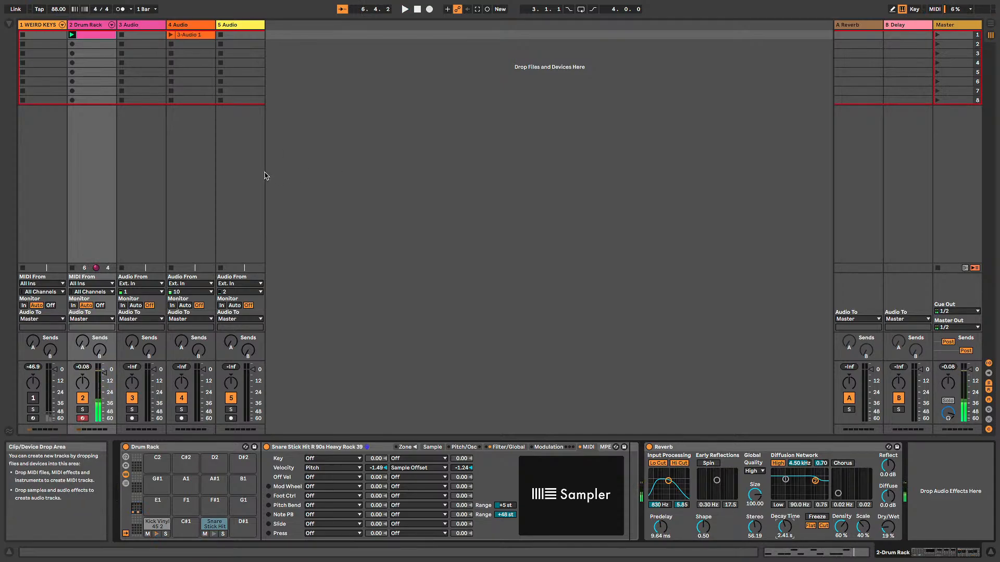
# Fill the empty sixteenth-note positions of the snare row across the bar in Draw Mode and audition the clip
pyautogui.hotkey('shift', 'Tab')
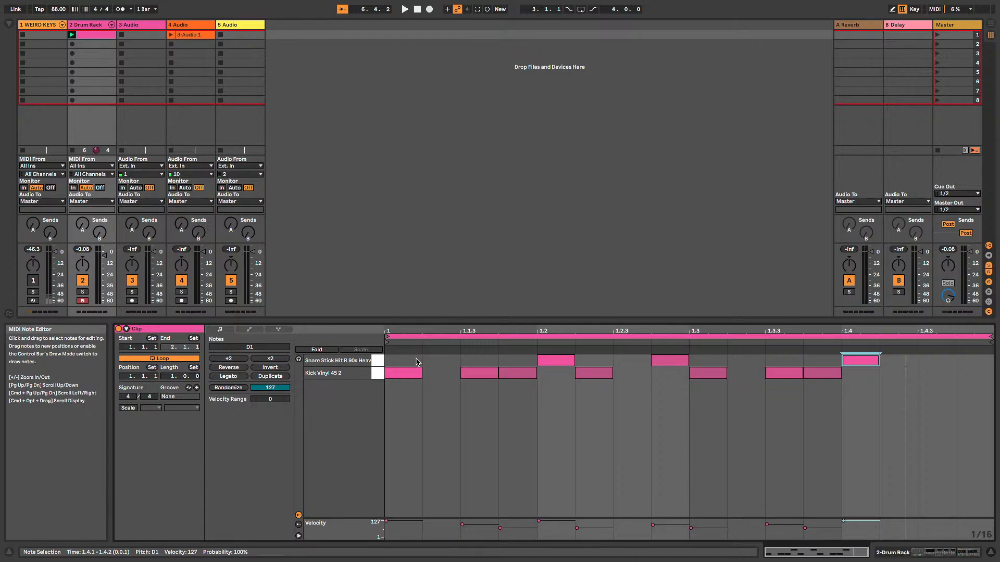
pyautogui.press('v')
pyautogui.press('b')
pyautogui.moveTo(411, 361); pyautogui.dragTo(507, 358)
pyautogui.moveTo(595, 356); pyautogui.dragTo(619, 356)
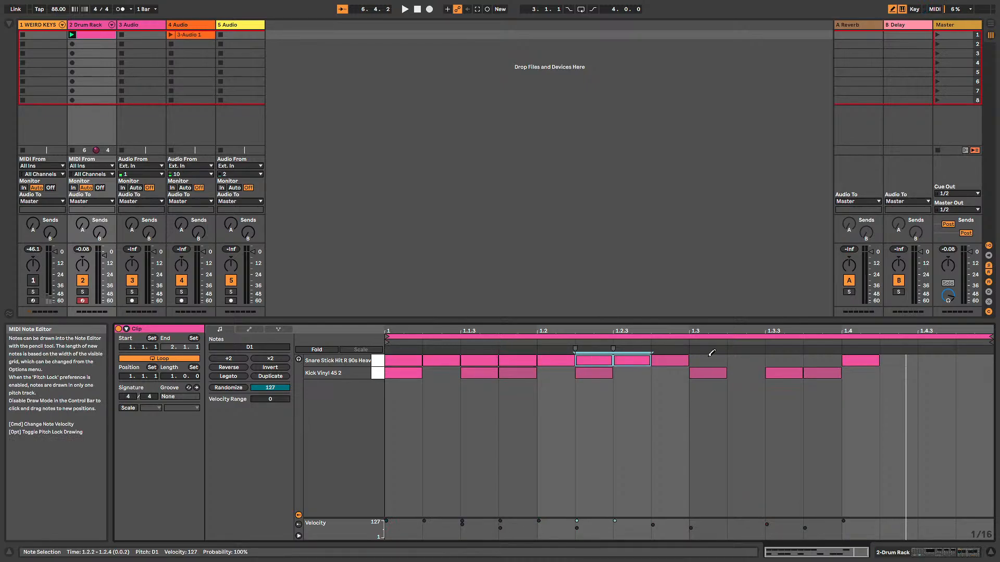
pyautogui.moveTo(709, 360); pyautogui.dragTo(808, 359)
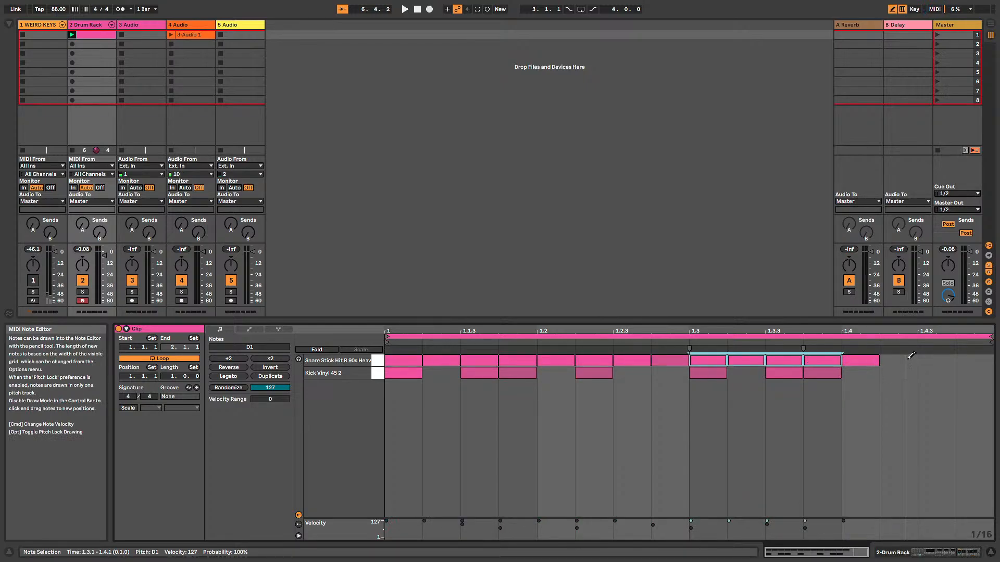
pyautogui.moveTo(911, 356); pyautogui.dragTo(975, 359)
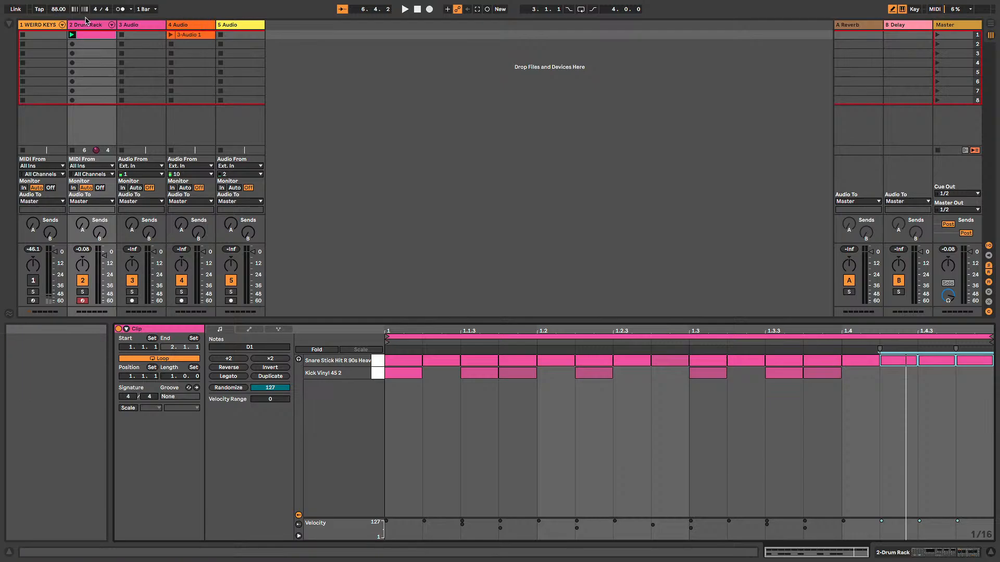
pyautogui.click(72, 35)
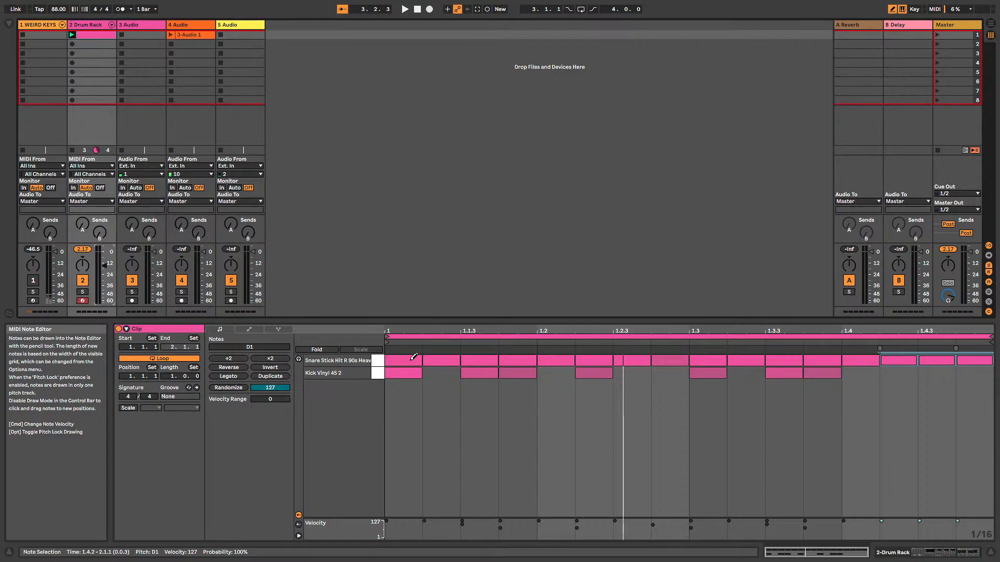
# Lower the velocity of all snare notes, then raise the snare note on beat 1.2 as an accent
pyautogui.click(378, 362)
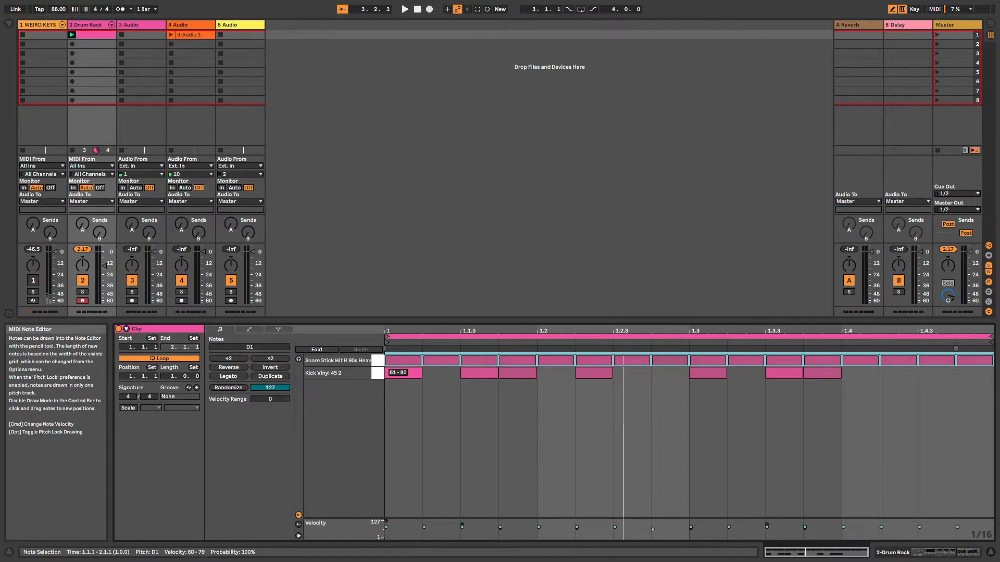
pyautogui.click(472, 374)
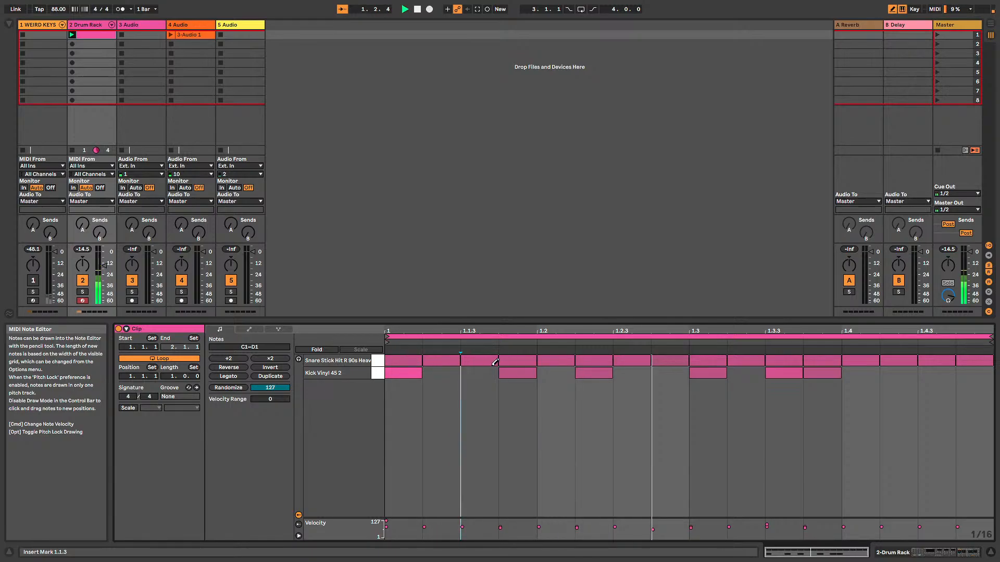
pyautogui.keyDown('super'); pyautogui.click(554, 363); pyautogui.keyUp('super')
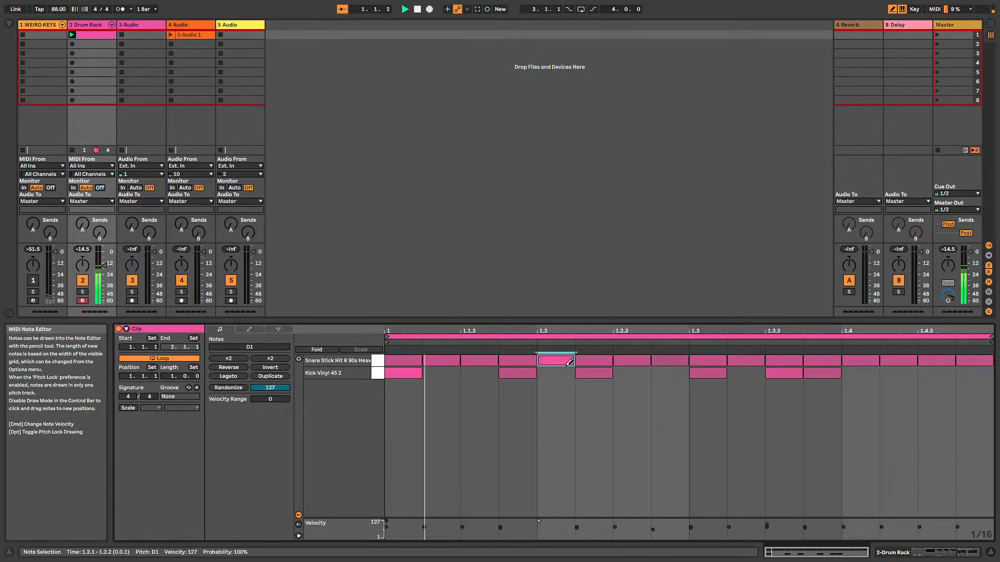
# Redraw the kick note at 1.1.3 with velocity 107 and set the 1.2.2 kick's velocity to 75
pyautogui.click(477, 371)
pyautogui.keyDown('super'); pyautogui.click(477, 371); pyautogui.keyUp('super')
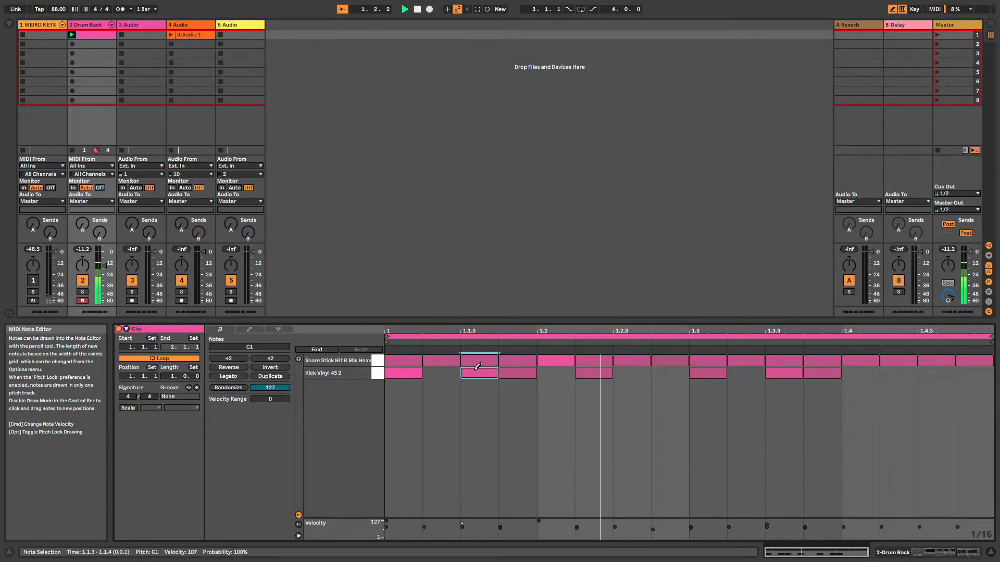
pyautogui.keyDown('super'); pyautogui.click(594, 373); pyautogui.keyUp('super')
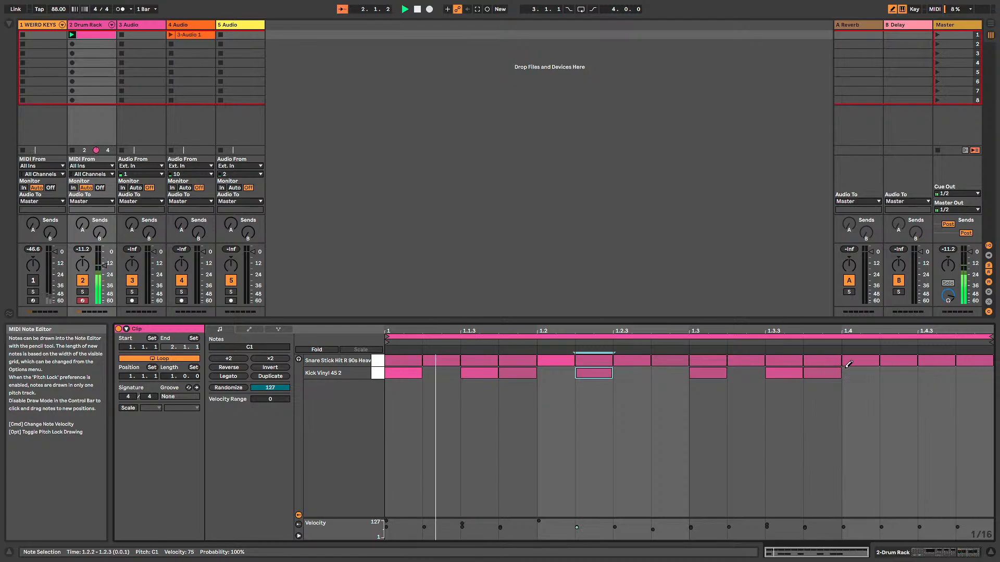
# Set the snare notes on beats 1.2 and 1.4 to velocity 127 and lower the first snare note of the bar to 63
pyautogui.keyDown('super'); pyautogui.click(860, 361); pyautogui.keyUp('super')
pyautogui.moveTo(860, 361); pyautogui.dragTo(860, 336)
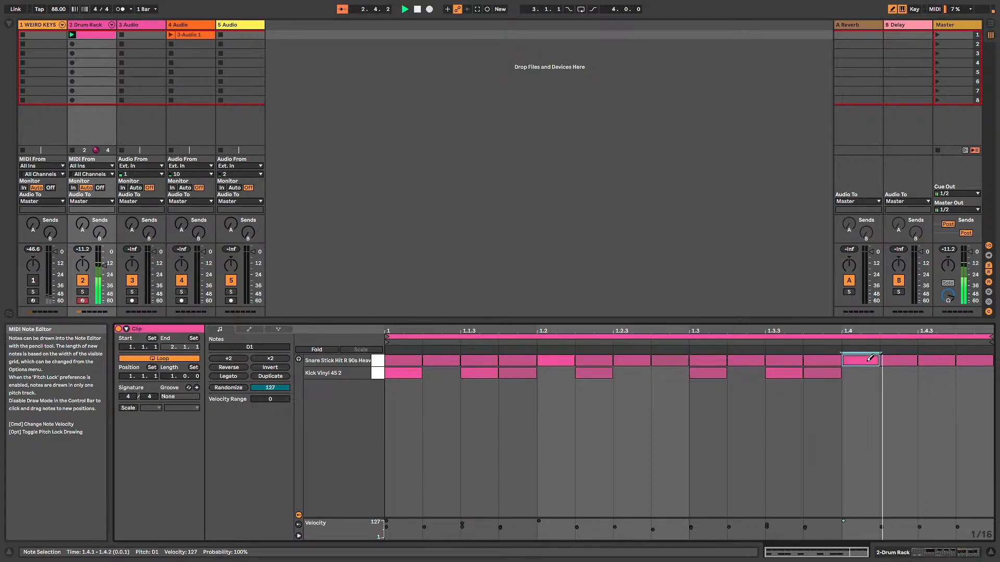
pyautogui.keyDown('super'); pyautogui.click(556, 361); pyautogui.keyUp('super')
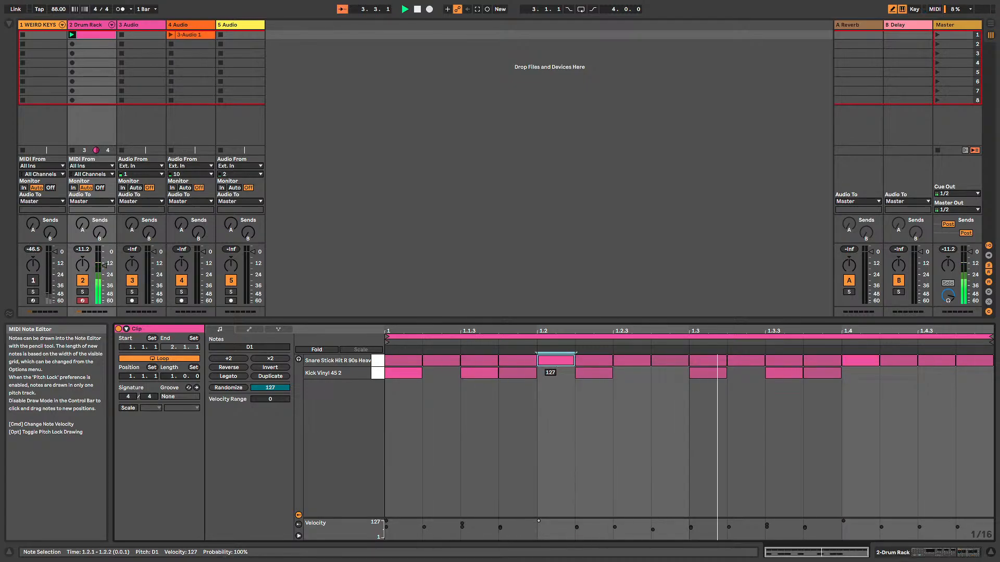
pyautogui.keyDown('super'); pyautogui.click(852, 360); pyautogui.keyUp('super')
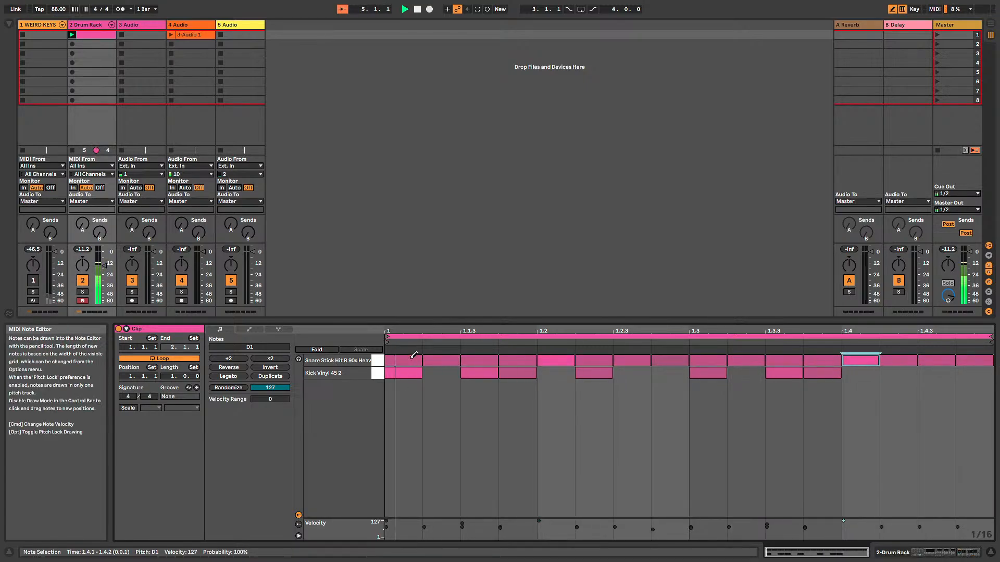
pyautogui.keyDown('super'); pyautogui.click(426, 360); pyautogui.keyUp('super')
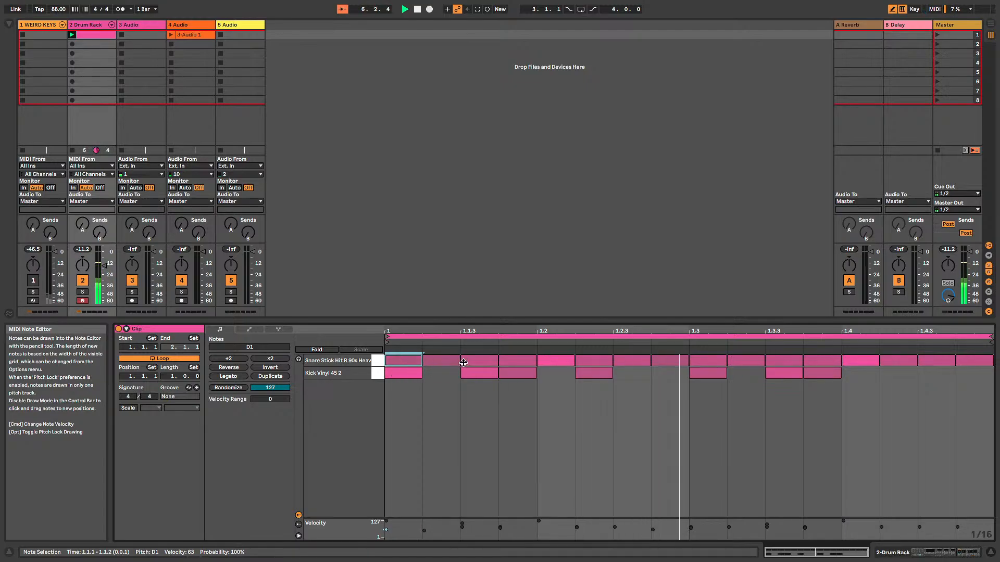
# Set the snare velocities to 58 on beat 1, 57 at 1.1.3 and 52 at 1.1.4, and adjust the 1.1.4 kick's velocity
pyautogui.keyDown('super'); pyautogui.click(479, 360); pyautogui.keyUp('super')
pyautogui.keyDown('super'); pyautogui.click(517, 372); pyautogui.keyUp('super')
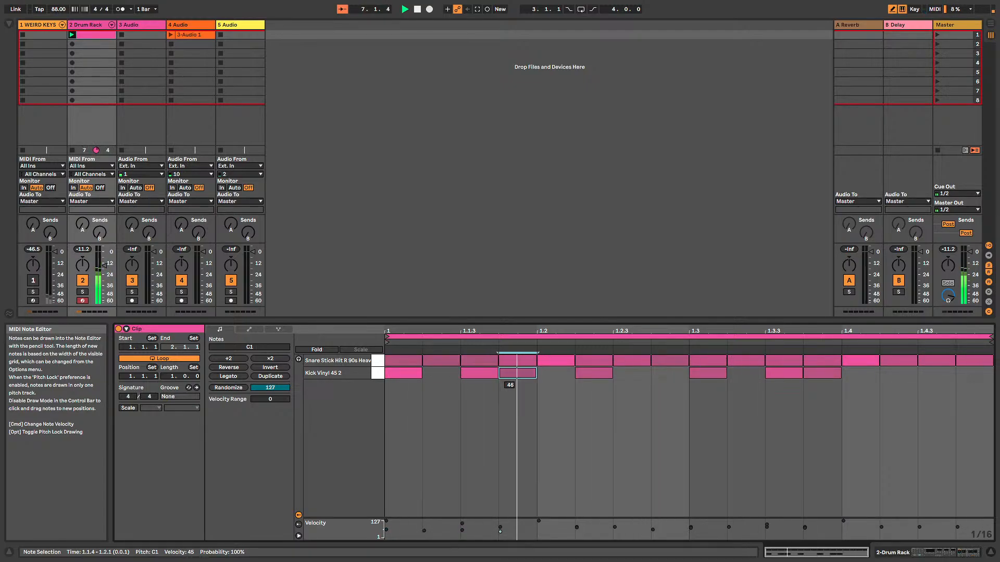
pyautogui.moveTo(513, 373); pyautogui.dragTo(513, 356)
pyautogui.click(516, 360)
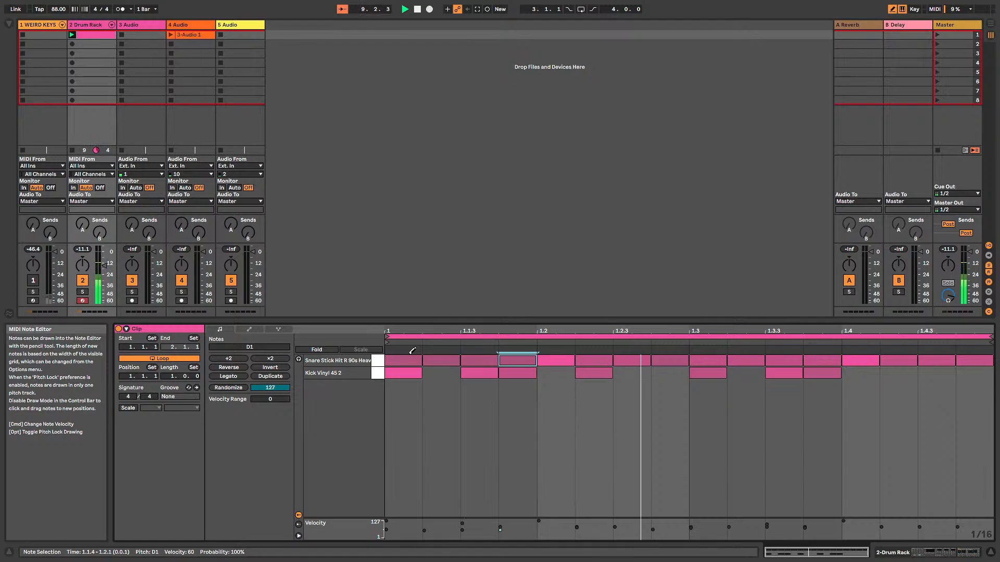
pyautogui.moveTo(429, 361); pyautogui.dragTo(401, 362)
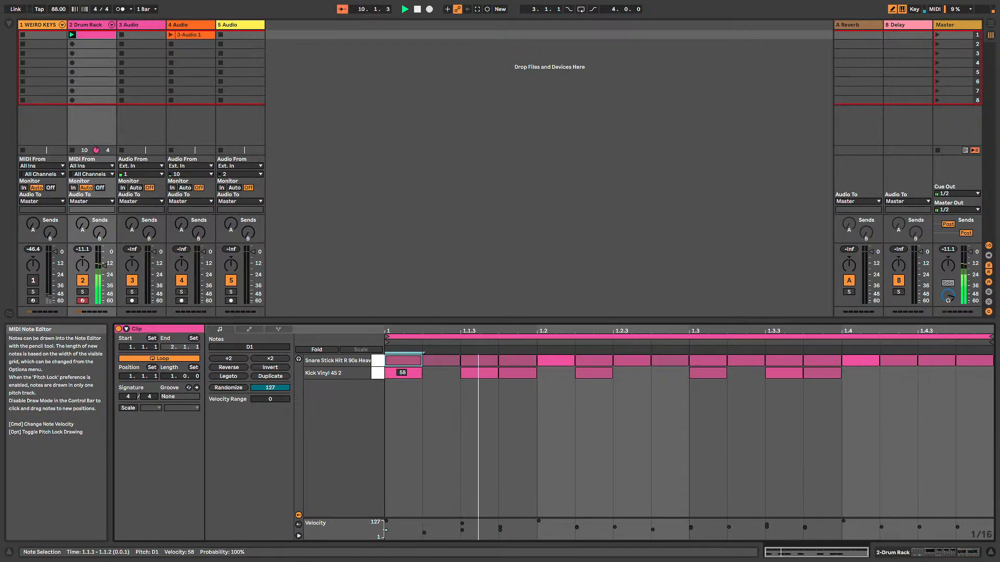
pyautogui.click(479, 361)
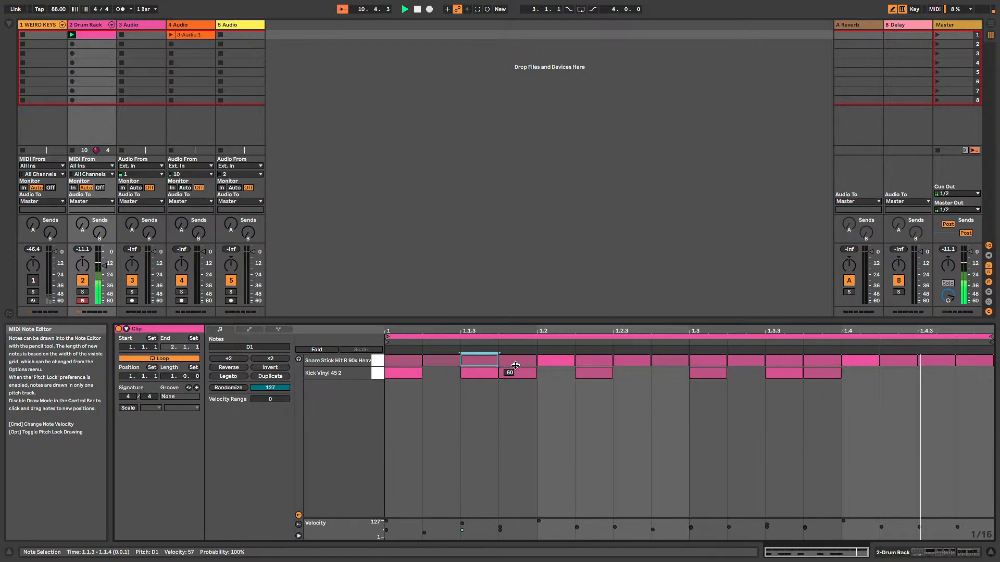
pyautogui.moveTo(515, 365); pyautogui.dragTo(515, 370)
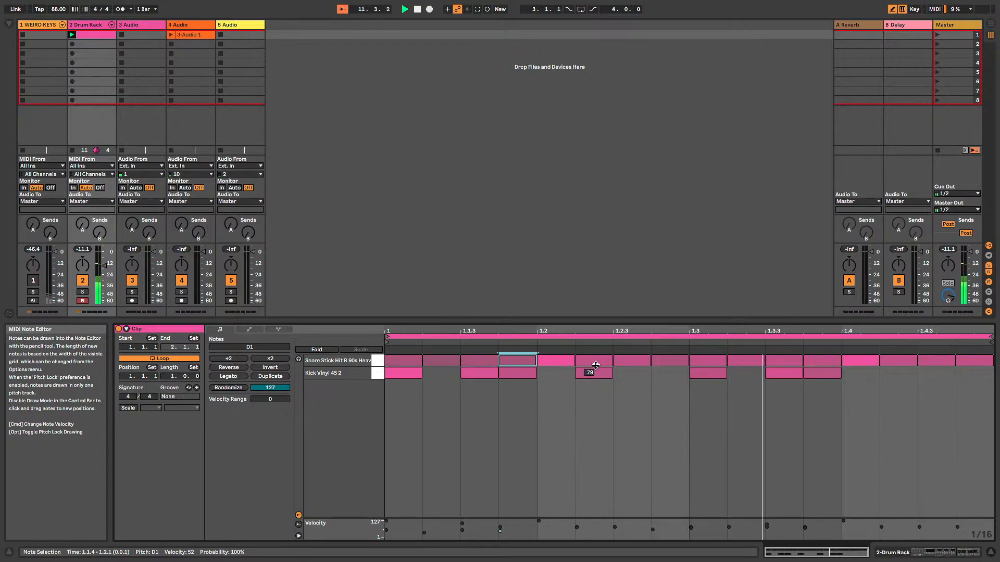
# Vary the velocities of the ghost snare notes from 1.2.2 to 1.3.2, with the 1.3.2 note at 48
pyautogui.moveTo(594, 360); pyautogui.dragTo(594, 363)
pyautogui.moveTo(670, 361); pyautogui.dragTo(751, 358)
pyautogui.press('super+z')
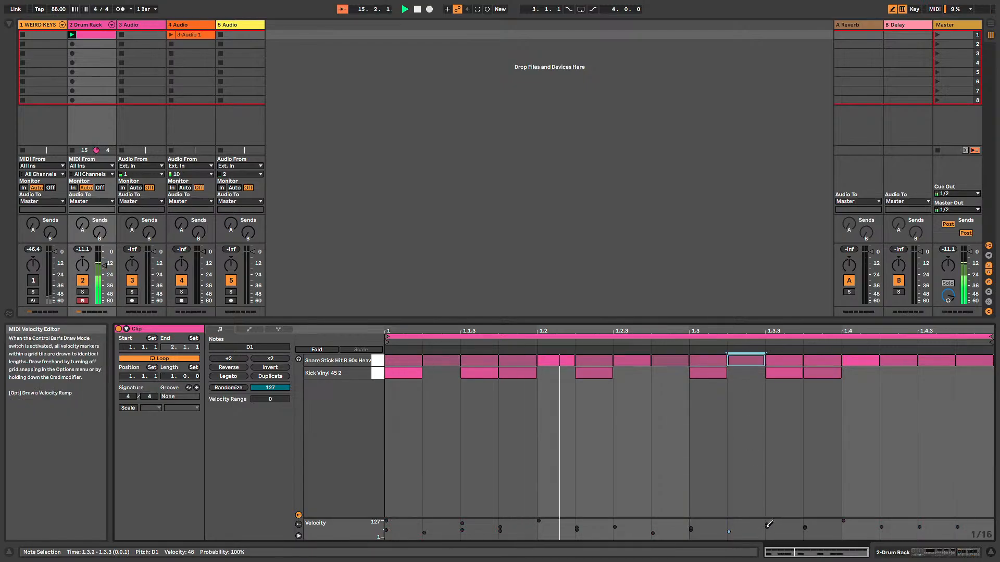
# Turn off Draw Mode and set the snare velocities to 66 at 1.3.3 and 37 at 1.3.4
pyautogui.click(892, 9)
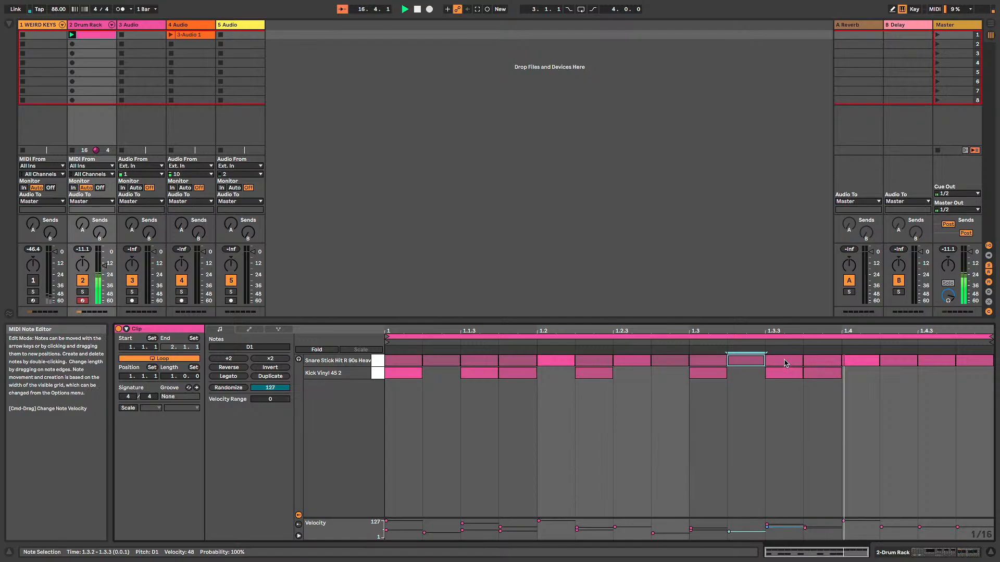
pyautogui.click(772, 530)
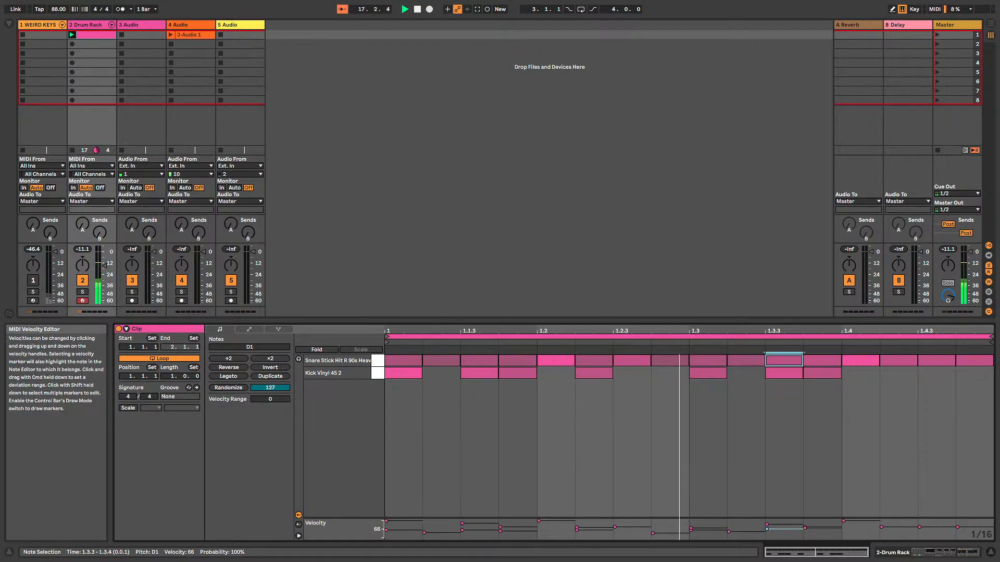
pyautogui.click(823, 361)
pyautogui.moveTo(822, 361); pyautogui.dragTo(823, 383)
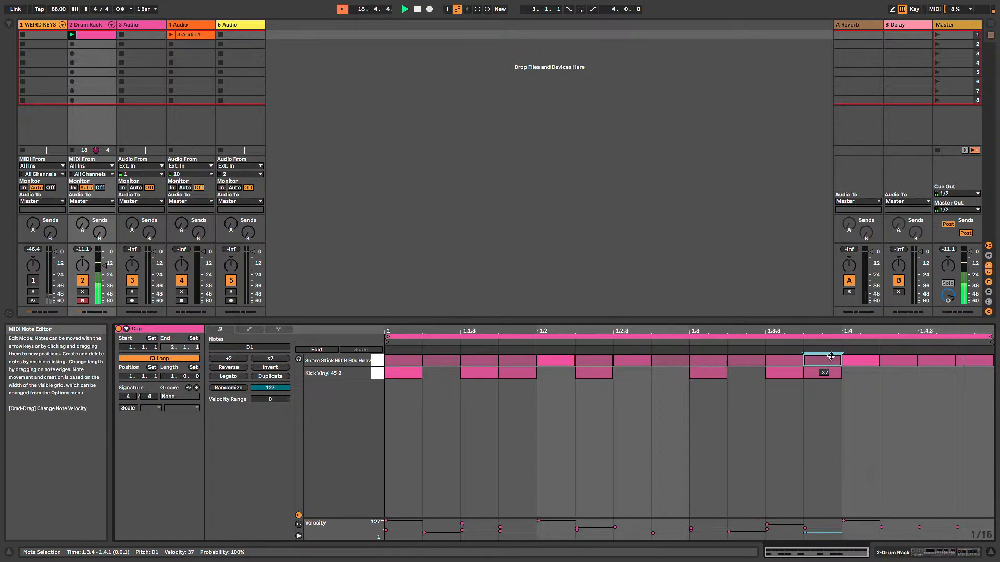
# Shape the last three snare notes of the bar, 1.4.2 to 1.4.4, into progressively lower velocities
pyautogui.moveTo(892, 365); pyautogui.dragTo(892, 383)
pyautogui.click(937, 361)
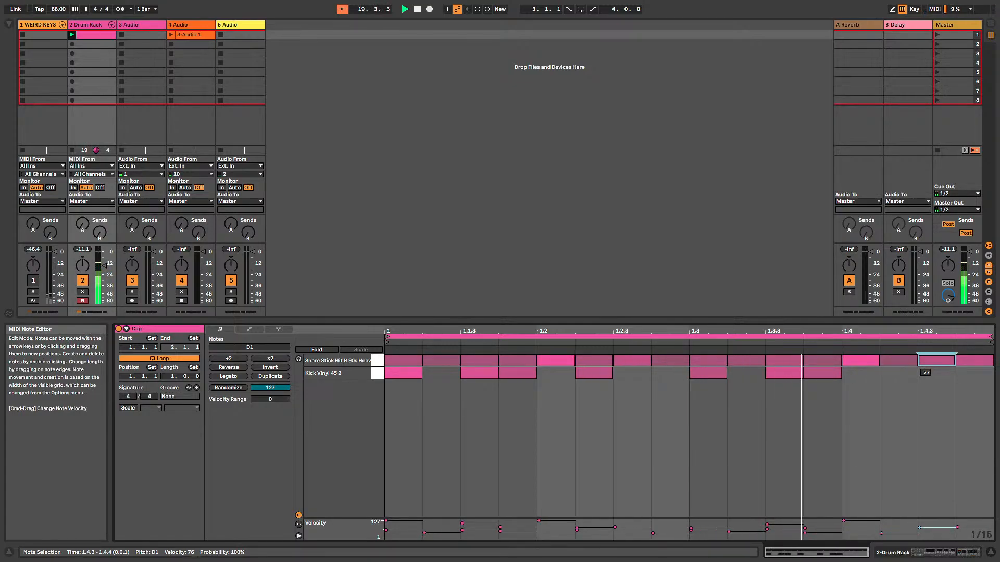
pyautogui.moveTo(967, 361); pyautogui.dragTo(909, 348)
pyautogui.click(905, 362)
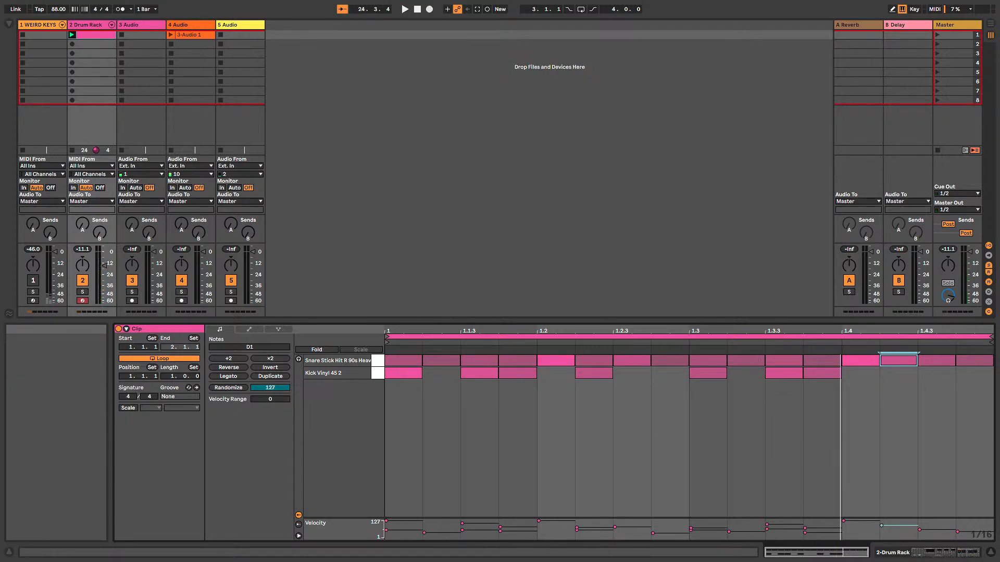
# Try velocity ranges of +50 and -127 on all notes of the clip and reset the range to 0
pyautogui.click(515, 361)
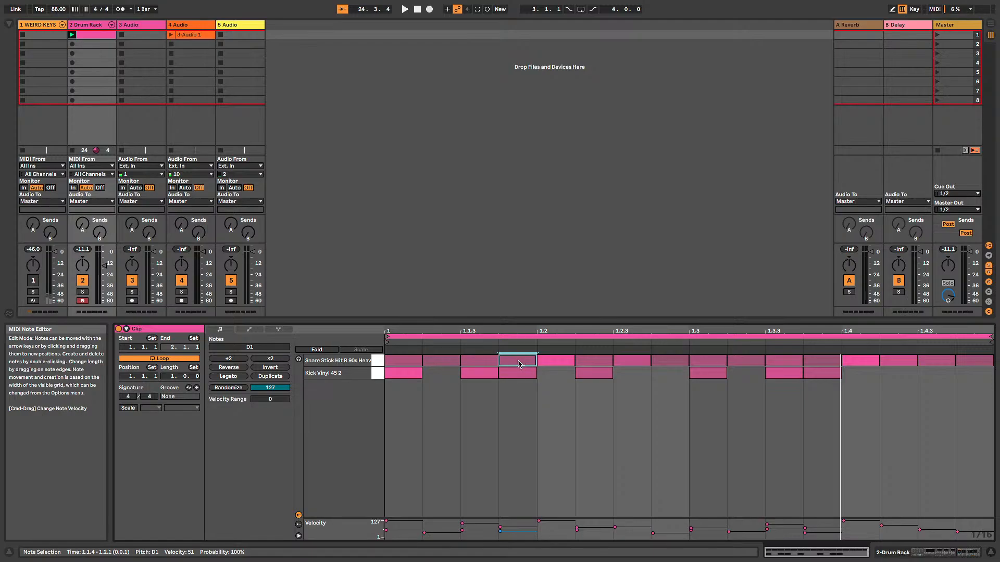
pyautogui.press('super+a')
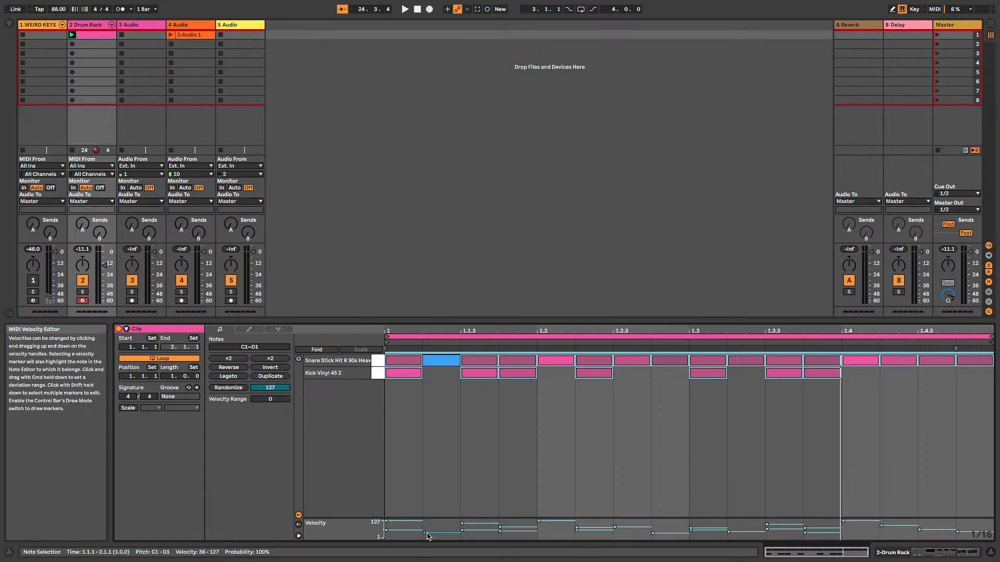
pyautogui.moveTo(270, 399)
pyautogui.mouseDown()
pyautogui.moveTo(269, 354)
pyautogui.moveTo(269, 379)
pyautogui.mouseUp()
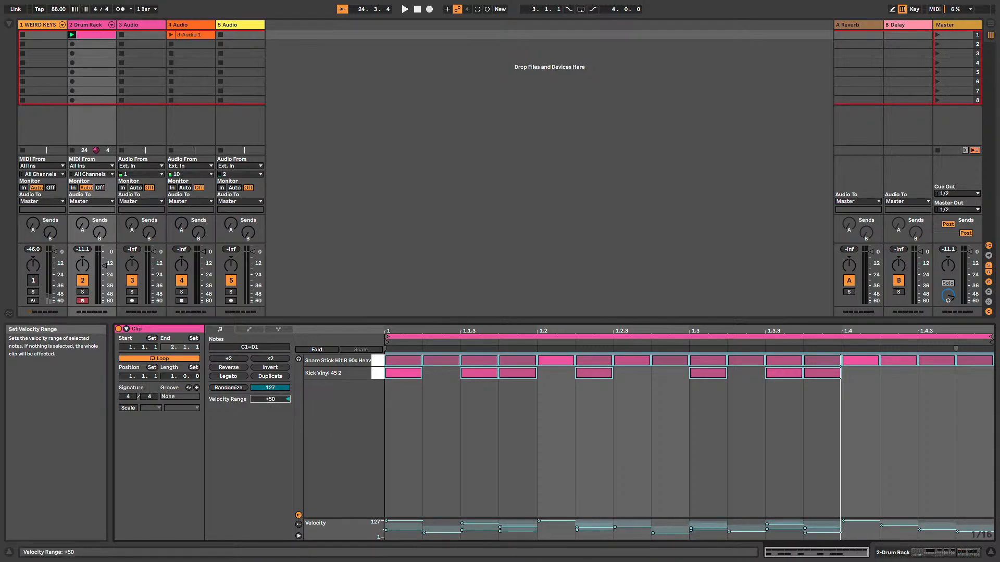
pyautogui.moveTo(282, 402); pyautogui.dragTo(281, 469)
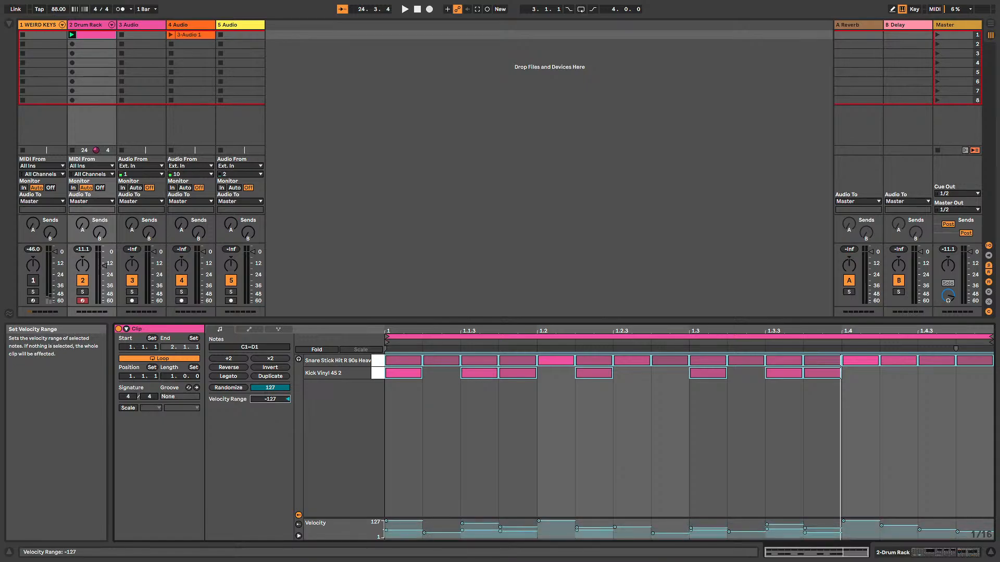
pyautogui.doubleClick(274, 400)
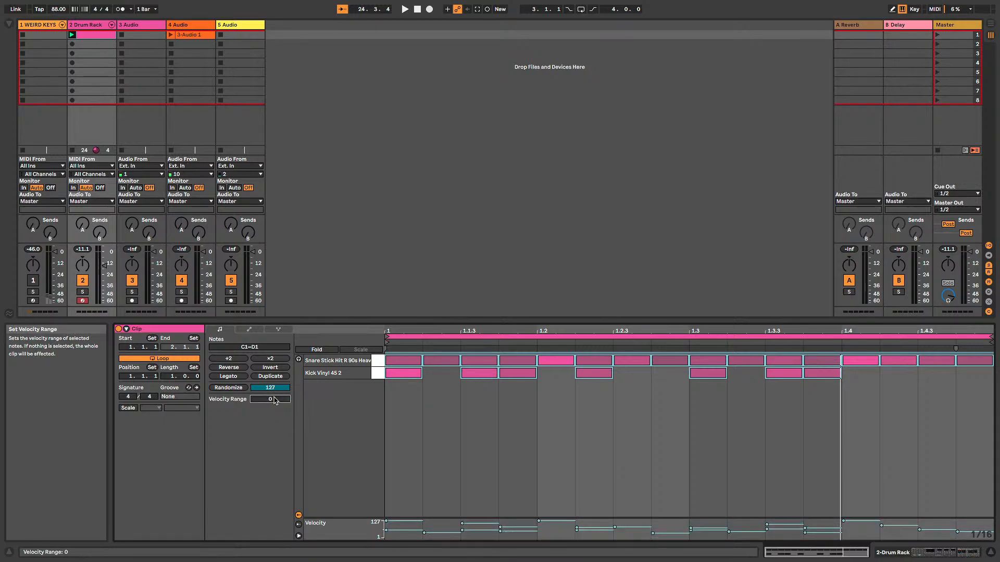
pyautogui.click(427, 439)
pyautogui.click(499, 434)
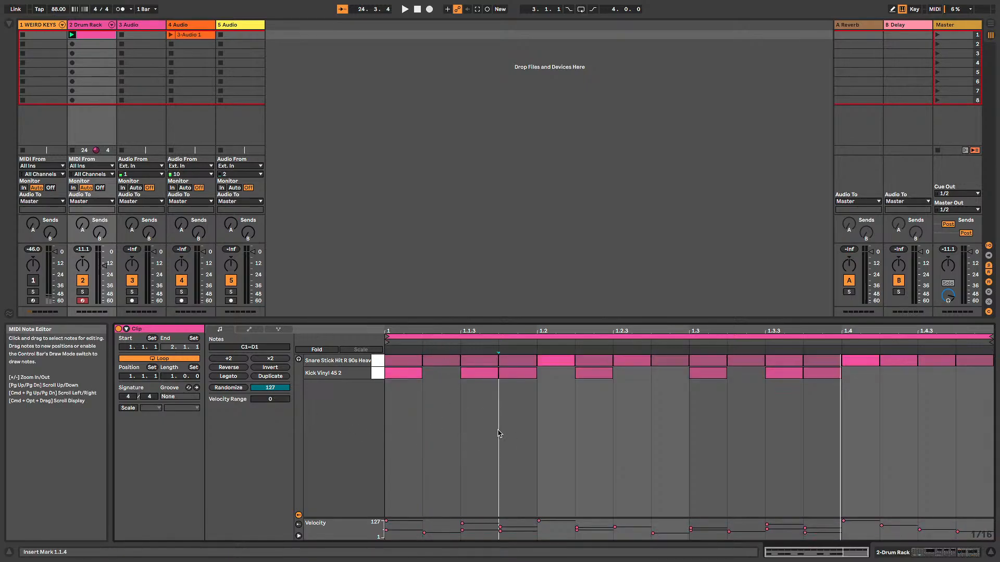
# Apply a velocity range of +62 to all notes in the clip and audition the randomised beat
pyautogui.press('super+a')
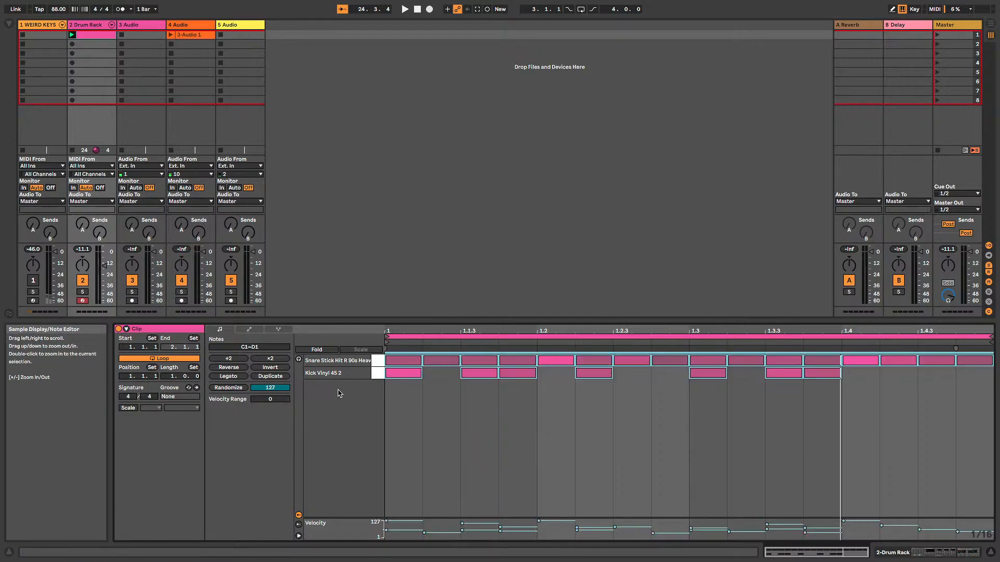
pyautogui.click(270, 399)
pyautogui.moveTo(270, 399)
pyautogui.mouseDown()
pyautogui.moveTo(270, 345)
pyautogui.moveTo(270, 363)
pyautogui.mouseUp()
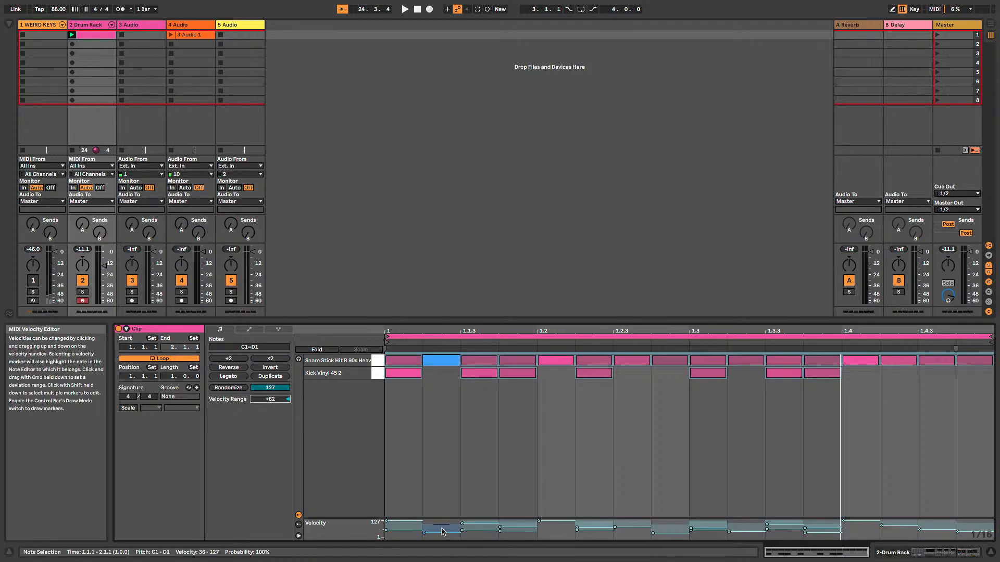
pyautogui.press('space')
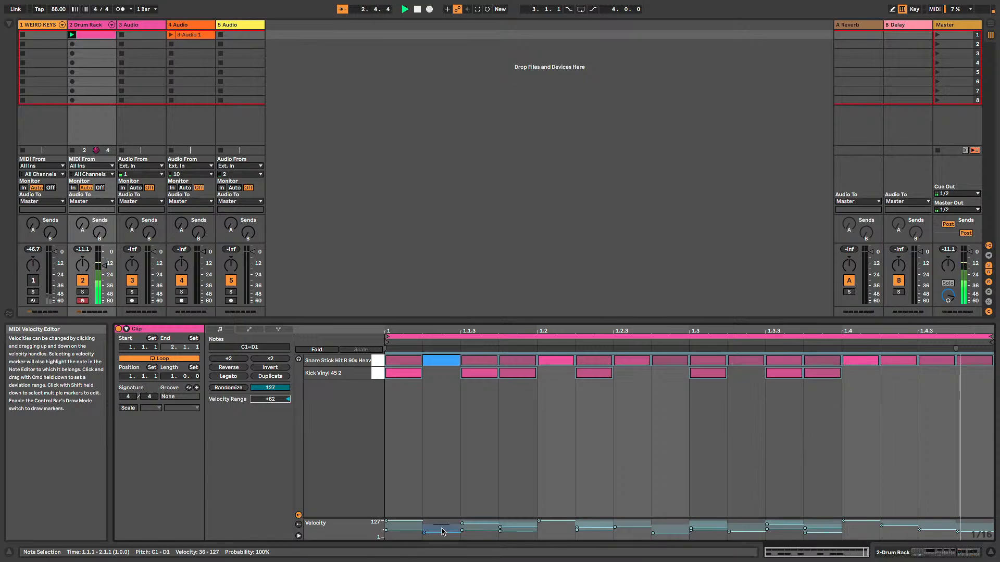
pyautogui.click(434, 443)
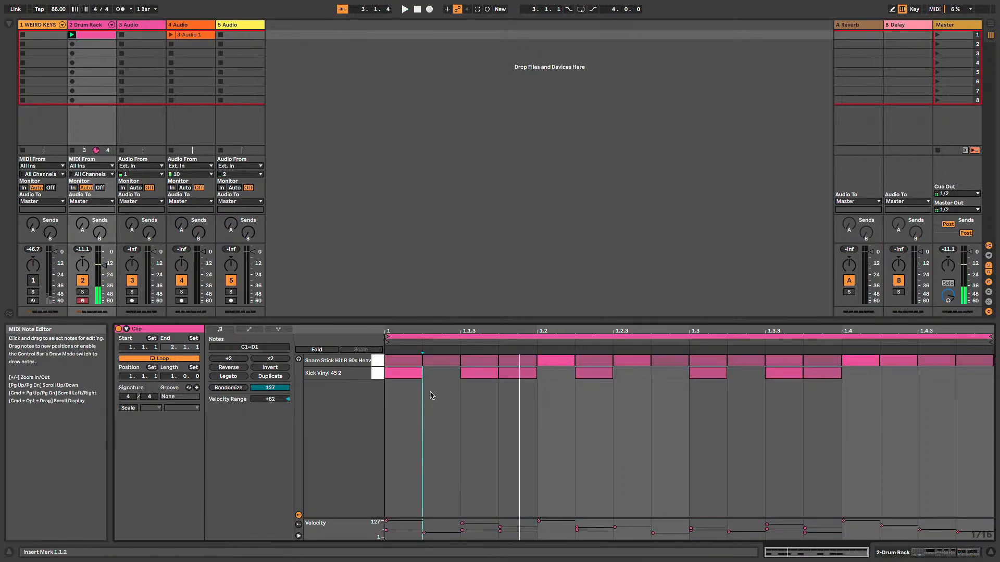
pyautogui.click(404, 373)
pyautogui.moveTo(403, 373)
pyautogui.mouseDown()
pyautogui.moveTo(403, 422)
pyautogui.moveTo(404, 374)
pyautogui.mouseUp()
pyautogui.press('space')
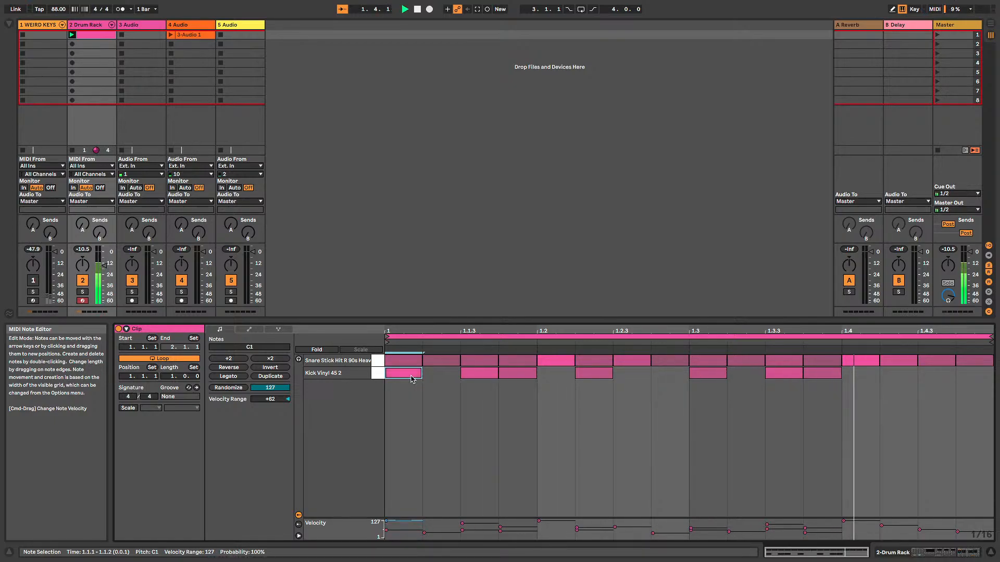
# Show the note Chance lane below the velocities and enlarge both lanes
pyautogui.click(299, 524)
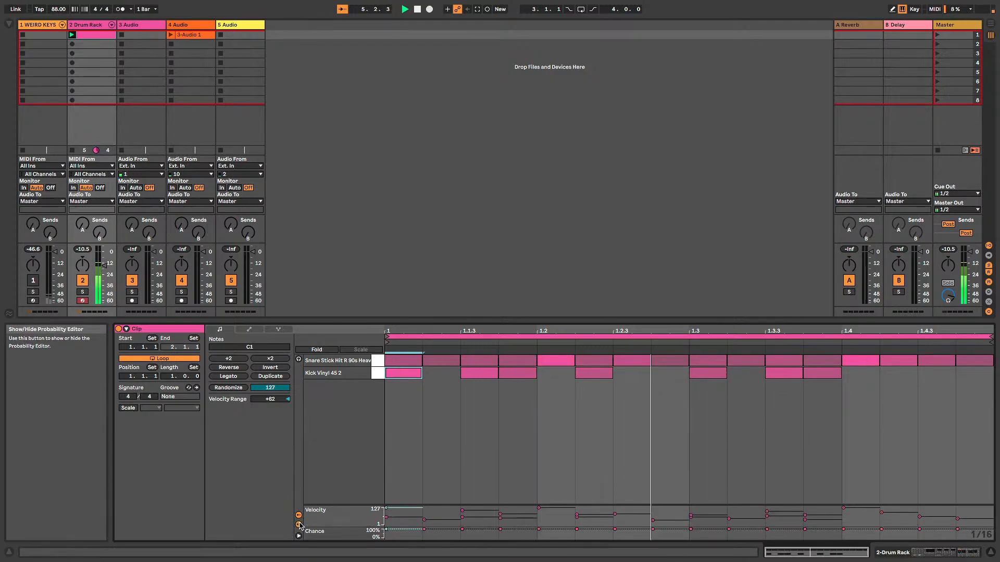
pyautogui.moveTo(347, 504); pyautogui.dragTo(348, 449)
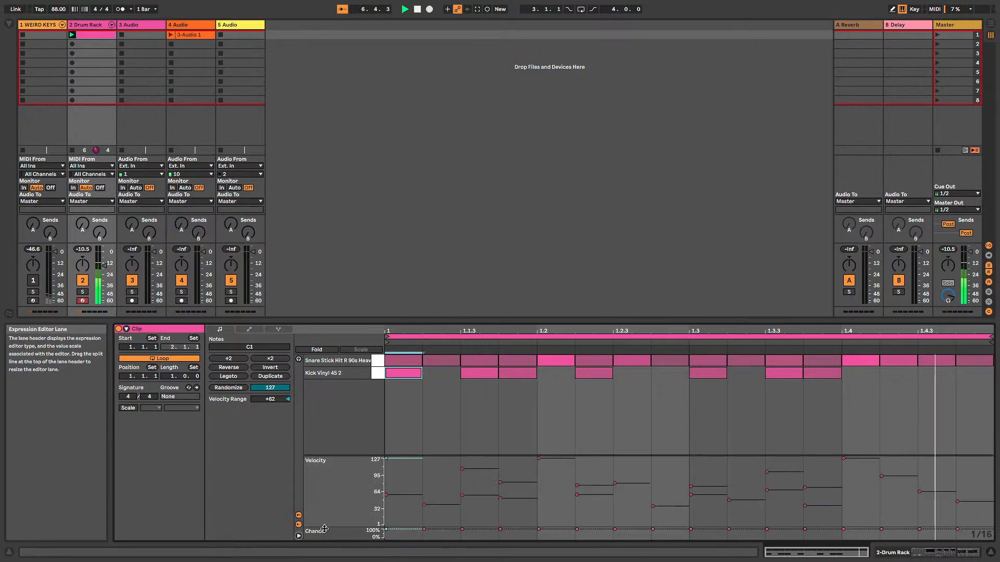
pyautogui.moveTo(328, 527); pyautogui.dragTo(333, 463)
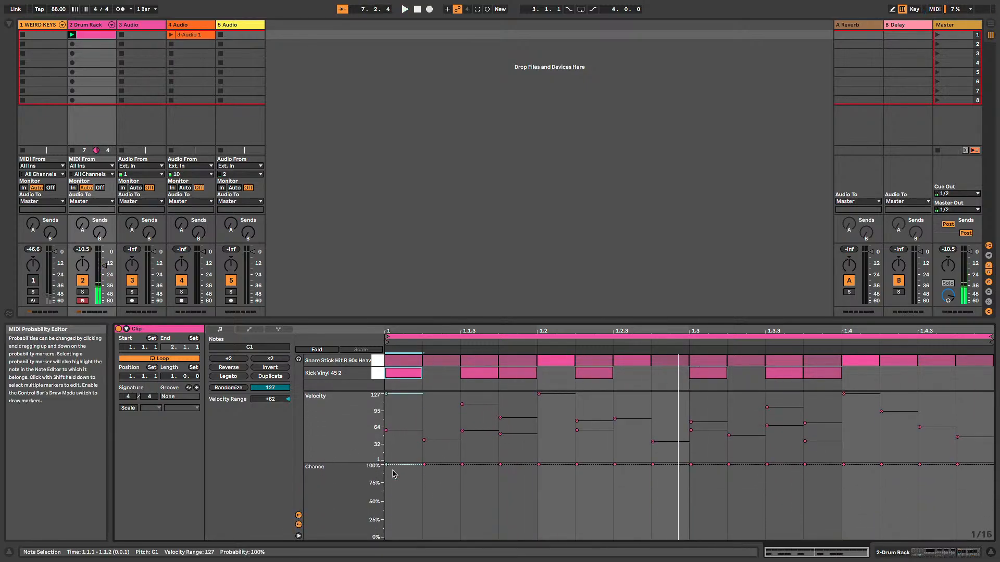
pyautogui.click(299, 525)
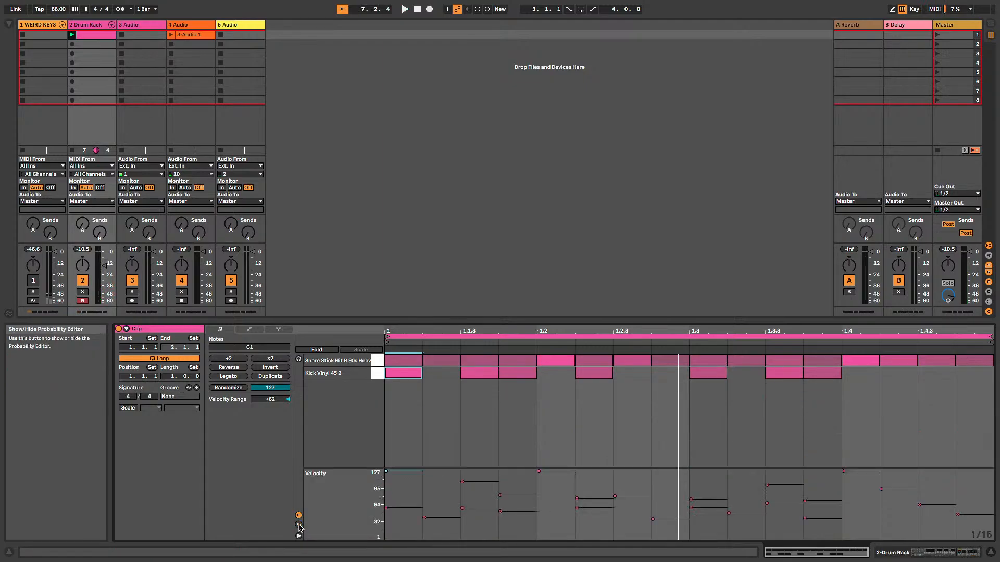
pyautogui.click(298, 525)
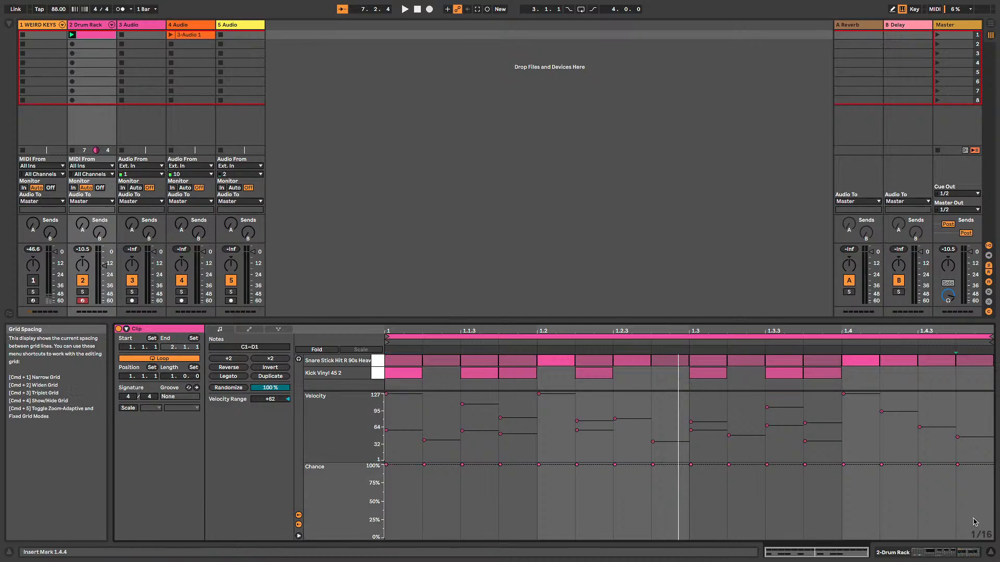
# Lower the probability of all notes in the clip to 49% and audition the result
pyautogui.moveTo(974, 519); pyautogui.dragTo(426, 502)
pyautogui.click(425, 465)
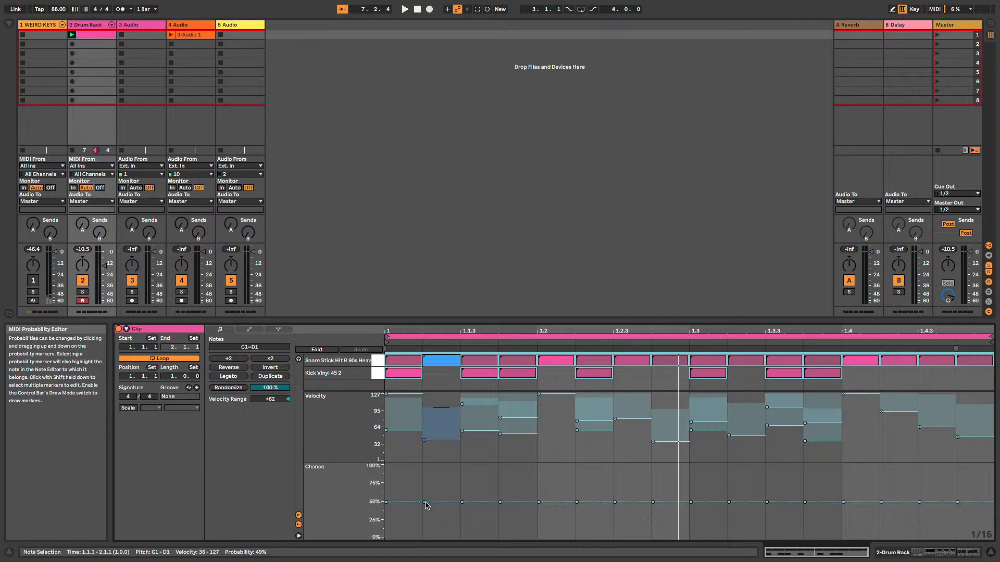
pyautogui.press('space')
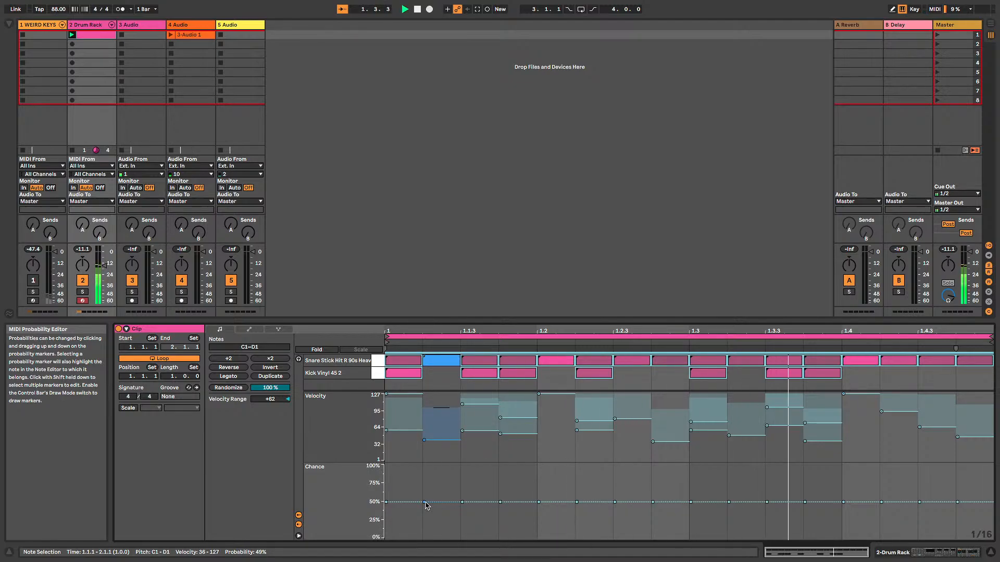
pyautogui.click(426, 508)
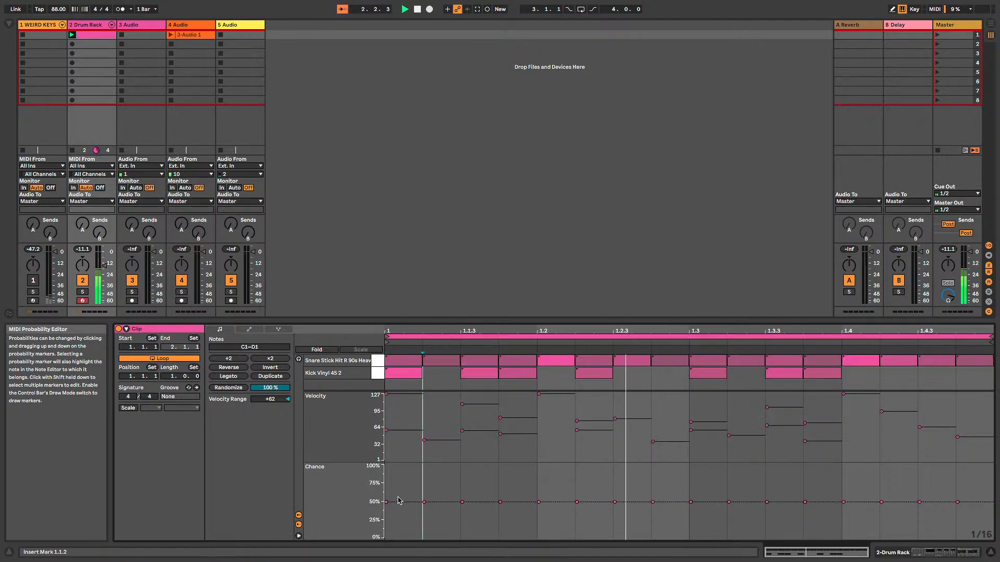
# Set the probability of the first kick and the accented snares on beats 1.2 and 1.4 to 100%
pyautogui.moveTo(386, 501); pyautogui.dragTo(387, 468)
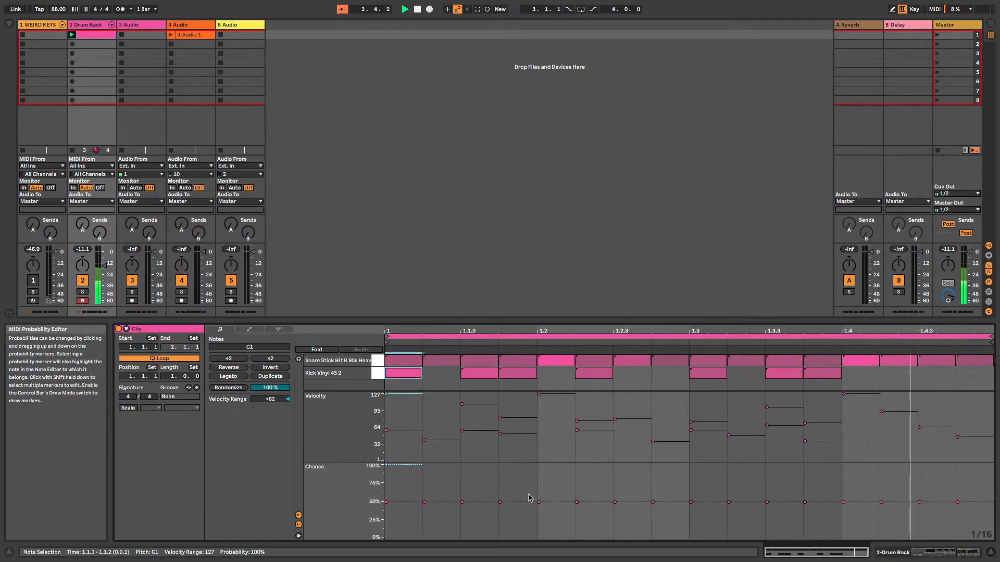
pyautogui.moveTo(539, 501); pyautogui.dragTo(558, 464)
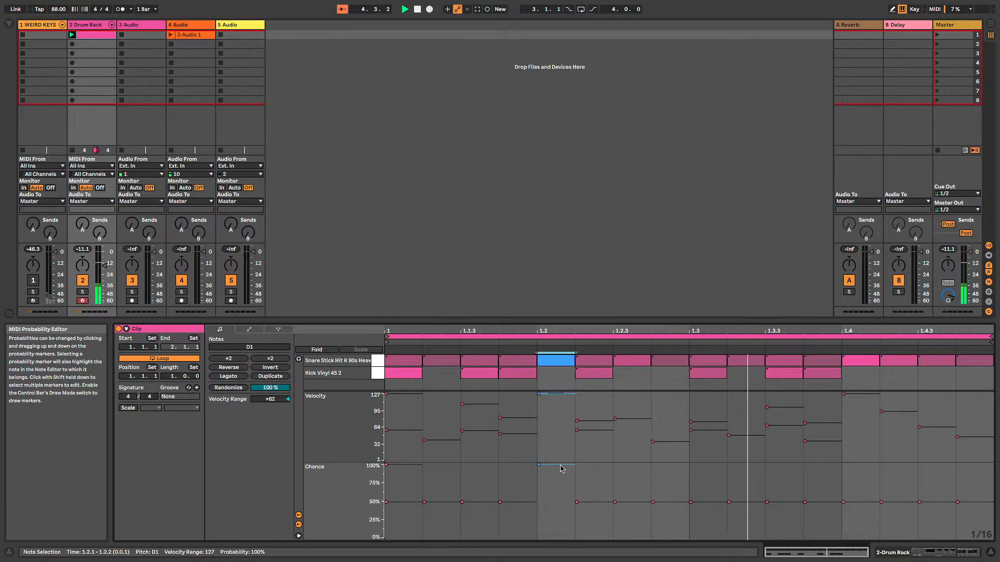
pyautogui.moveTo(843, 501); pyautogui.dragTo(844, 465)
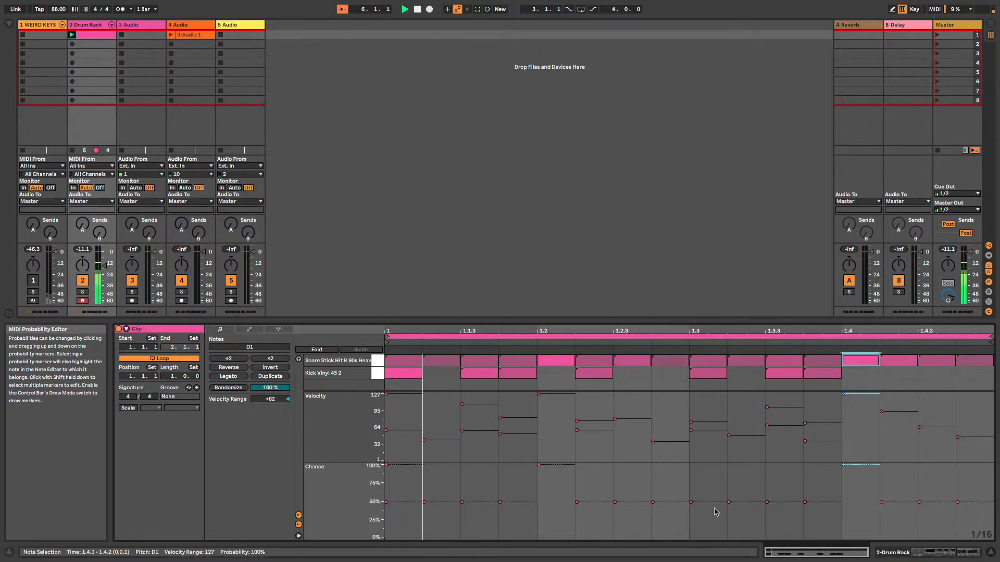
# Set the kick note's probability to 94% on beat 1.3 and to 82% at 1.1.3
pyautogui.click(690, 501)
pyautogui.moveTo(690, 502); pyautogui.dragTo(708, 473)
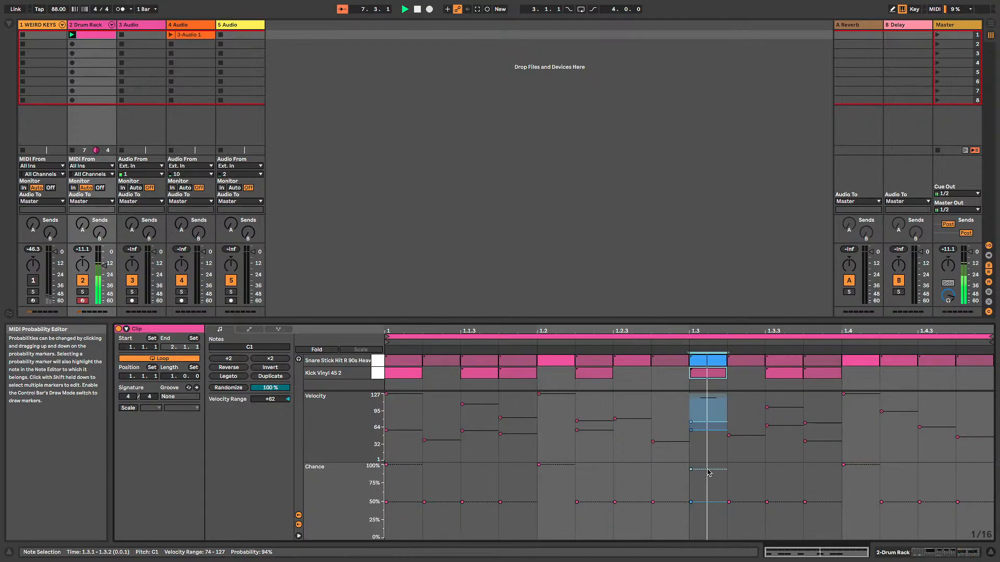
pyautogui.click(462, 501)
pyautogui.moveTo(462, 502); pyautogui.dragTo(462, 478)
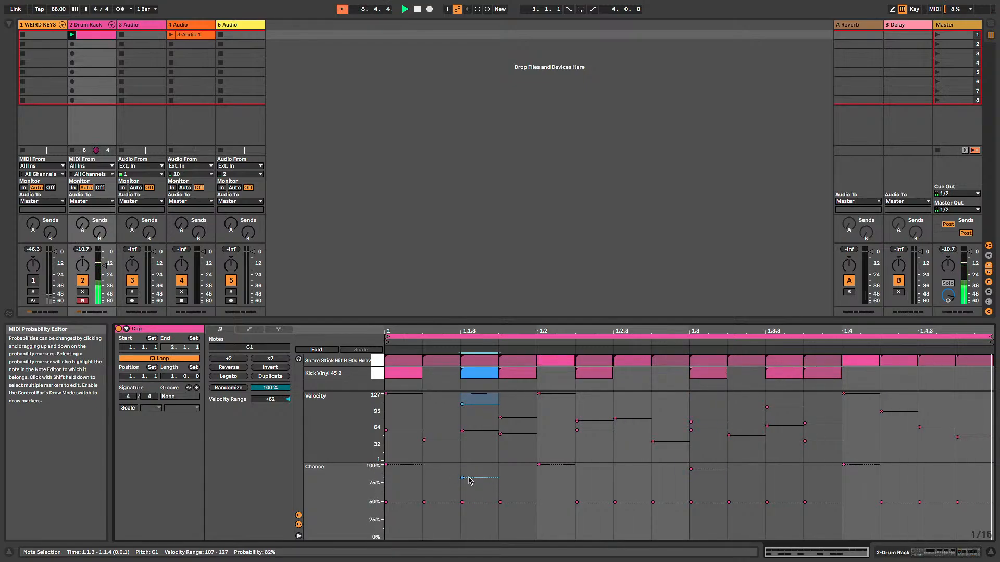
# Set the probability of the snare note at 1.2.3 to 76%
pyautogui.moveTo(614, 502); pyautogui.dragTo(635, 485)
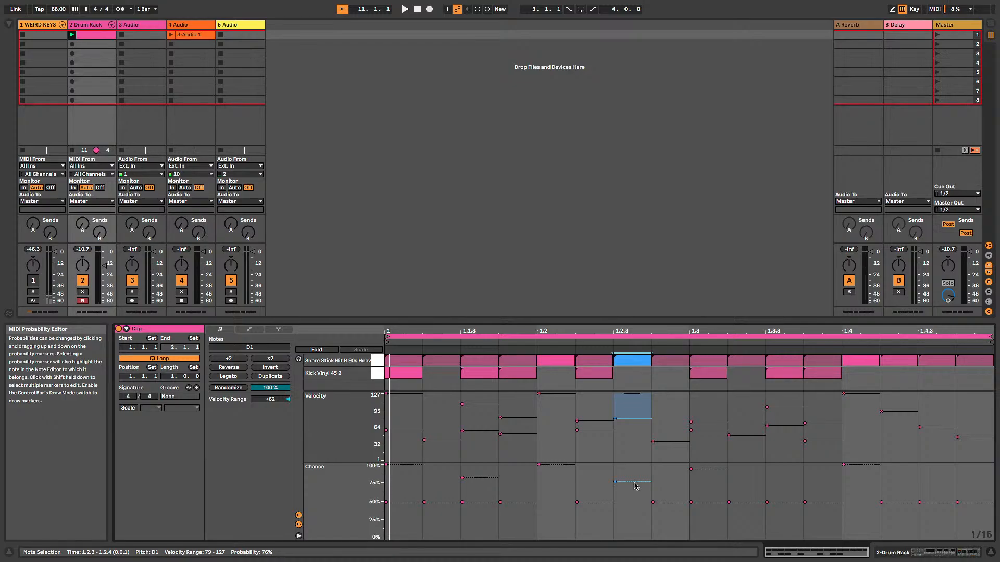
pyautogui.click(385, 465)
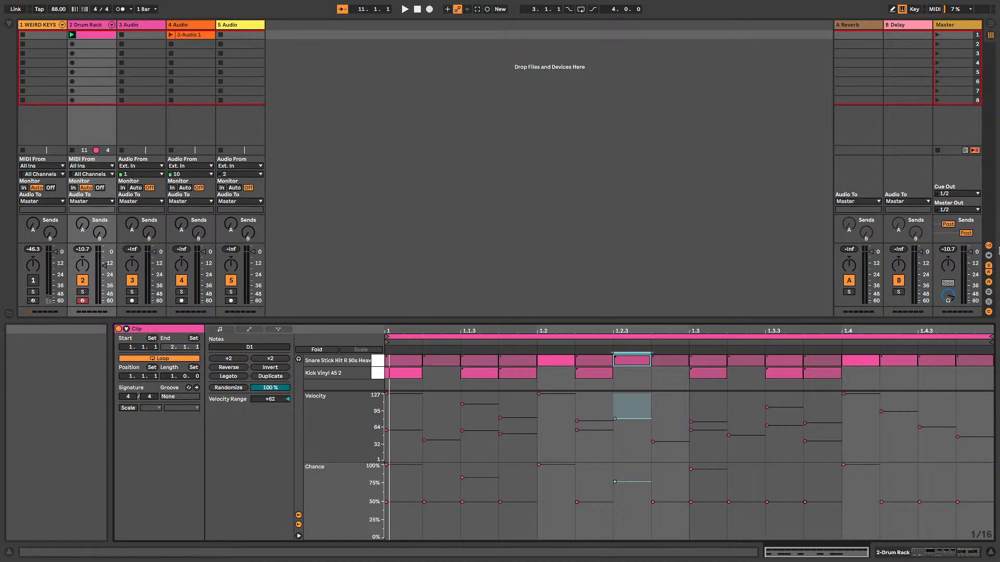
# Hide the In/Out, Sends, return track and performance impact sections of the Session View and audition the clip
pyautogui.click(988, 245)
pyautogui.click(989, 265)
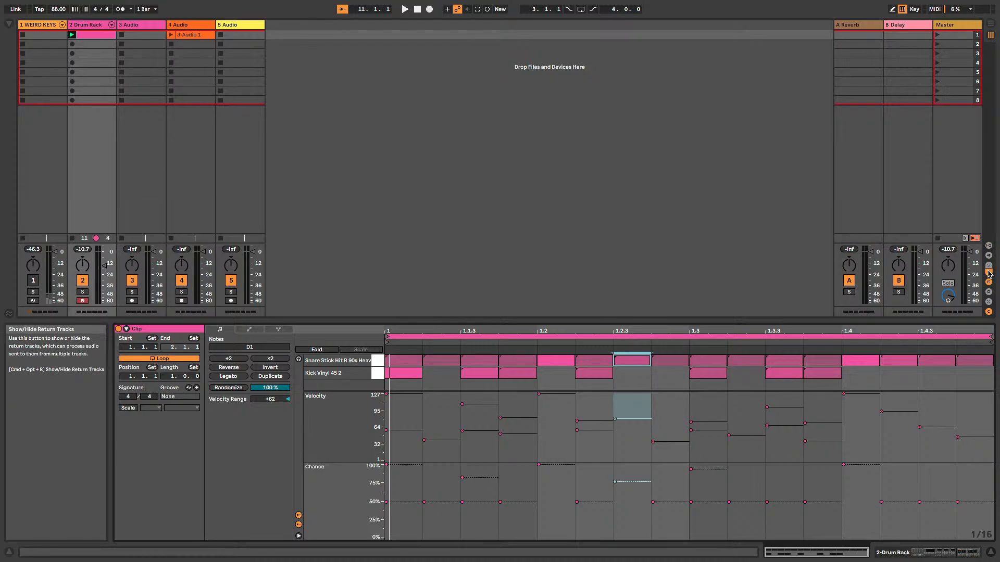
pyautogui.click(988, 272)
pyautogui.click(989, 301)
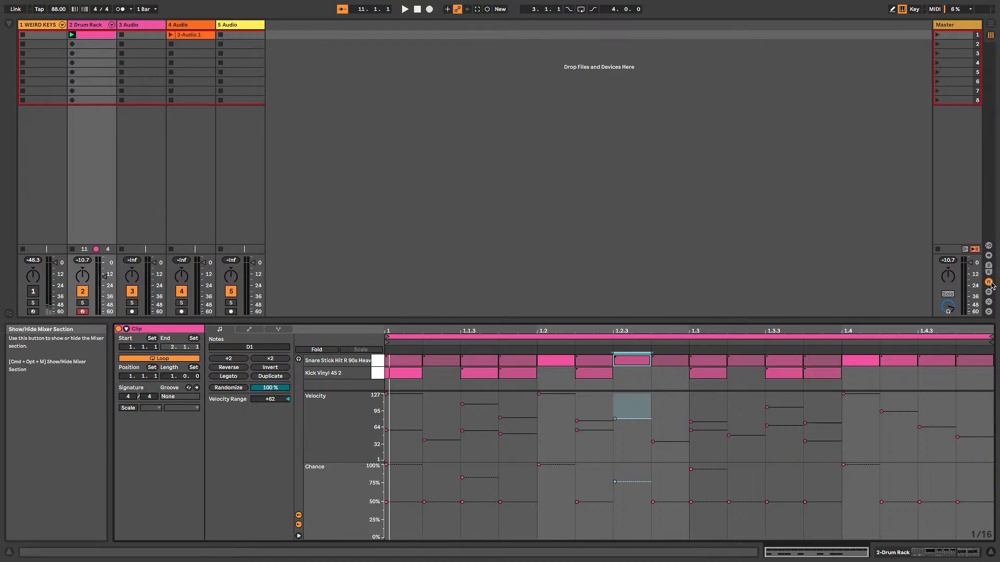
pyautogui.click(989, 282)
pyautogui.press('space')
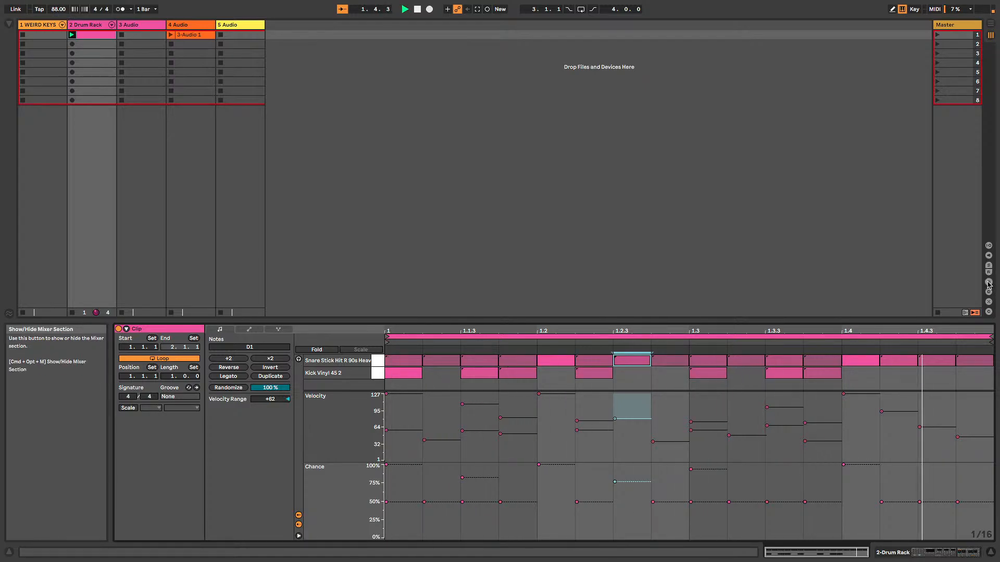
pyautogui.click(989, 281)
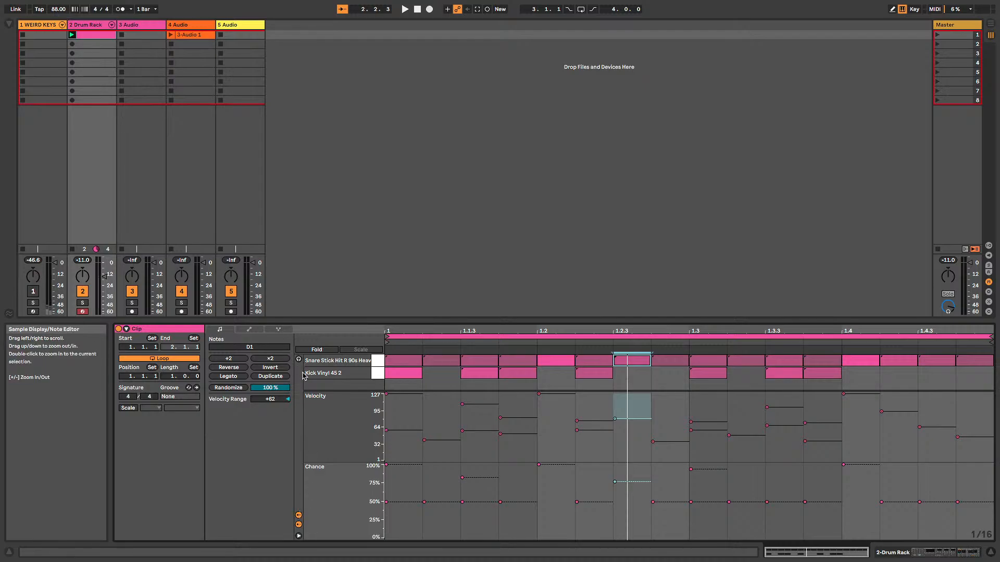
# Look through the clip's Envelopes and Expression views and return to its Notes view
pyautogui.click(249, 329)
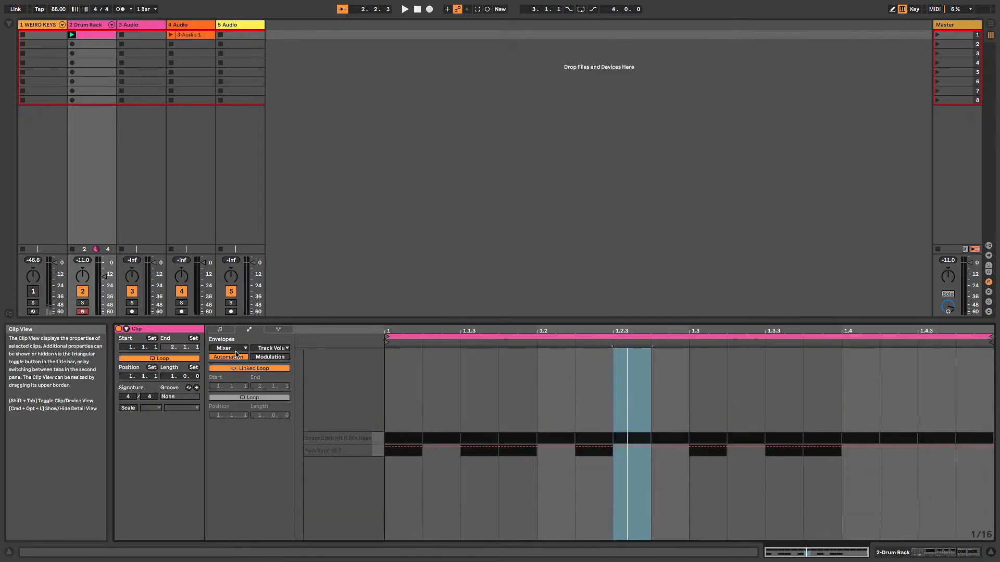
pyautogui.click(278, 330)
pyautogui.click(233, 330)
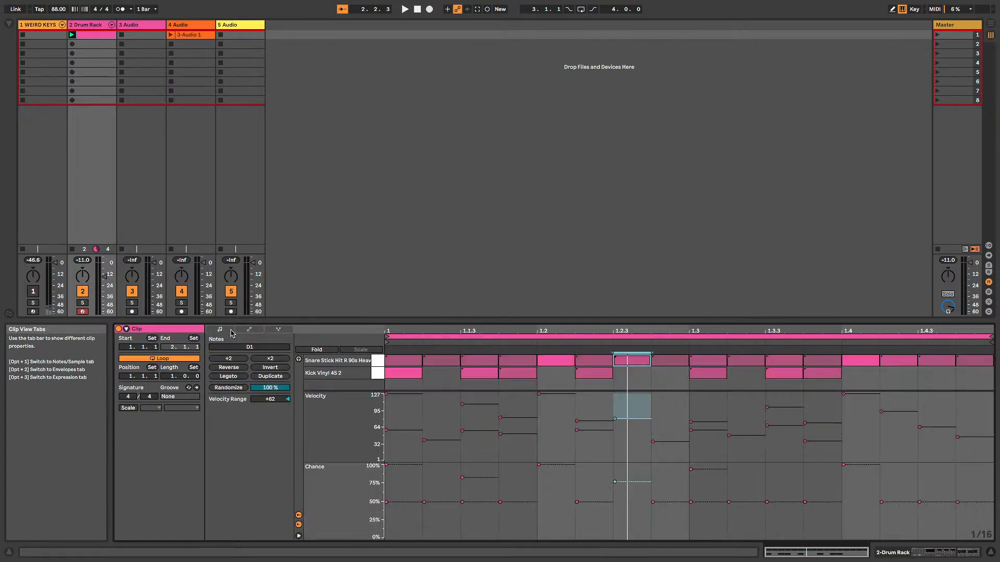
pyautogui.click(251, 330)
pyautogui.click(277, 330)
pyautogui.click(225, 333)
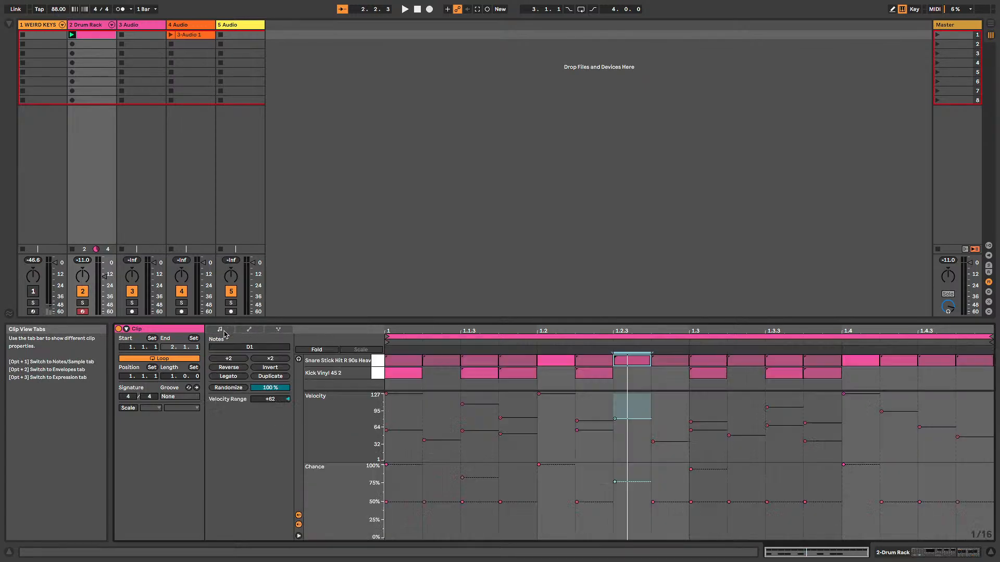
pyautogui.click(258, 331)
pyautogui.click(280, 330)
pyautogui.click(223, 332)
# Hide the Velocity and Chance lanes of the clip and show both again
pyautogui.click(299, 517)
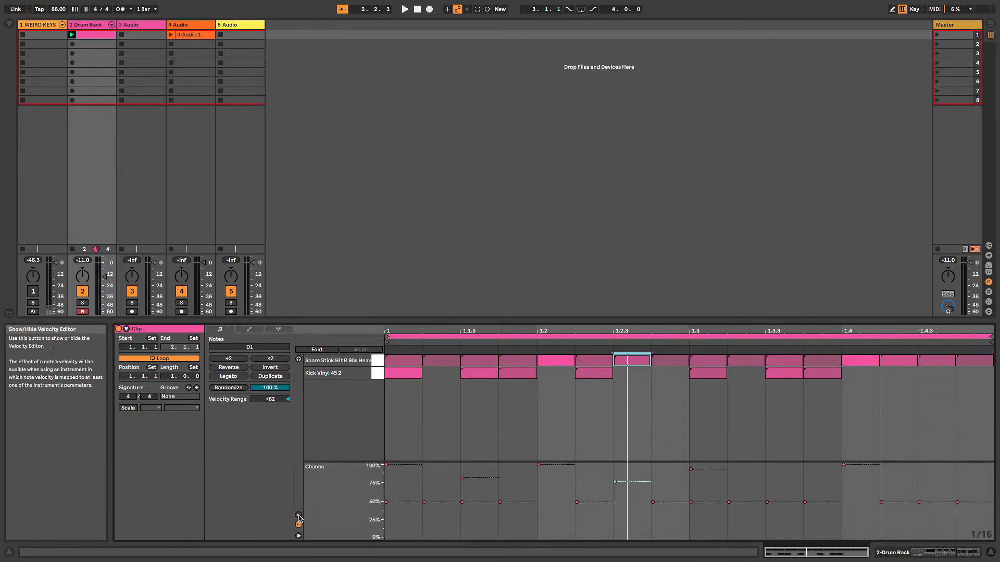
pyautogui.click(299, 526)
pyautogui.click(298, 526)
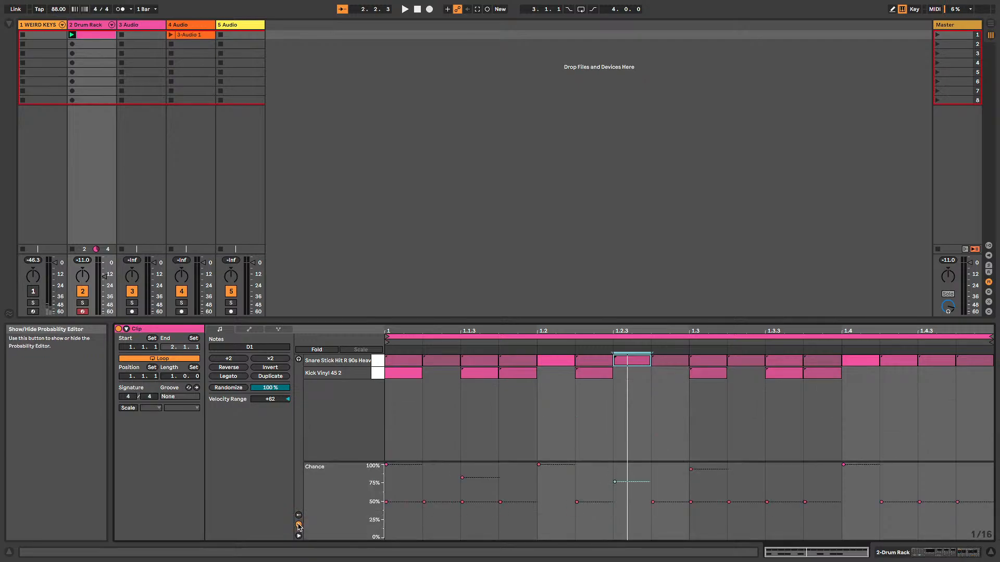
pyautogui.click(299, 516)
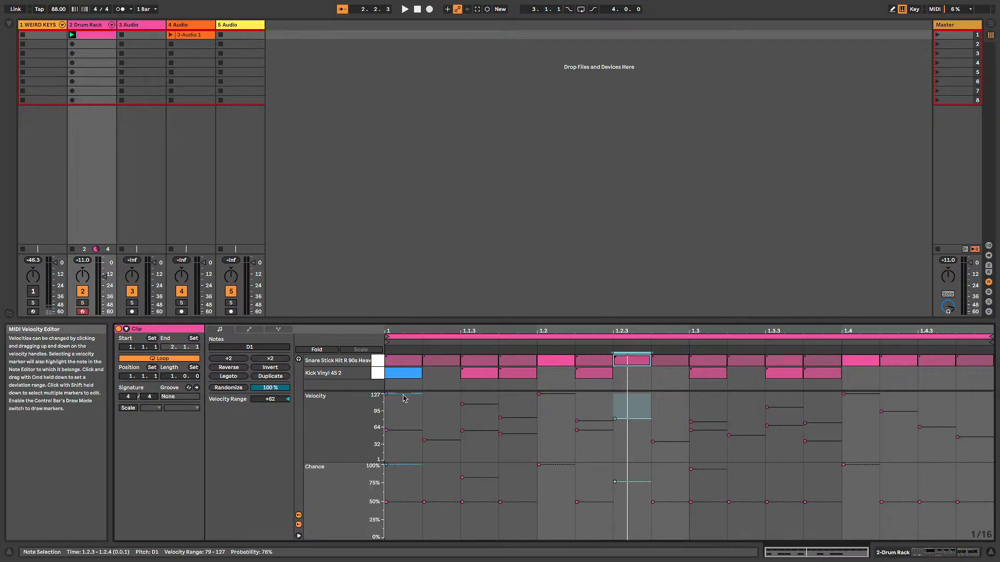
# Try a downward velocity range of -38 on the snare note at 1.1.2 and remove it again
pyautogui.click(396, 432)
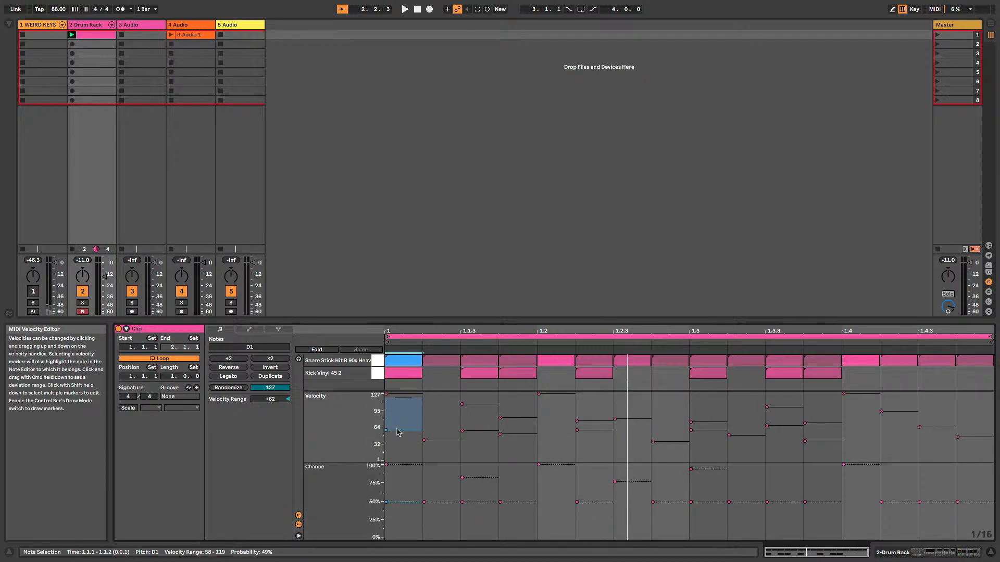
pyautogui.click(424, 440)
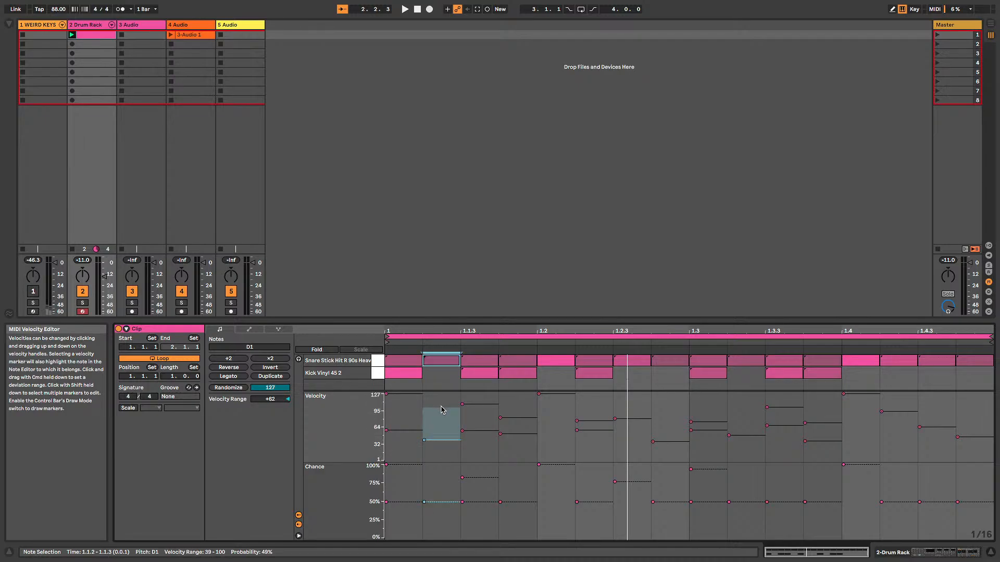
pyautogui.moveTo(442, 407); pyautogui.dragTo(442, 459)
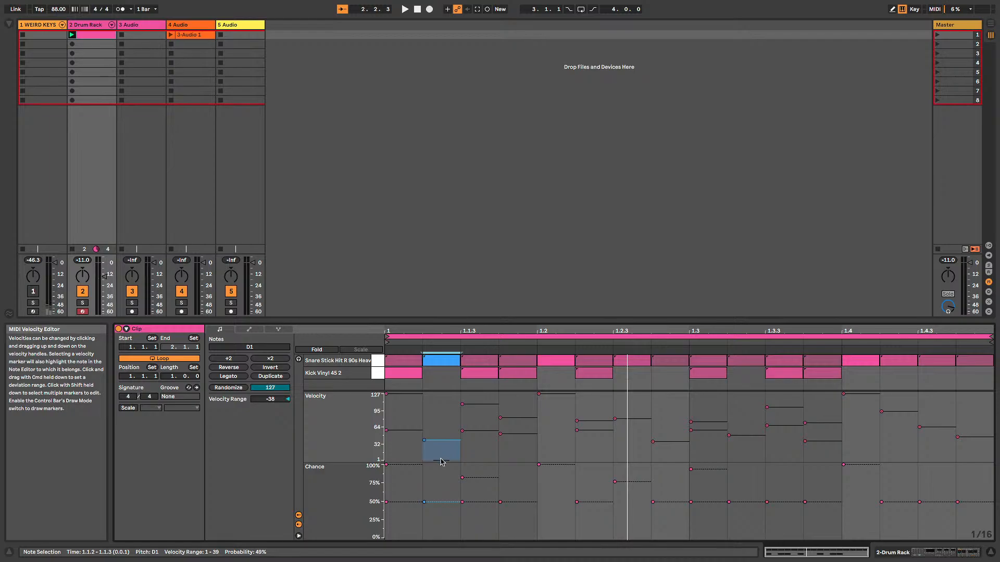
pyautogui.press('super+z')
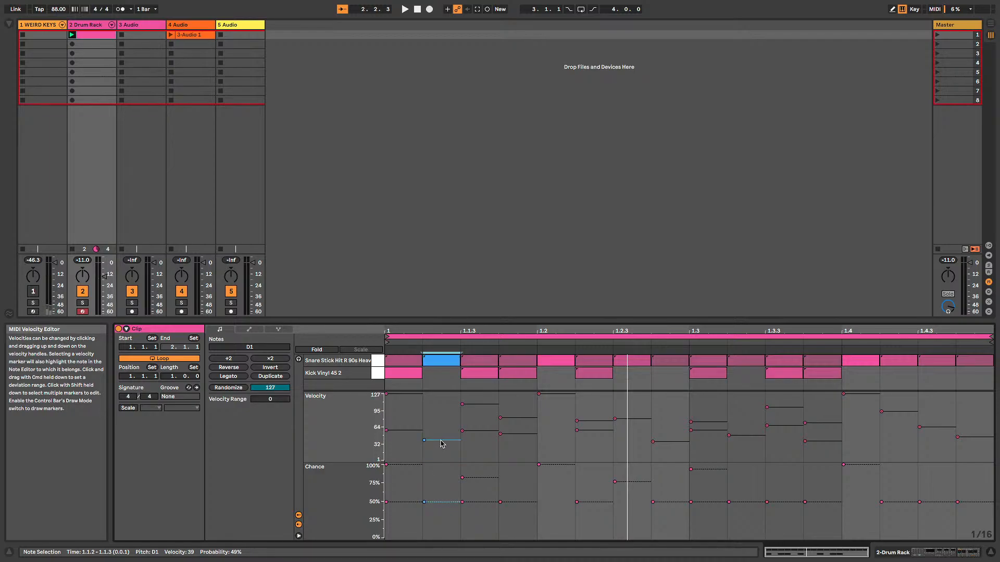
# Raise the velocity of the snare ghost note at 1.1.2 to 58
pyautogui.moveTo(442, 441); pyautogui.dragTo(441, 439)
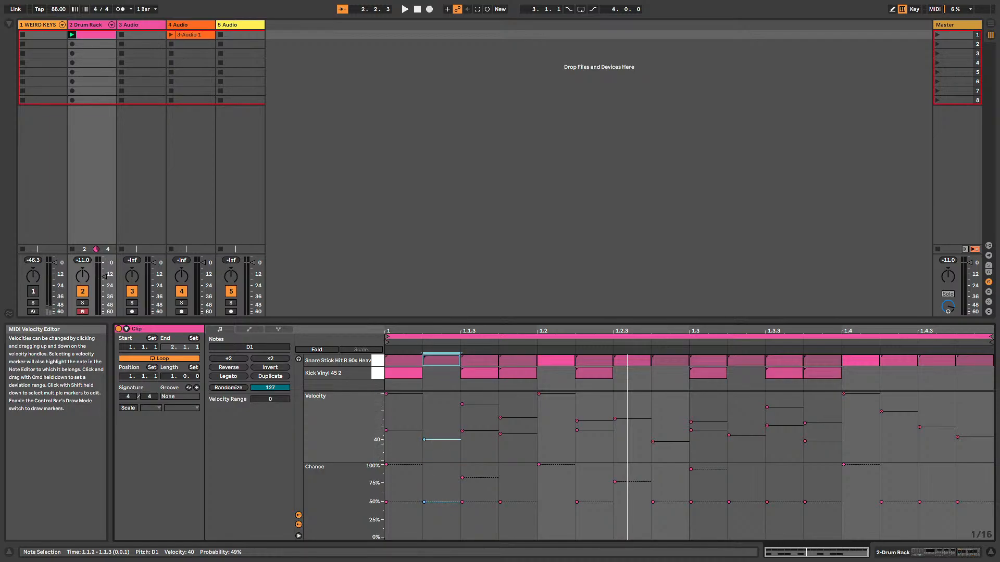
pyautogui.click(446, 426)
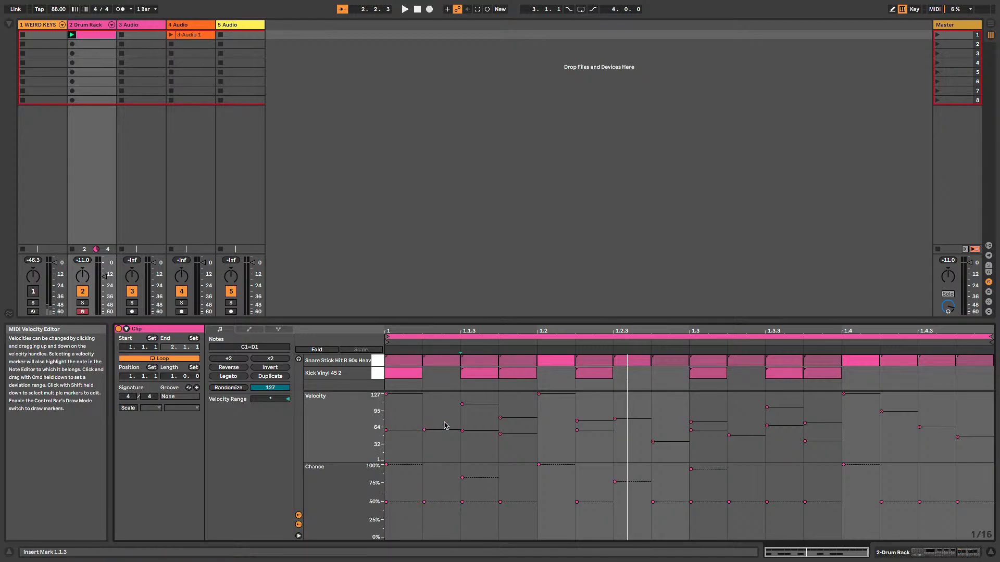
# Try a velocity range of +105 on the whole clip and one of -18 on the snare note at 1.1.2
pyautogui.moveTo(266, 399); pyautogui.dragTo(266, 367)
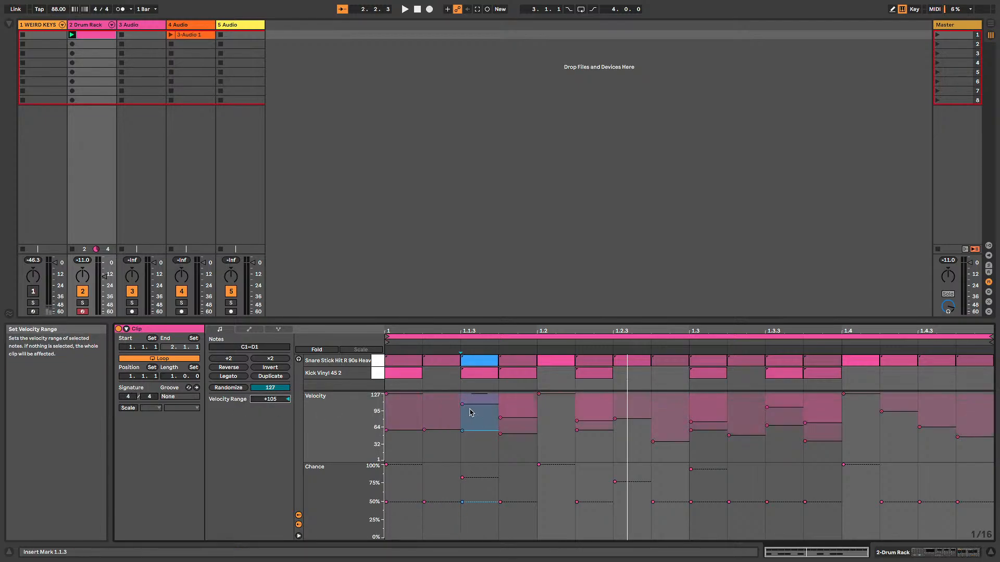
pyautogui.press('super+z')
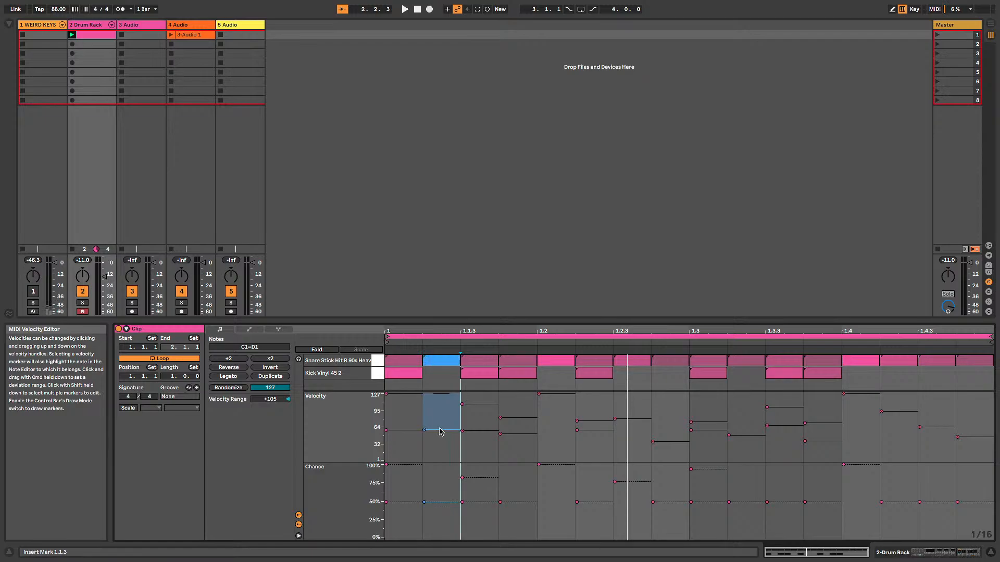
pyautogui.click(452, 400)
pyautogui.click(442, 417)
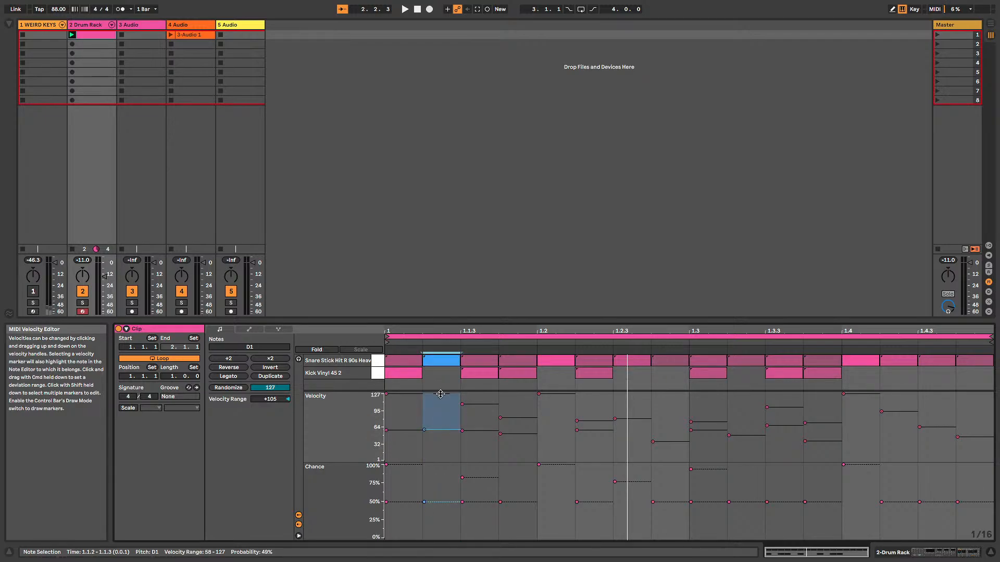
pyautogui.moveTo(441, 395); pyautogui.dragTo(440, 439)
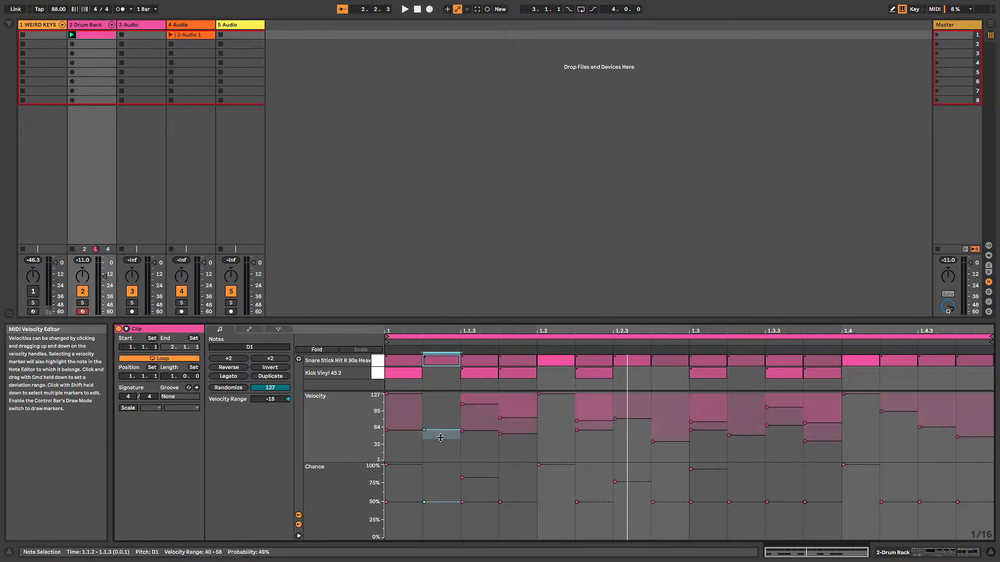
# Give all notes in the clip a velocity range of -10, trying -42 first, and audition the beat
pyautogui.press('super+a')
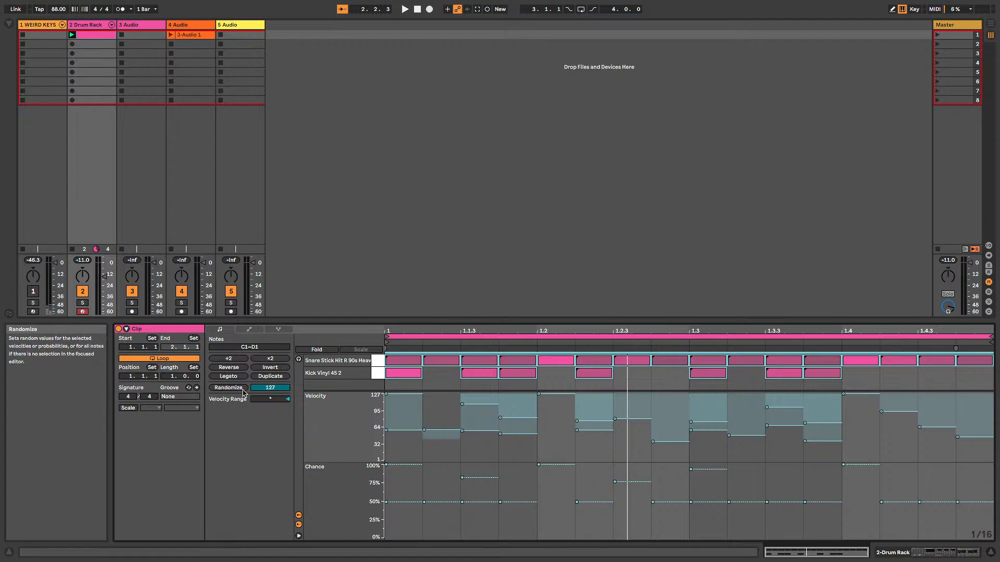
pyautogui.moveTo(271, 399); pyautogui.dragTo(271, 421)
pyautogui.press('space')
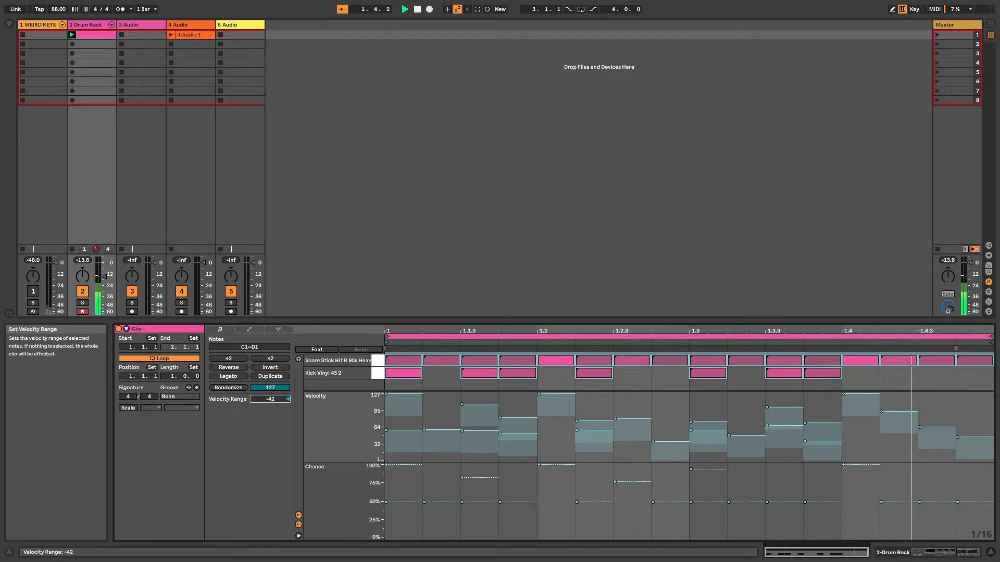
pyautogui.moveTo(272, 400); pyautogui.dragTo(272, 374)
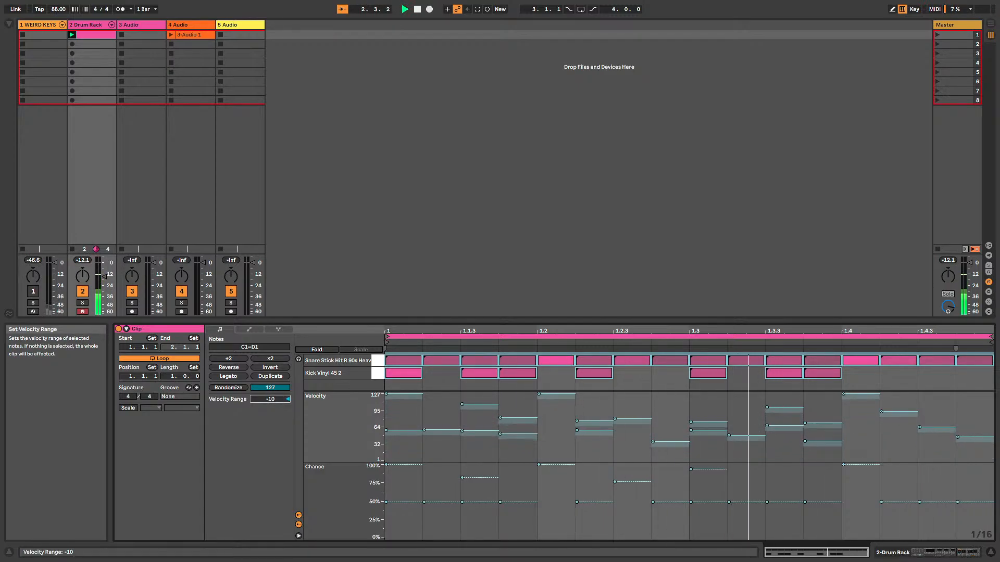
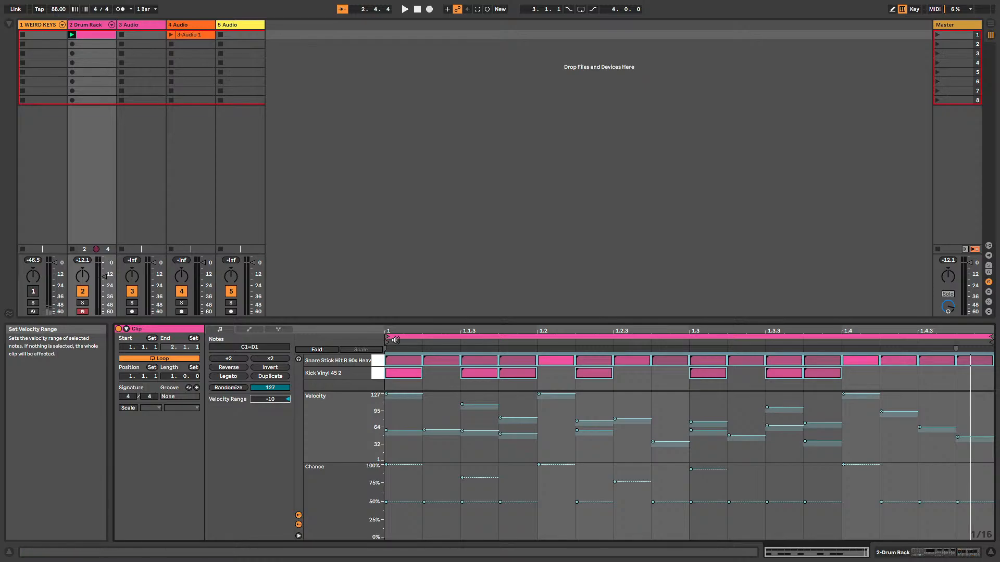
pyautogui.press('space')
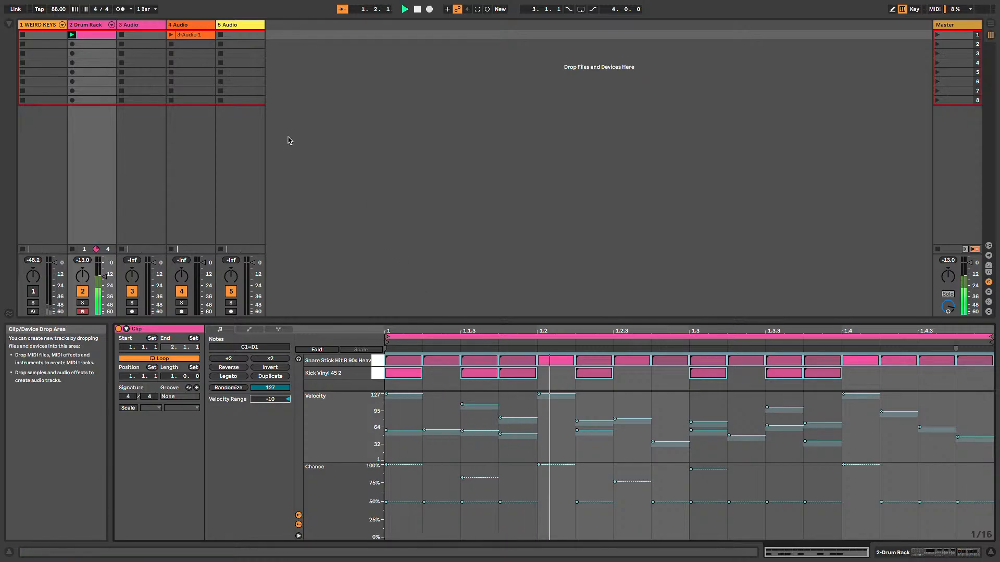
pyautogui.press('space')
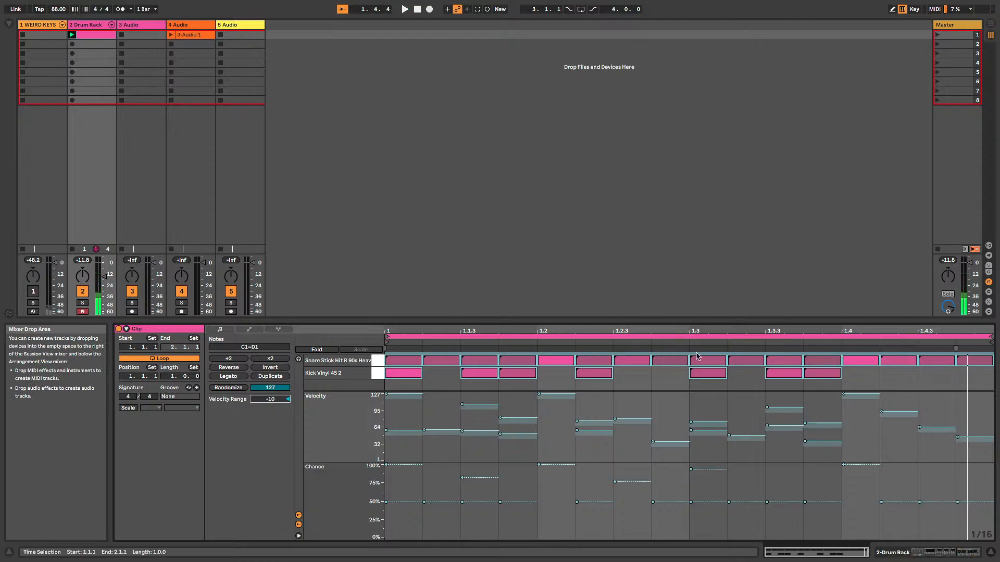
# Lower the louder notes' velocities, raise the kick on beat 1.3 to 106, accent the first kick and audition the beat
pyautogui.moveTo(708, 373)
pyautogui.mouseDown()
pyautogui.moveTo(708, 348)
pyautogui.moveTo(708, 377)
pyautogui.moveTo(704, 356)
pyautogui.mouseUp()
pyautogui.click(730, 383)
pyautogui.press('space')
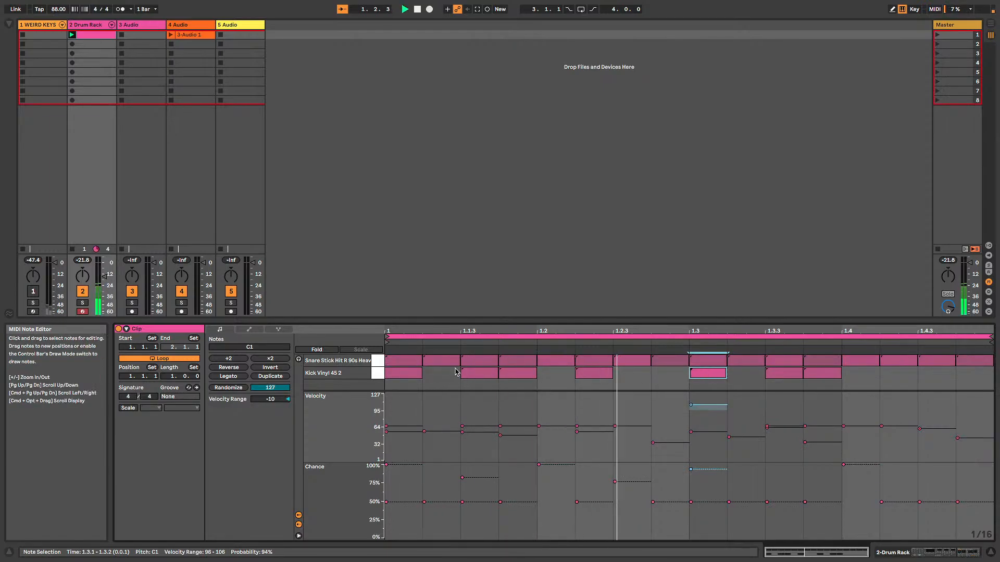
pyautogui.moveTo(408, 375); pyautogui.dragTo(409, 357)
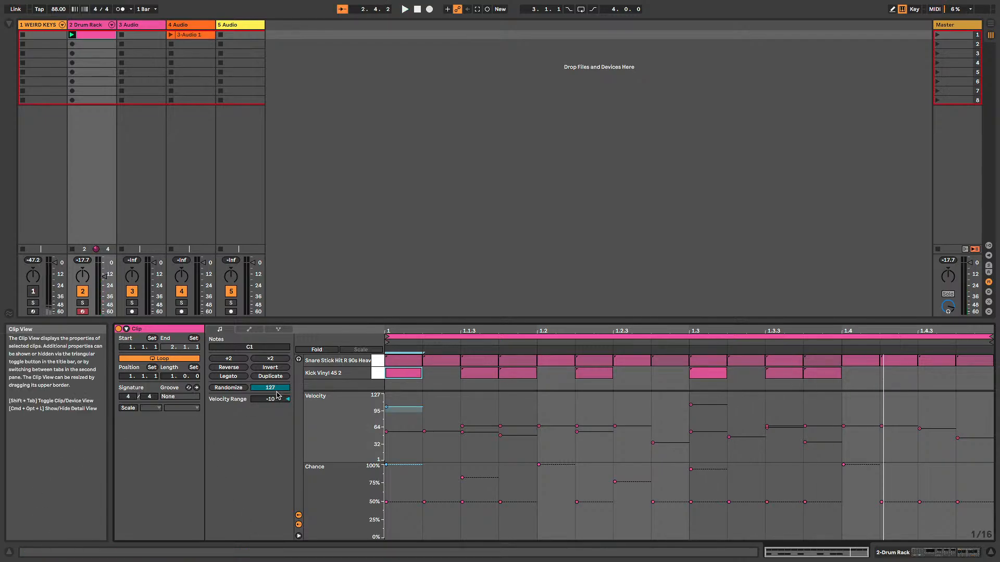
# Clear the clip selection and search the computer with Spotlight for "GOOD TIMES"
pyautogui.click(457, 160)
pyautogui.press('super+space')
pyautogui.write('GOOGD')
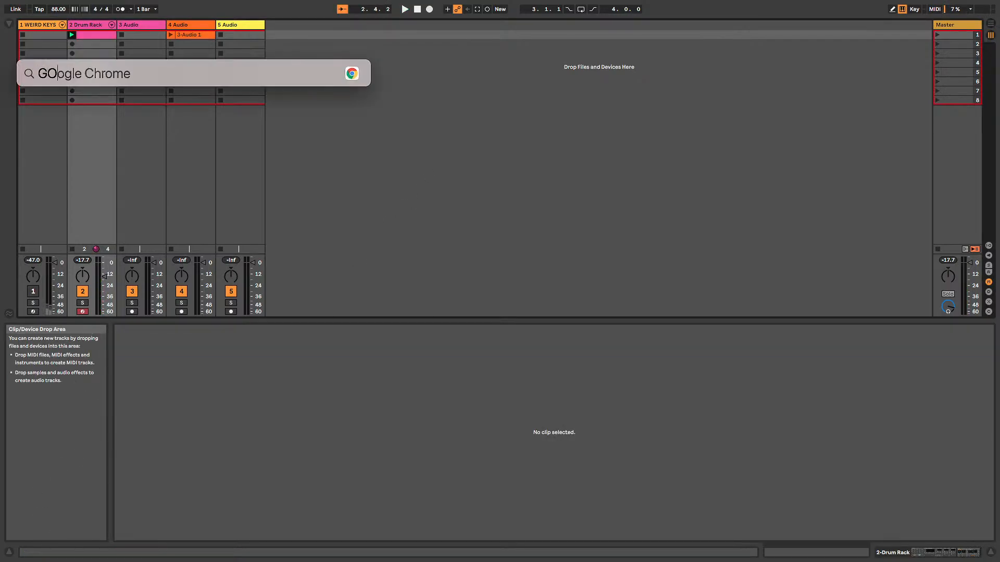
pyautogui.press('BackSpace')
pyautogui.press('BackSpace')
pyautogui.write('D TIME')
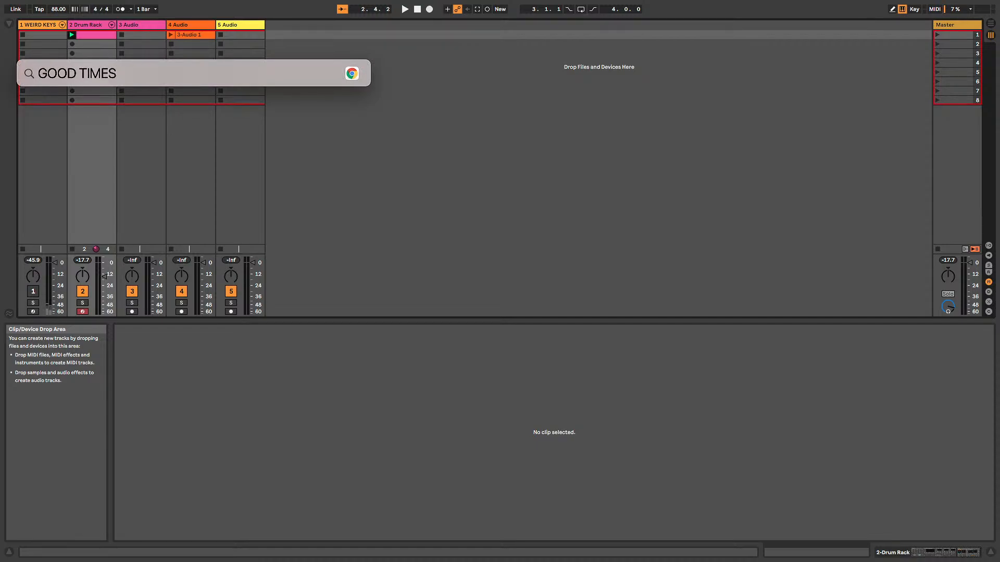
pyautogui.write('S')
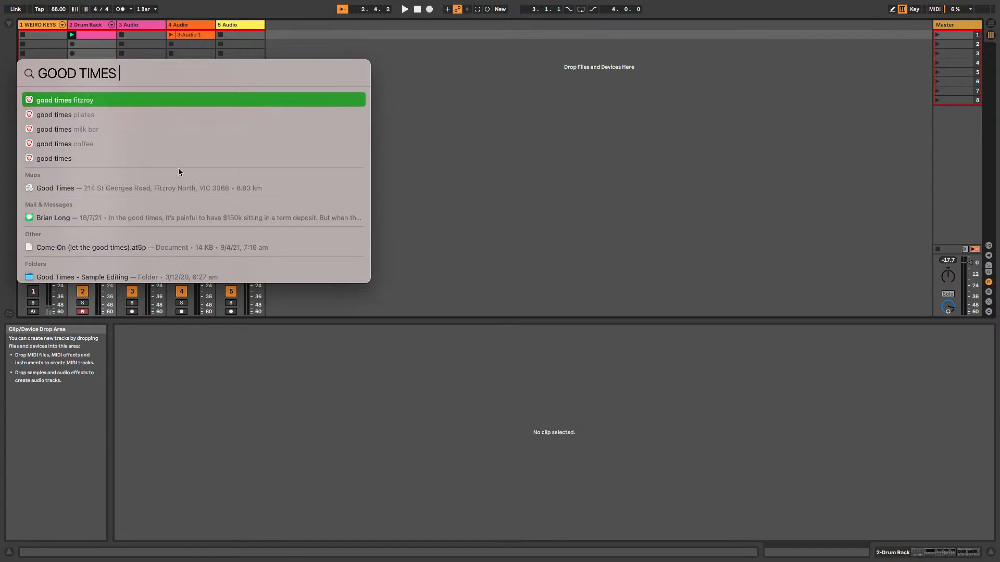
# Open the "how many more times Project" folder inside the first "Good Times - Sample Editing" folder in the results
pyautogui.scroll(-3, 178, 164)
pyautogui.click(105, 210)
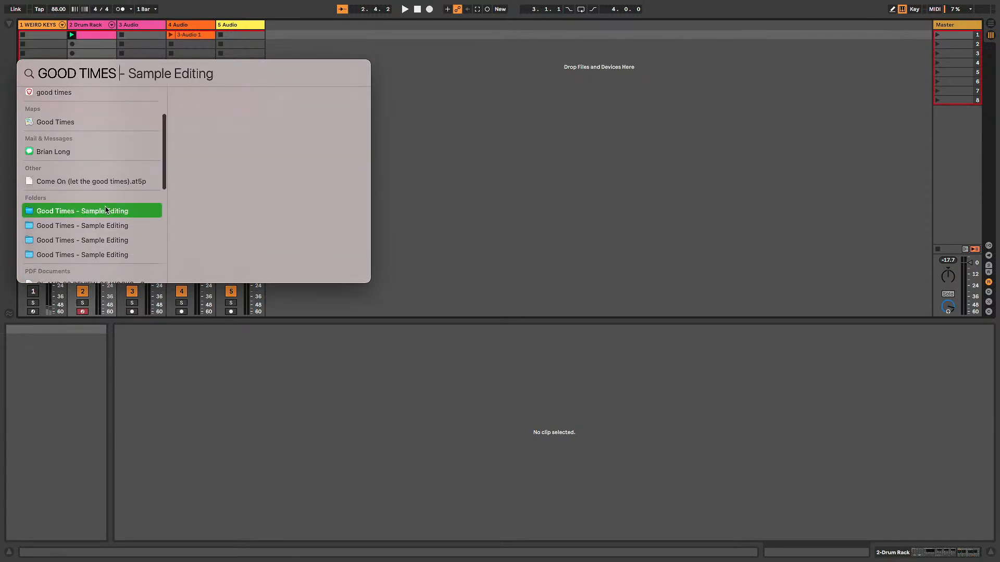
pyautogui.doubleClick(201, 166)
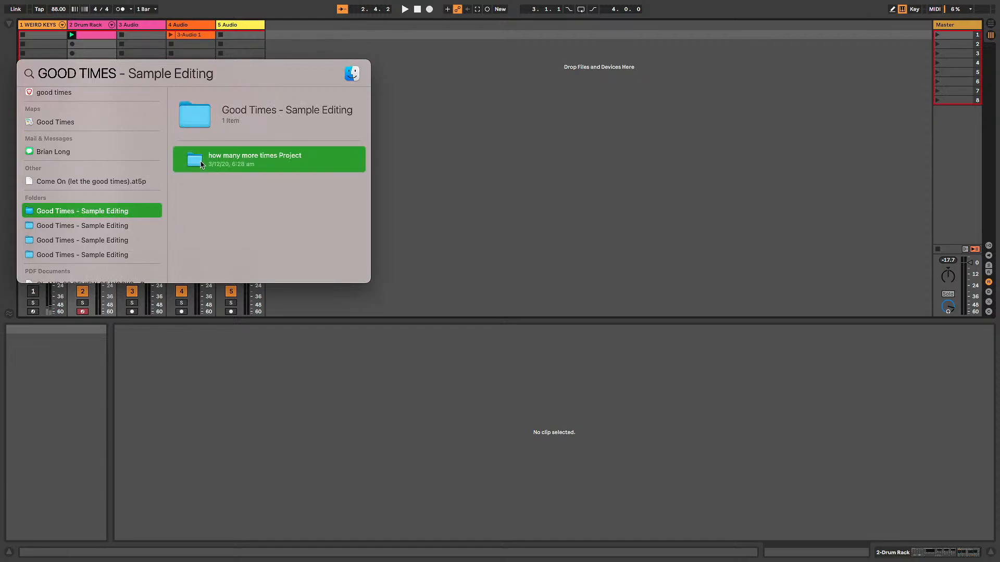
# Return to the Live set, show the browser and display the Drum Rack clip's notes
pyautogui.click(201, 165)
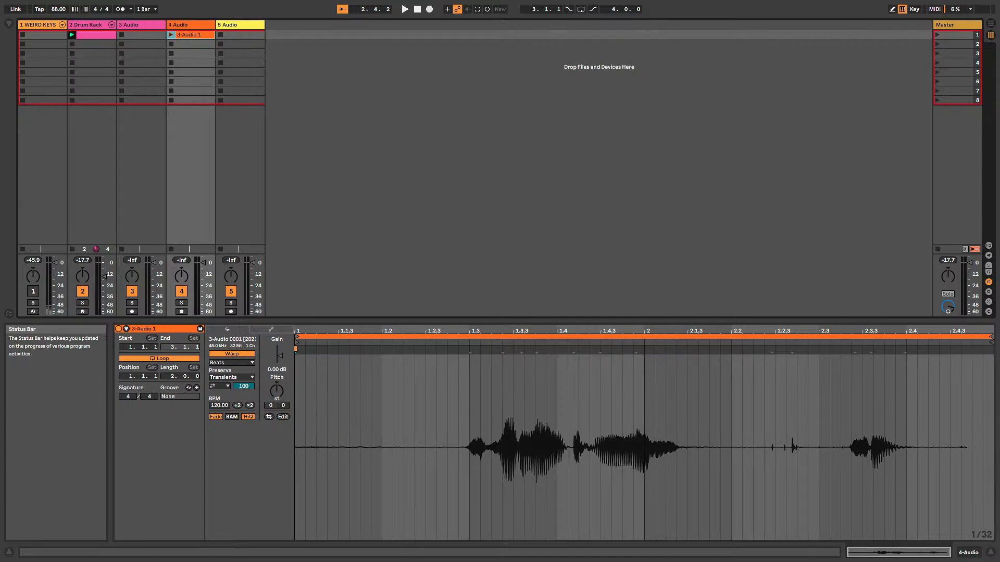
pyautogui.click(9, 25)
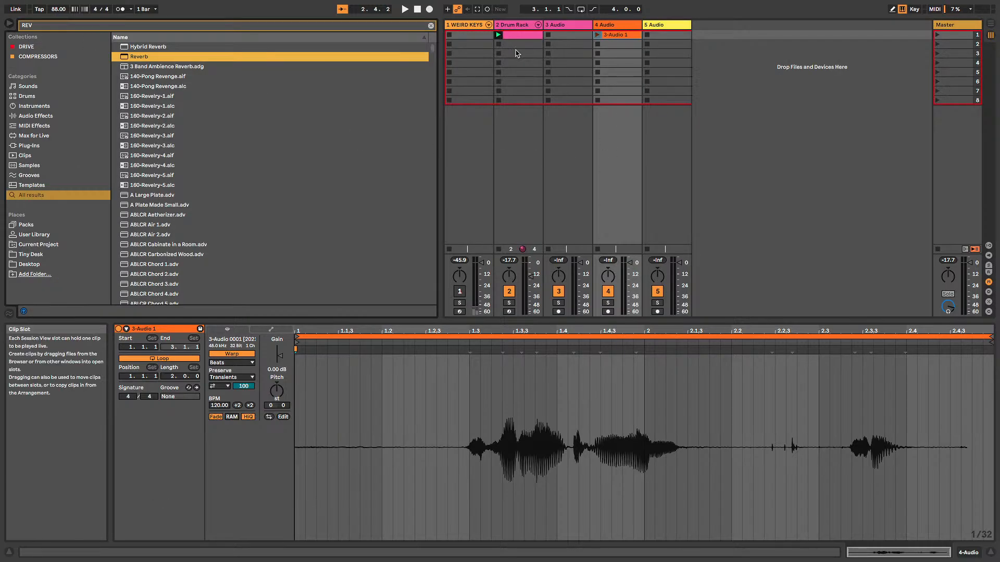
pyautogui.click(529, 26)
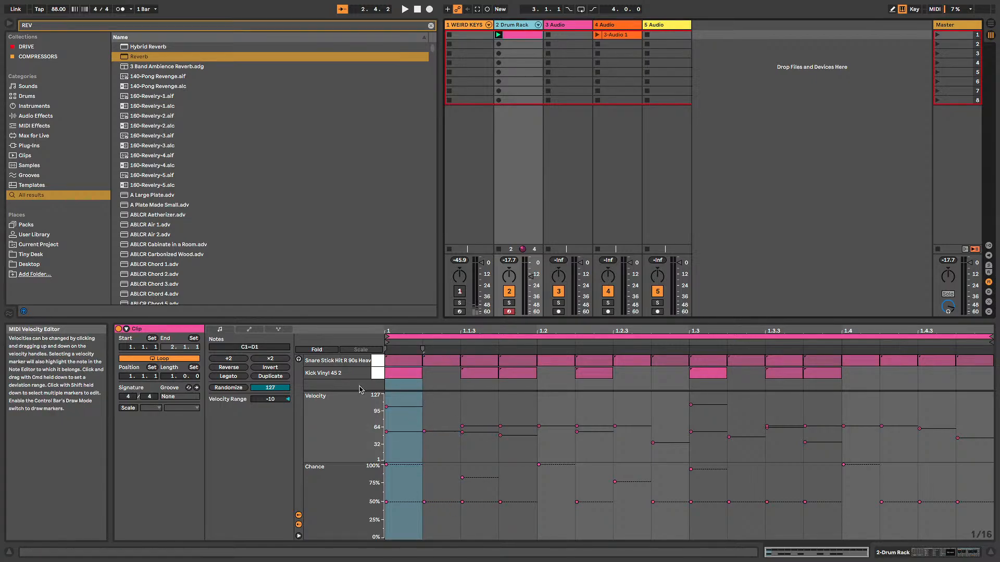
# Reset the first step's velocity range to 0, raise all notes' chance to 99% and shrink the velocity and chance lanes
pyautogui.click(279, 400)
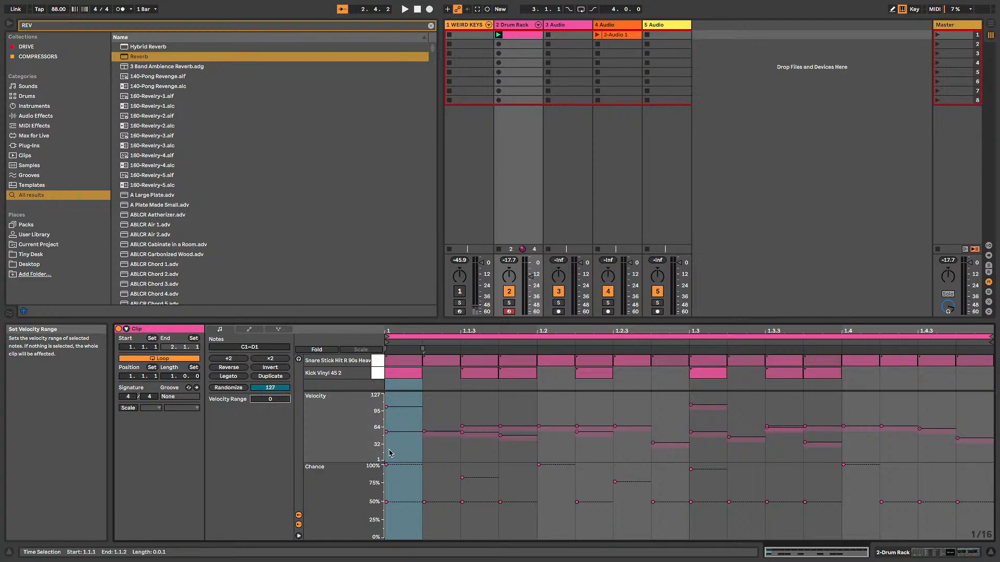
pyautogui.click(401, 485)
pyautogui.press('super+a')
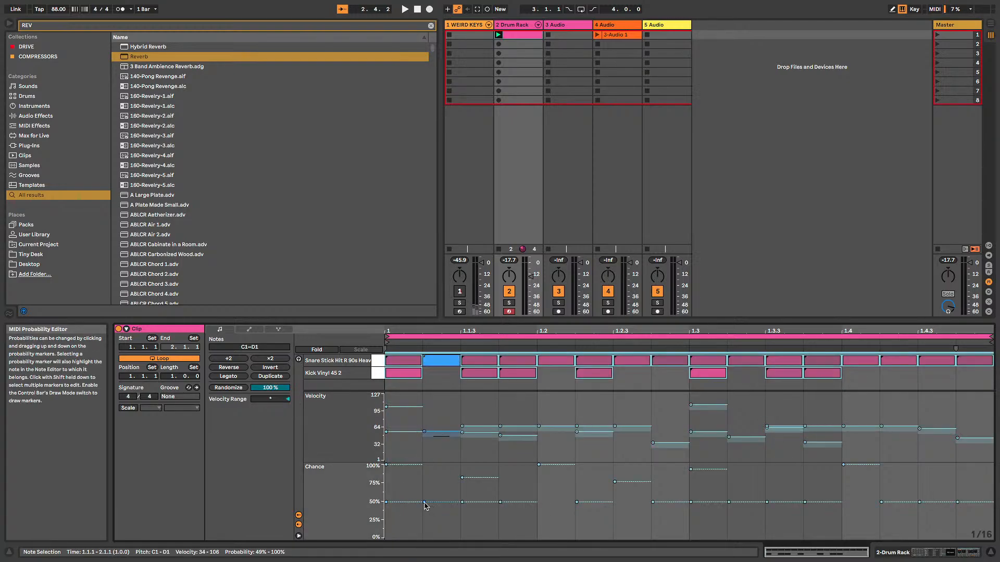
pyautogui.moveTo(425, 504); pyautogui.dragTo(426, 467)
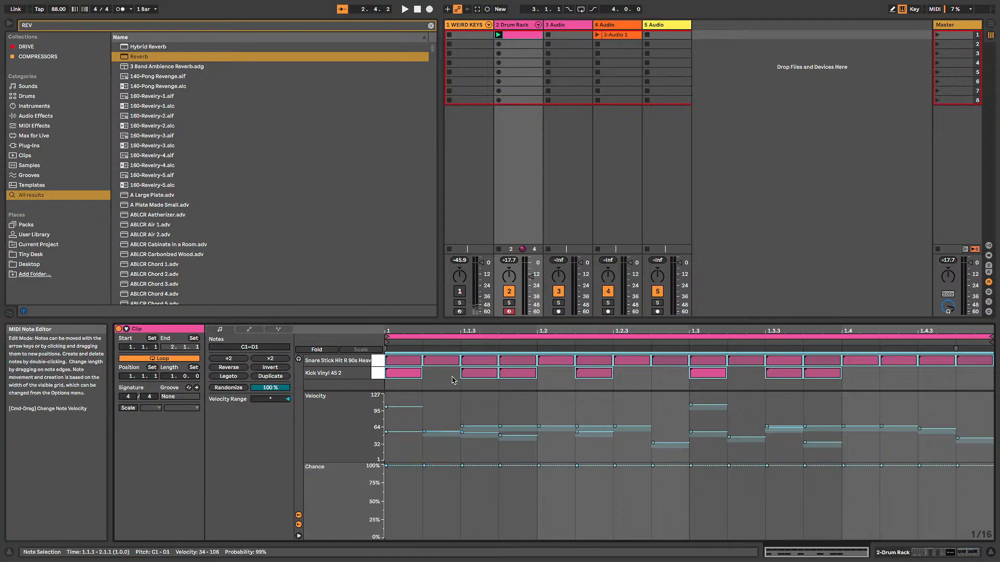
pyautogui.moveTo(428, 391); pyautogui.dragTo(428, 499)
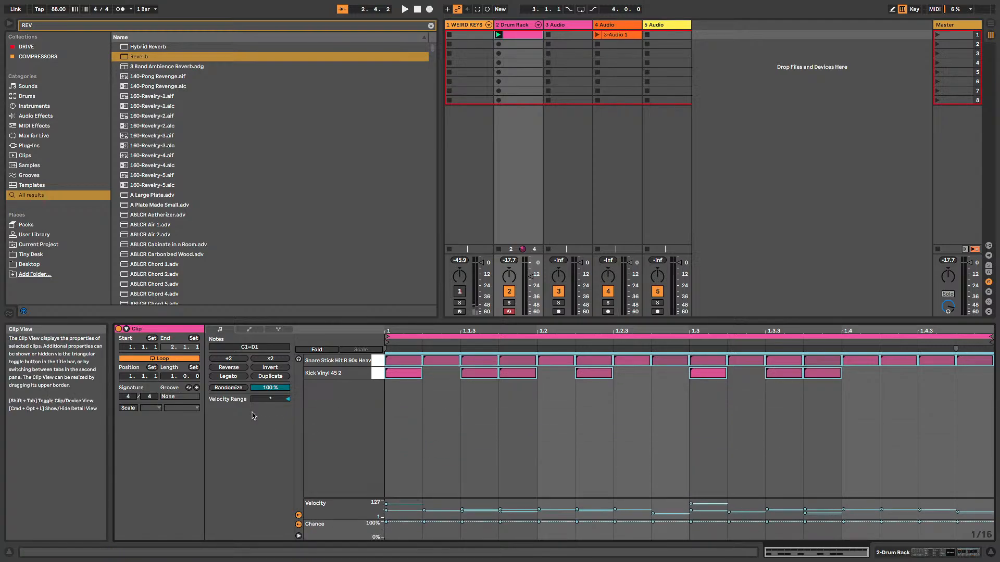
# Clear the browser search, then show and enlarge the Groove Pool
pyautogui.click(12, 314)
pyautogui.click(12, 315)
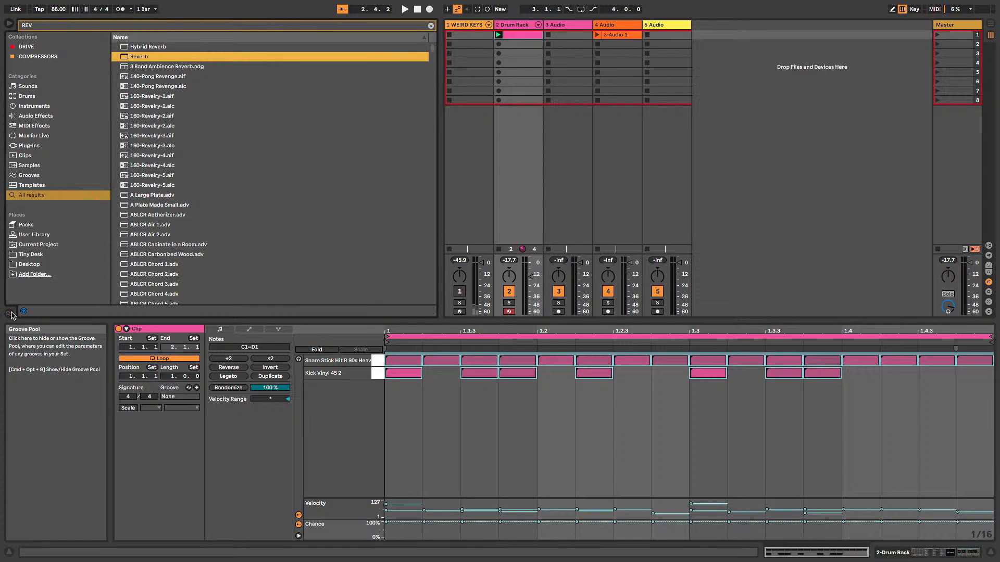
pyautogui.click(431, 25)
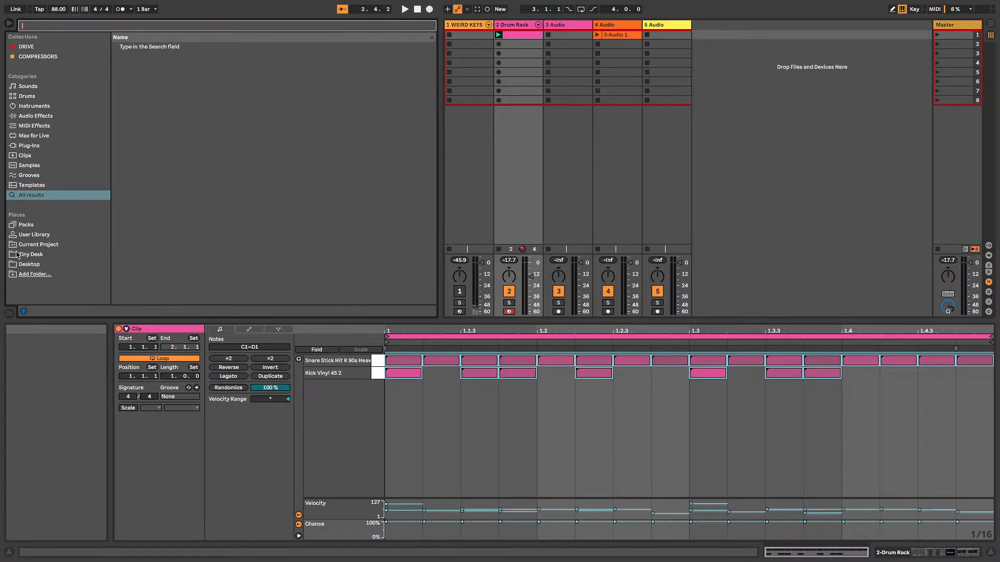
pyautogui.click(10, 314)
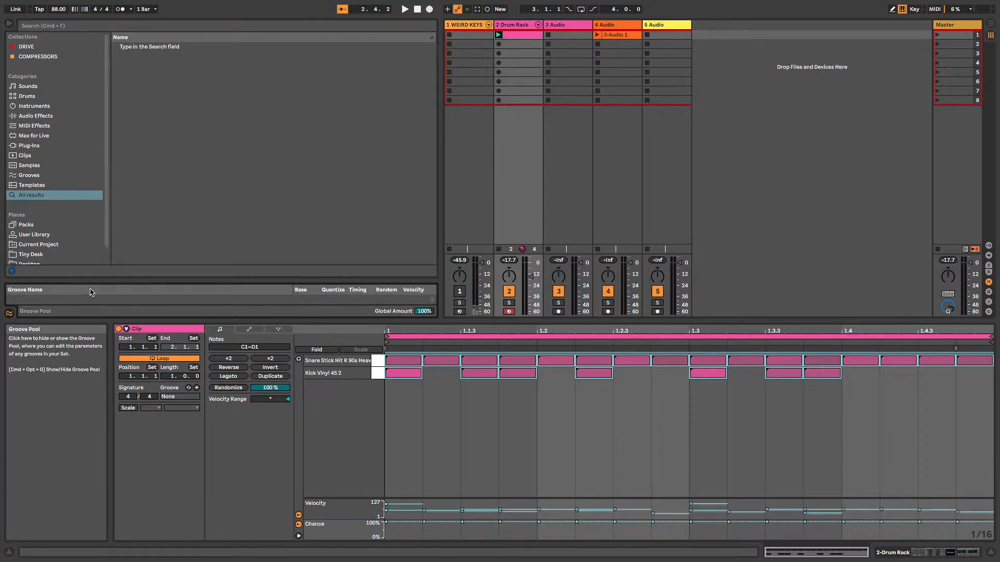
pyautogui.moveTo(211, 278); pyautogui.dragTo(198, 228)
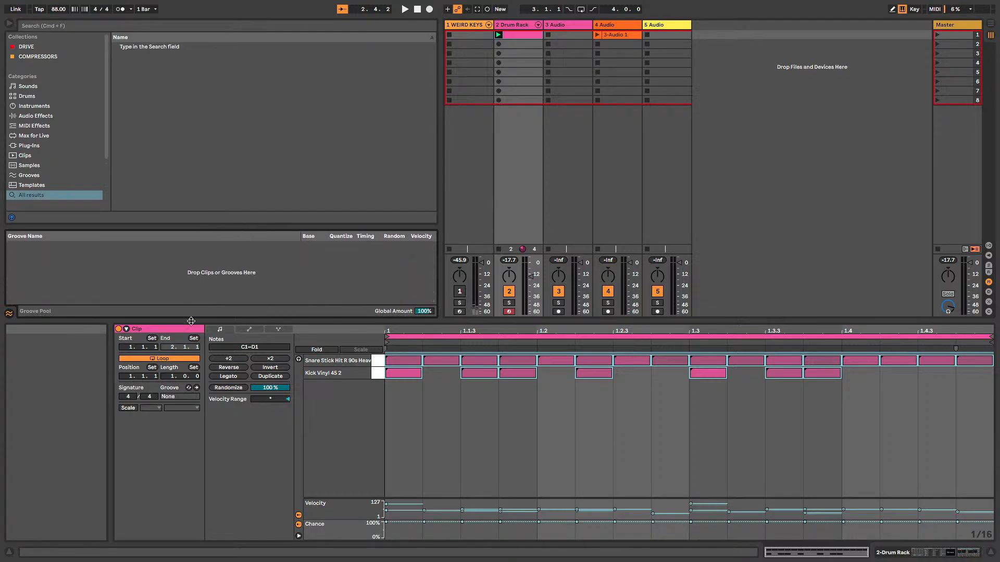
pyautogui.moveTo(191, 321); pyautogui.dragTo(188, 381)
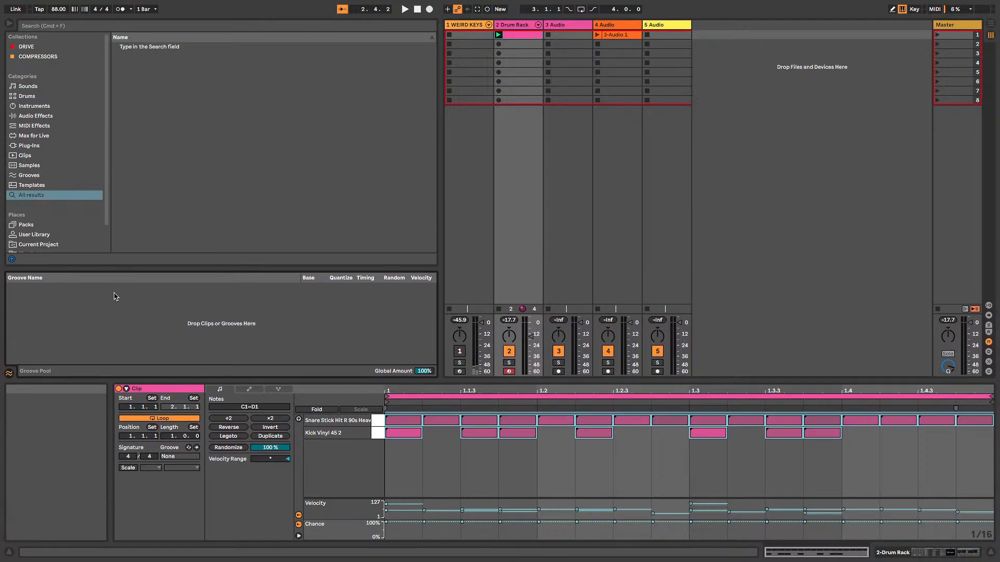
pyautogui.scroll(-2, 57, 231)
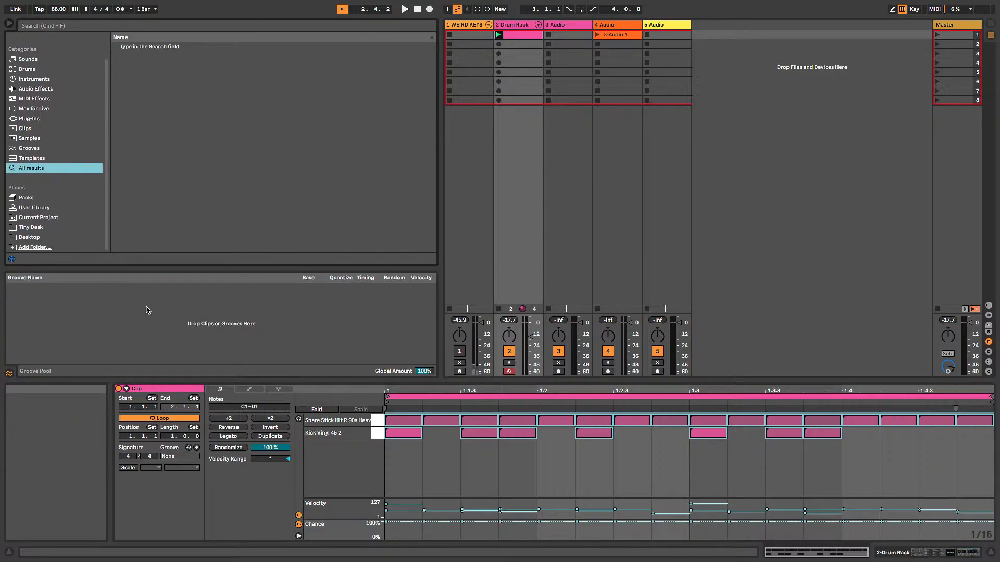
# Load the Rock Slow and Smooth 16ths, Soca Accent 16ths and Swing 8ths 57 grooves into the Groove Pool
pyautogui.click(189, 448)
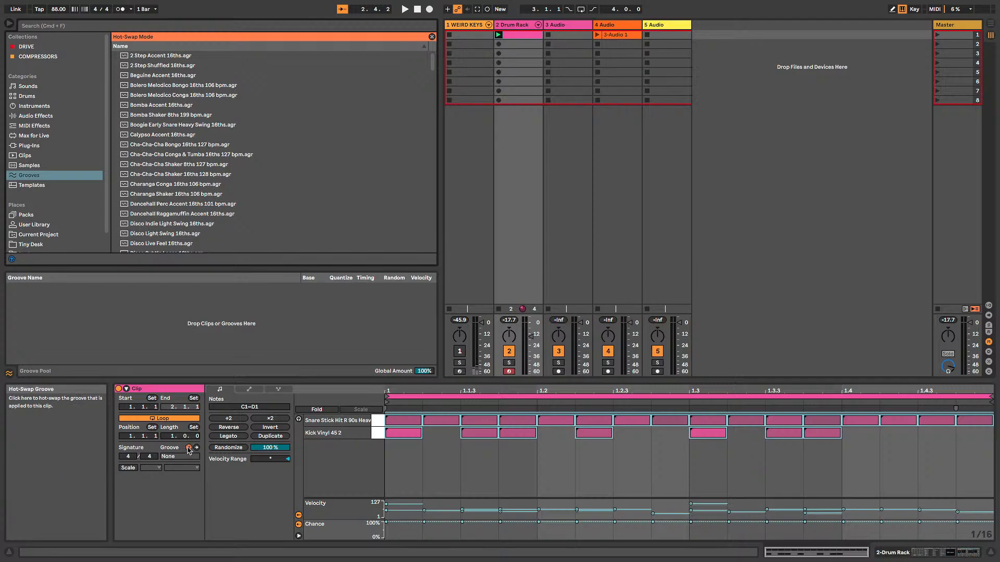
pyautogui.scroll(-10, 185, 153)
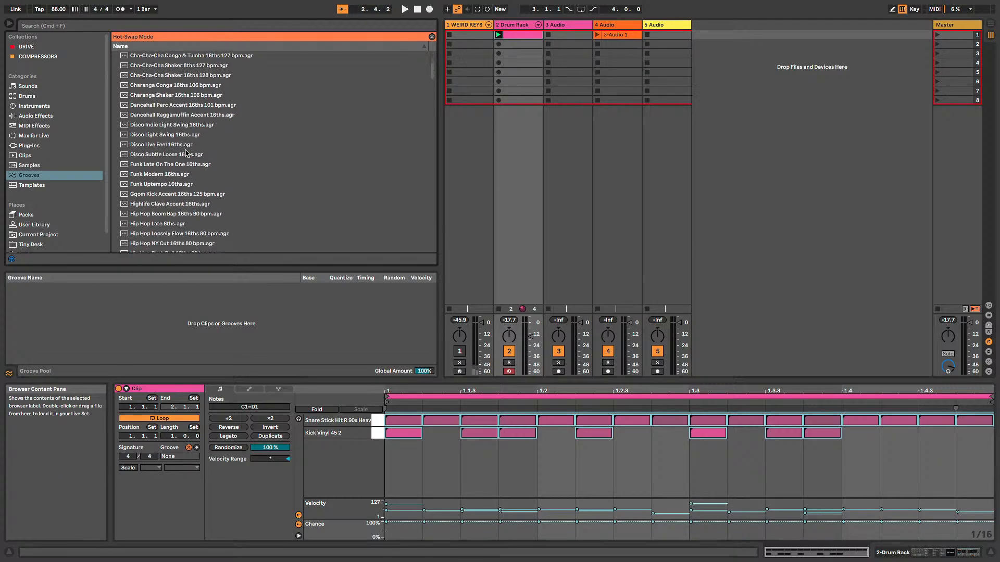
pyautogui.scroll(-10, 186, 153)
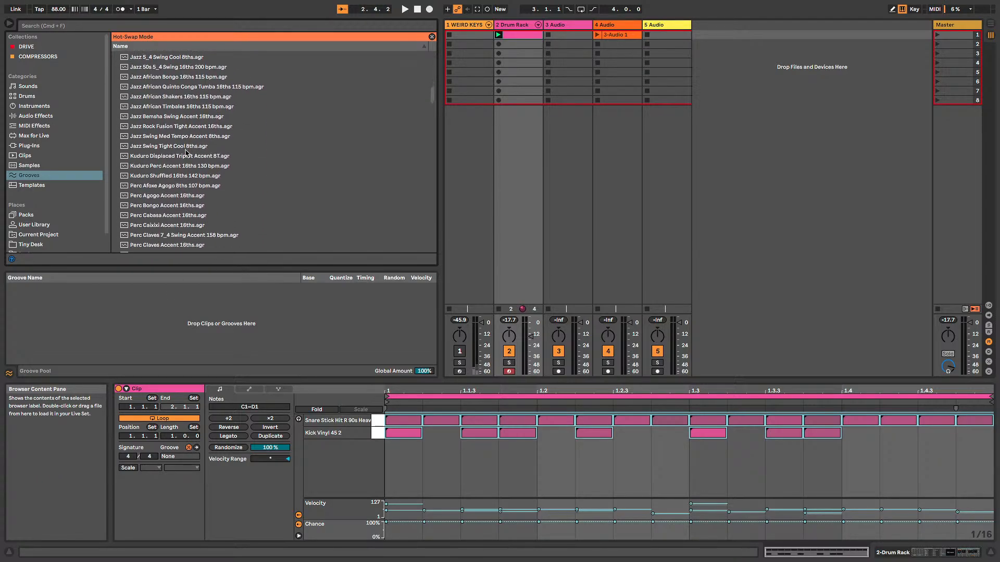
pyautogui.scroll(-7, 186, 153)
pyautogui.scroll(-10, 186, 153)
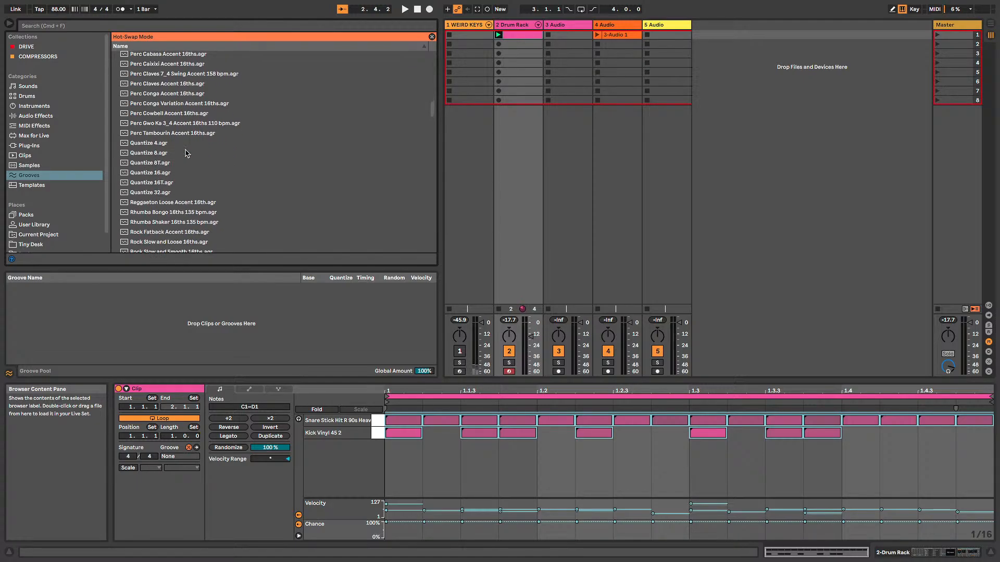
pyautogui.scroll(-10, 169, 218)
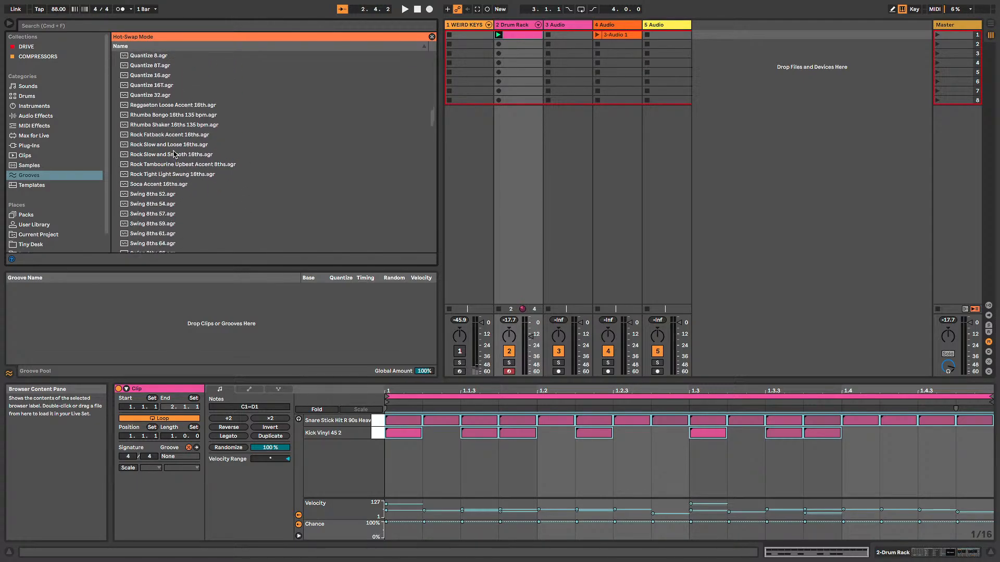
pyautogui.moveTo(175, 154); pyautogui.dragTo(99, 329)
pyautogui.click(177, 185)
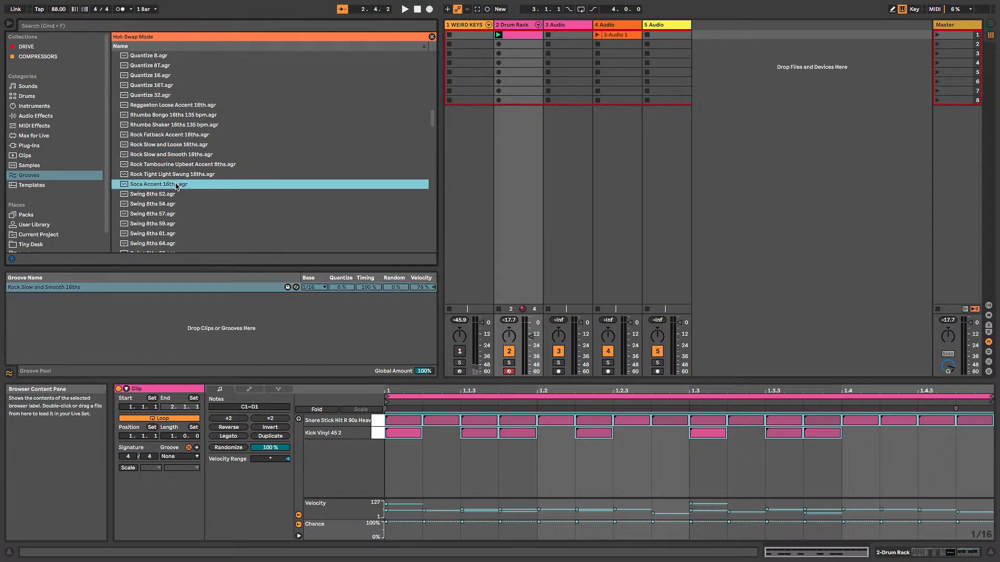
pyautogui.moveTo(177, 185); pyautogui.dragTo(133, 320)
pyautogui.moveTo(152, 214); pyautogui.dragTo(115, 342)
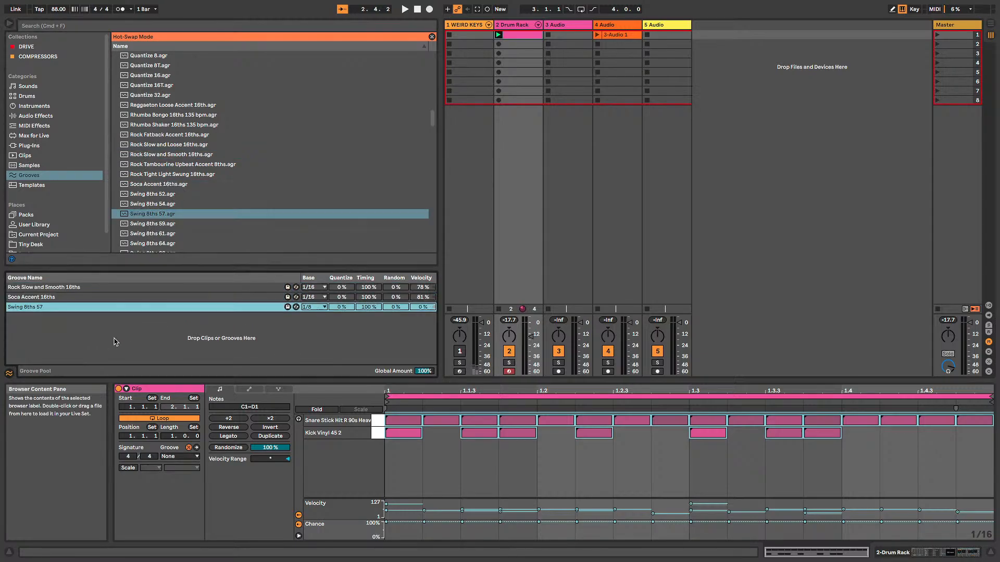
# Set the Swing 8ths 57 groove to 100% quantize and 57% random, audition it on the clip and undo its assignment
pyautogui.scroll(-3, 164, 192)
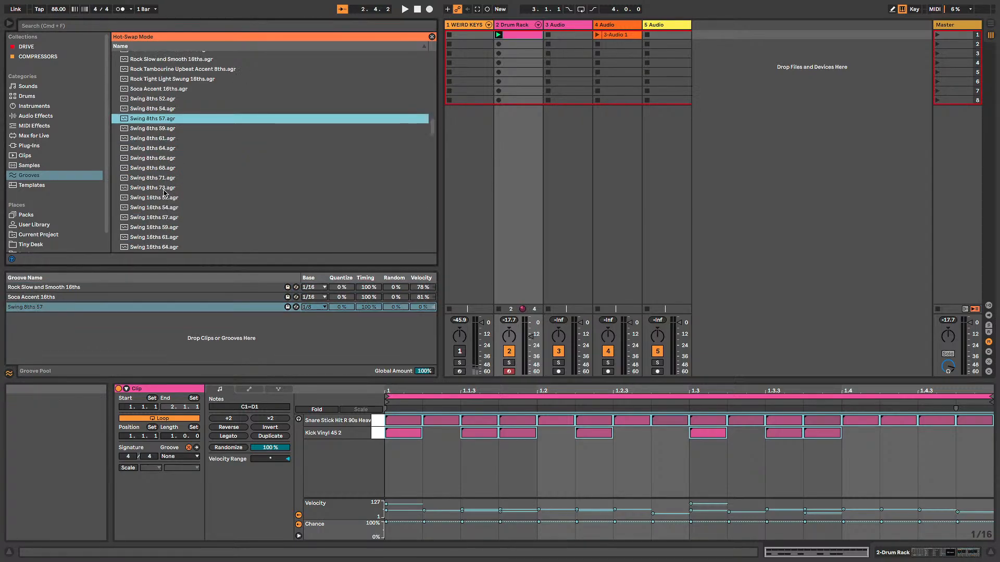
pyautogui.click(258, 308)
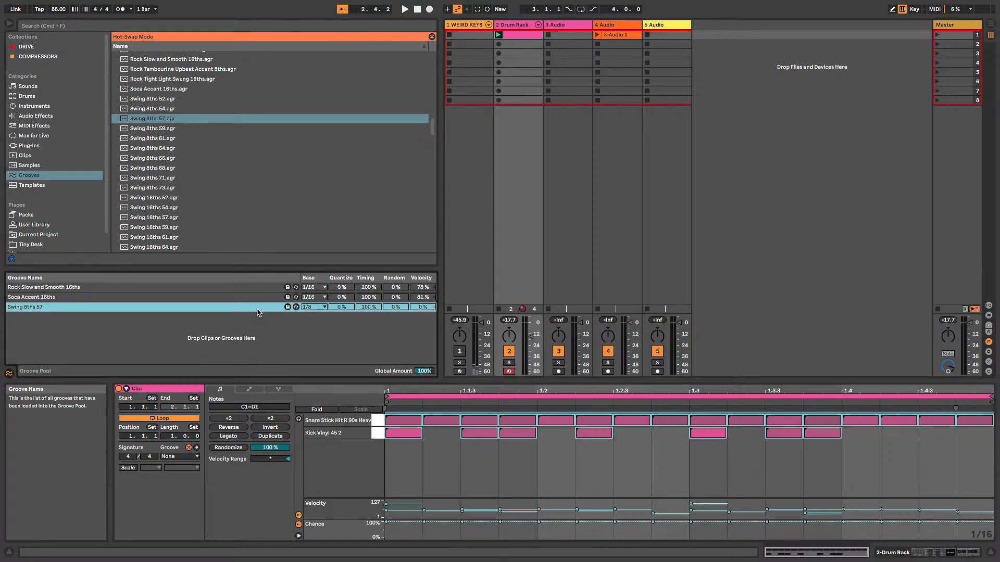
pyautogui.moveTo(341, 307); pyautogui.dragTo(341, 255)
pyautogui.moveTo(393, 307); pyautogui.dragTo(393, 277)
pyautogui.press('space')
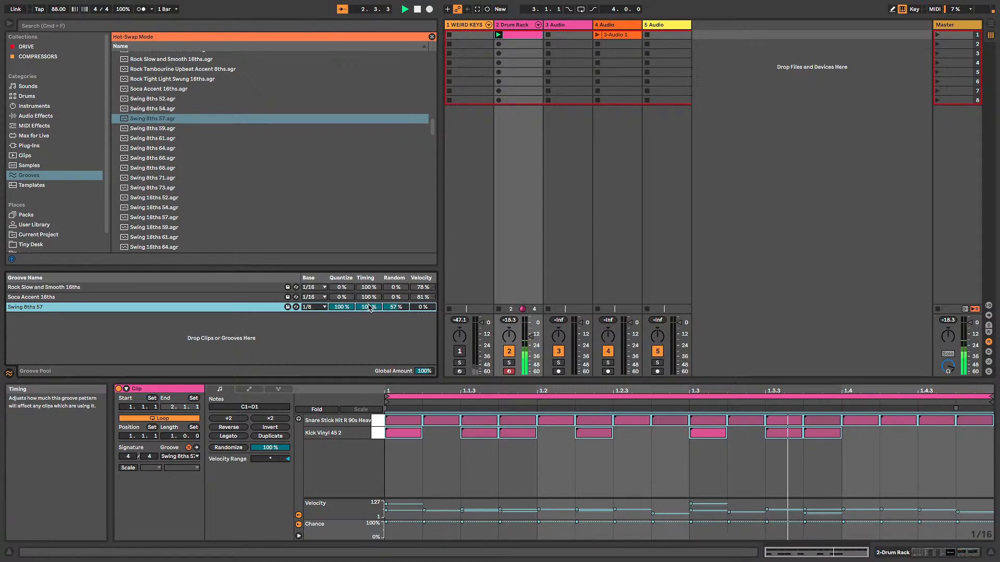
pyautogui.press('space')
pyautogui.press('super+z')
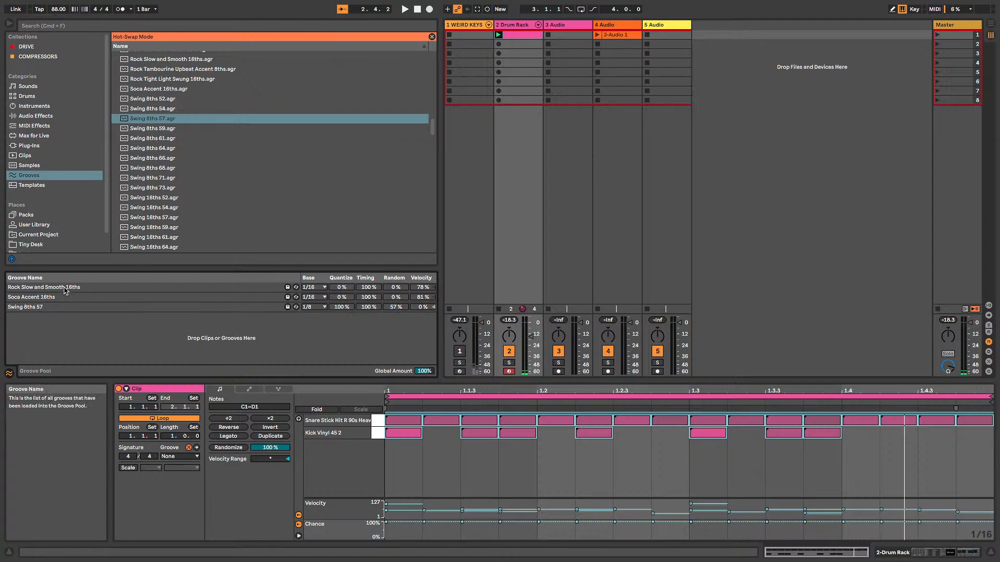
# Assign the Rock Slow and Smooth 16ths groove to the clip, start playback and clear the note selection
pyautogui.moveTo(65, 290); pyautogui.dragTo(146, 457)
pyautogui.press('space')
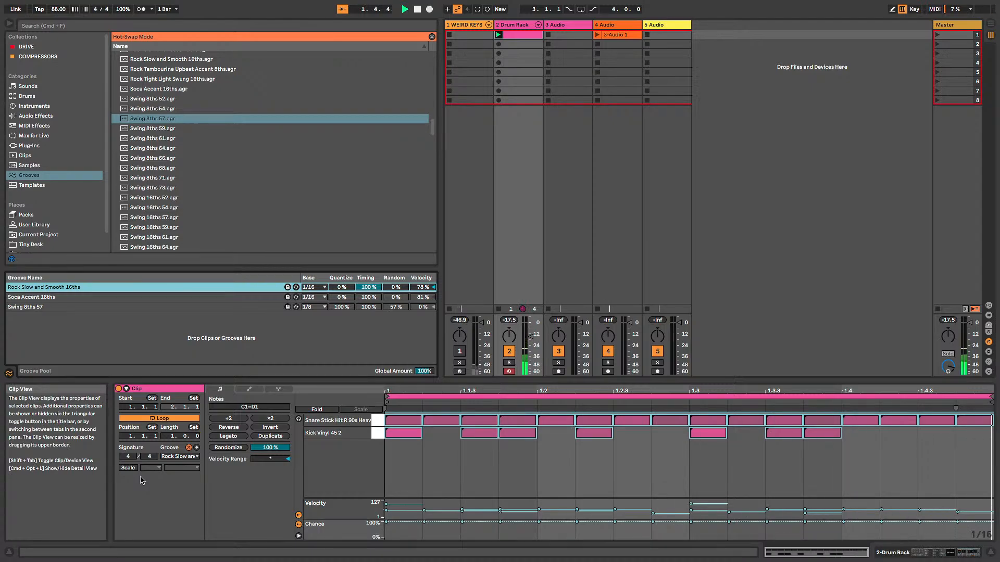
pyautogui.click(850, 458)
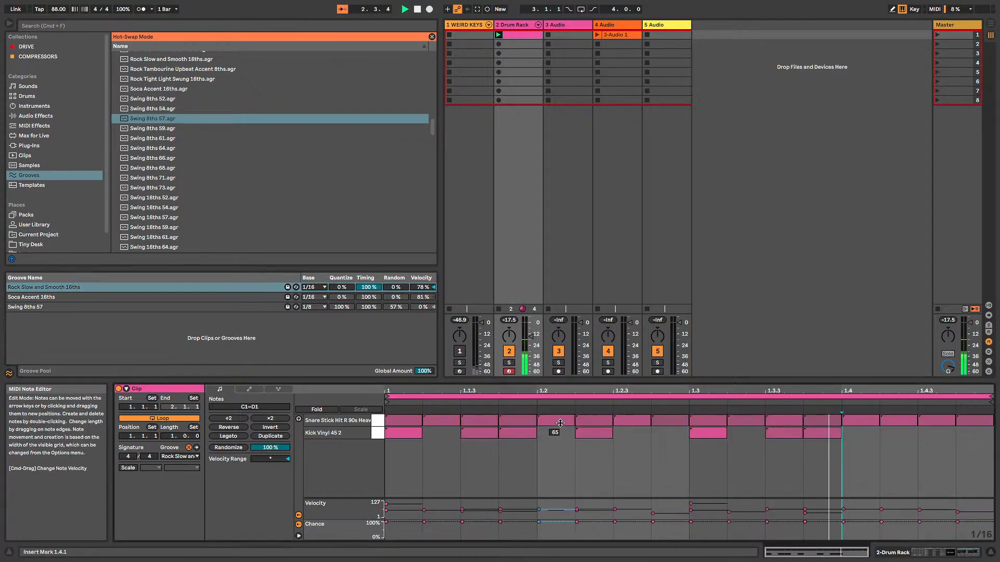
# Raise the snare velocities on 1.2 and 1.4, the latter to 110, and the kick velocities on 1.1.3, 1.1.4 and 1.2.2
pyautogui.moveTo(560, 423); pyautogui.dragTo(560, 396)
pyautogui.moveTo(863, 423); pyautogui.dragTo(863, 399)
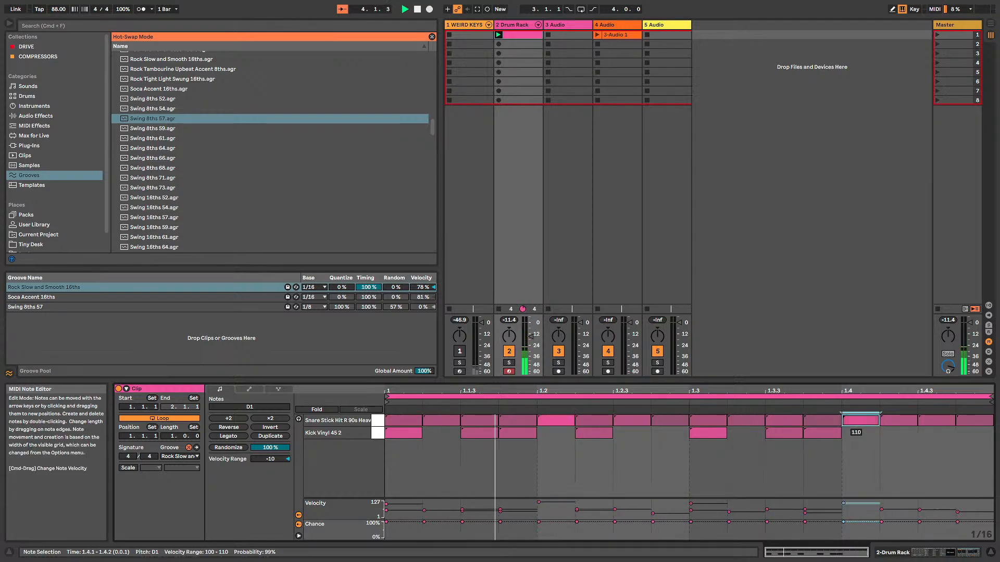
pyautogui.click(394, 433)
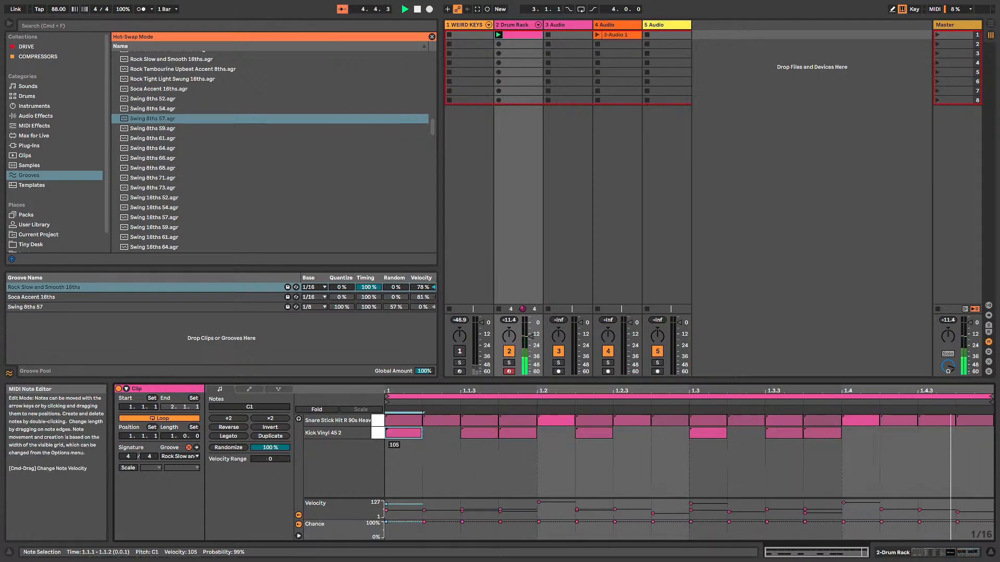
pyautogui.moveTo(475, 433); pyautogui.dragTo(475, 403)
pyautogui.moveTo(512, 433); pyautogui.dragTo(512, 426)
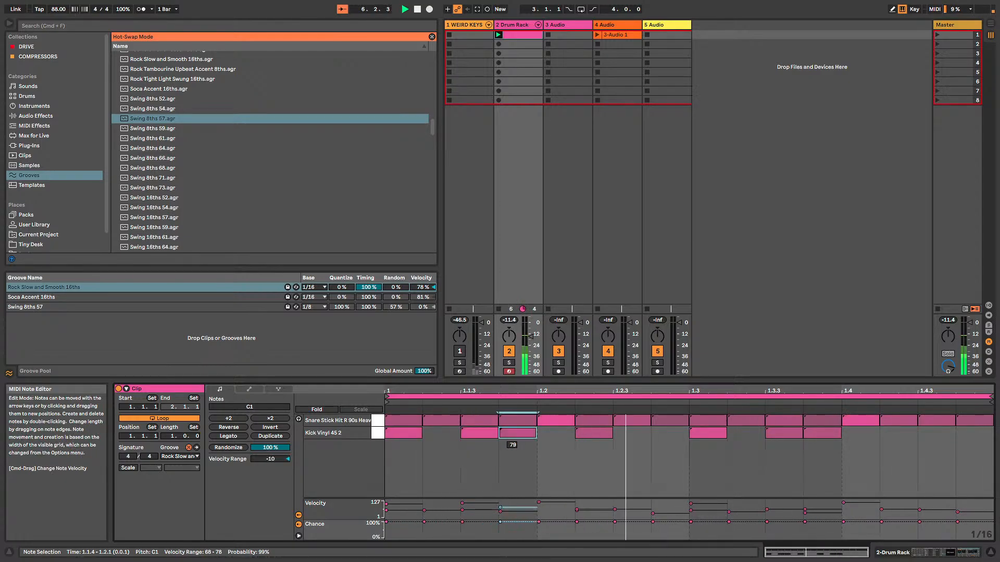
pyautogui.moveTo(594, 433); pyautogui.dragTo(594, 411)
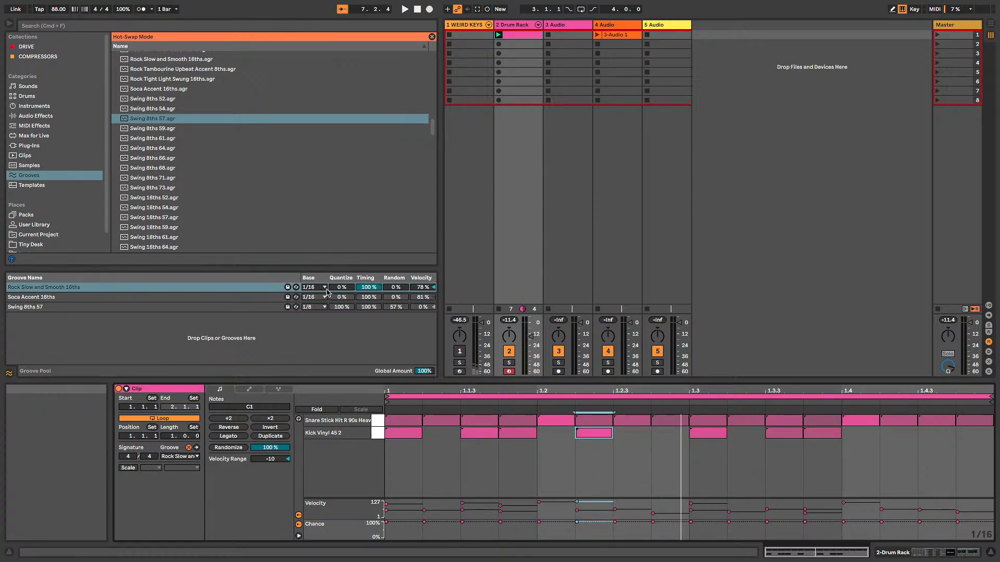
# Set the Rock Slow and Smooth 16ths groove's velocity amount to 100%, commit the groove to the clip and audition the beat
pyautogui.moveTo(398, 289); pyautogui.dragTo(429, 274)
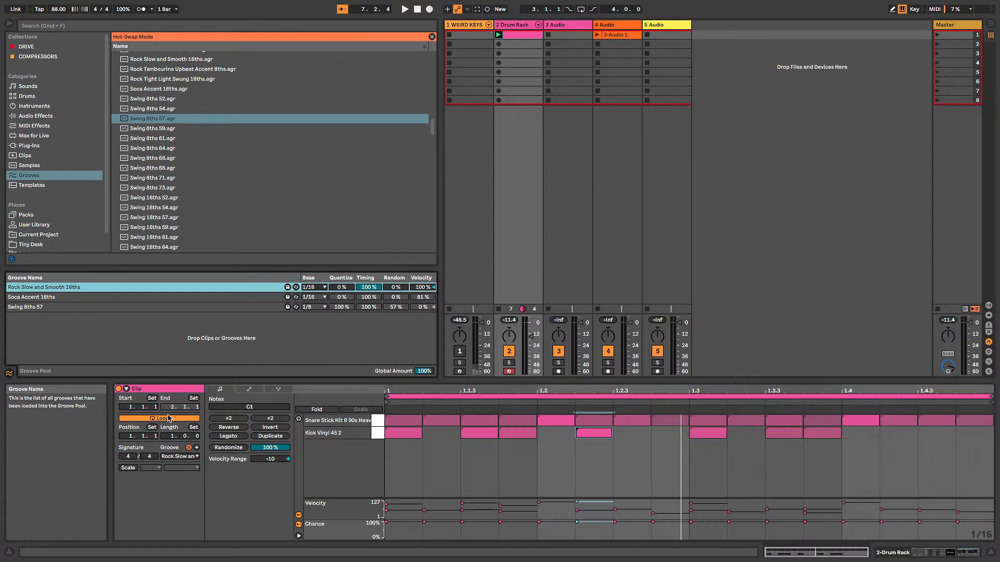
pyautogui.click(197, 450)
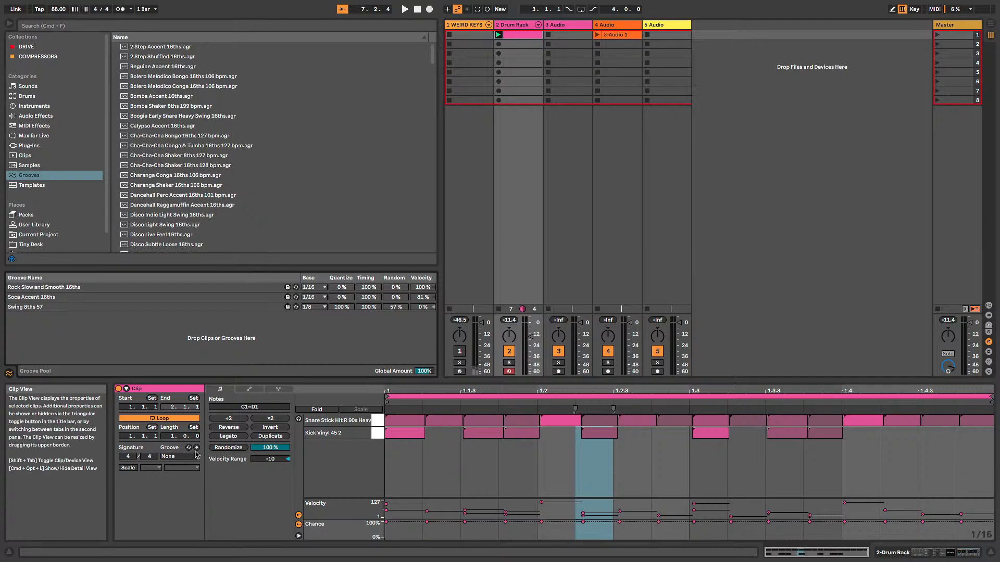
pyautogui.press('space')
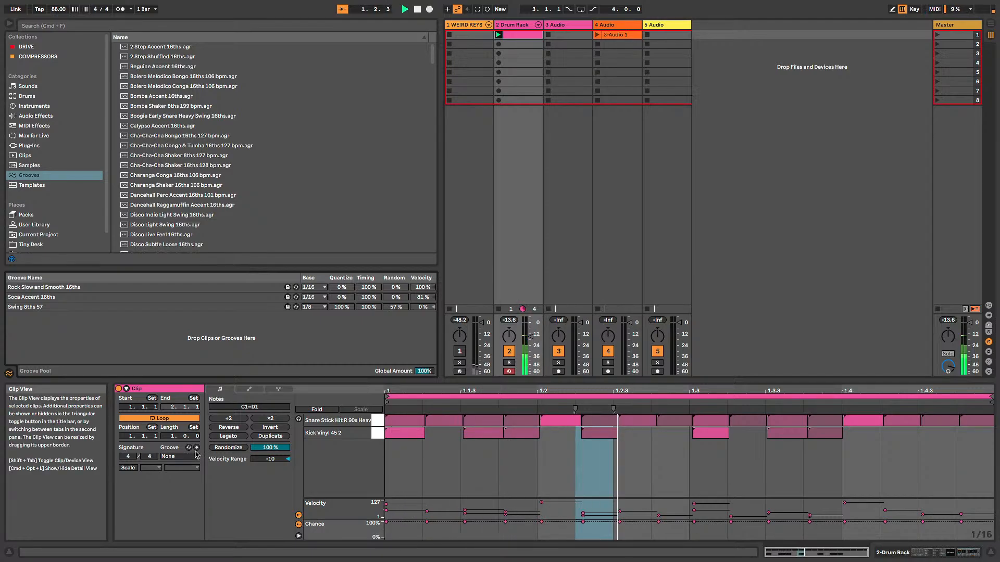
# Raise the velocities of the kicks near 1.2.2 and 1.3.3 to 127
pyautogui.click(599, 433)
pyautogui.moveTo(600, 436); pyautogui.dragTo(600, 394)
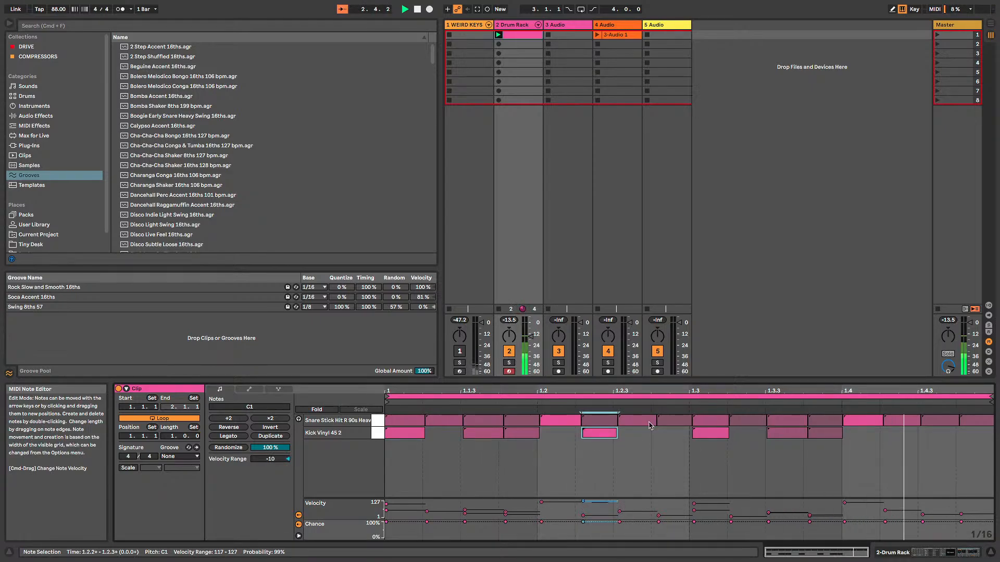
pyautogui.moveTo(790, 436)
pyautogui.mouseDown()
pyautogui.moveTo(789, 404)
pyautogui.moveTo(797, 422)
pyautogui.mouseUp()
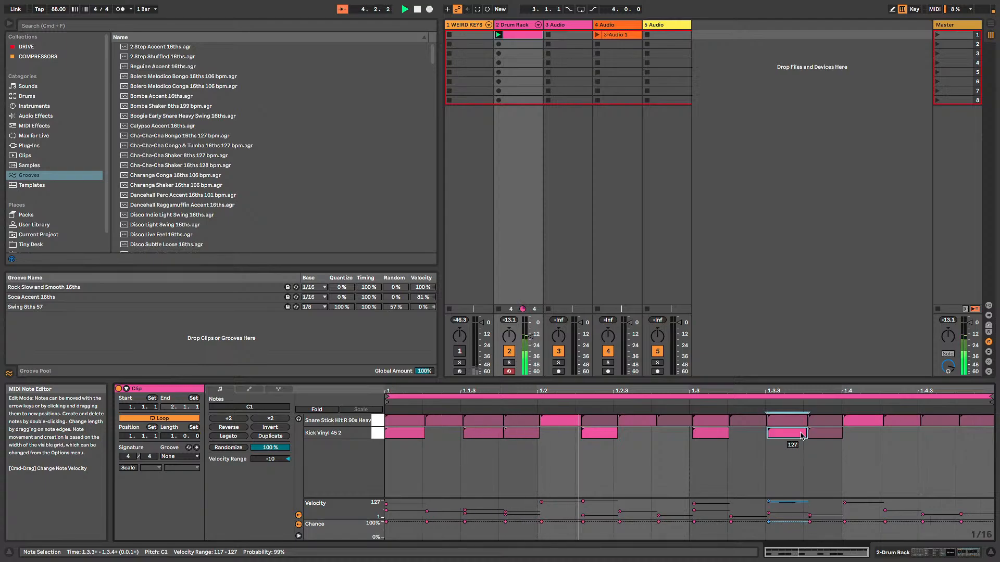
# Set the first kick's velocity to 115 and lower the tempo to 77 BPM
pyautogui.click(405, 433)
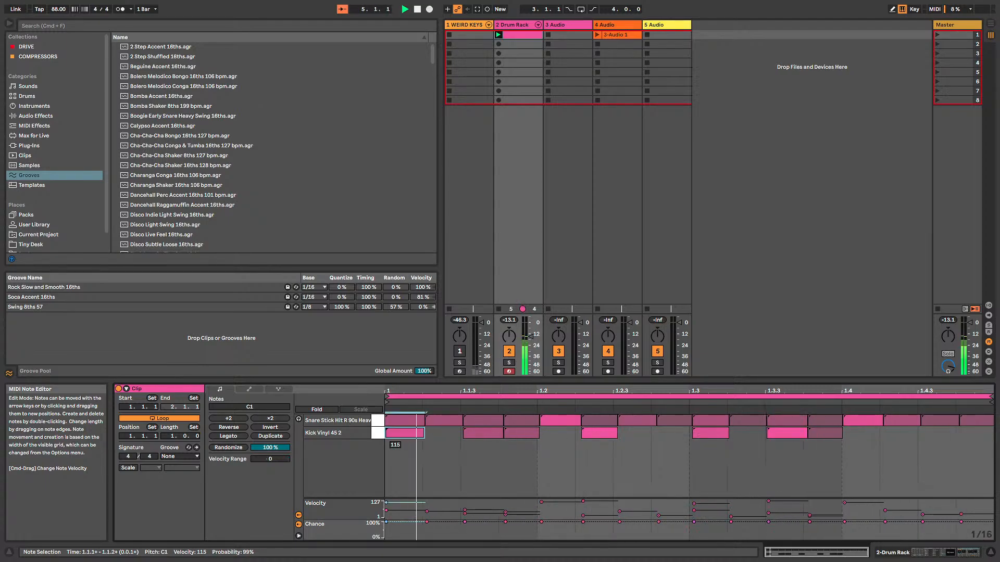
pyautogui.click(560, 421)
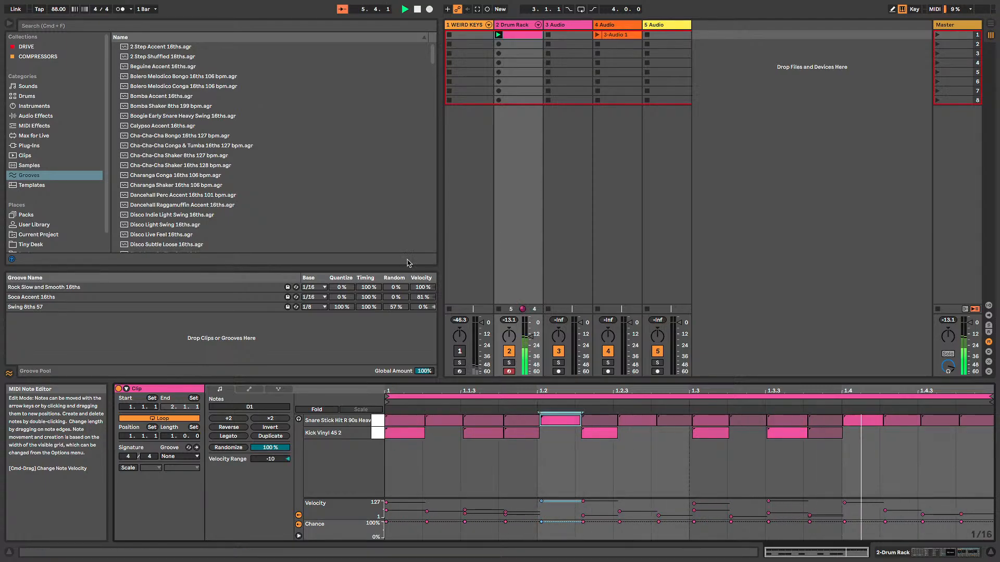
pyautogui.moveTo(56, 9); pyautogui.dragTo(55, 18)
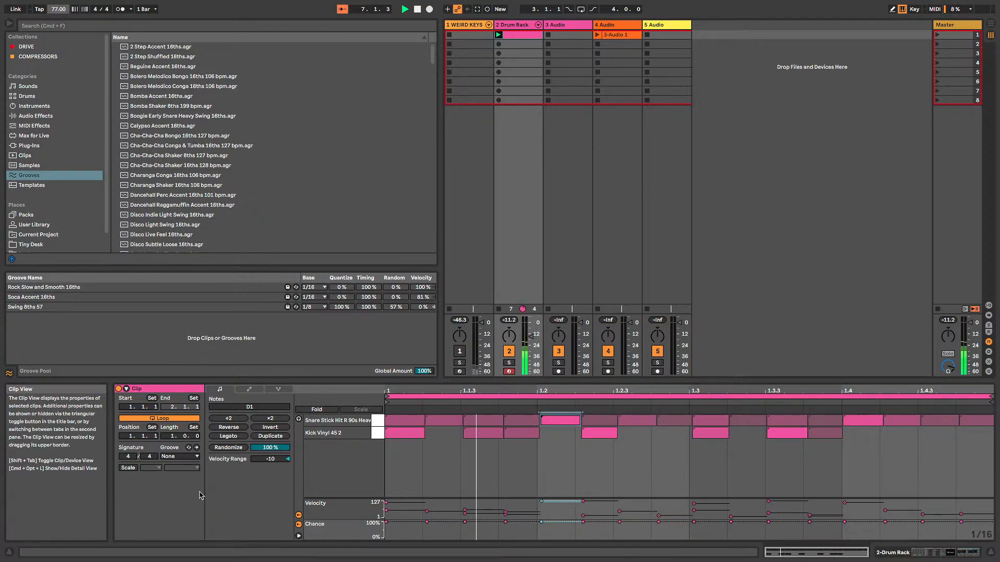
# Hot-swap the drum clip's groove to Boogie Early Snare Heavy Swing 16ths
pyautogui.click(189, 449)
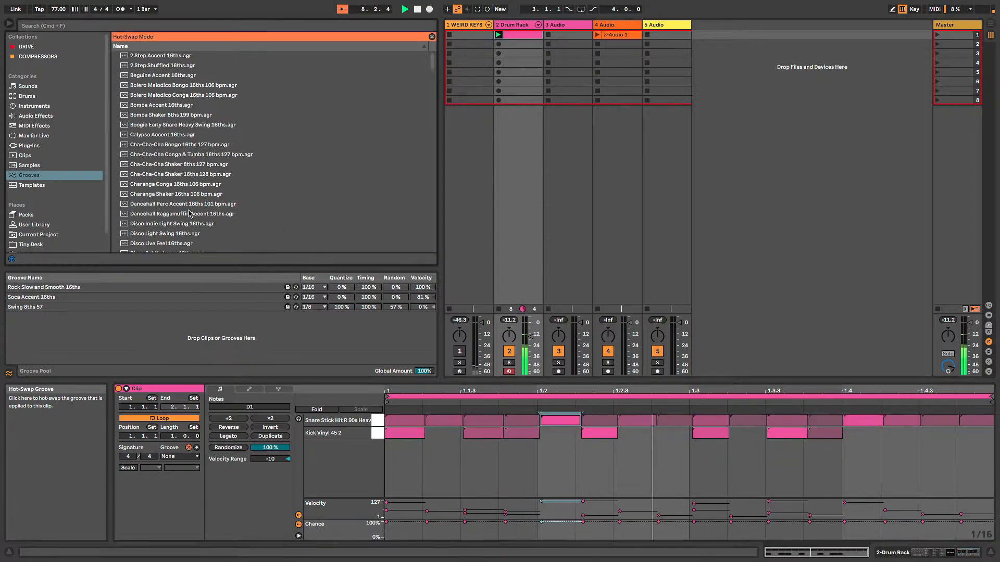
pyautogui.rightClick(188, 167)
pyautogui.press('Escape')
pyautogui.click(179, 126)
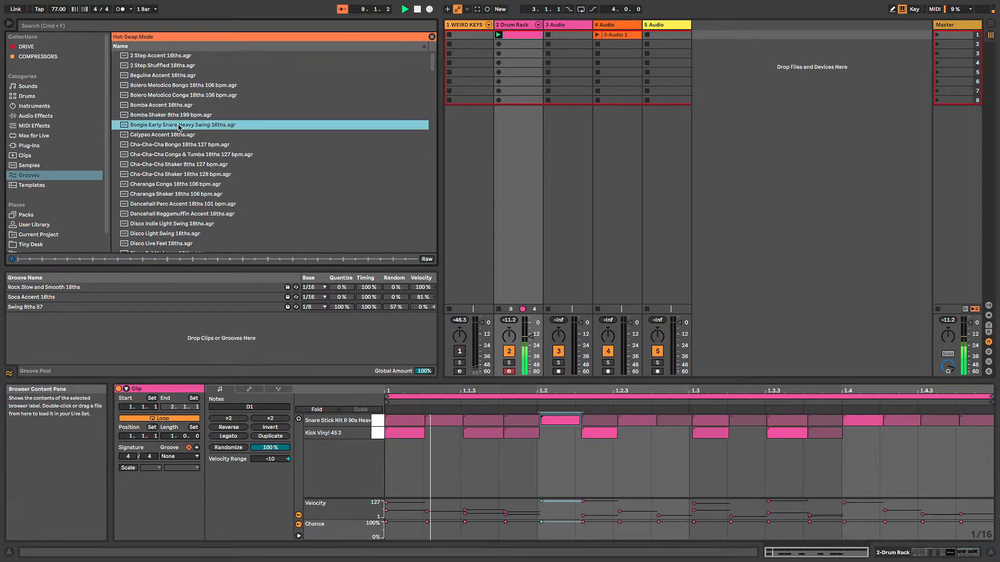
pyautogui.moveTo(179, 126); pyautogui.dragTo(162, 479)
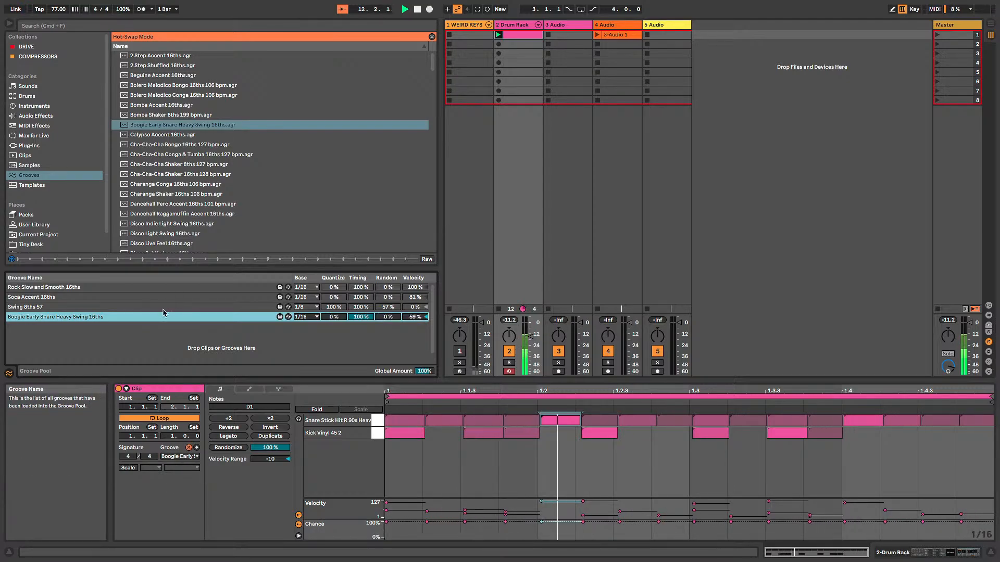
# Browse the groove library and swap the drum clip's groove to Swing Logic 16ths 69
pyautogui.scroll(-10, 183, 209)
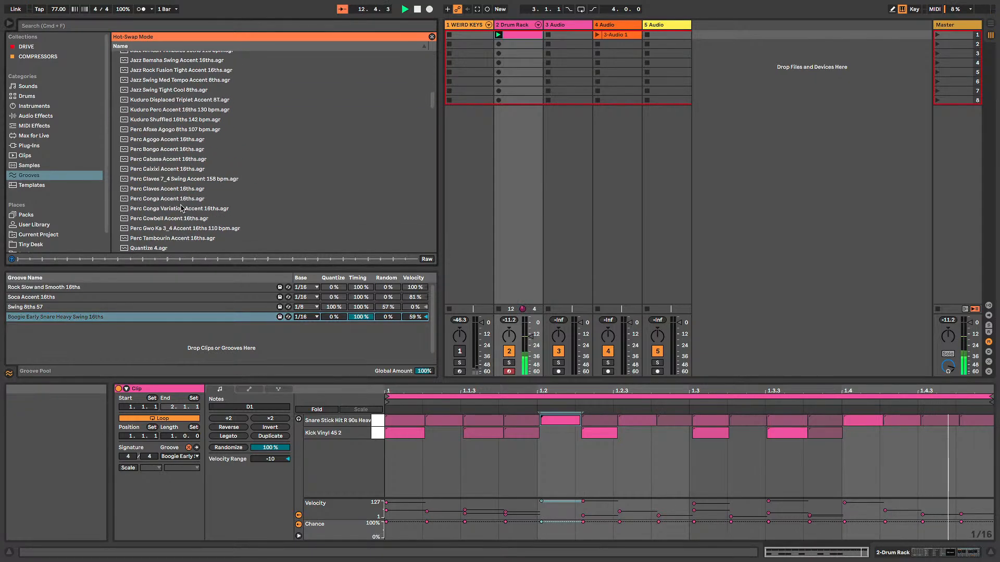
pyautogui.scroll(6, 182, 209)
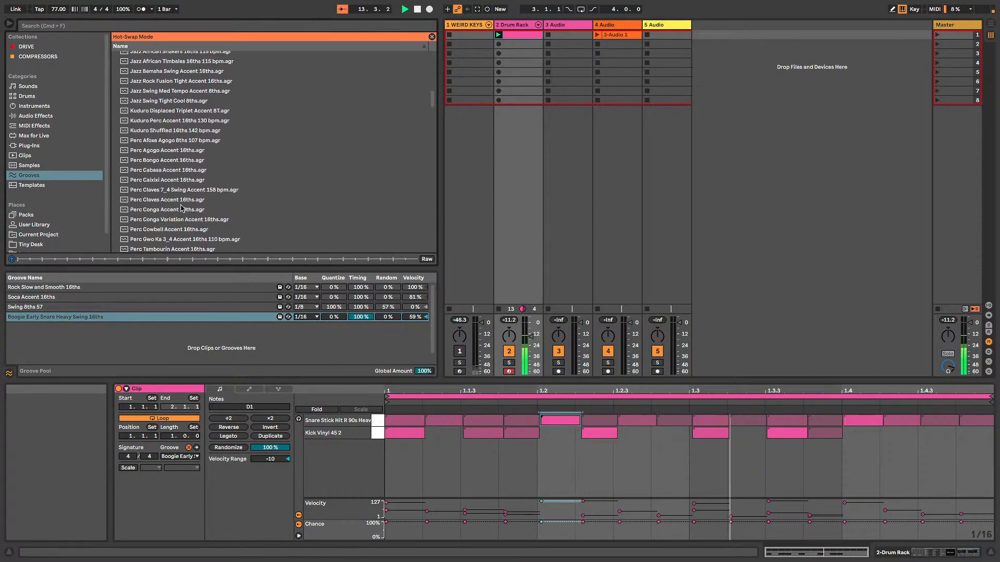
pyautogui.scroll(5, 181, 209)
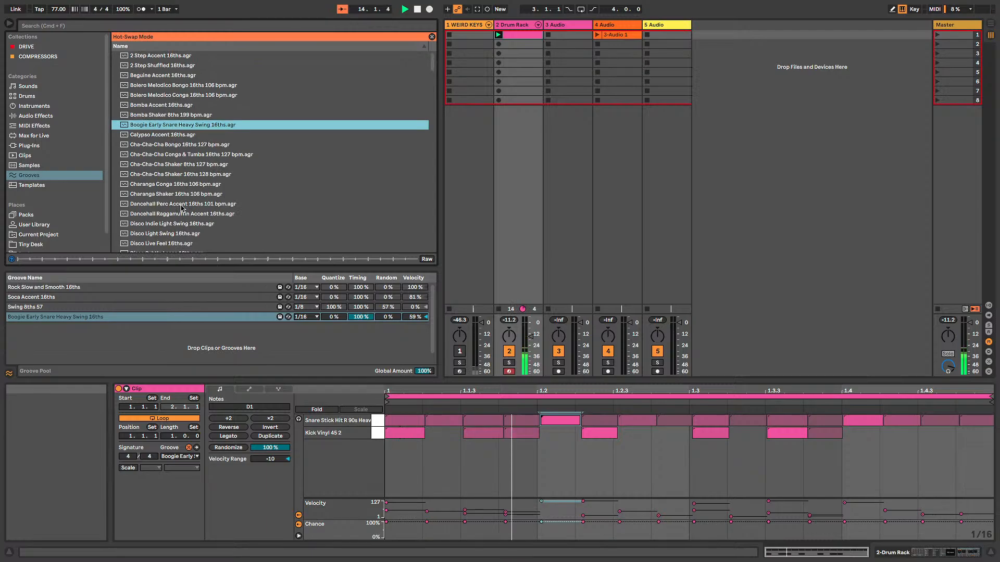
pyautogui.scroll(-5, 181, 207)
pyautogui.scroll(-20, 181, 207)
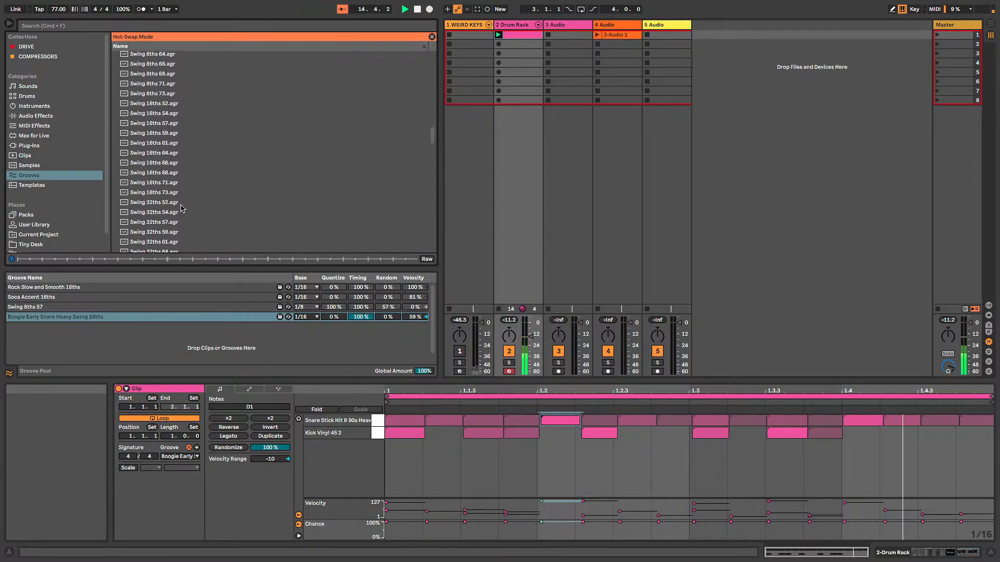
pyautogui.scroll(-2, 181, 208)
pyautogui.scroll(-8, 178, 141)
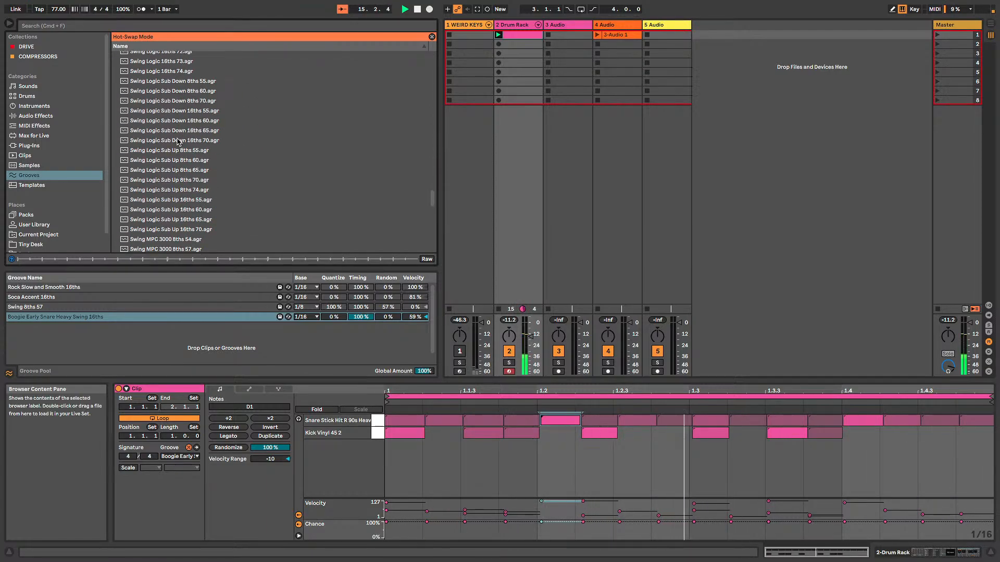
pyautogui.click(151, 136)
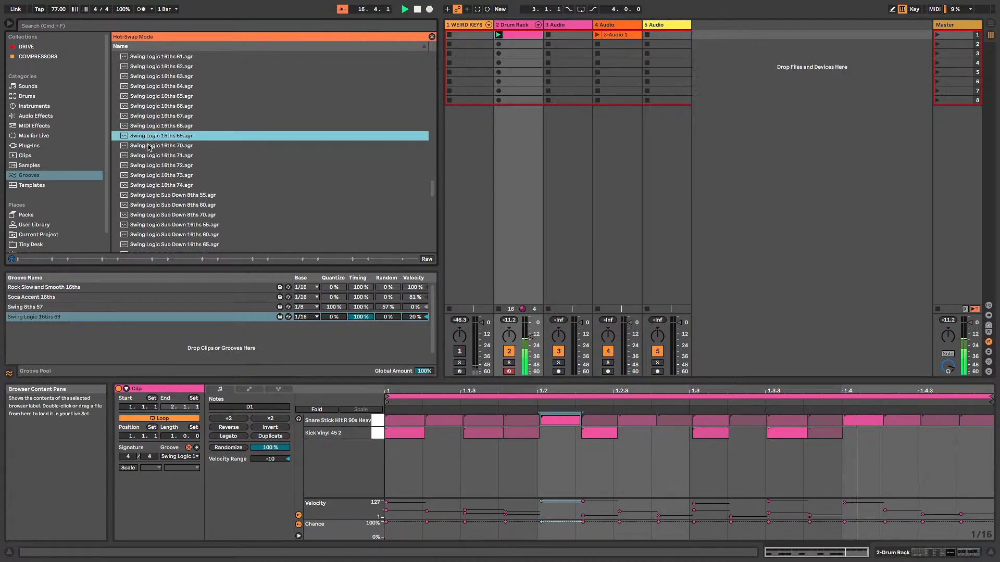
pyautogui.click(148, 156)
# Swap the drum clip's groove to Swing Logic 16ths 52 and commit it to the clip
pyautogui.scroll(8, 148, 157)
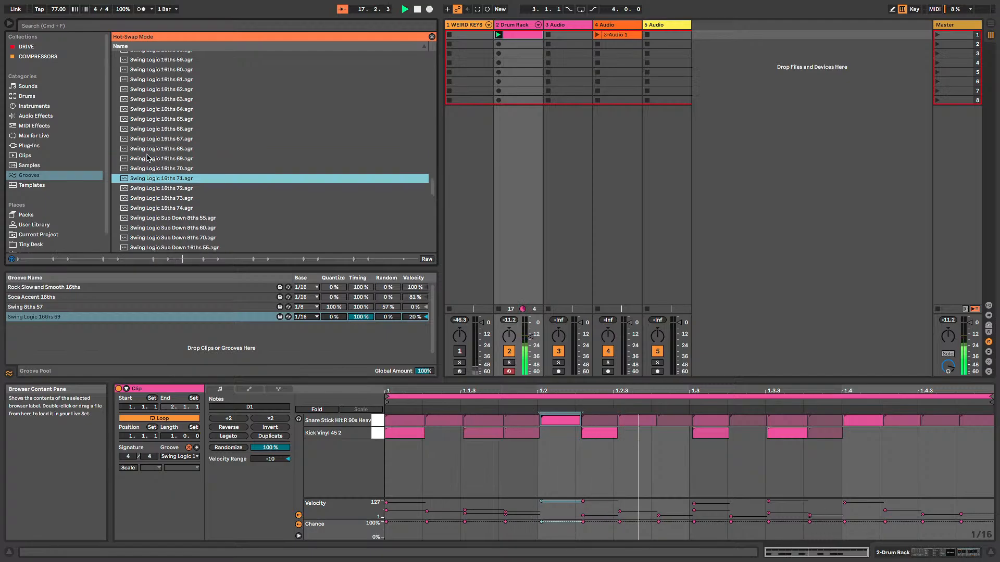
pyautogui.scroll(1, 147, 157)
pyautogui.click(148, 155)
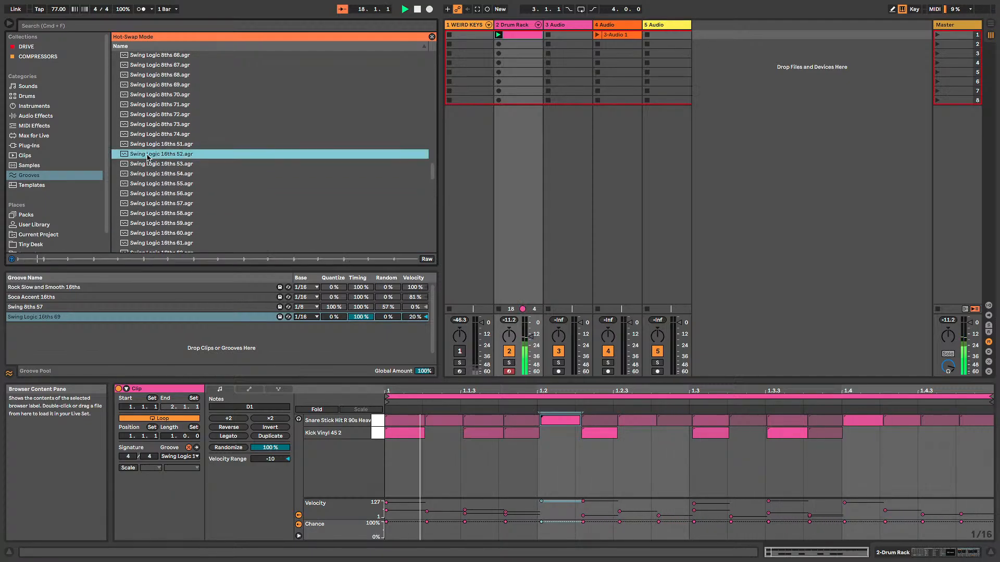
pyautogui.moveTo(148, 156); pyautogui.dragTo(163, 463)
pyautogui.click(197, 448)
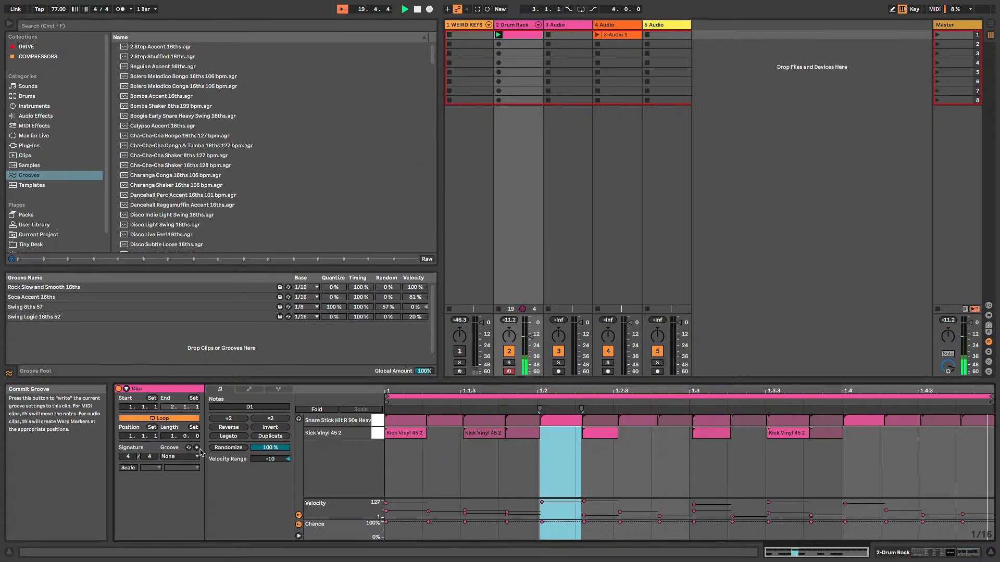
# Audition the drum beat from the start of the clip and stop playback
pyautogui.click(409, 420)
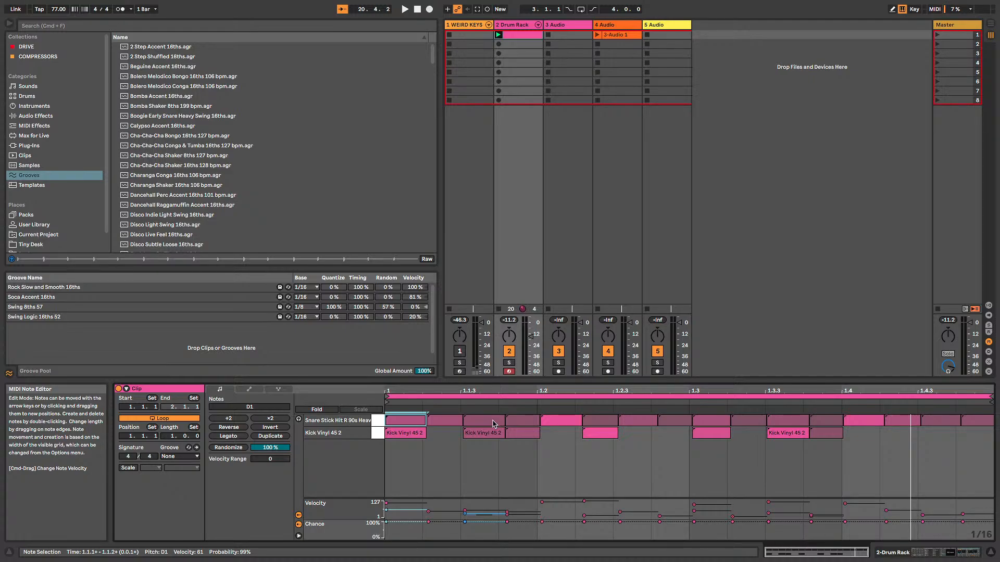
pyautogui.press('space')
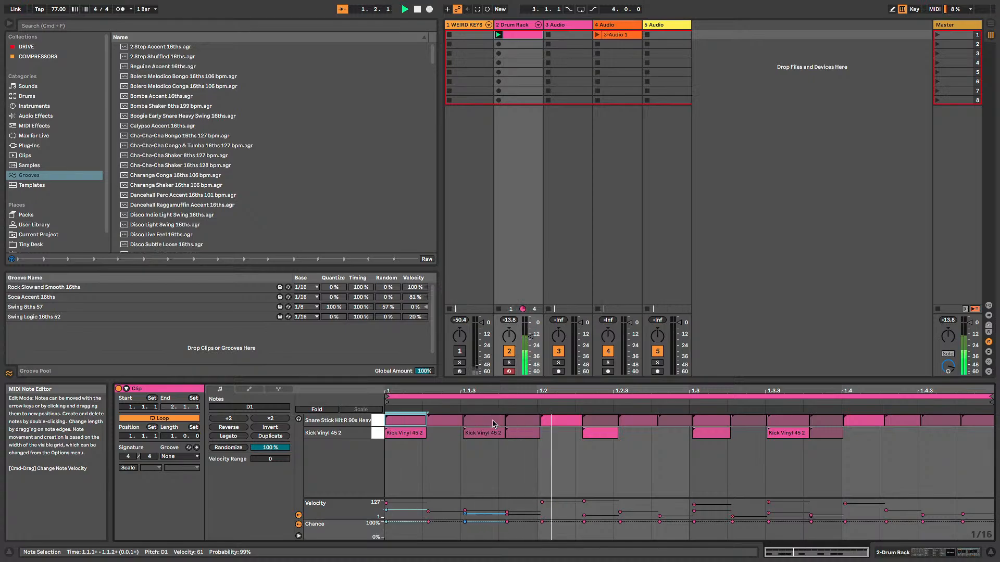
pyautogui.press('space')
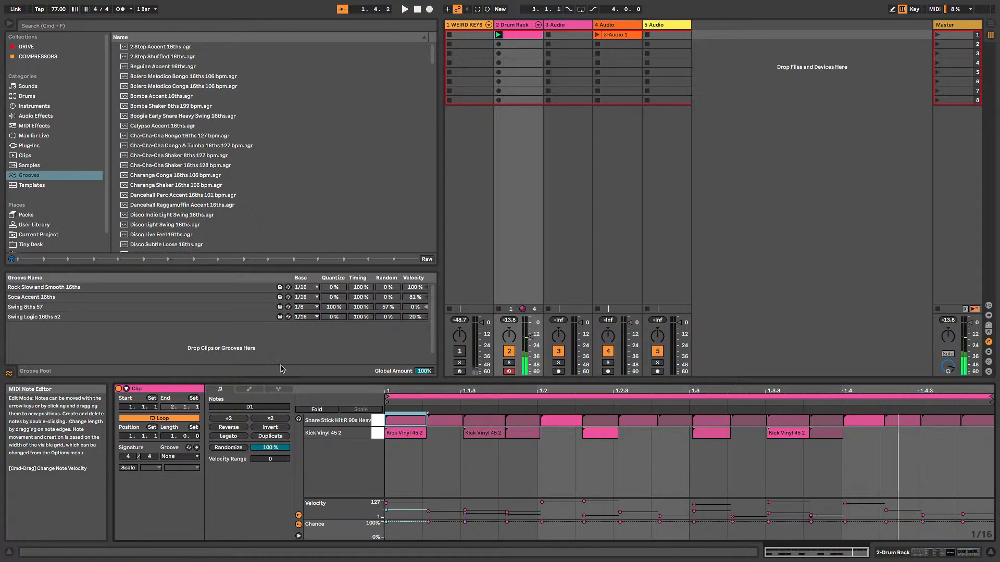
# Apply and commit the Boogie Early Snare Heavy Swing 16ths groove to the audio clip on track 4 and audition it
pyautogui.click(623, 36)
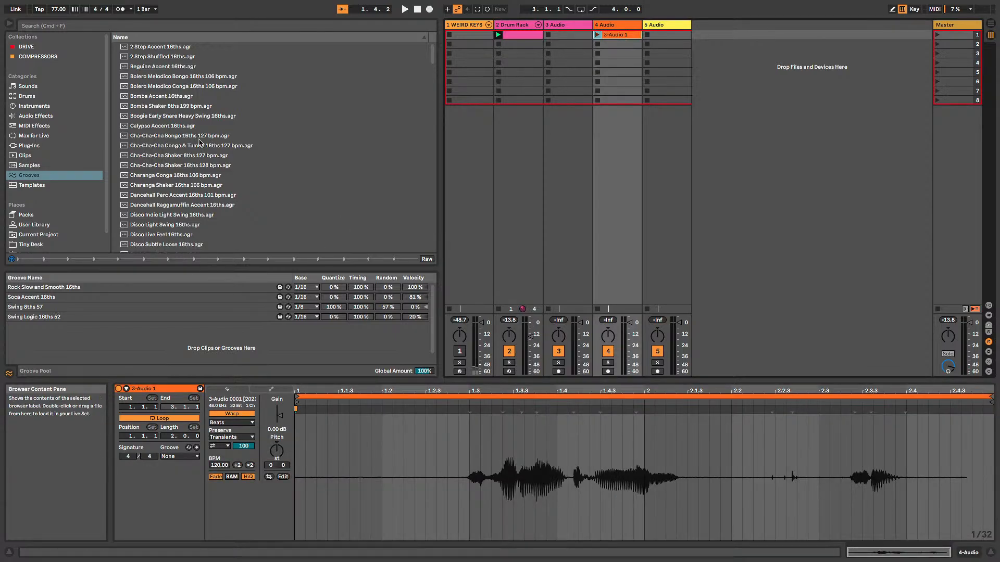
pyautogui.moveTo(173, 119); pyautogui.dragTo(174, 463)
pyautogui.click(196, 448)
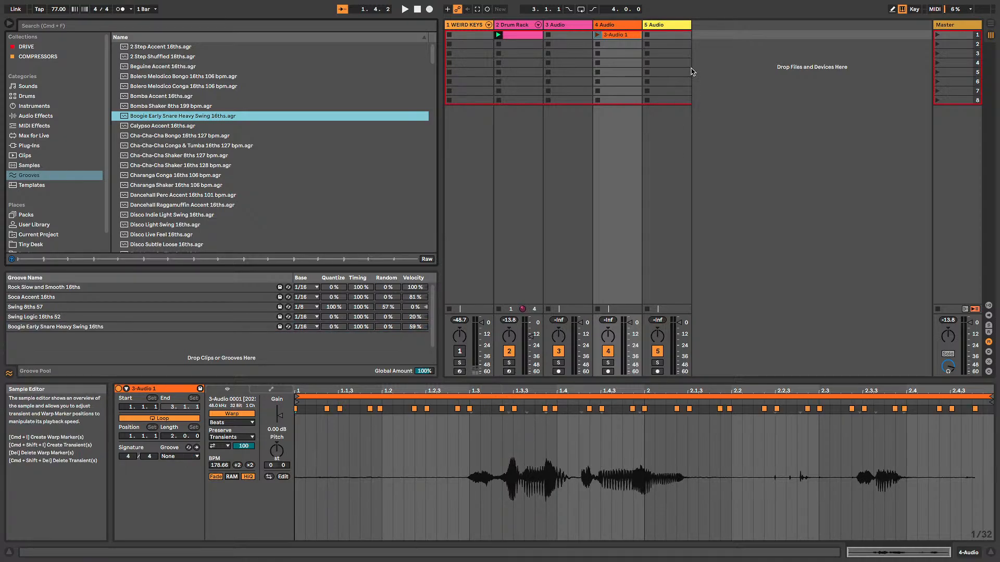
pyautogui.click(598, 35)
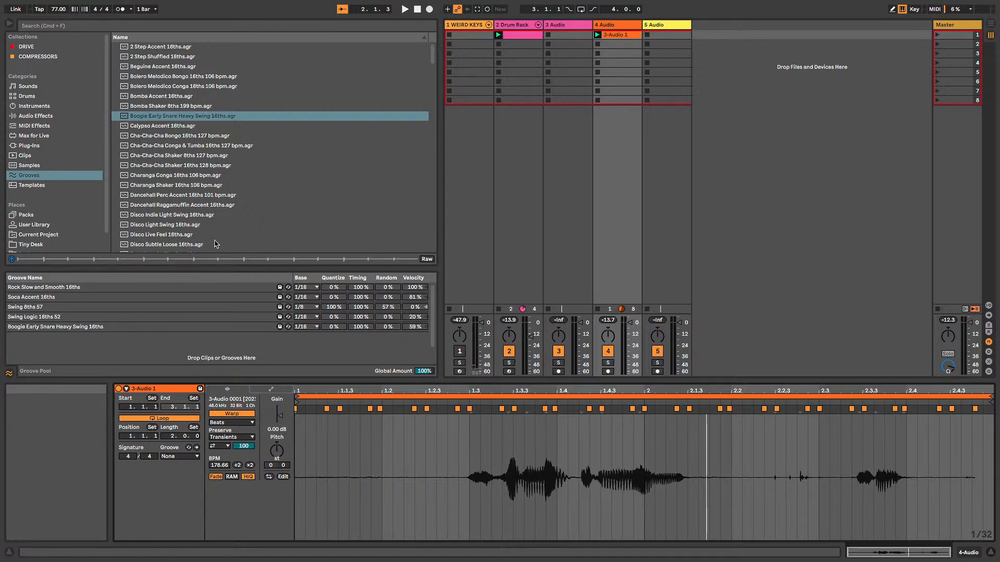
# Activate the WEIRD KEYS track and lower its volume to about -12.4 dB
pyautogui.click(474, 34)
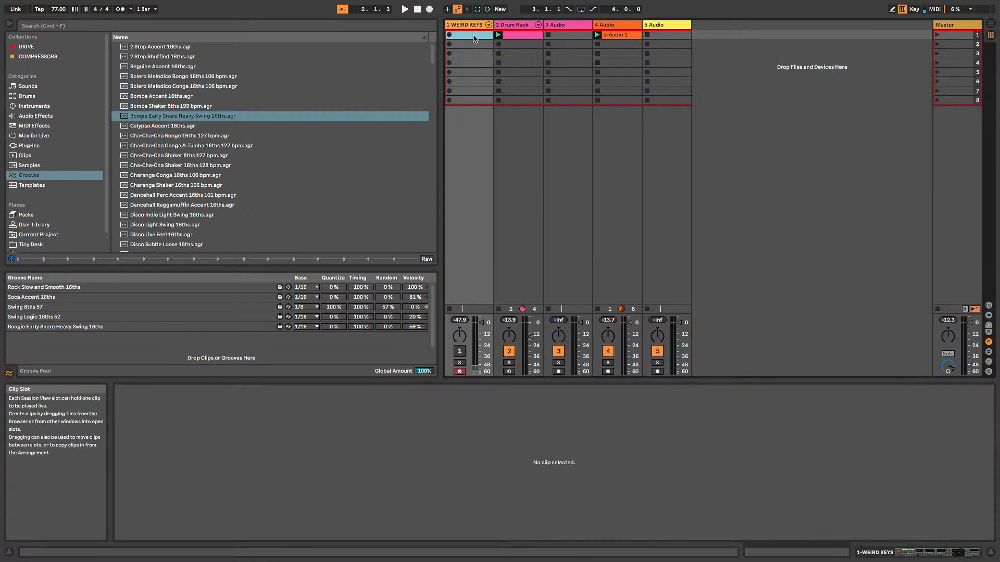
pyautogui.click(458, 352)
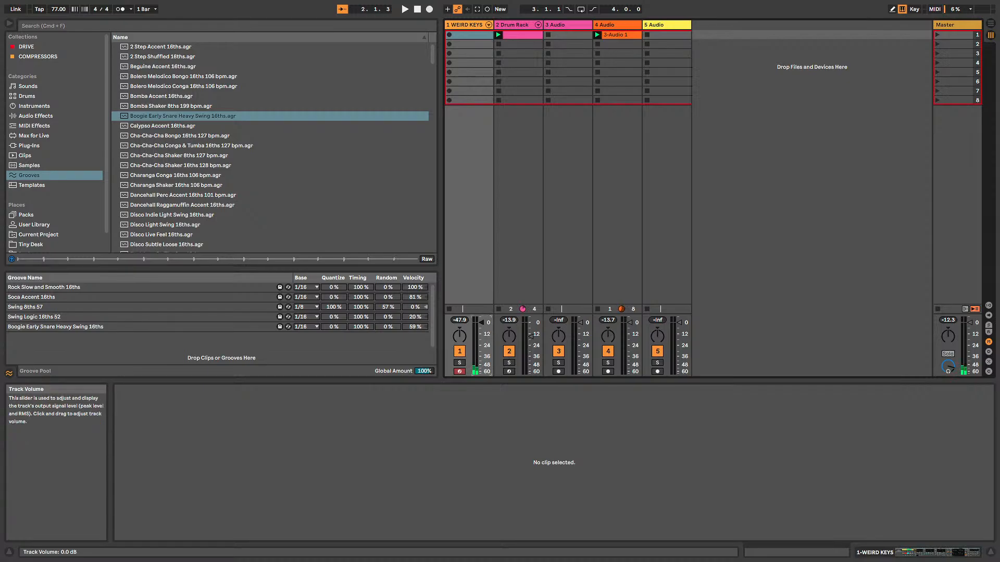
pyautogui.moveTo(484, 325); pyautogui.dragTo(485, 339)
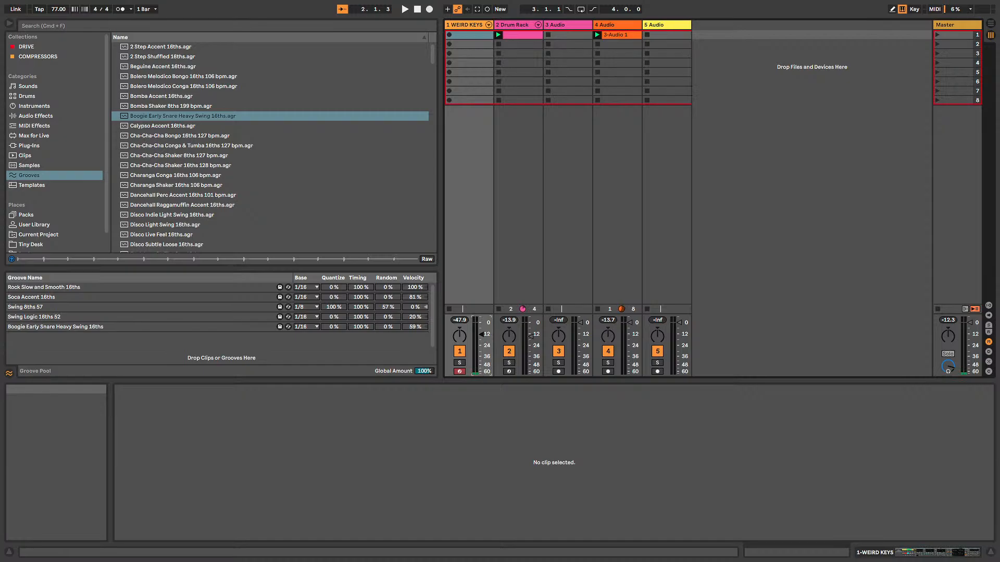
pyautogui.click(360, 207)
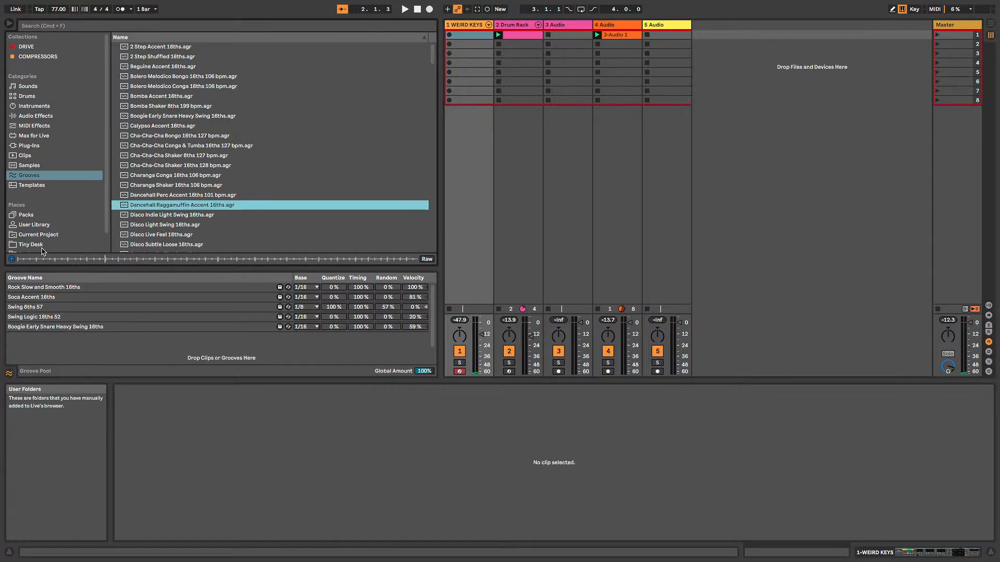
pyautogui.press('Tab')
pyautogui.press('Tab')
pyautogui.press('Tab')
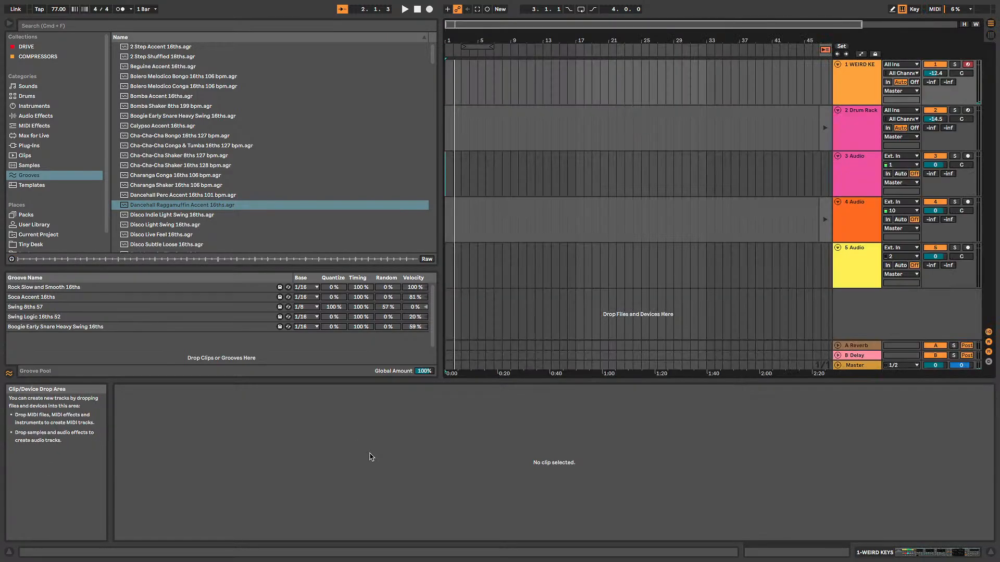
pyautogui.press('Tab')
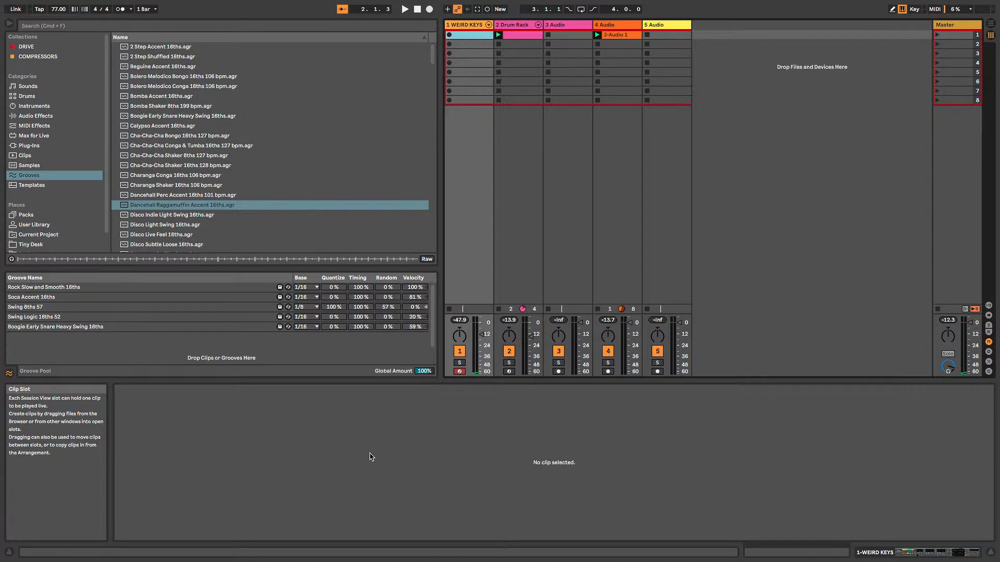
# Open the clip on the Drum Rack track to show its MIDI notes
pyautogui.click(513, 38)
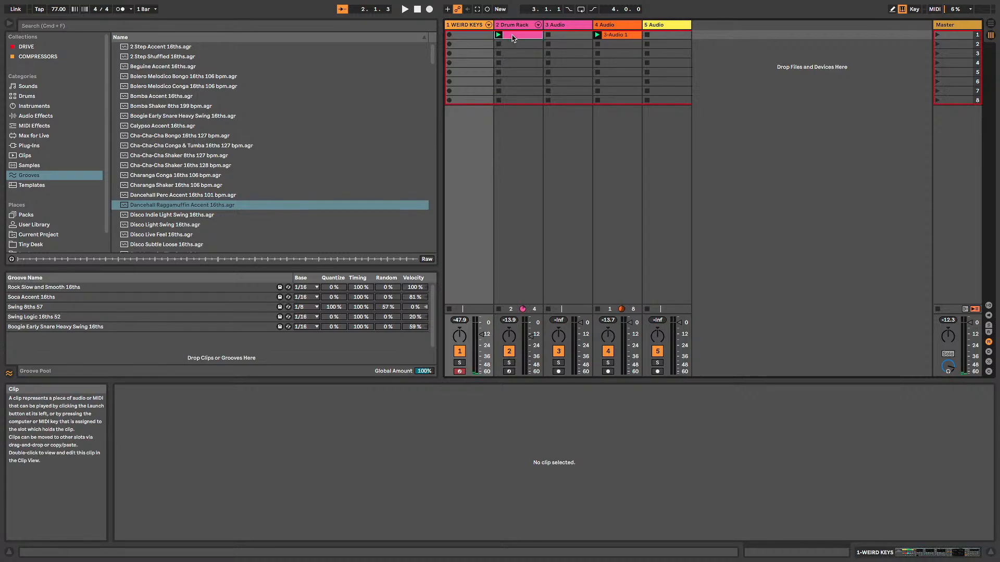
pyautogui.click(513, 38)
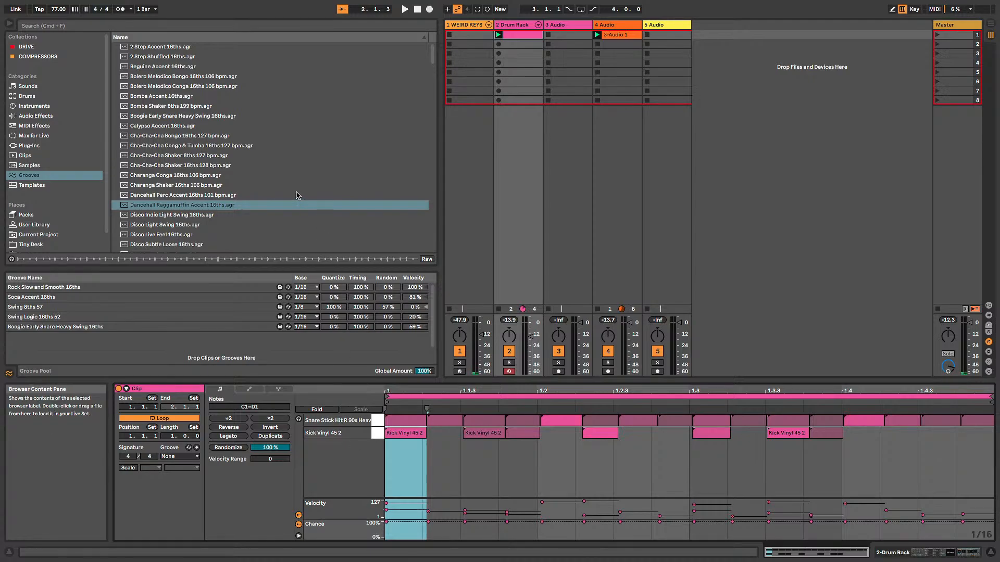
# Return the Drum Rack and 4 Audio tracks to arrangement playback, view the widened Arrangement timeline and go back to the Session View
pyautogui.press('Tab')
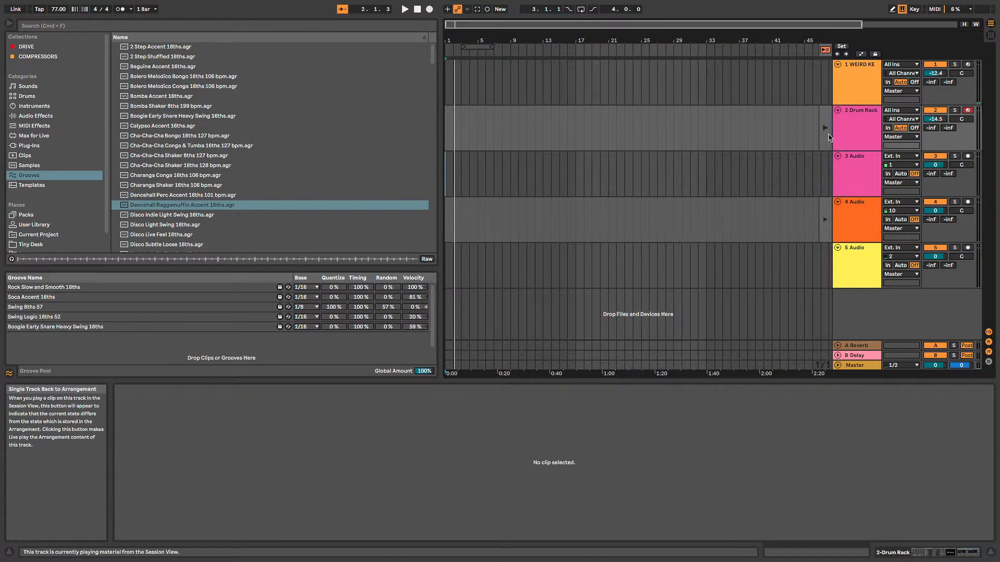
pyautogui.click(825, 221)
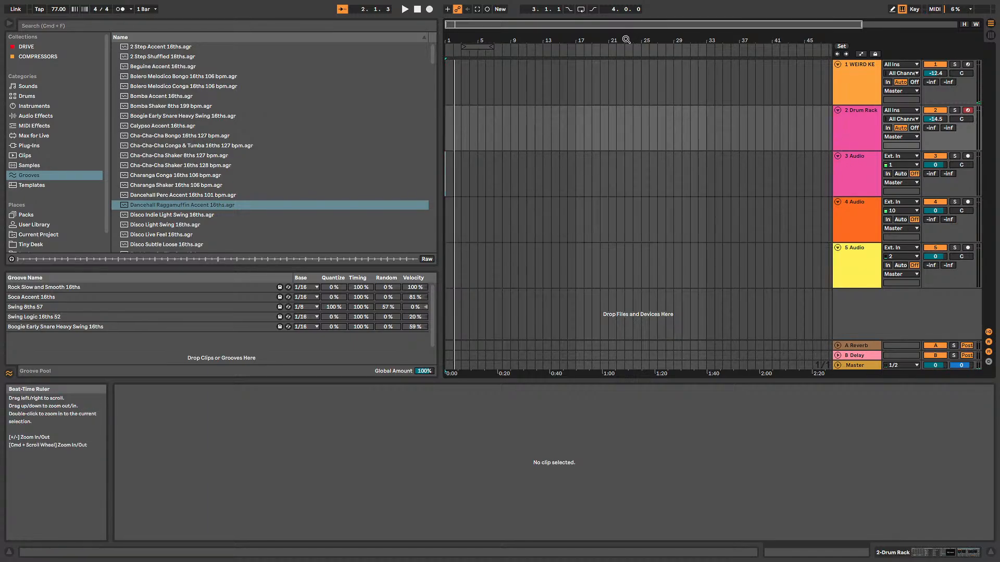
pyautogui.moveTo(627, 39); pyautogui.dragTo(627, 24)
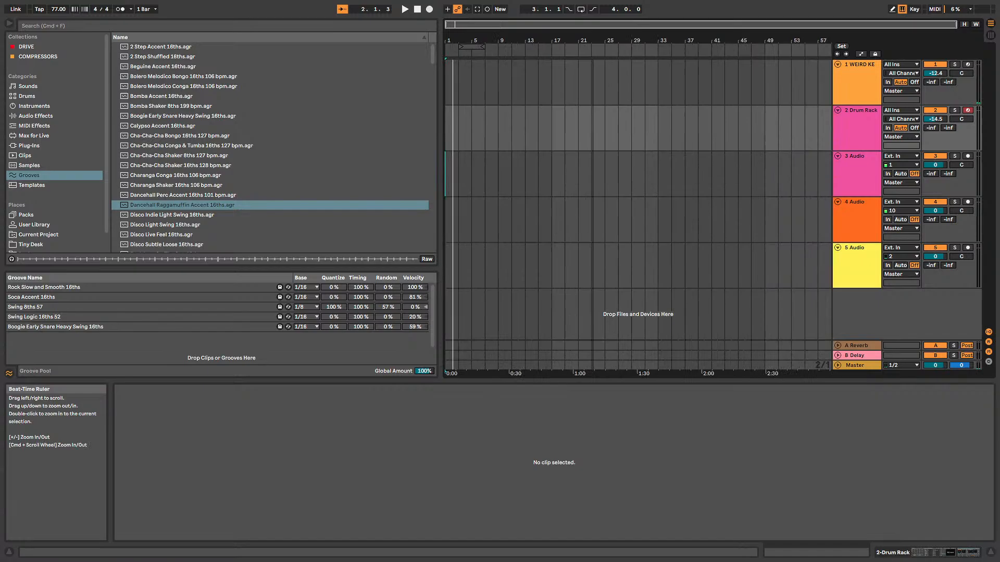
pyautogui.click(11, 28)
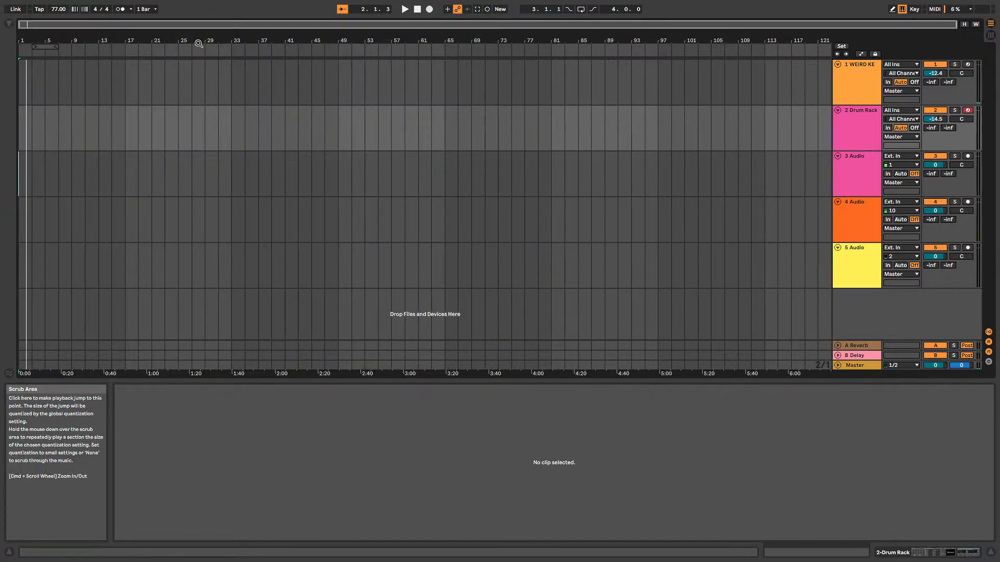
pyautogui.moveTo(197, 41); pyautogui.dragTo(198, 42)
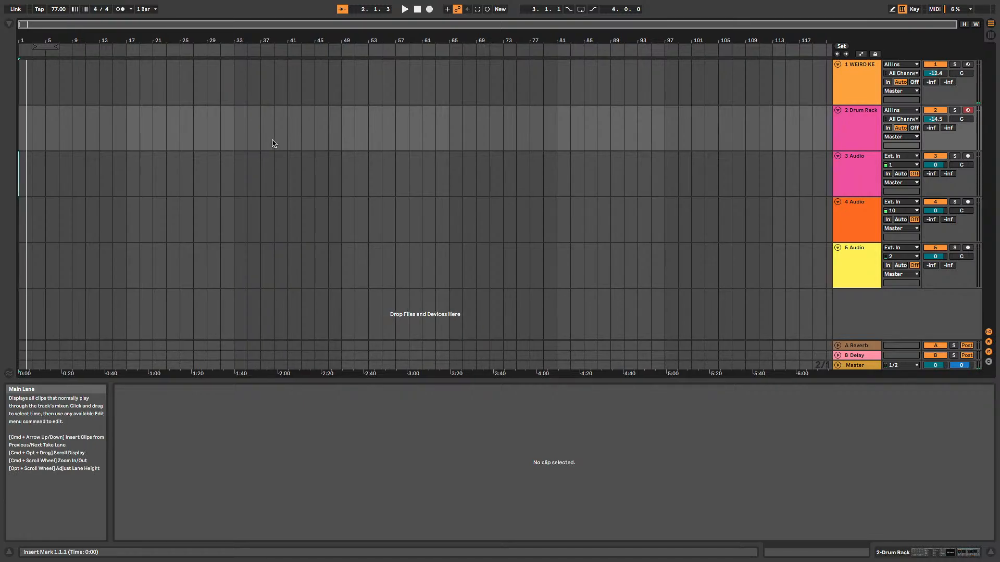
pyautogui.press('Tab')
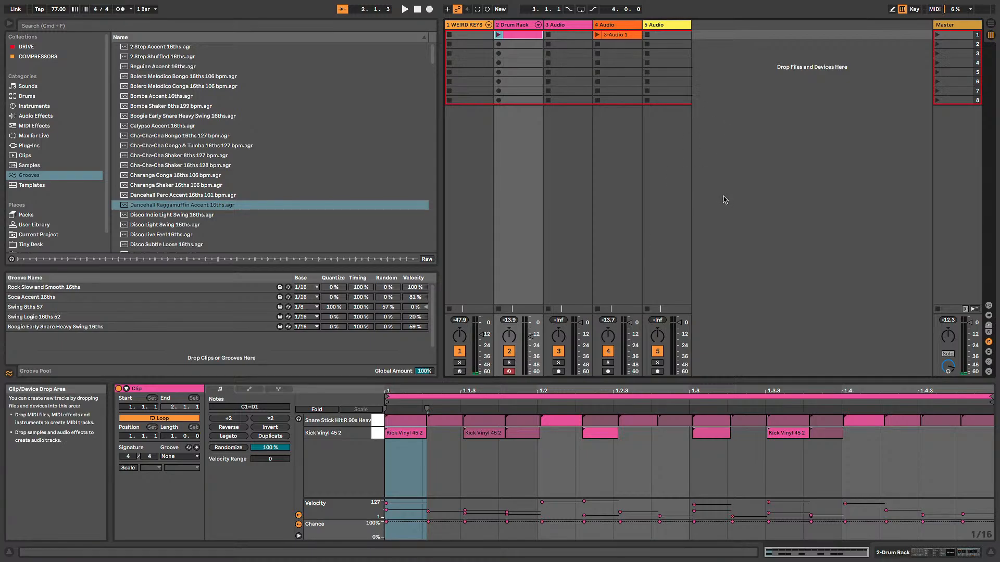
# Switch to the Brave browser and minimise its window to reveal the desktop
pyautogui.press('super+Tab')
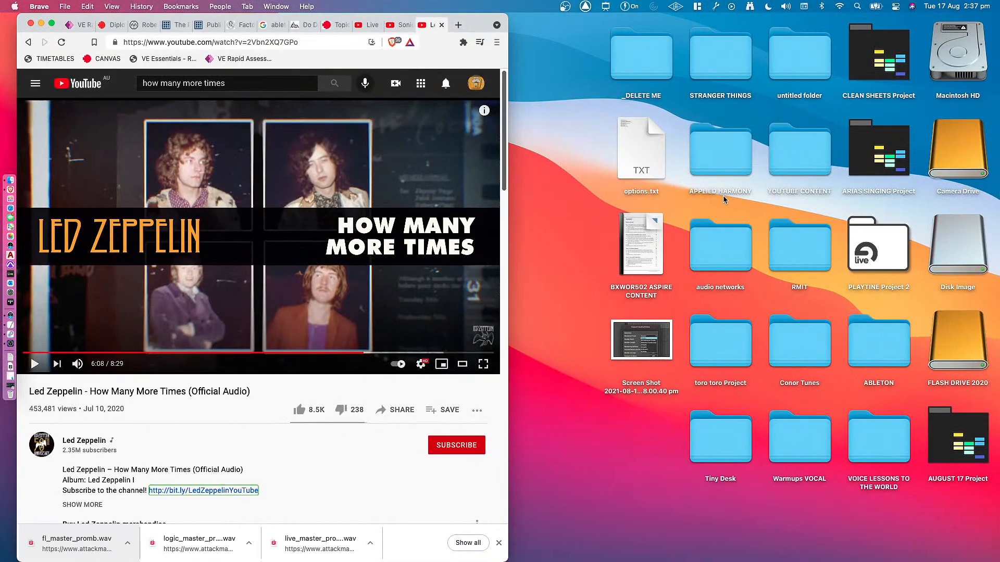
pyautogui.press('super+m')
pyautogui.click(341, 422)
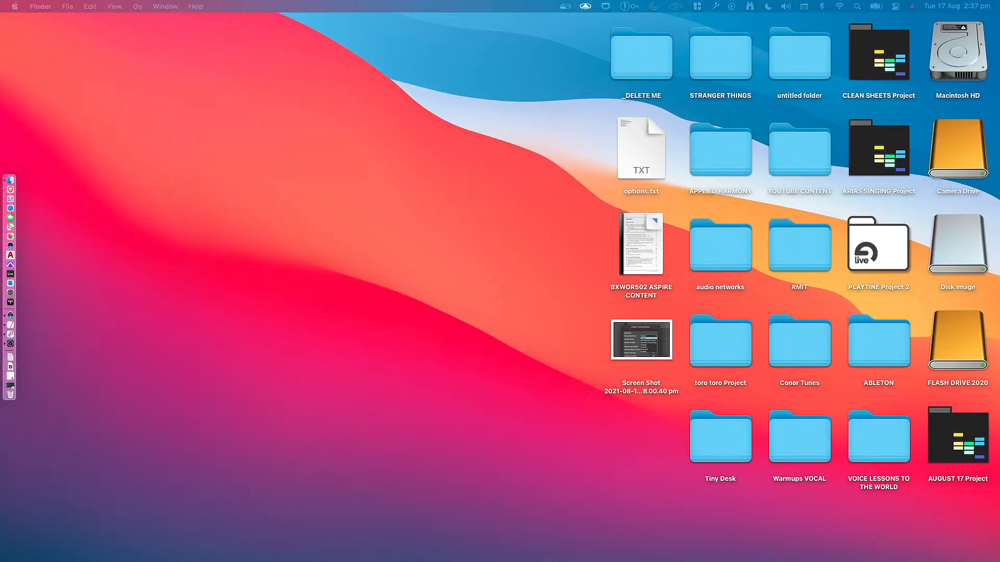